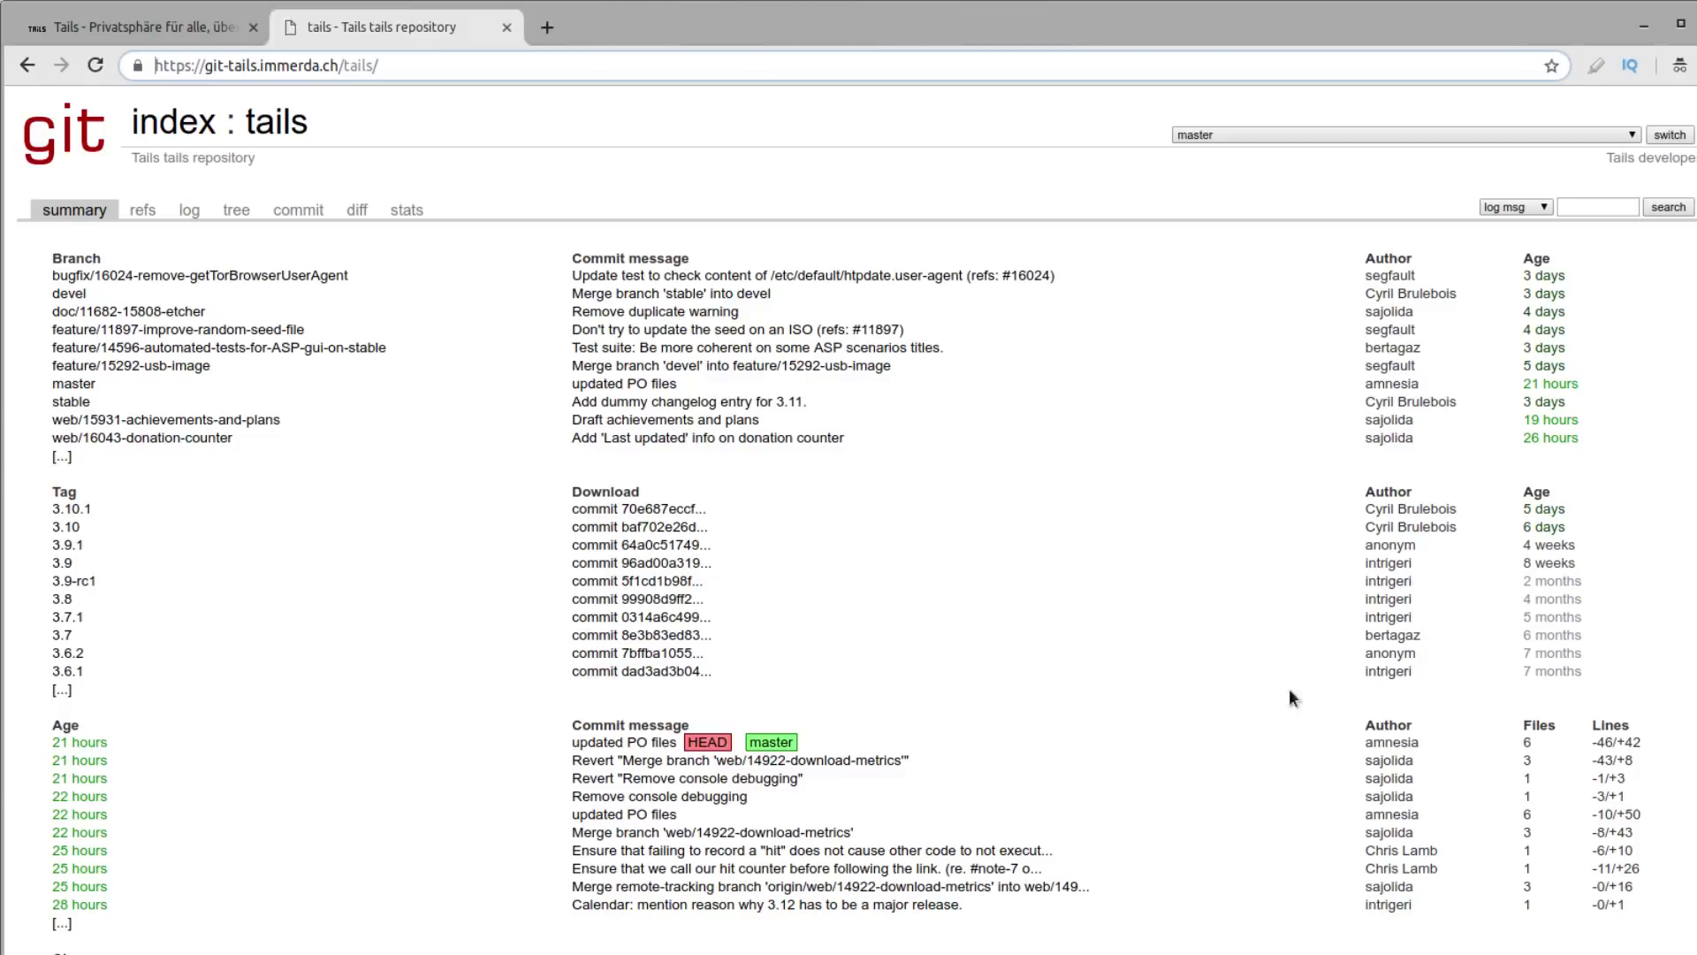
Browse the cgit repository's file tree, then switch back to the German Tails homepage tab
scroll(835, 466, "down", 1)
scroll(739, 453, "up", 1)
left_click(236, 213)
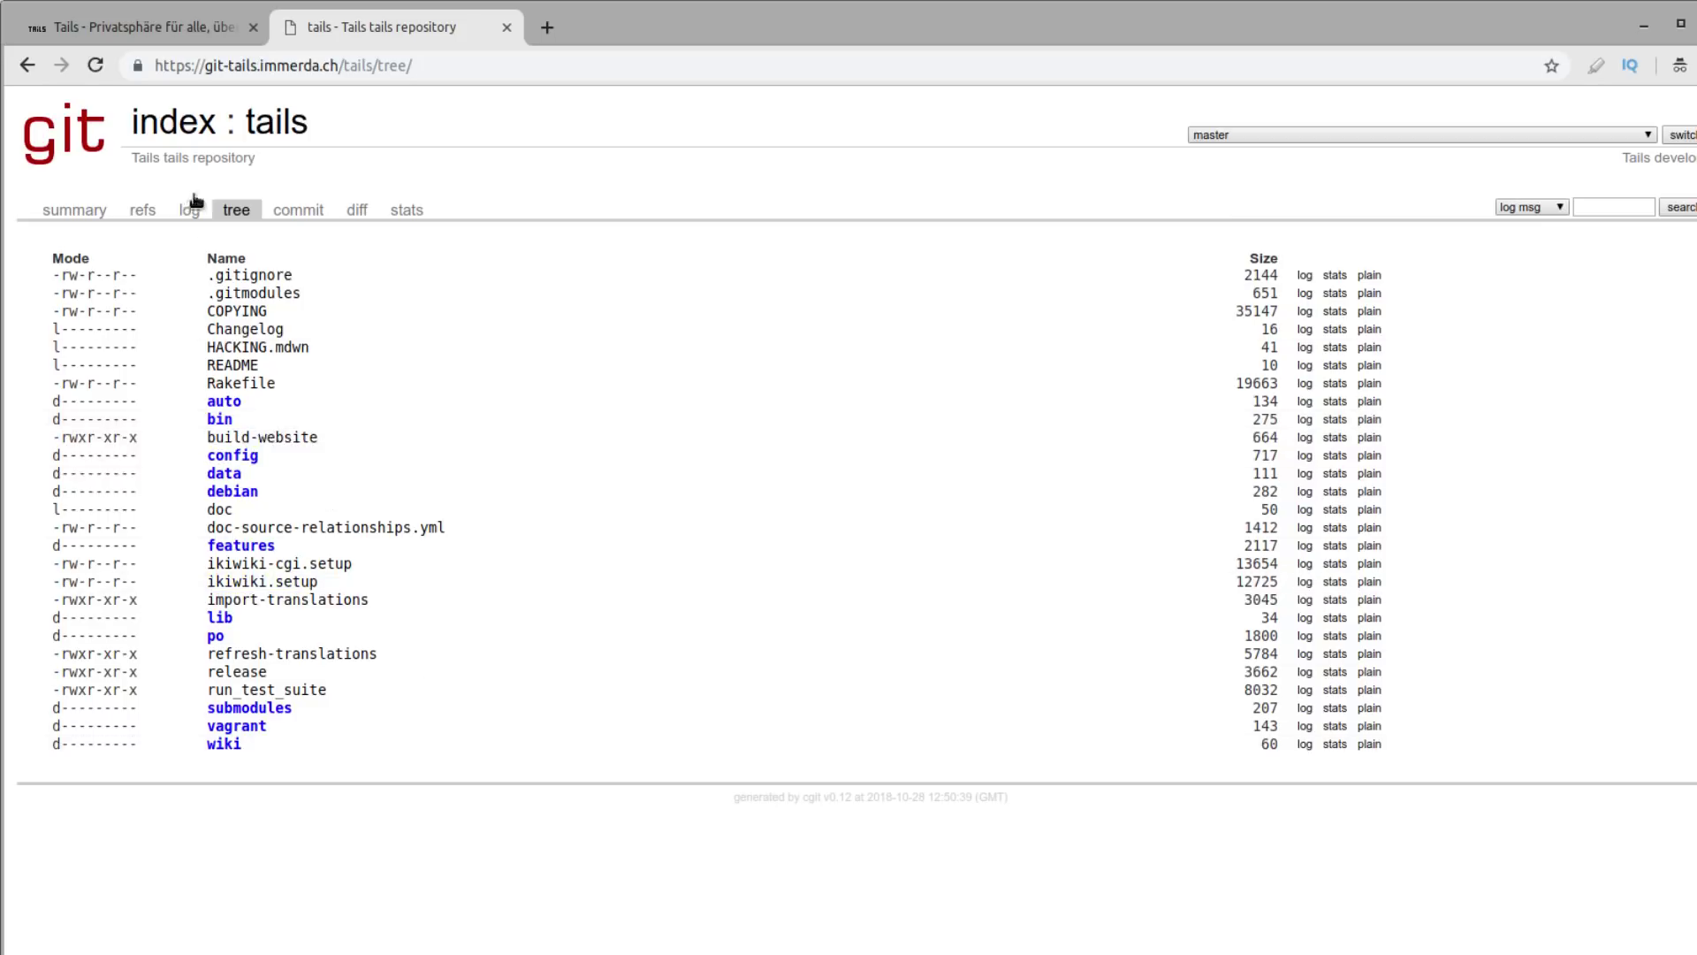
left_click(163, 29)
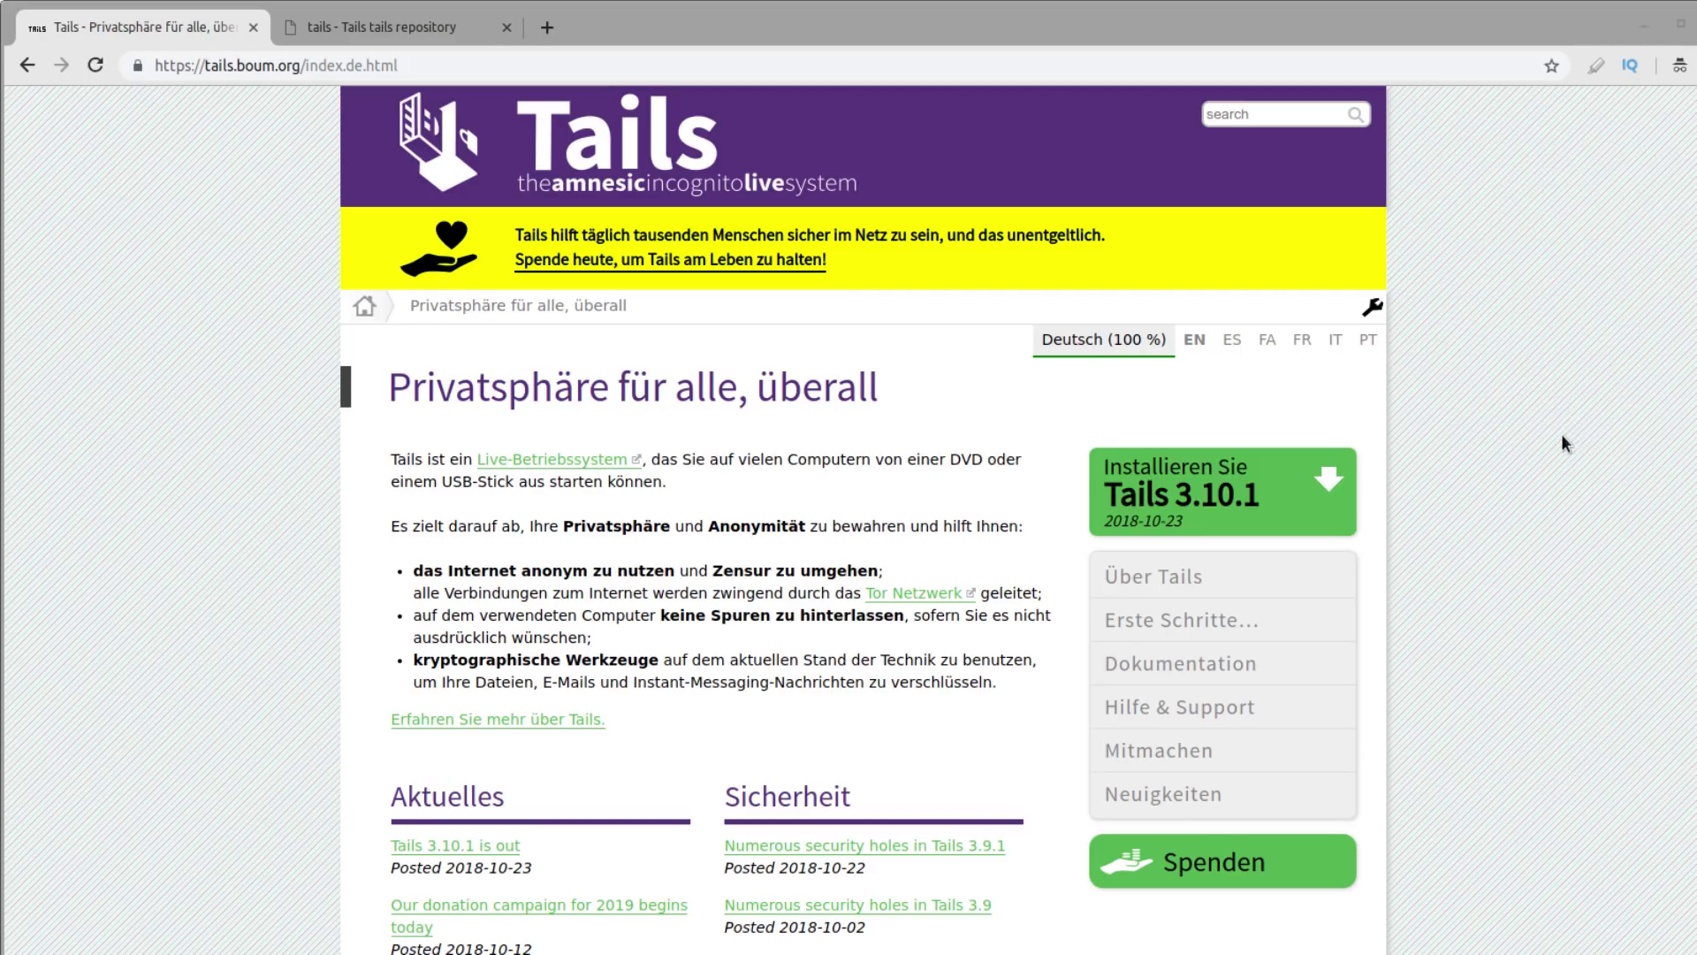
Load the German Download and install Tails page and scroll to the operating-system choices
key("F5")
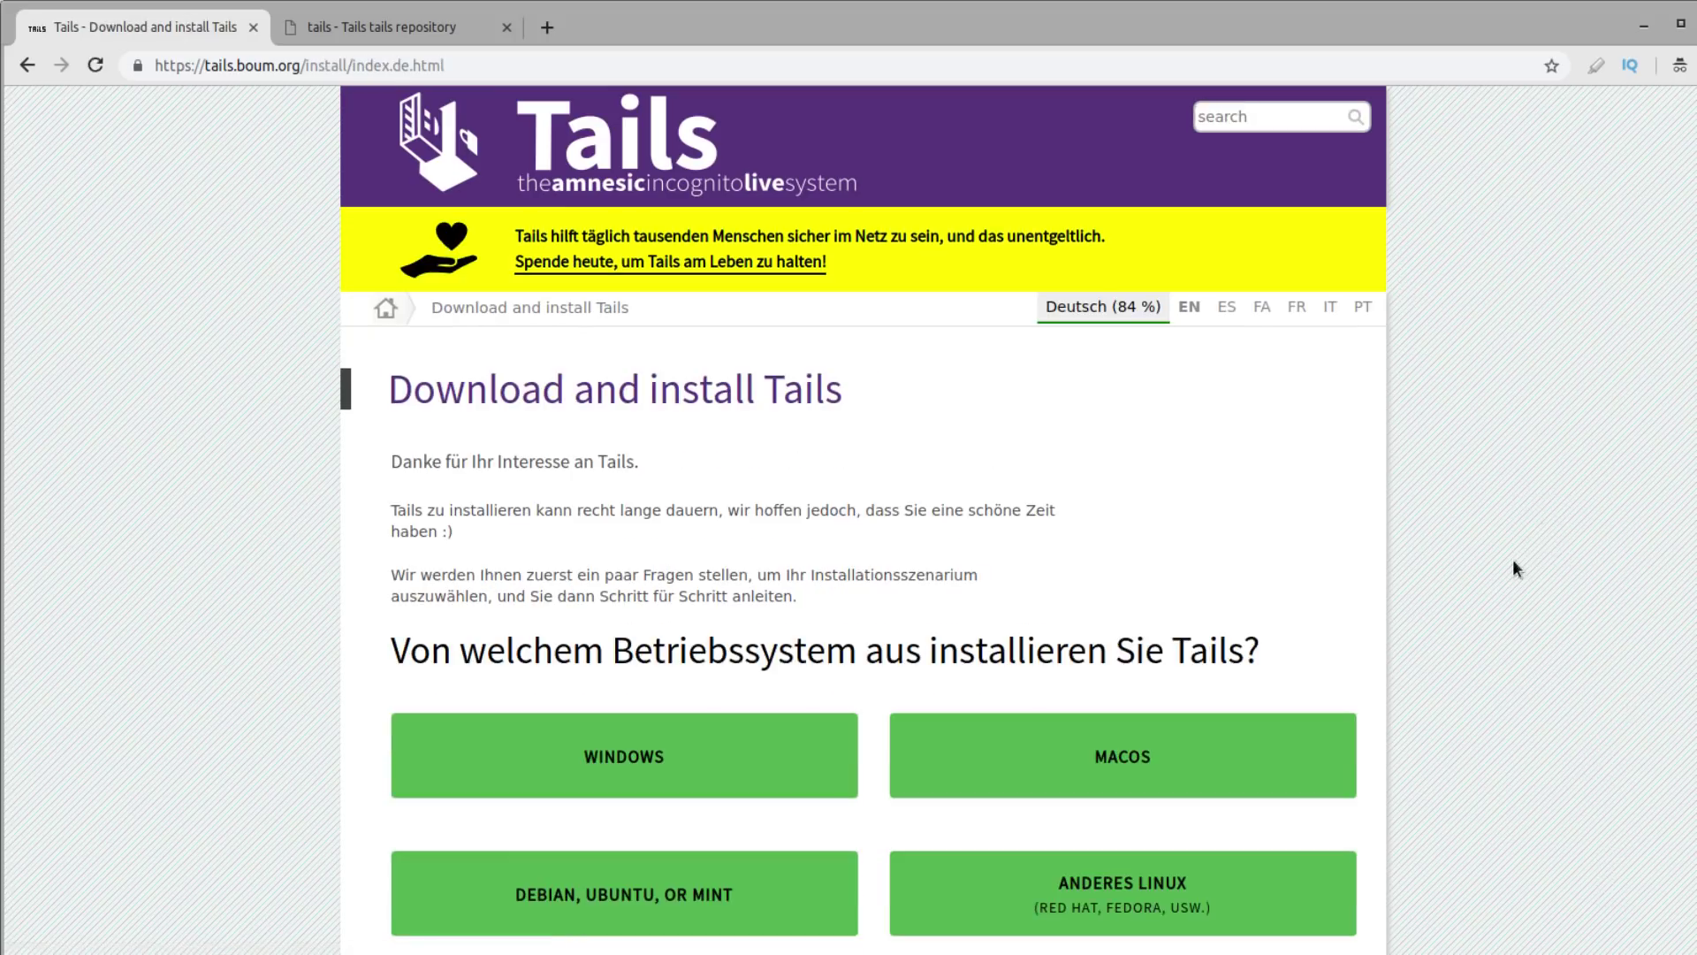
scroll(1594, 651, "down", 1)
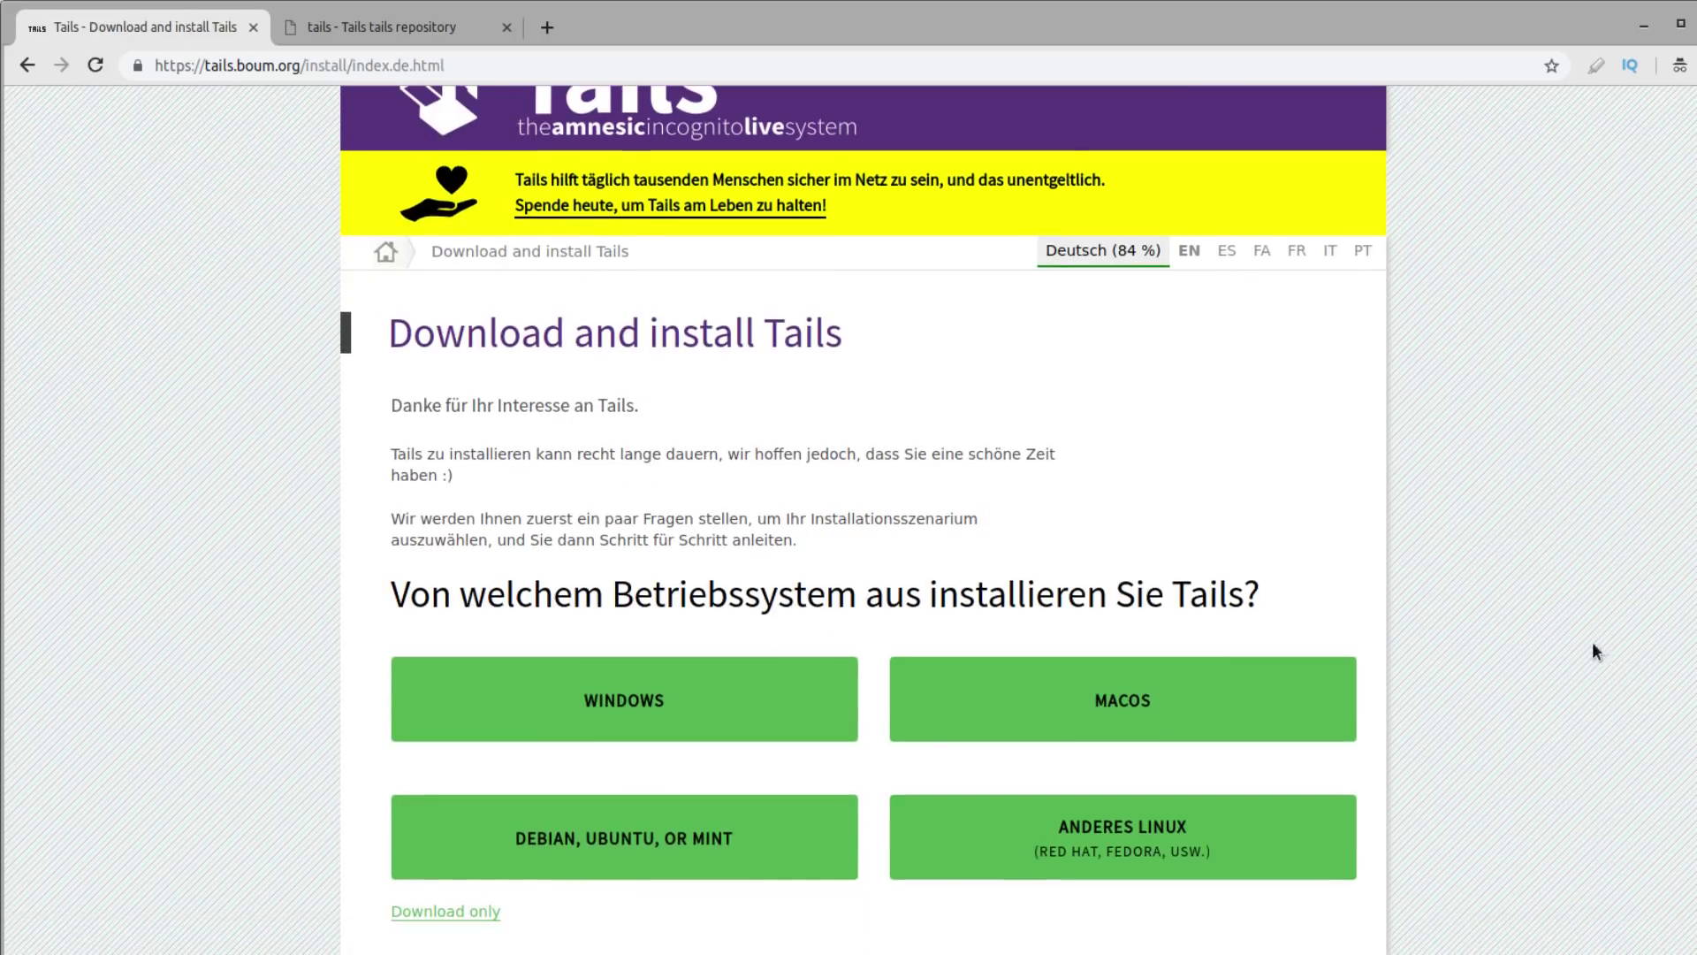
scroll(1626, 486, "down", 2)
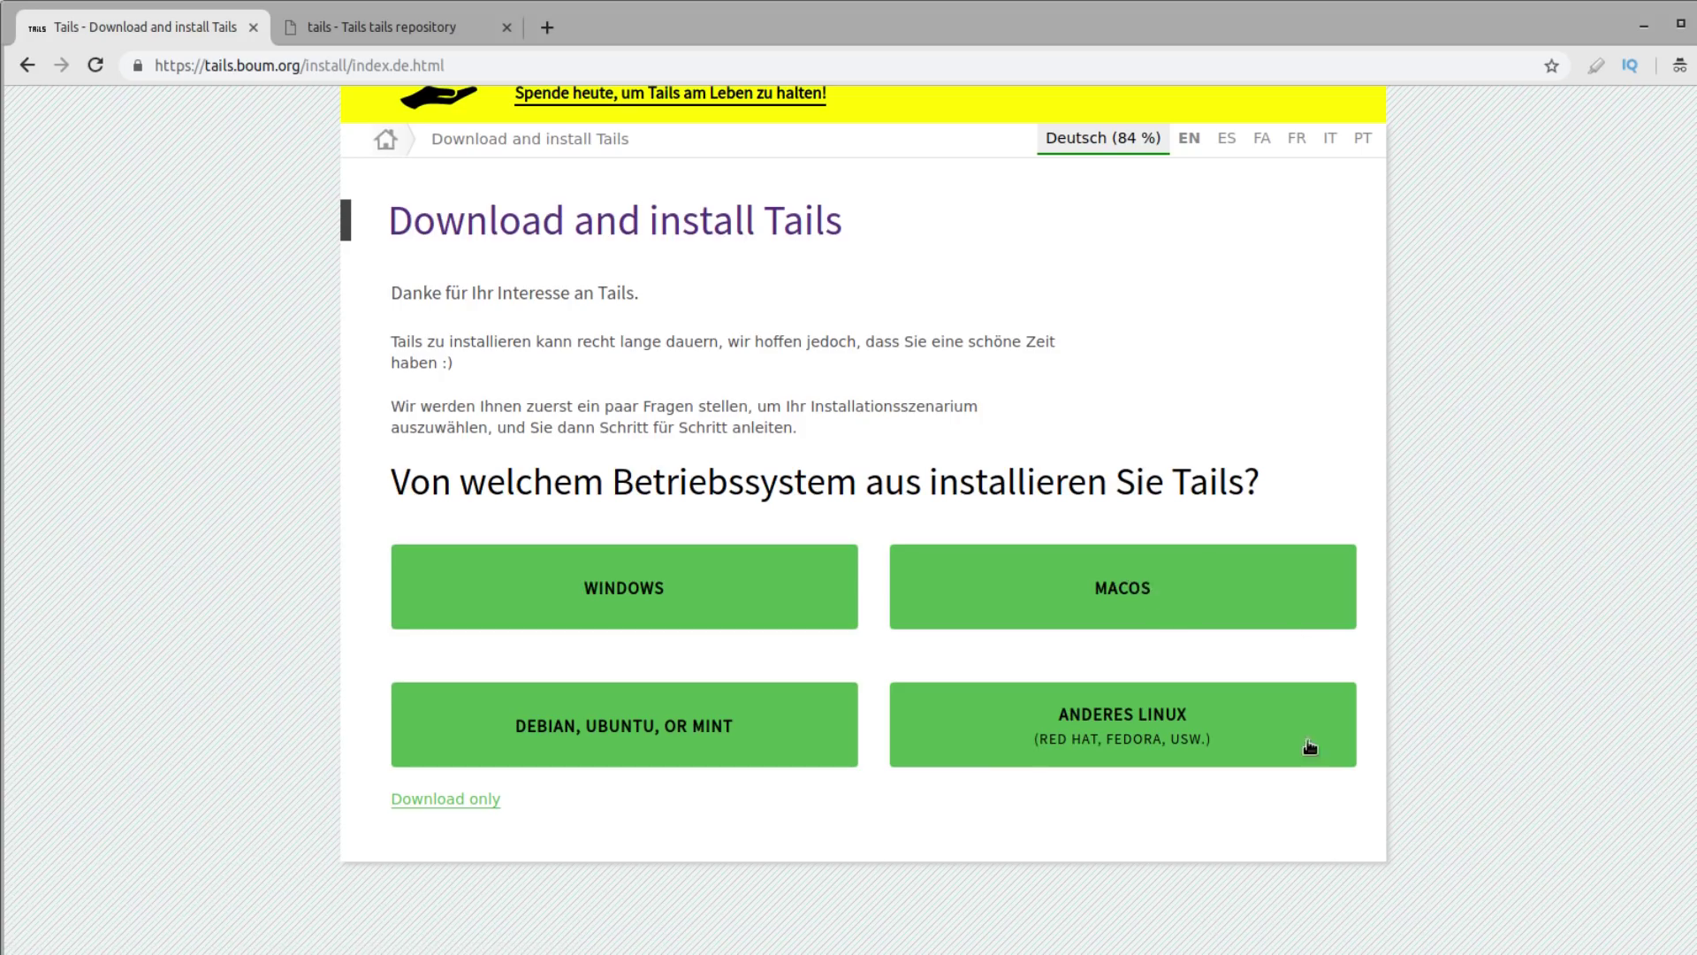
Choose the 'Anderes Linux' option to open the Von Linux aus installieren page
left_click(1246, 742)
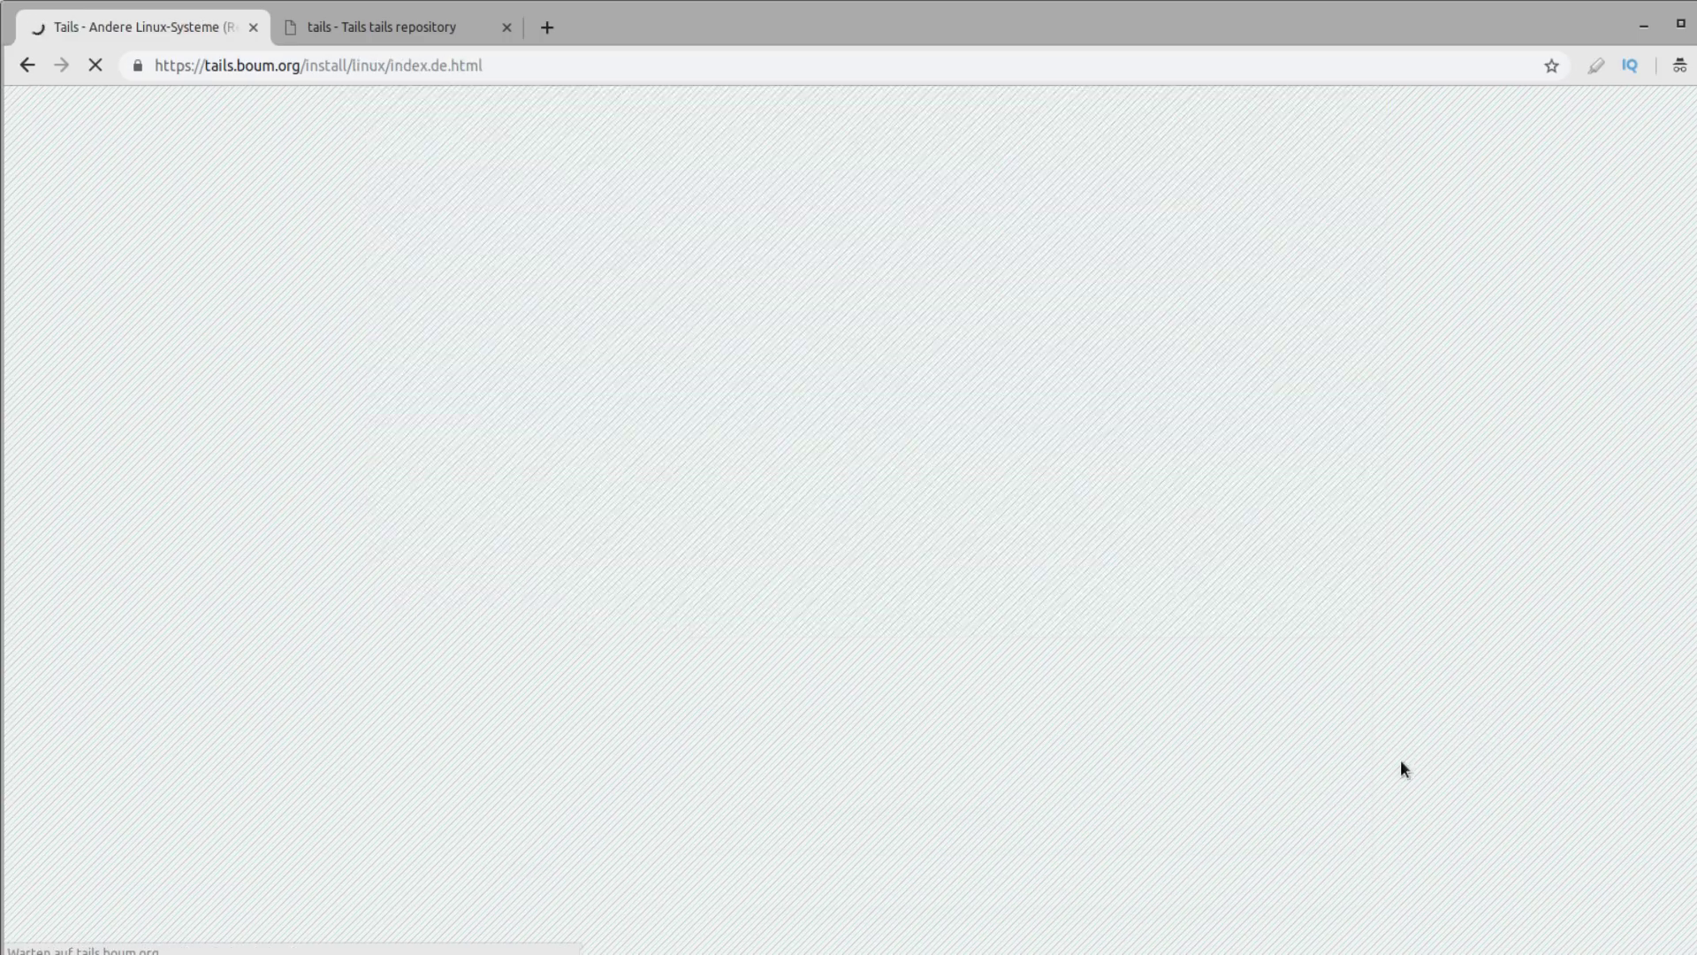
scroll(259, 543, "down", 1)
scroll(259, 543, "down", 1)
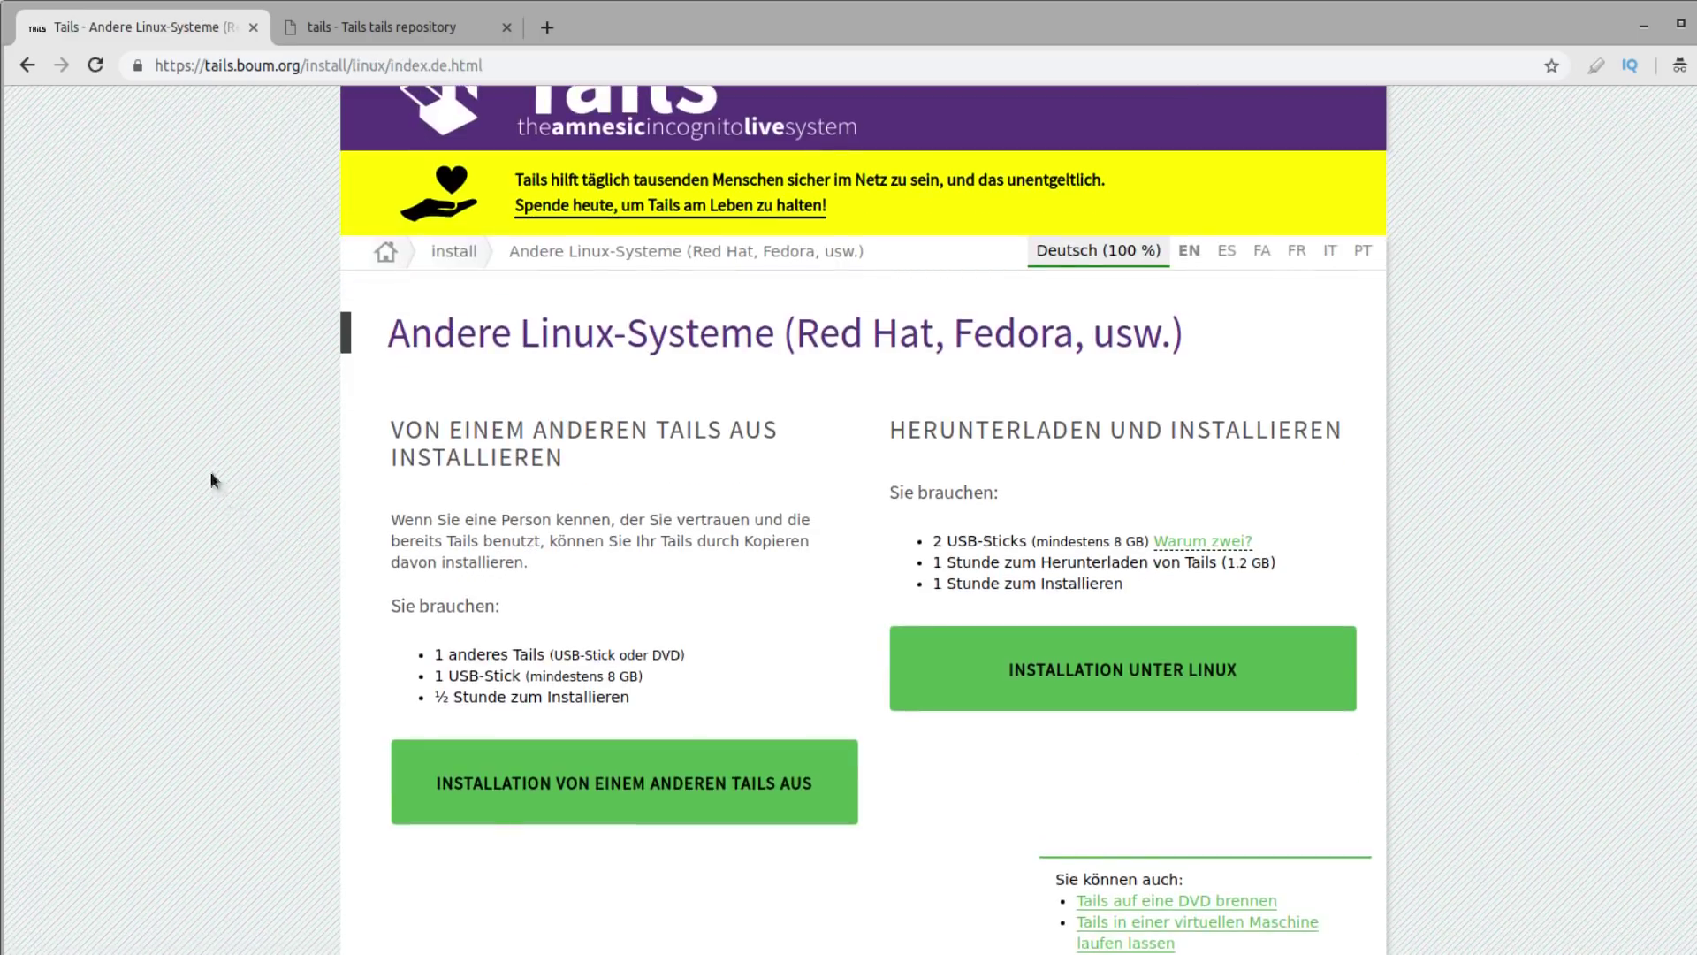
scroll(197, 450, "down", 1)
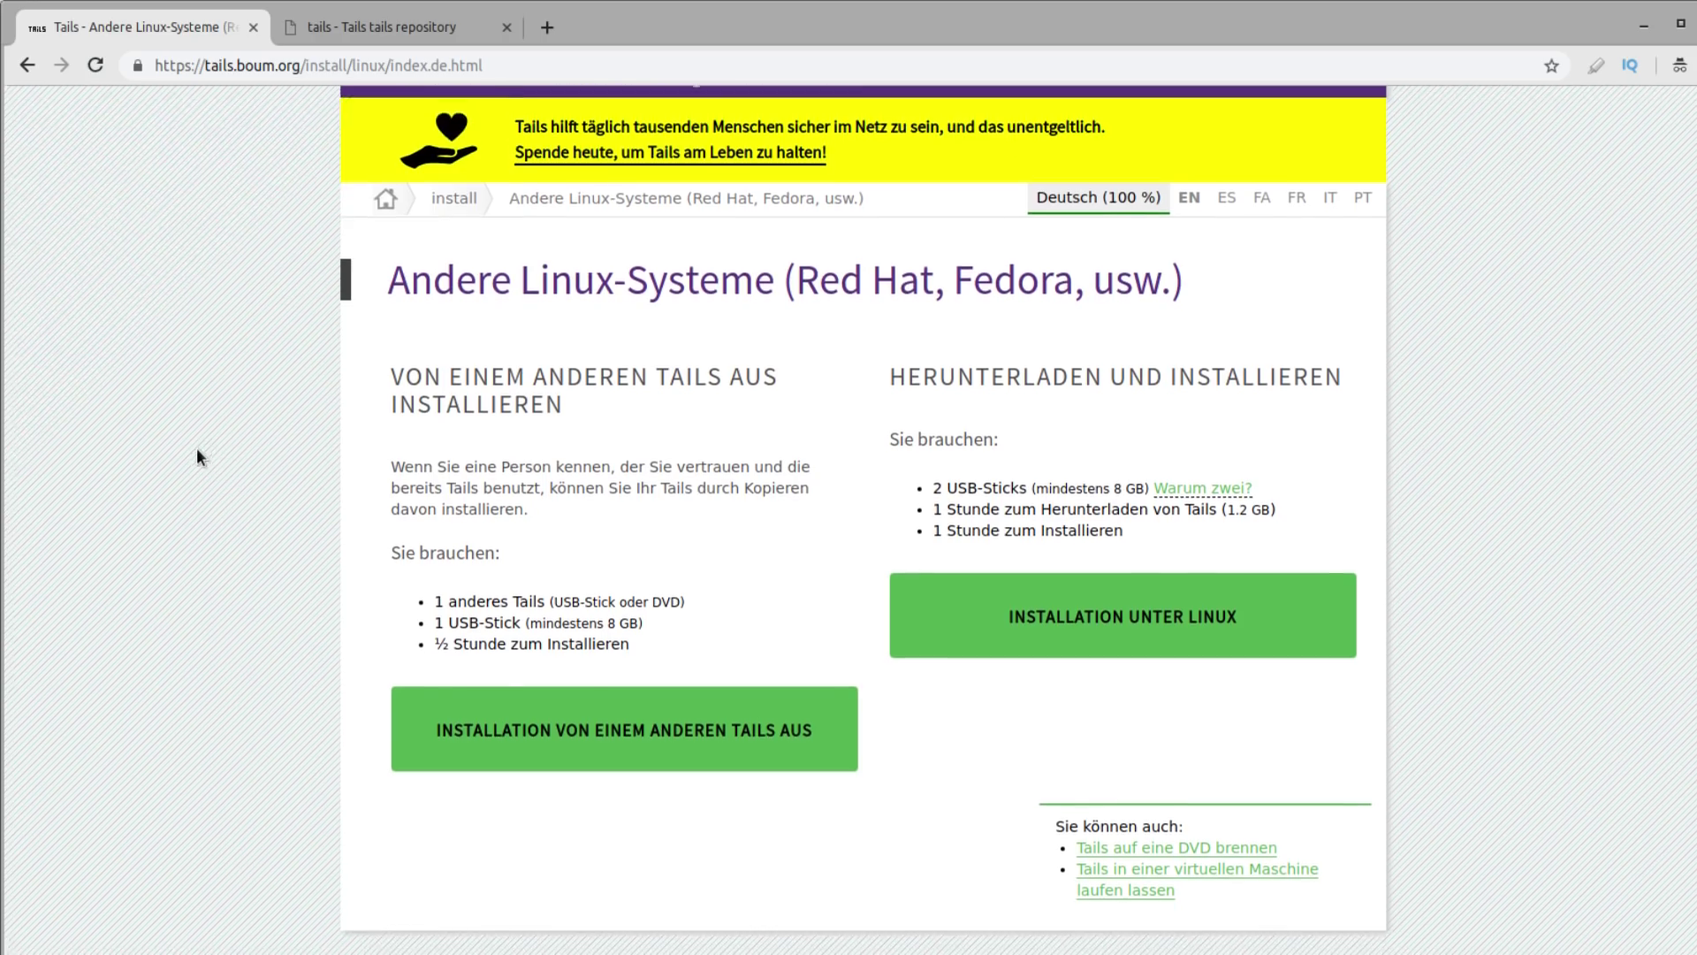
scroll(196, 450, "down", 1)
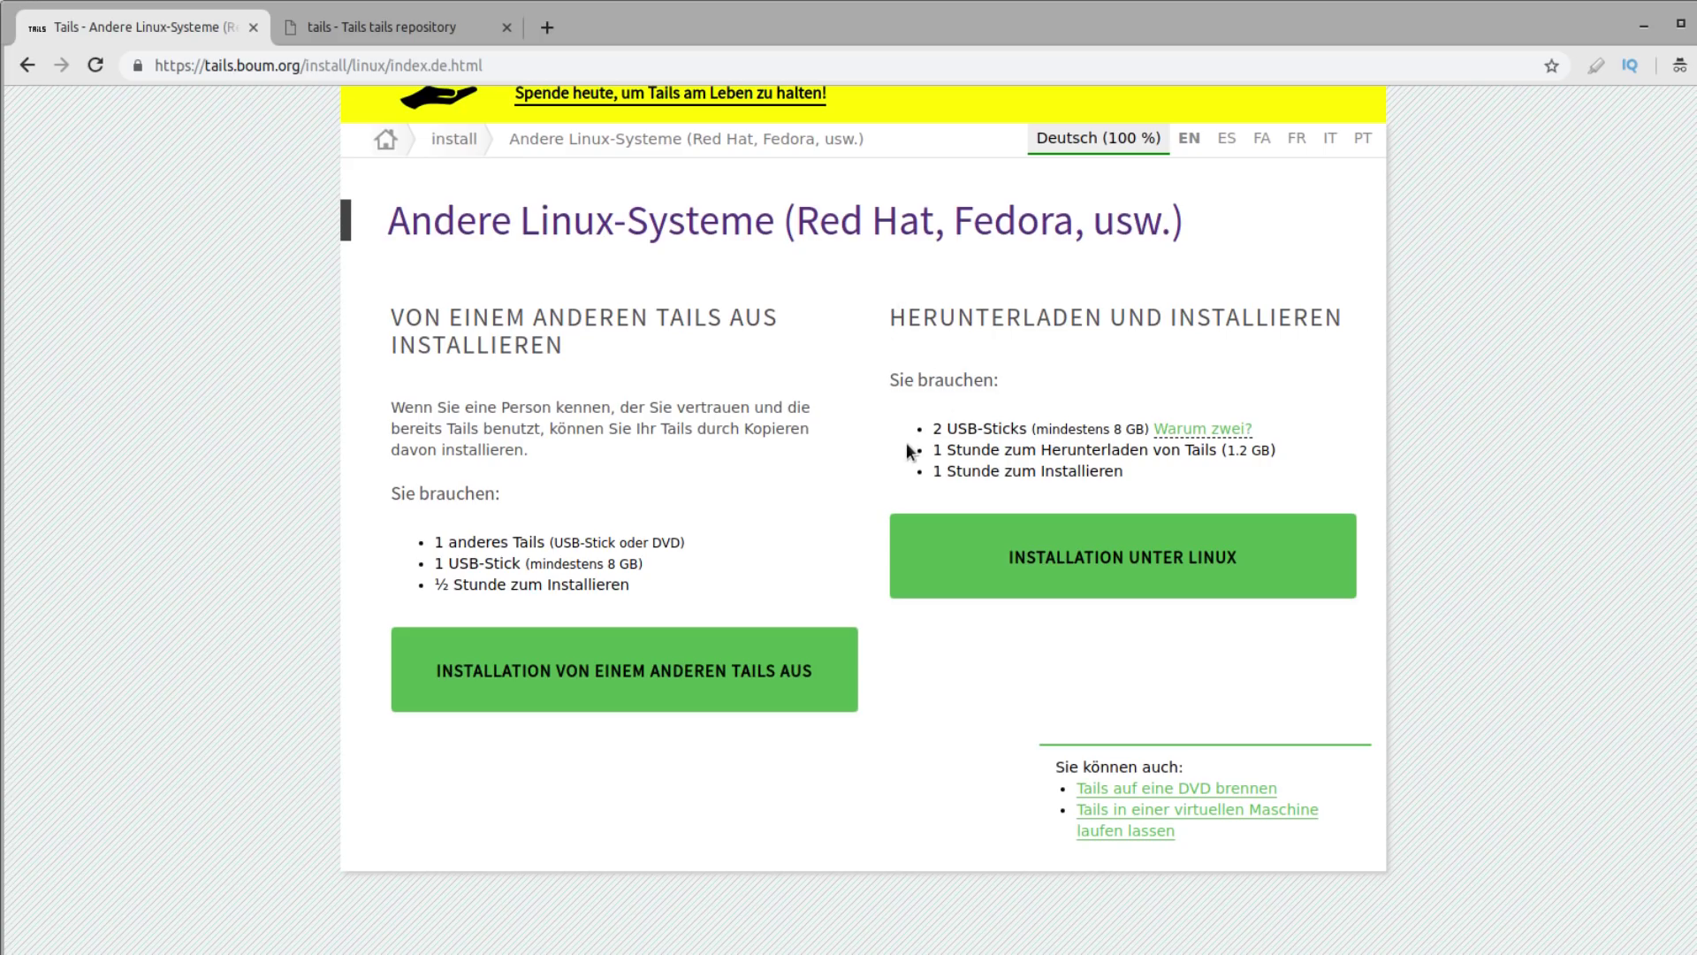
Highlight the requirements: 2 USB sticks, 1.2 GB download, installation and download times
left_click_drag(907, 445, 1145, 431)
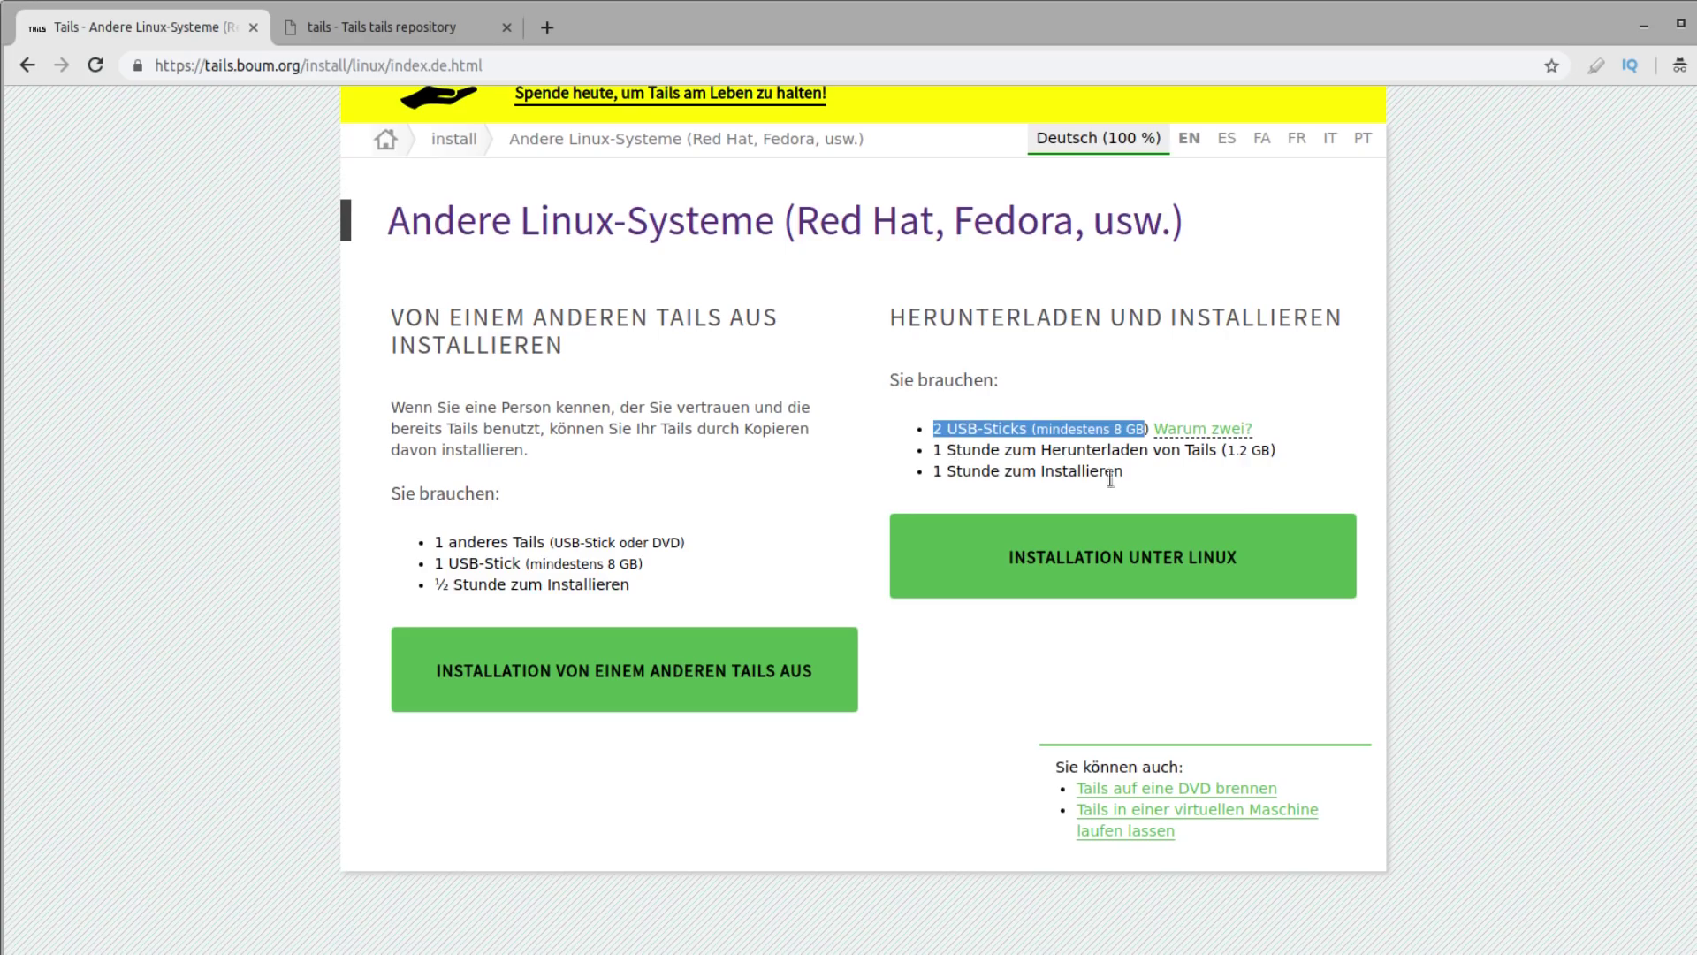
left_click_drag(1224, 451, 1277, 452)
left_click(1413, 469)
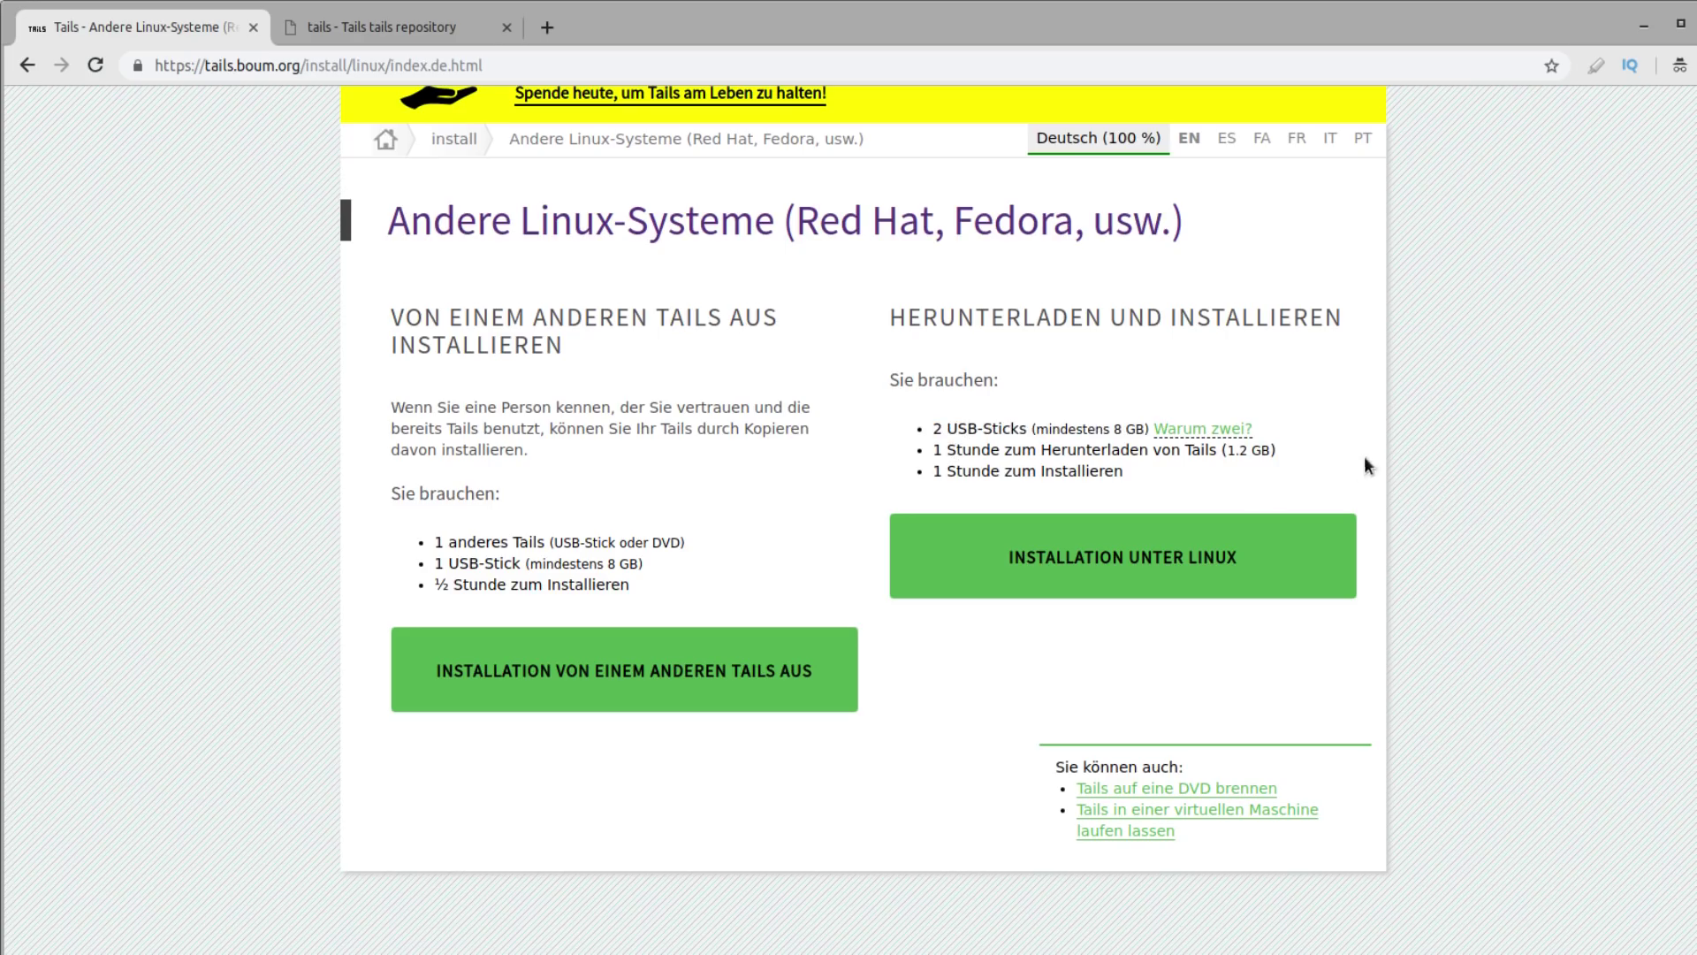
triple_click(970, 476)
left_click(1006, 467)
triple_click(1000, 451)
left_click(1494, 650)
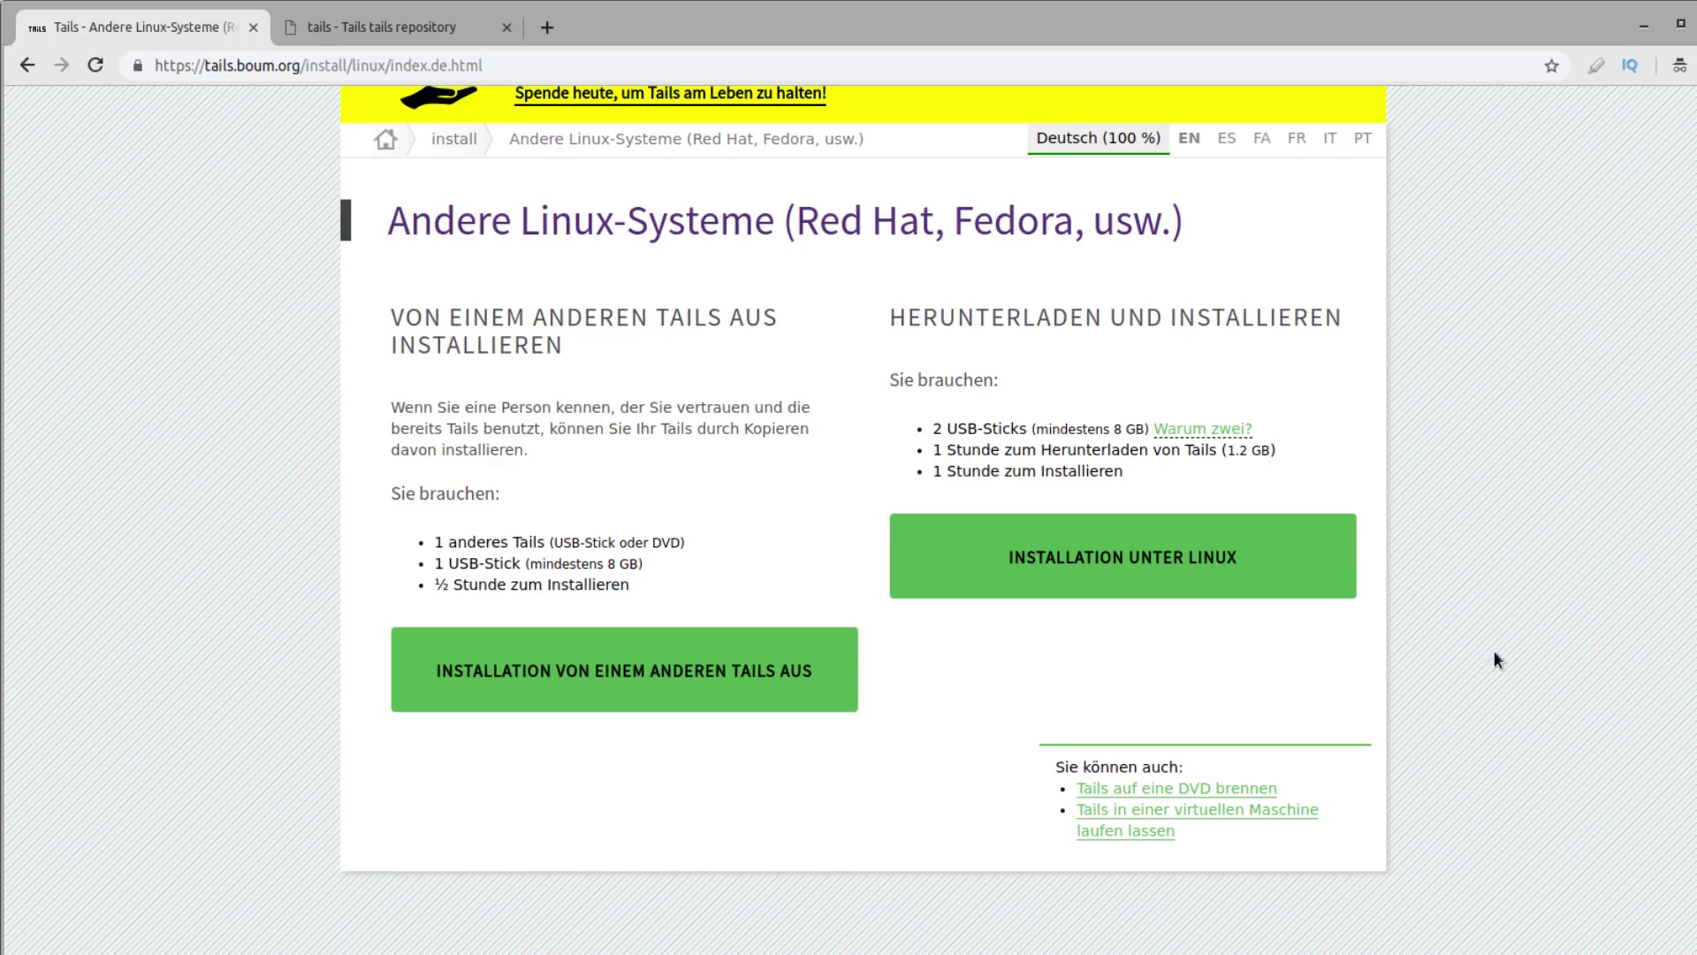
Go through the Linux install overview to step 1/7, Download Tails 3.10.1
left_click(1305, 600)
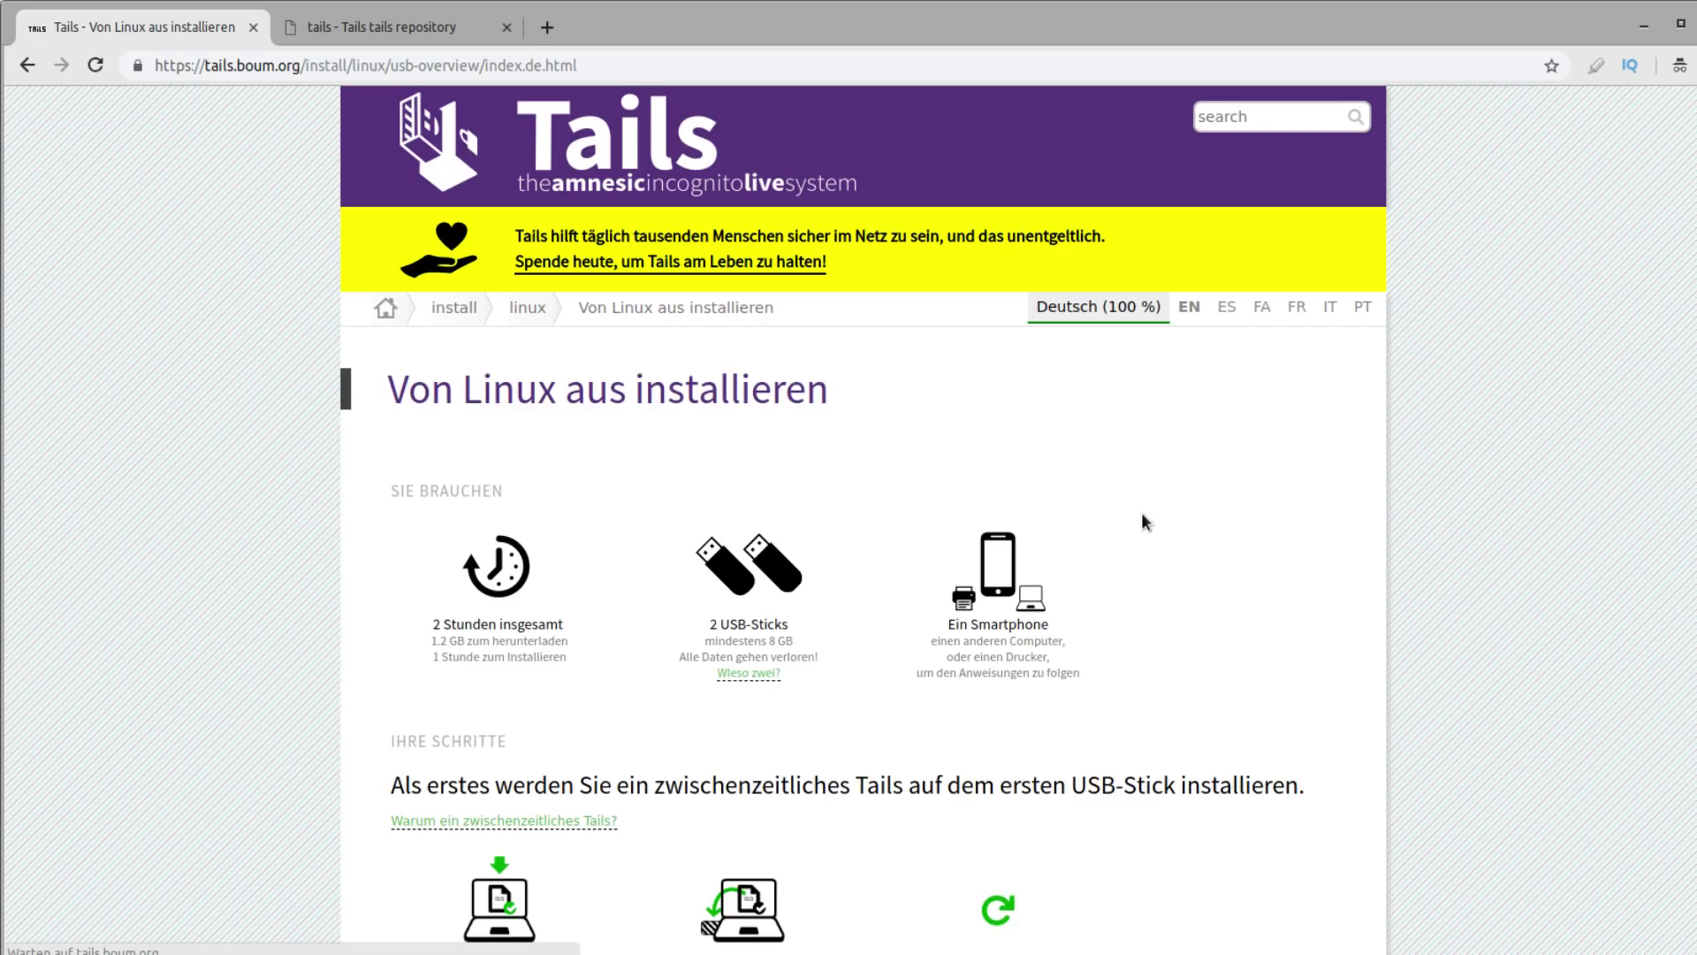
scroll(1360, 707, "down", 1)
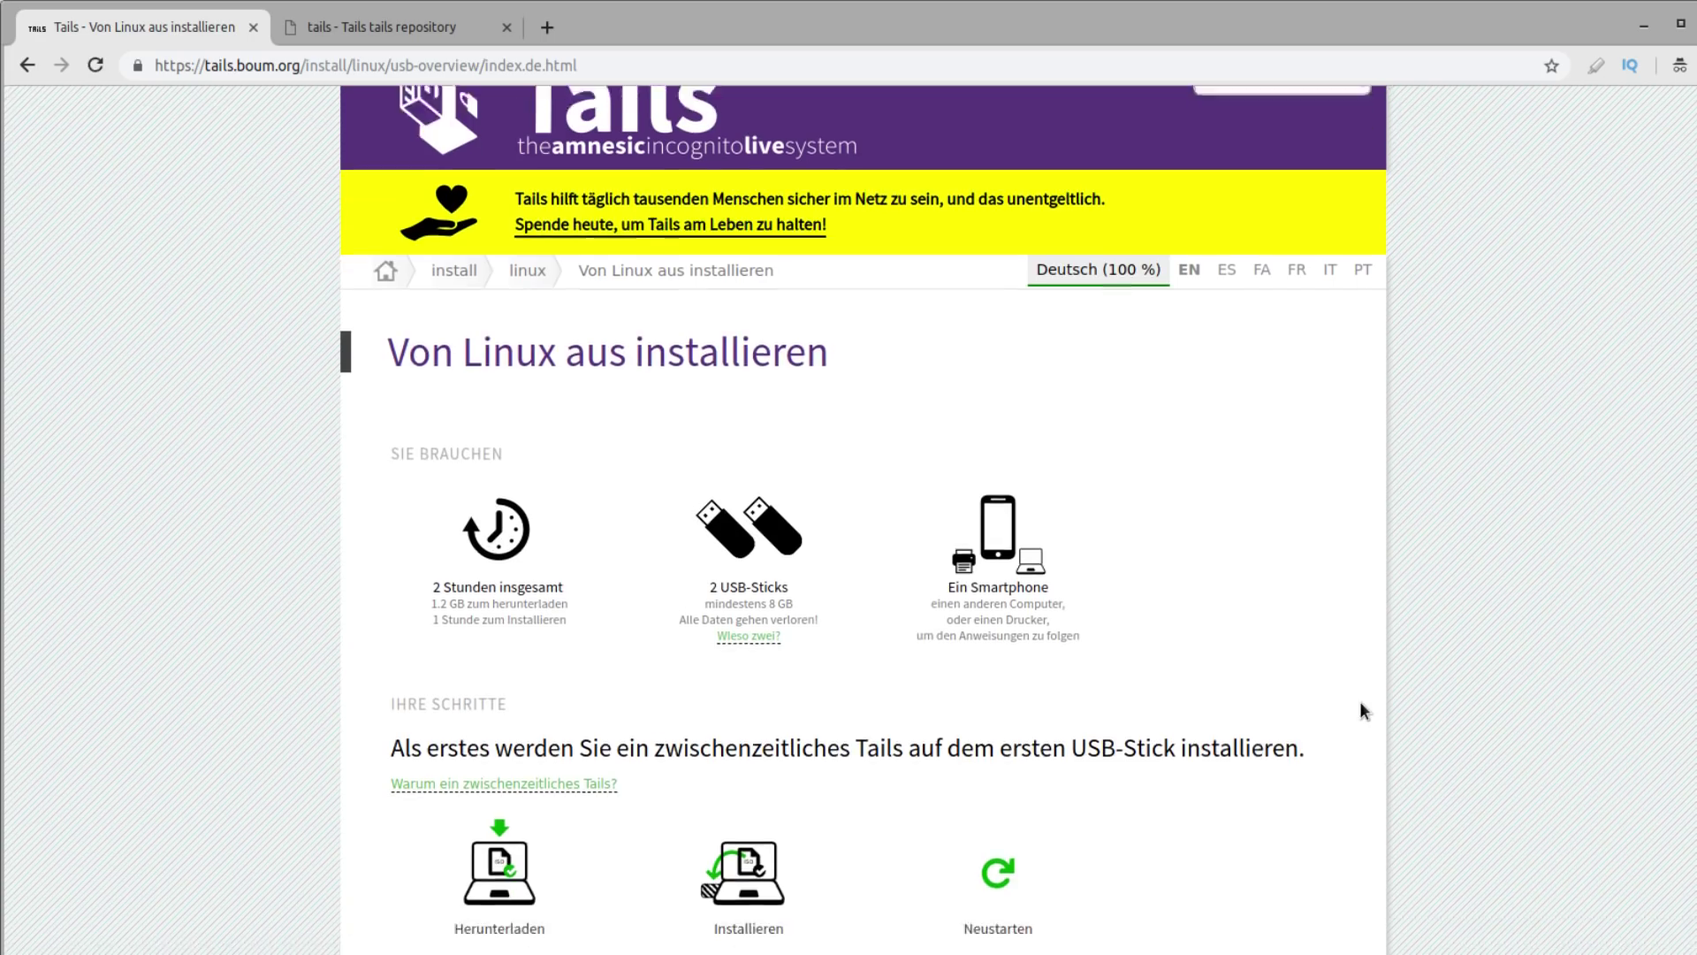
scroll(1359, 707, "down", 4)
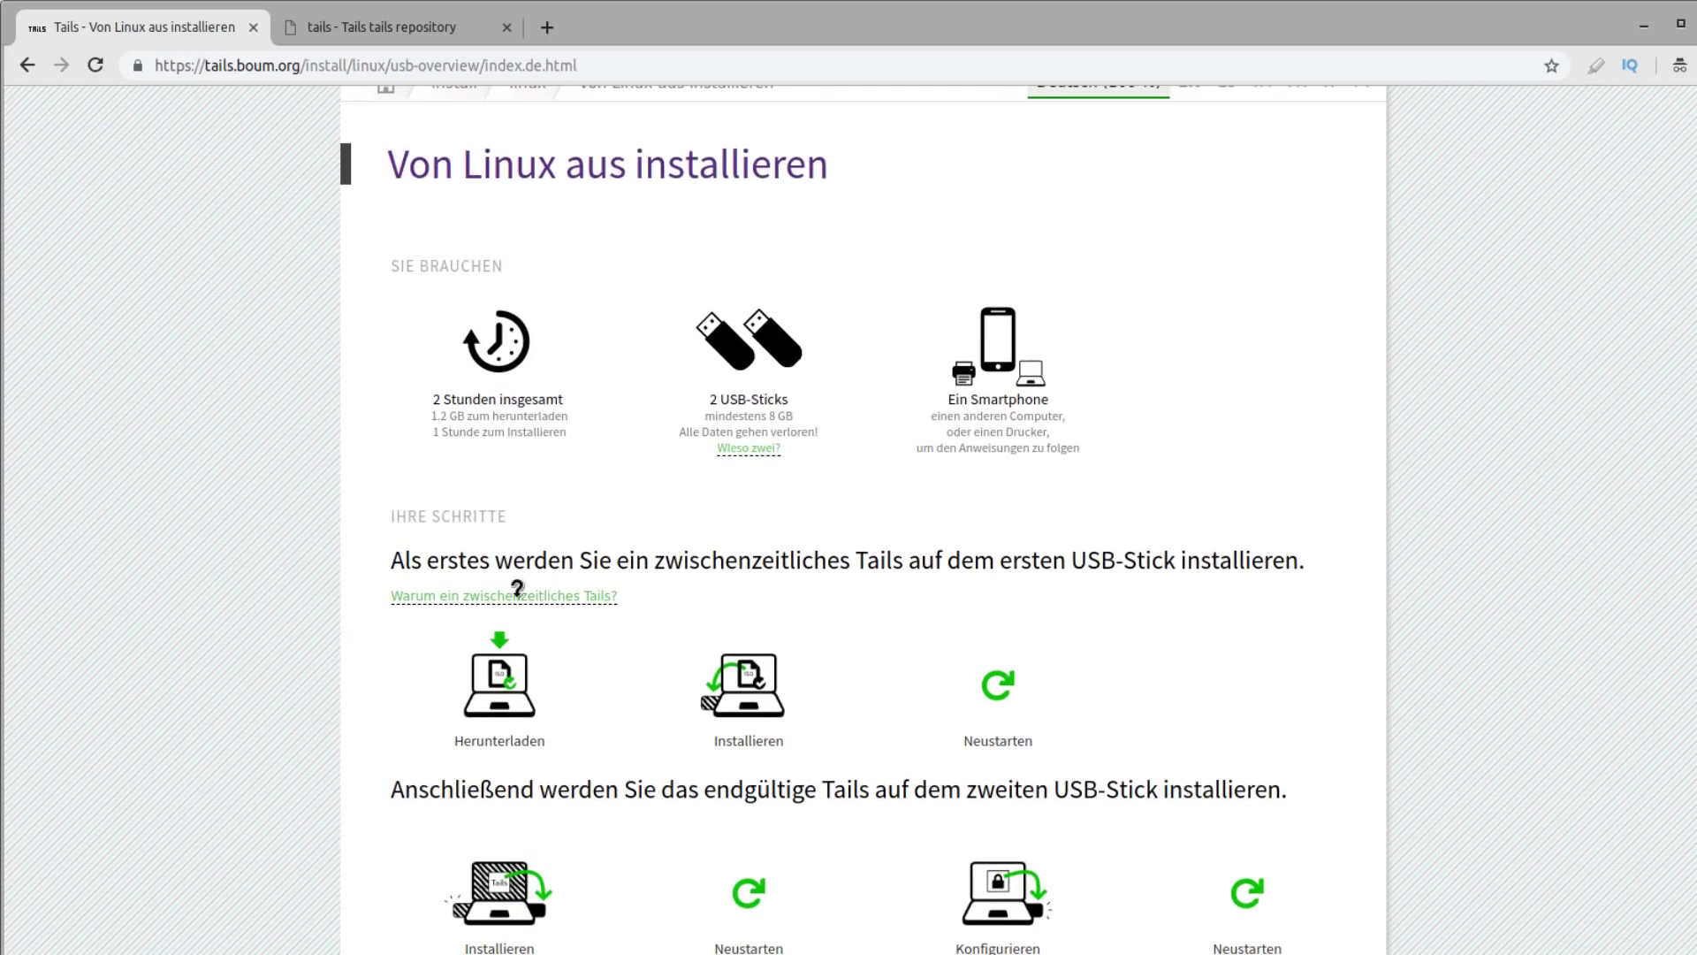
scroll(505, 676, "down", 5)
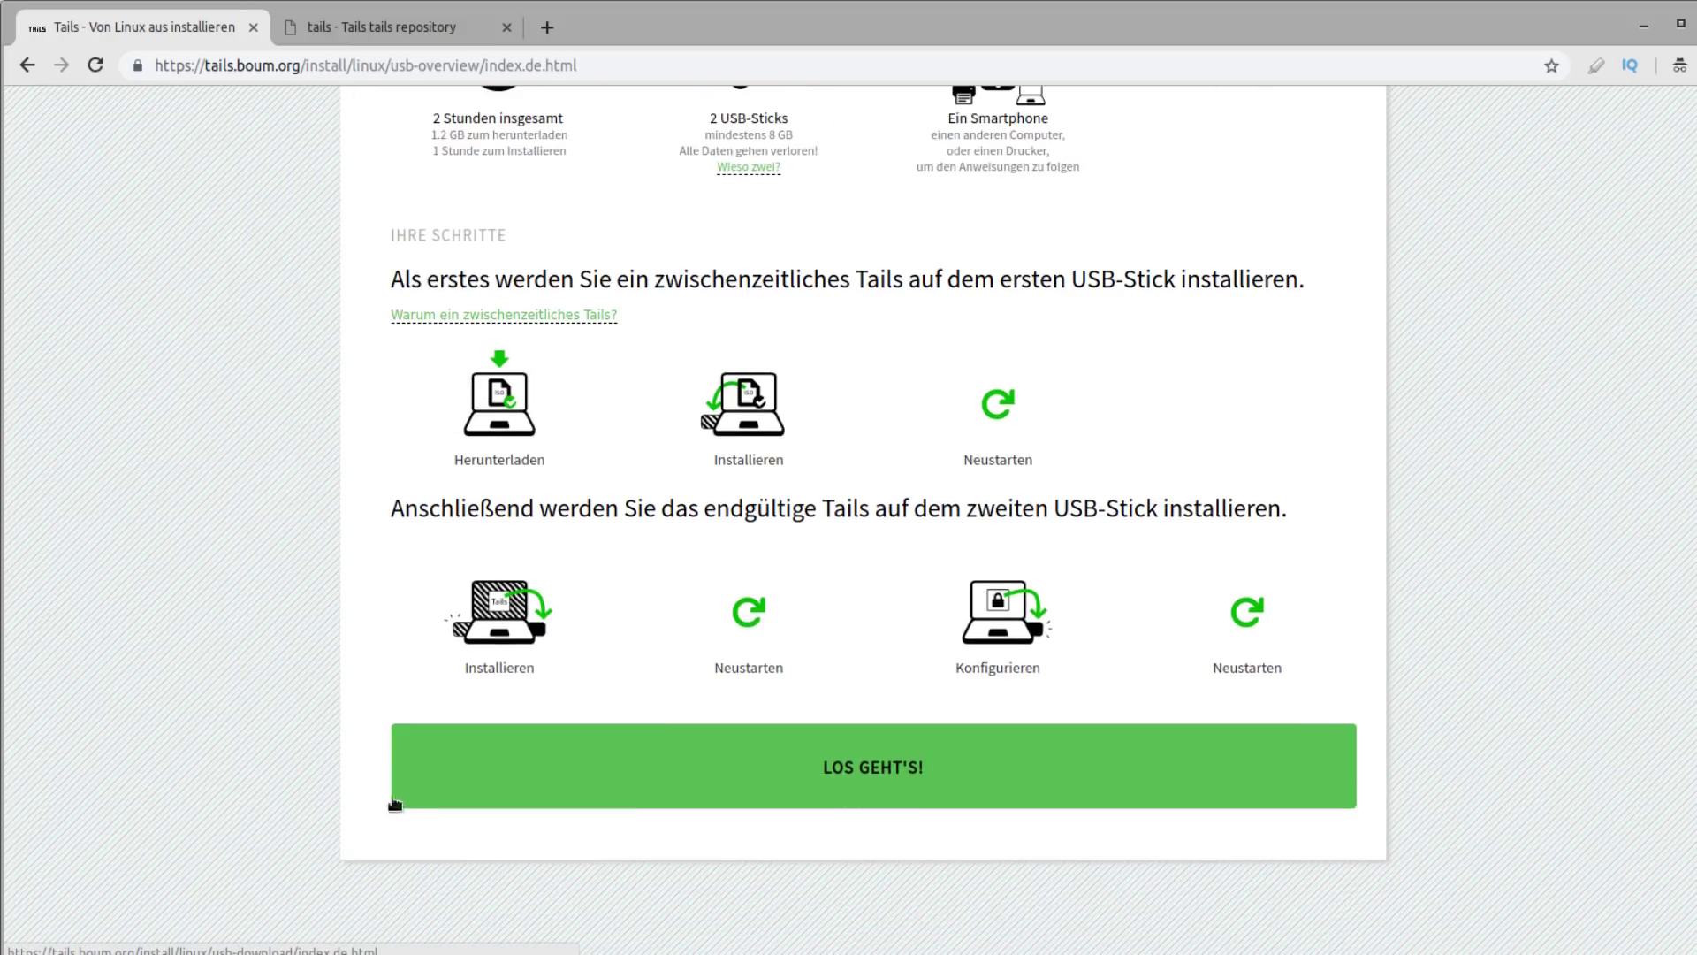
left_click(858, 756)
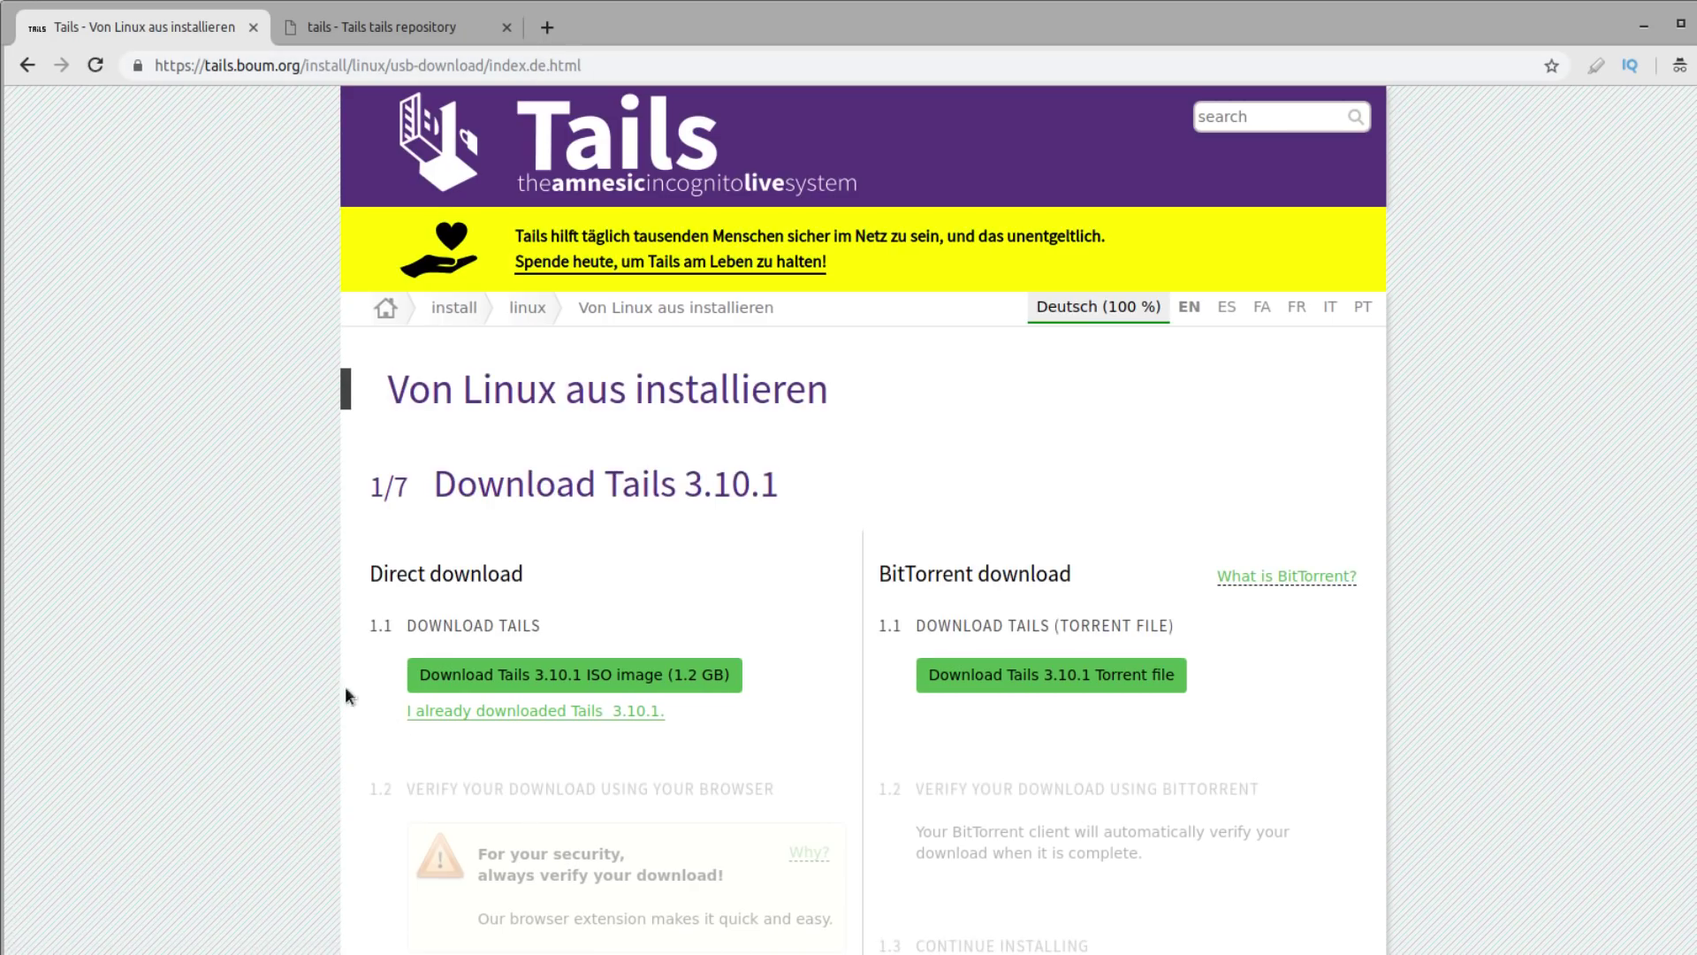
scroll(294, 633, "down", 3)
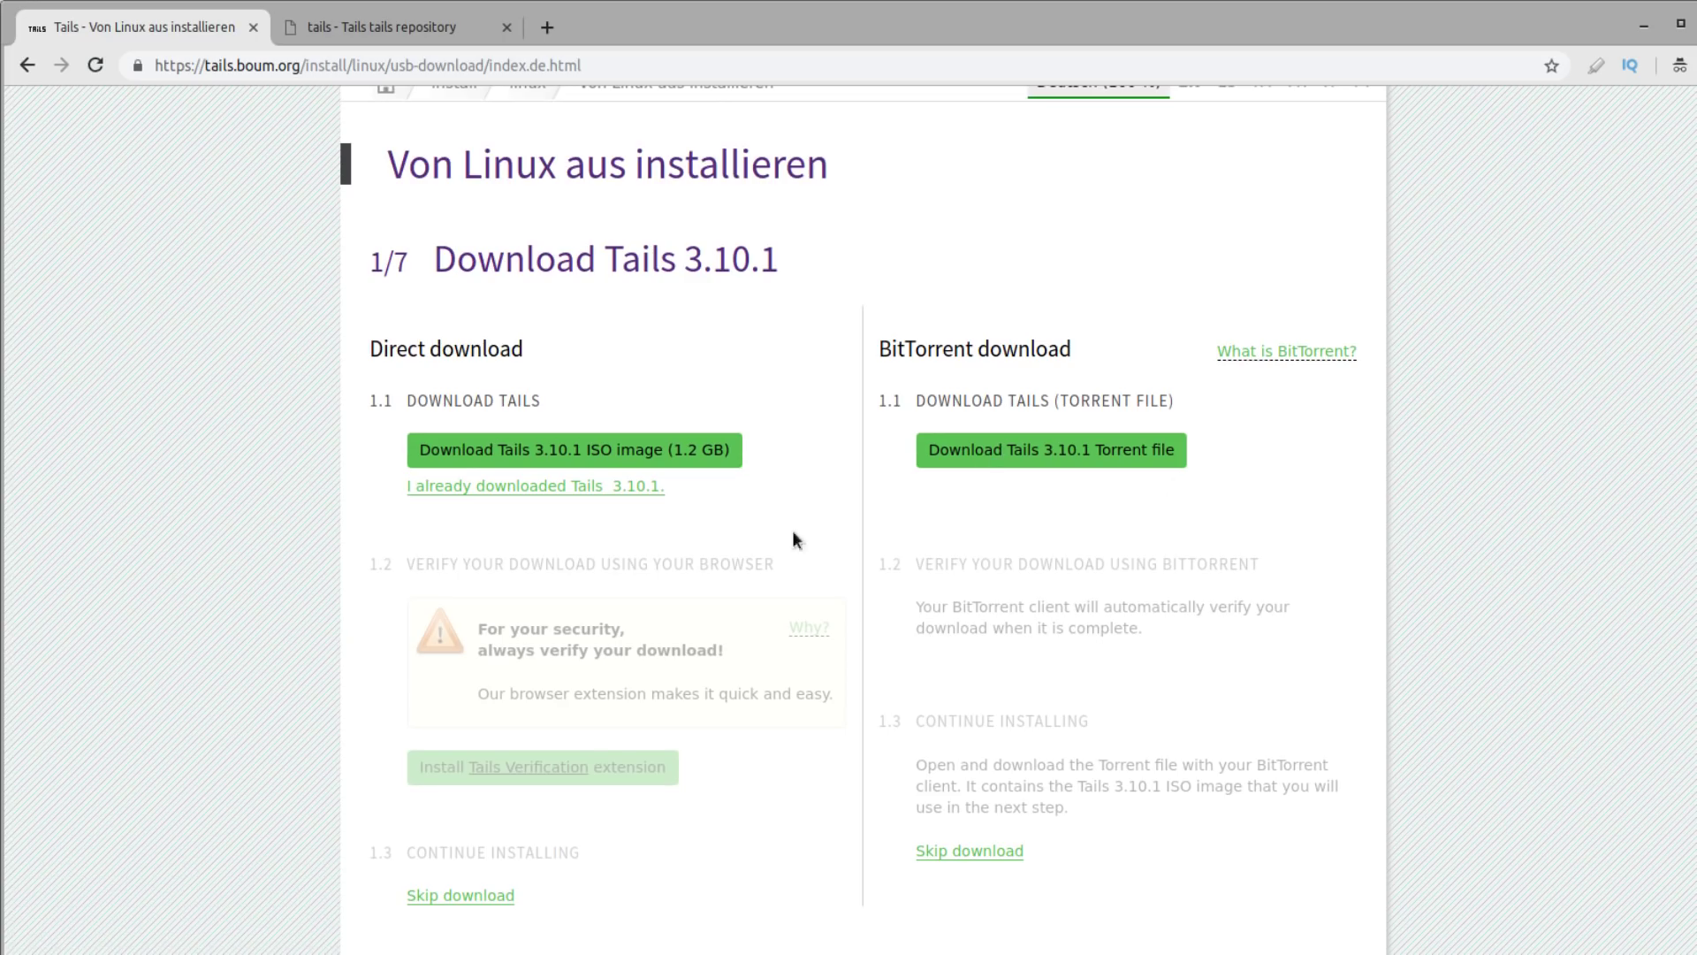
Confirm Tails 3.10.1 is already downloaded and read section 1.2 on browser verification
left_click(617, 488)
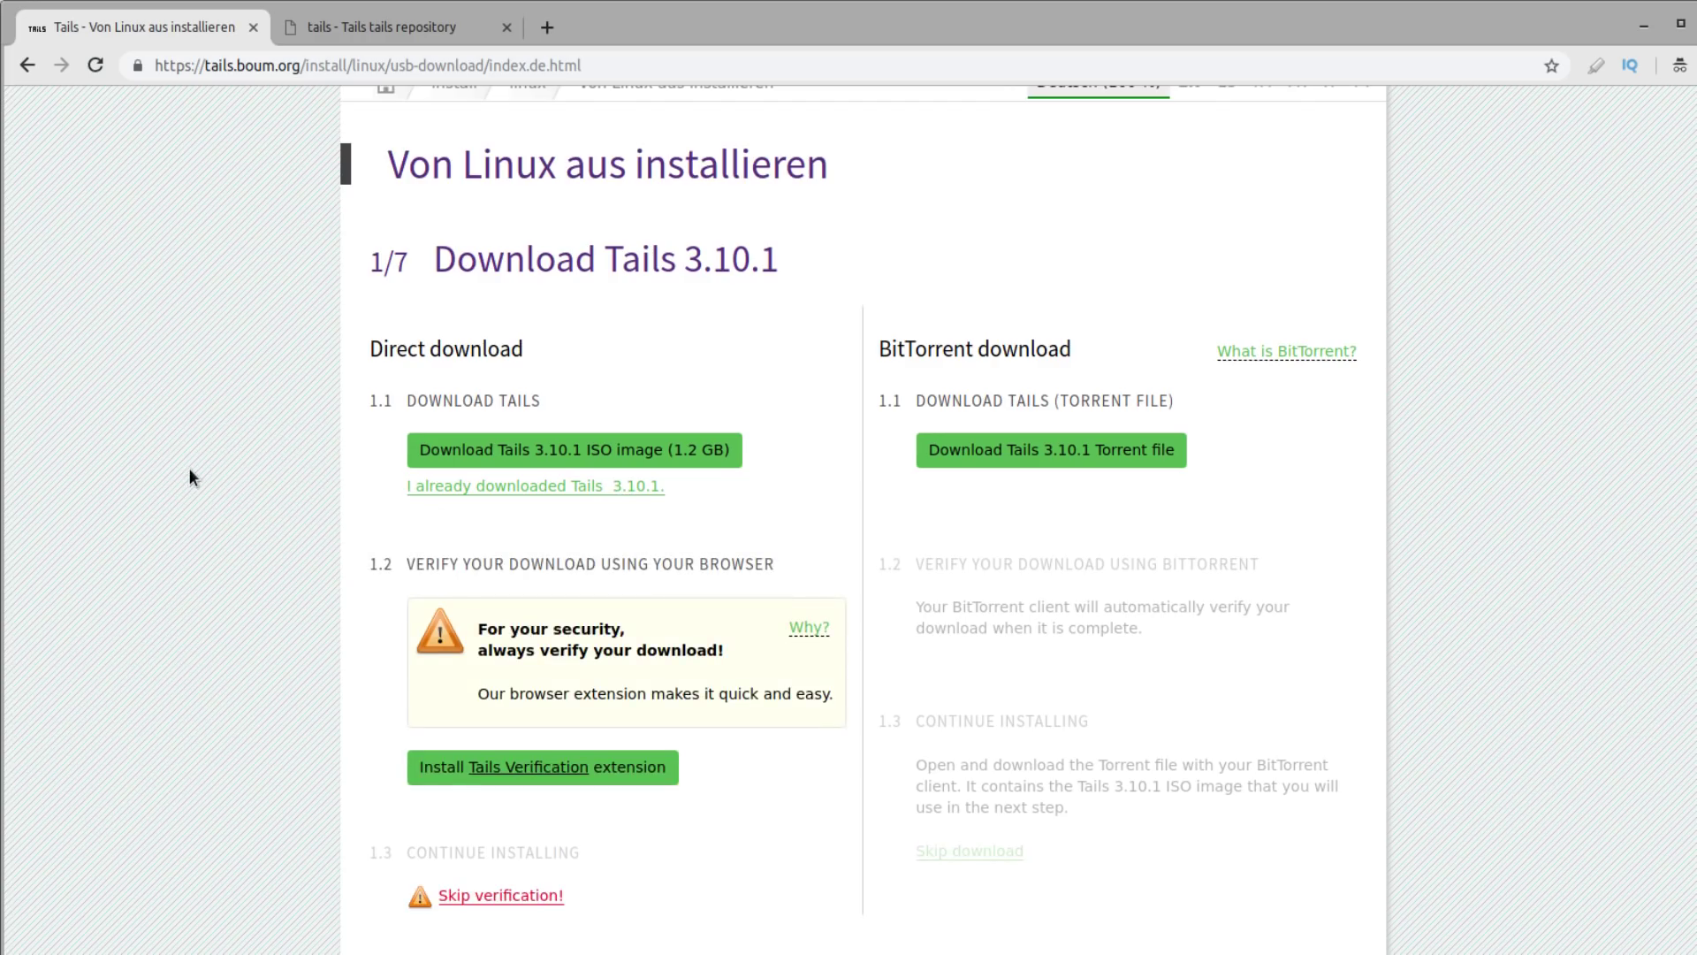
scroll(190, 470, "down", 2)
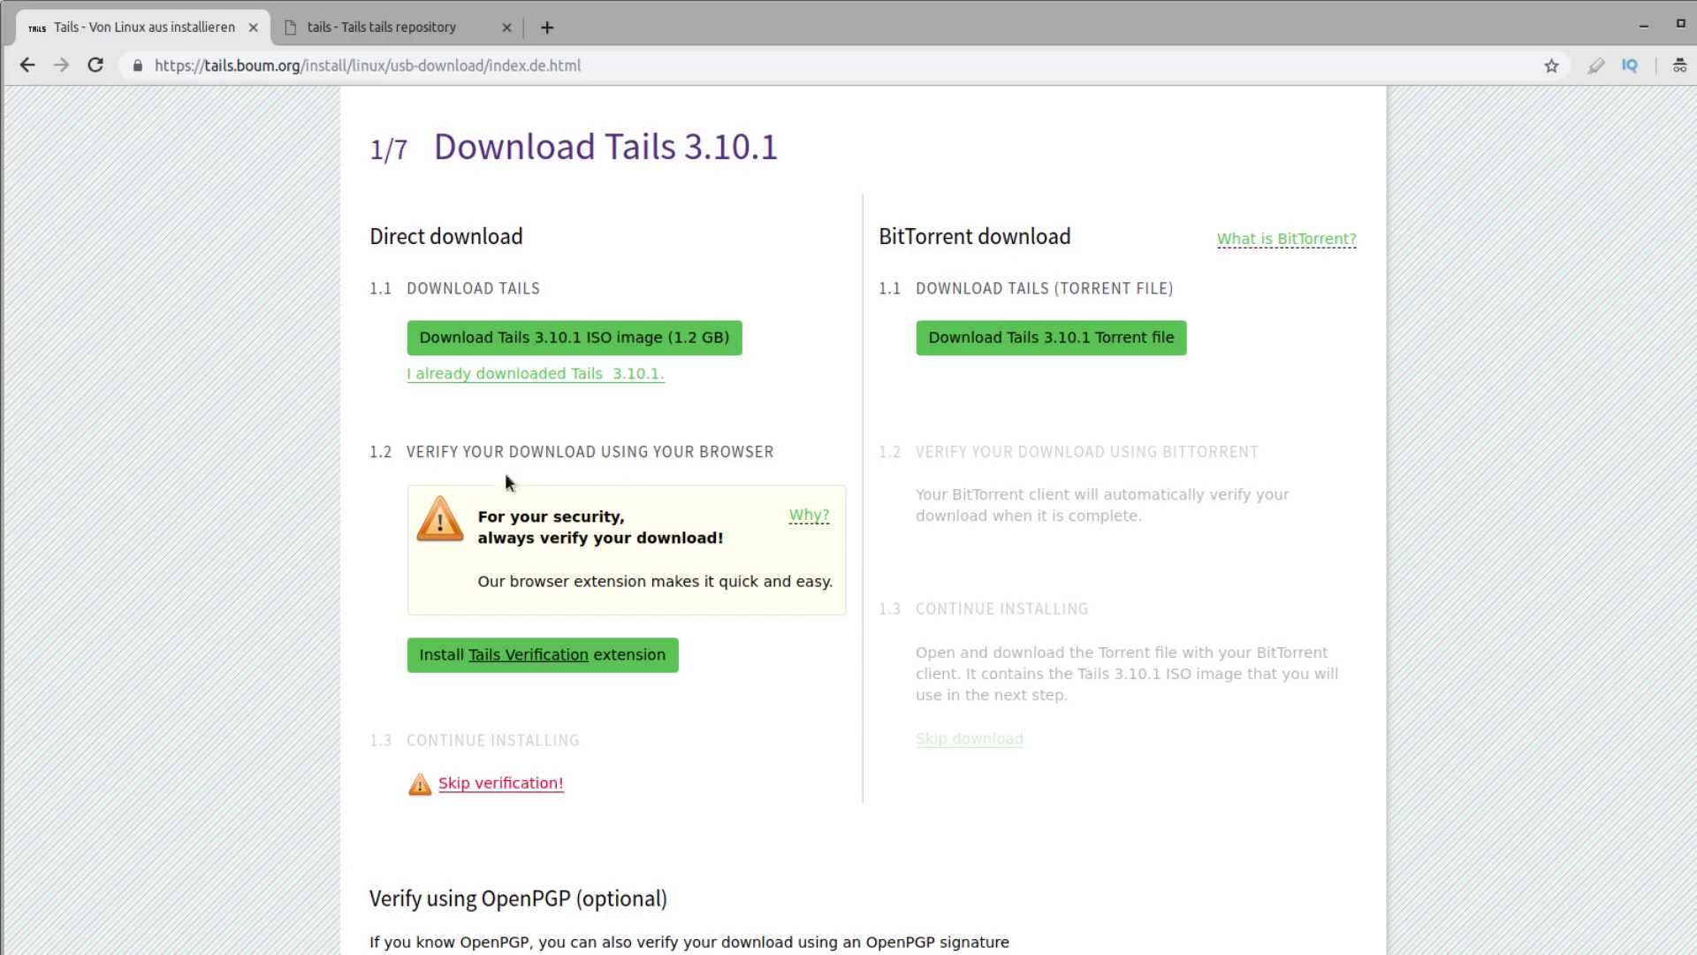
left_click_drag(416, 453, 781, 455)
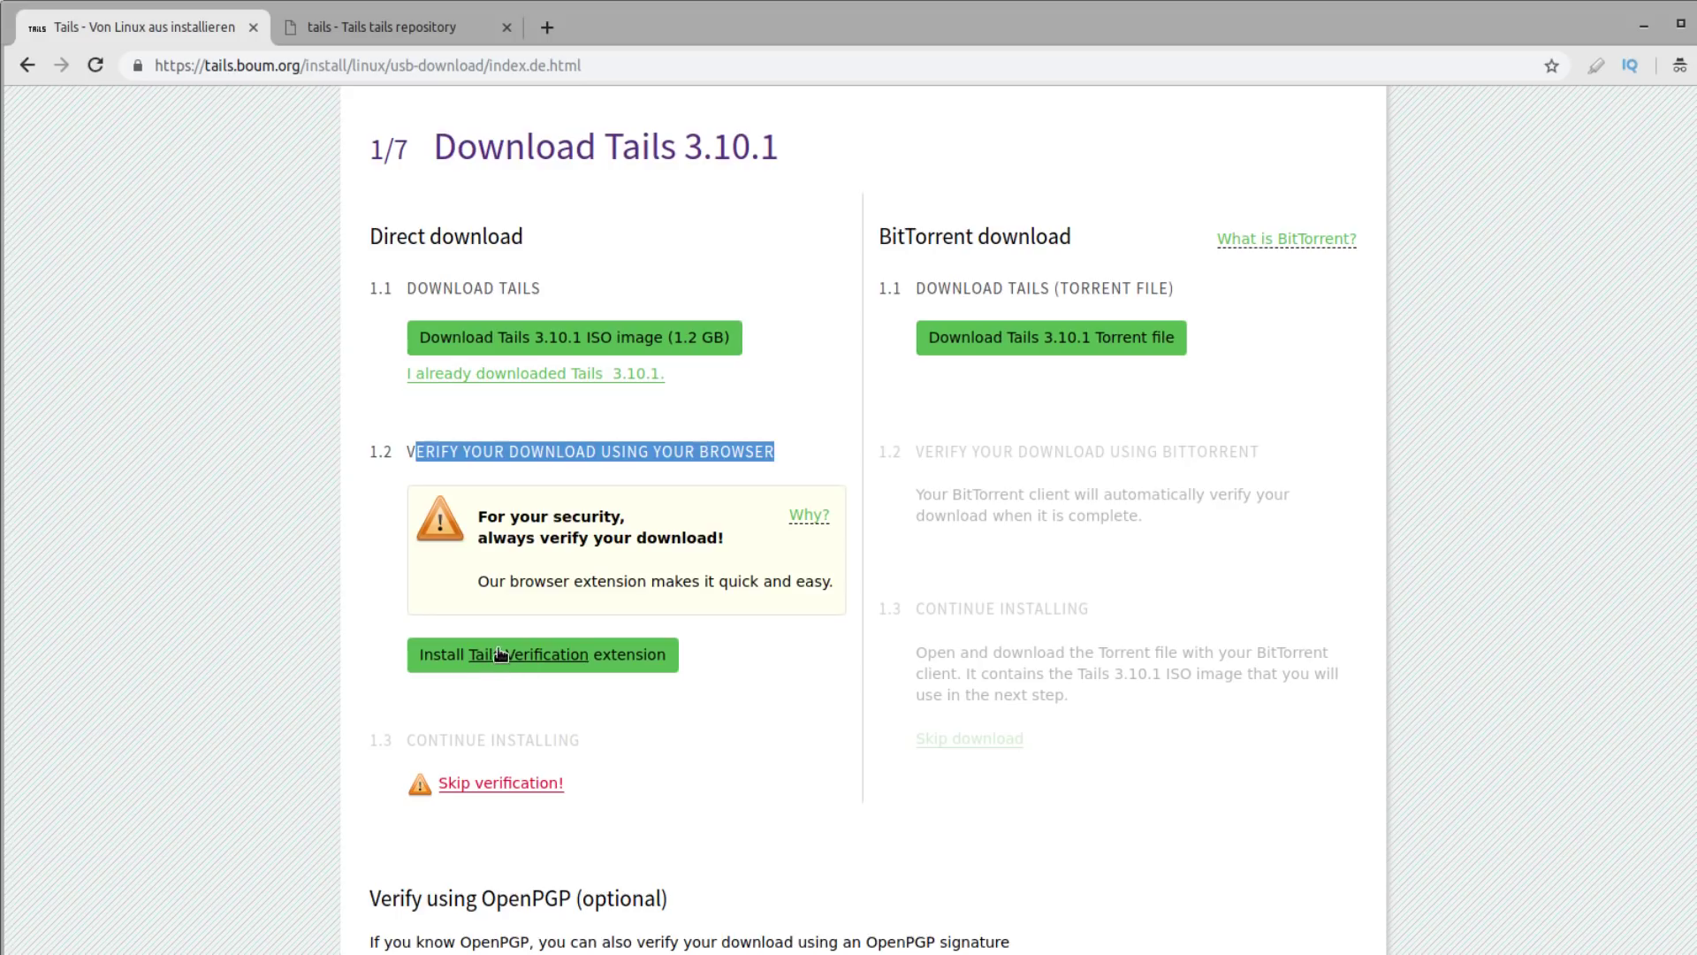
scroll(500, 656, "up", 1)
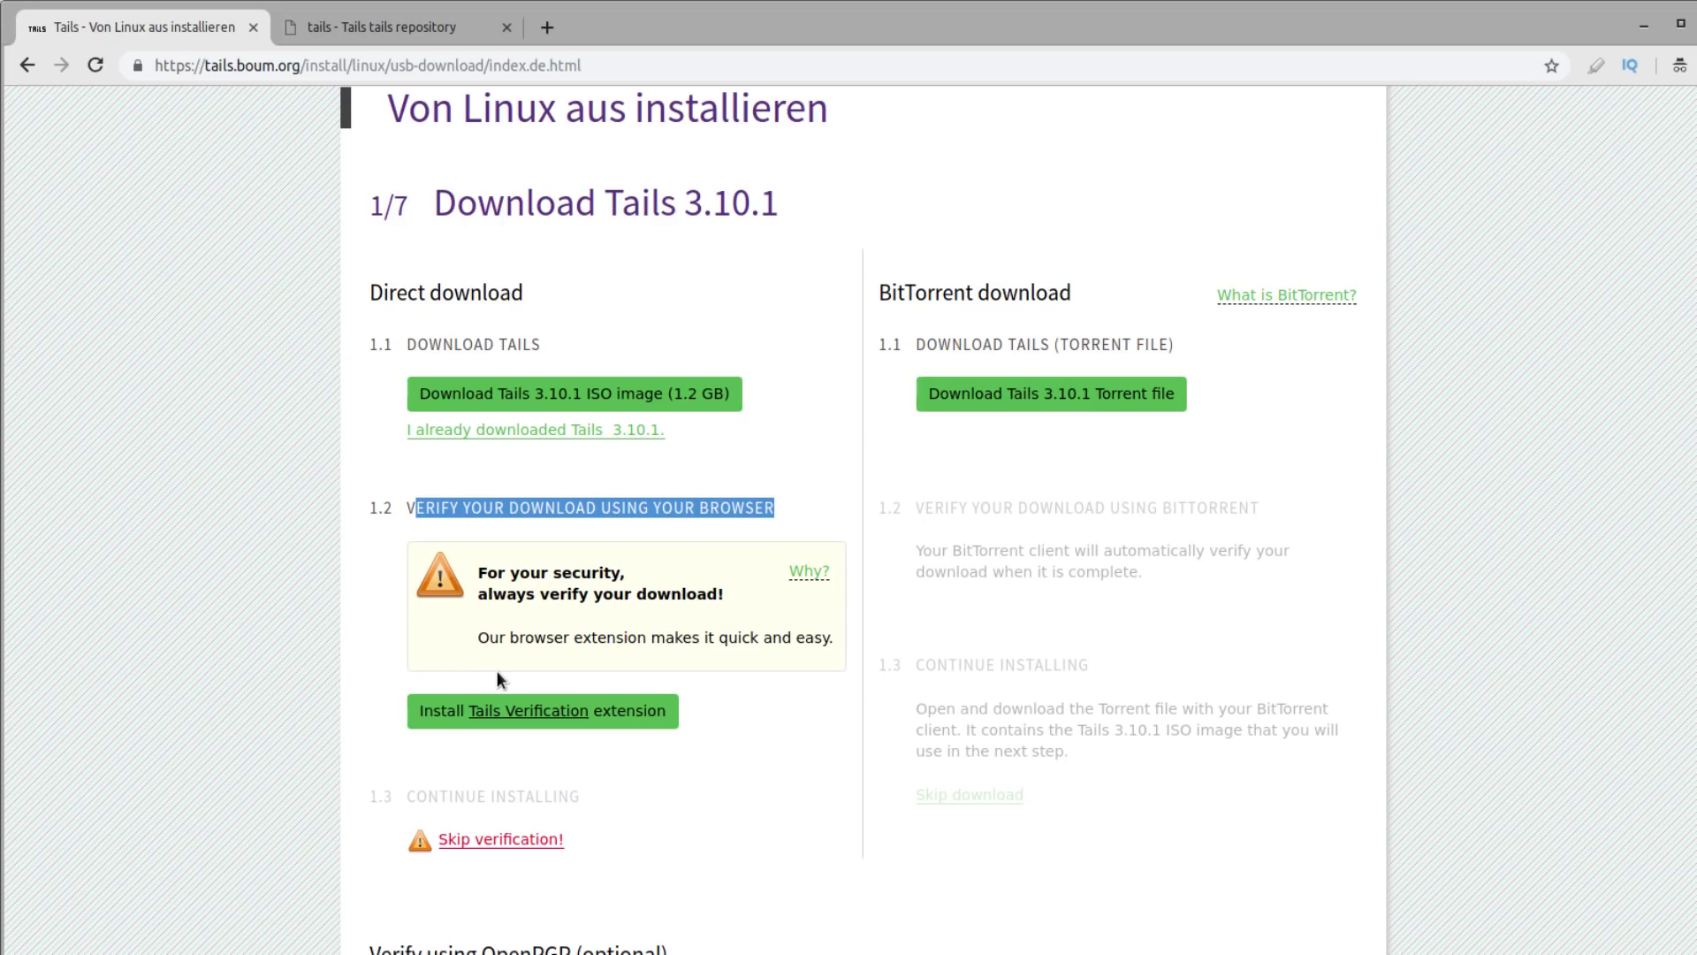
left_click(497, 650)
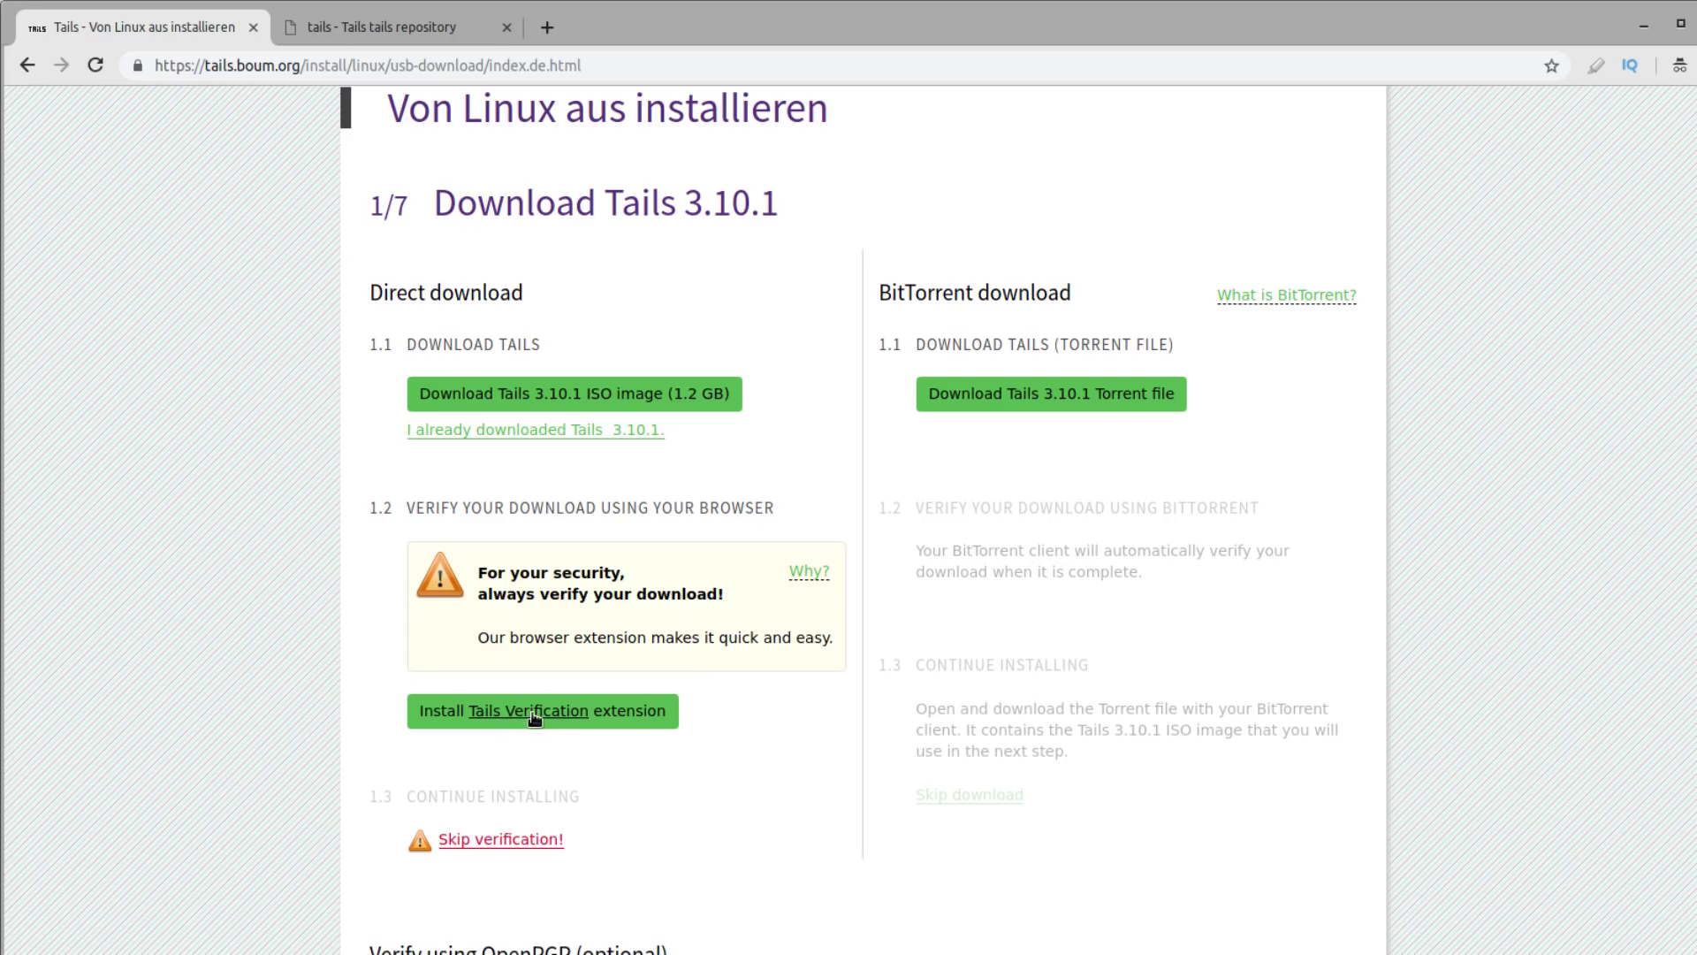
View the Tails Verification extension in the Chrome Web Store, then close that tab
left_click(534, 719)
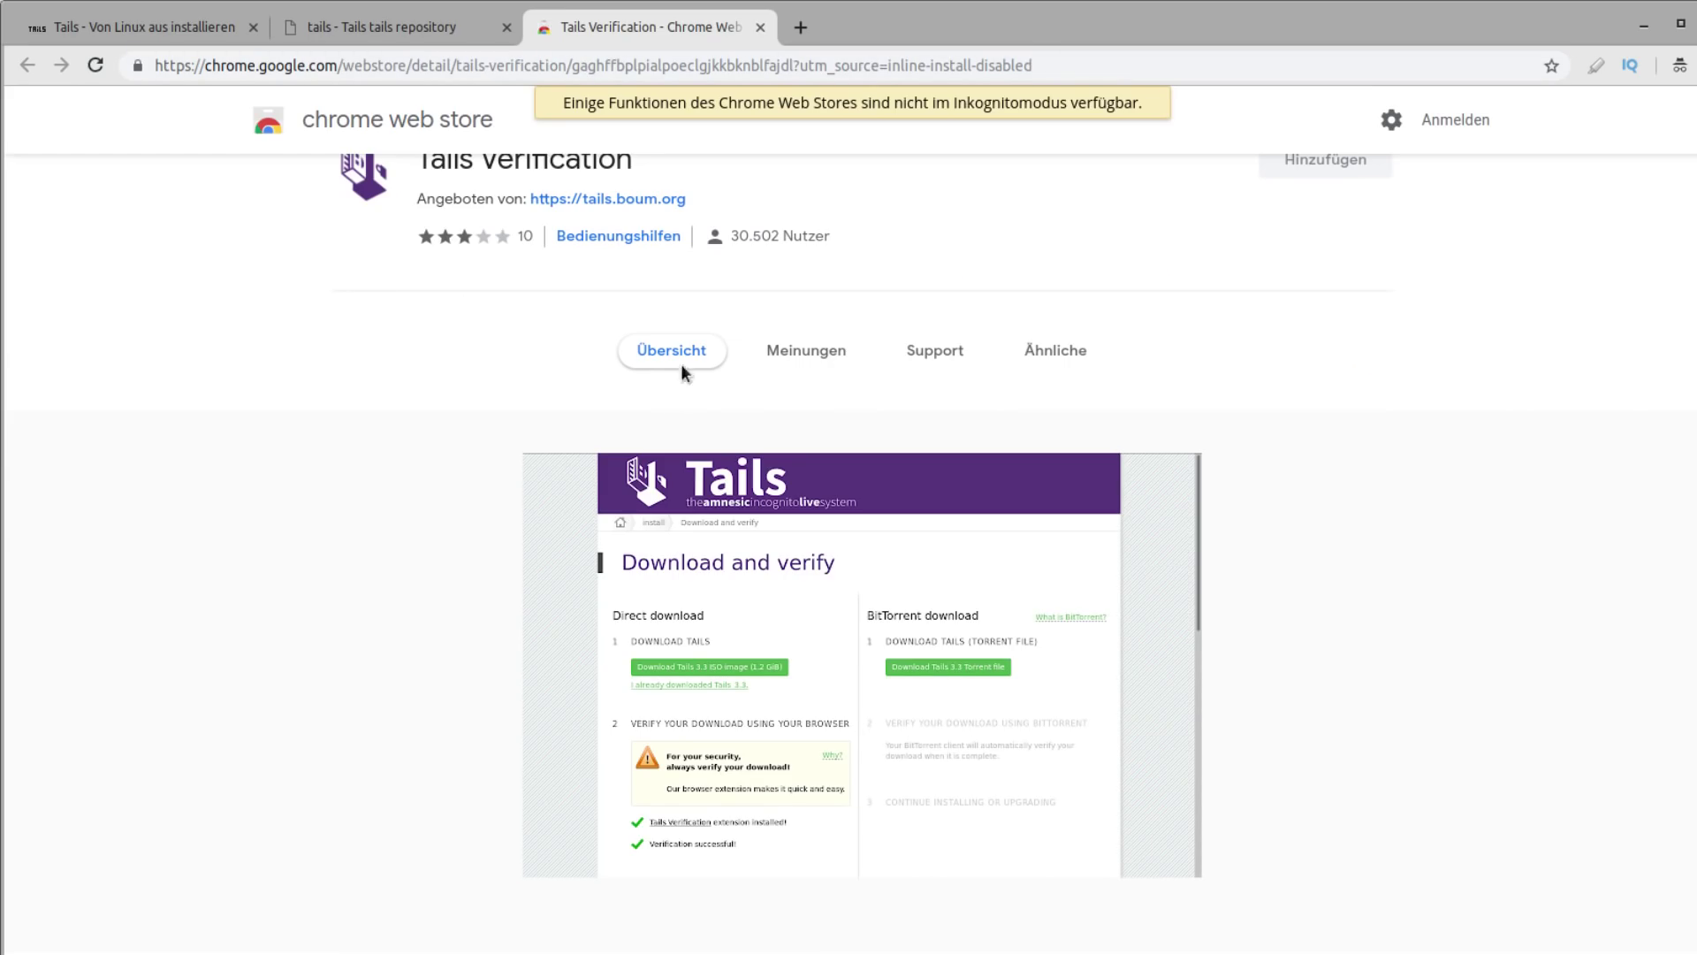
left_click(761, 28)
left_click(133, 26)
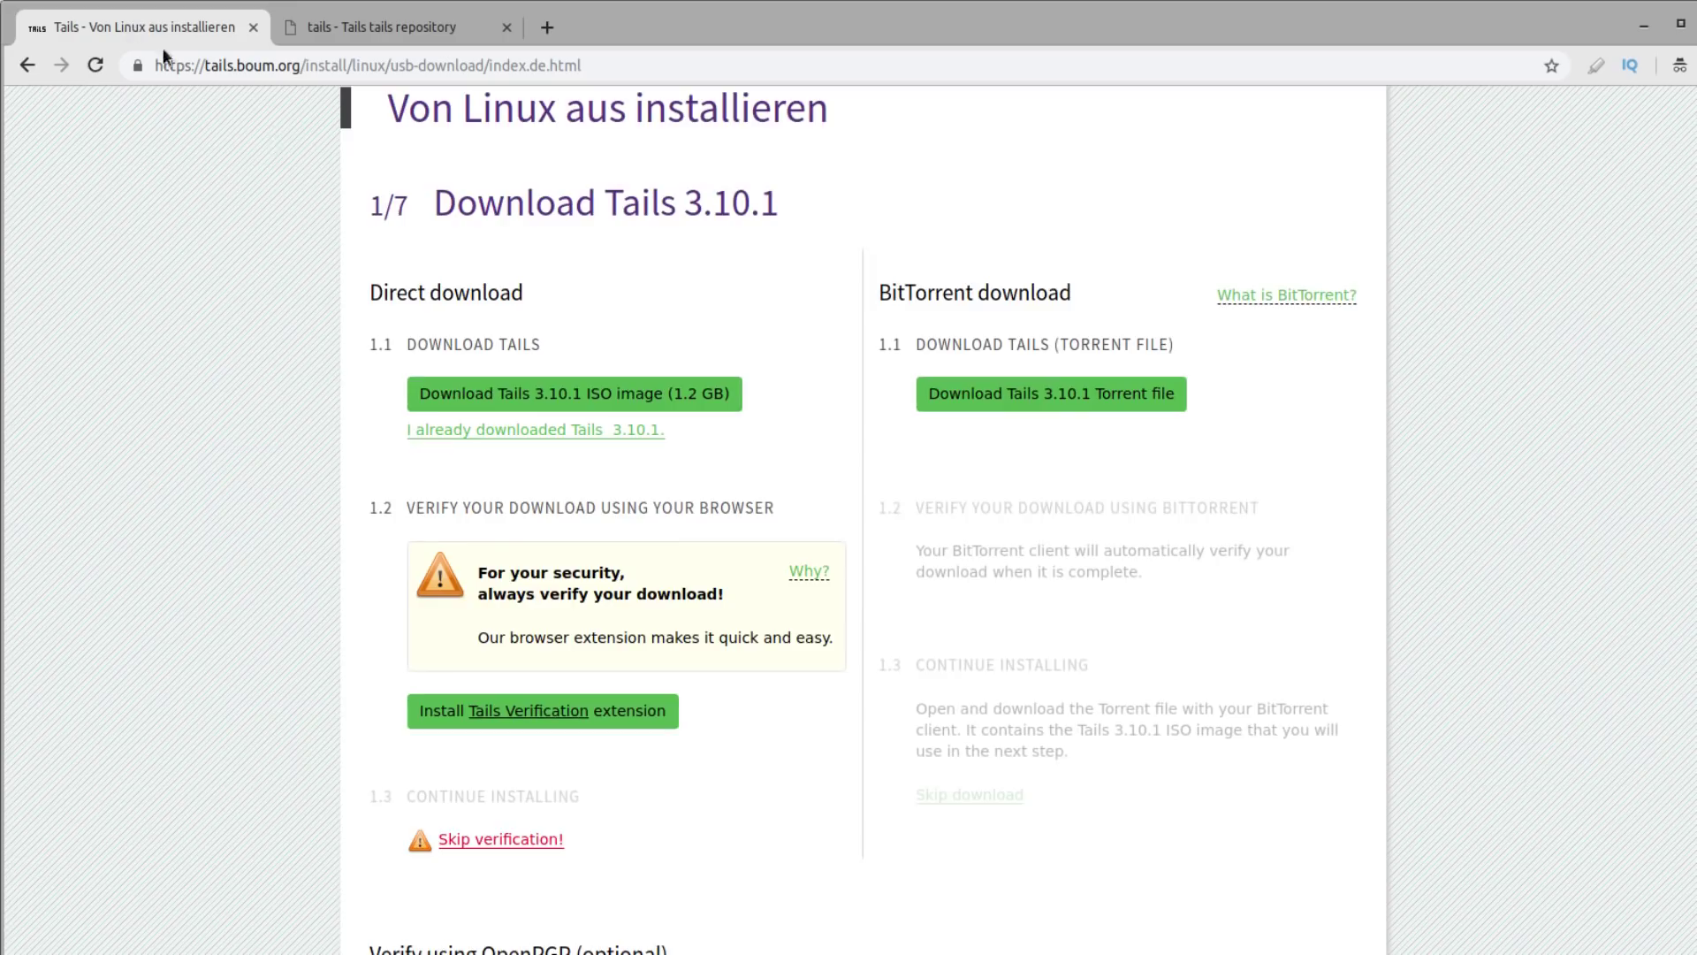
scroll(458, 315, "down", 3)
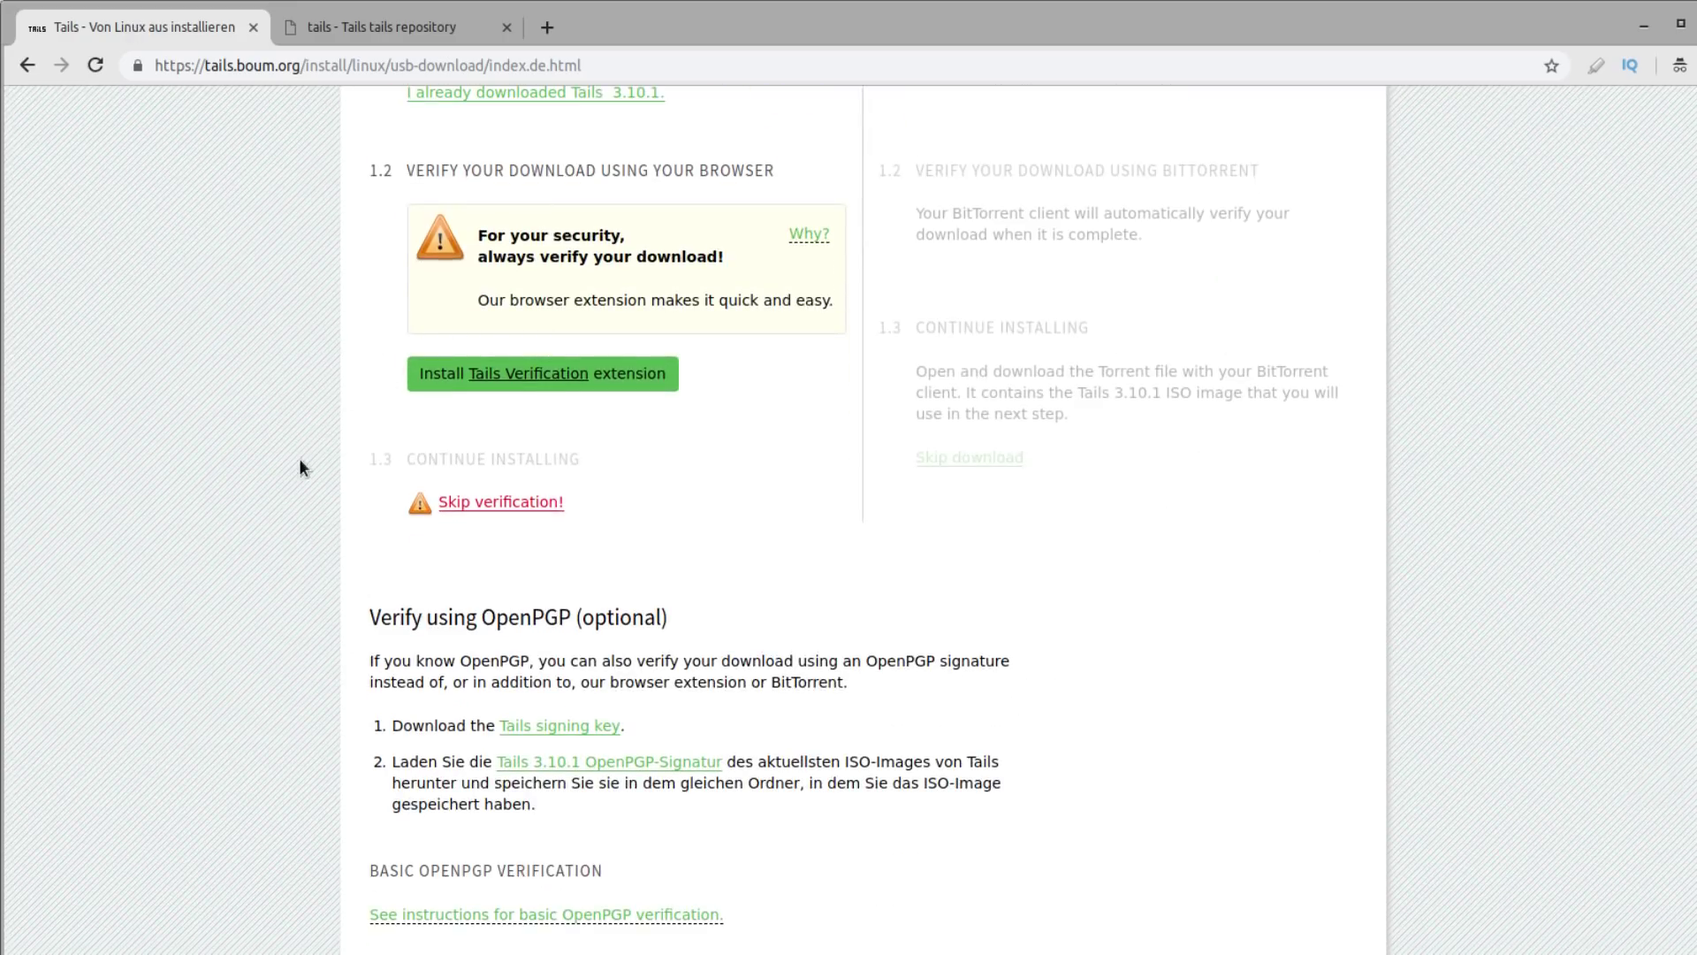
scroll(603, 593, "up", 1)
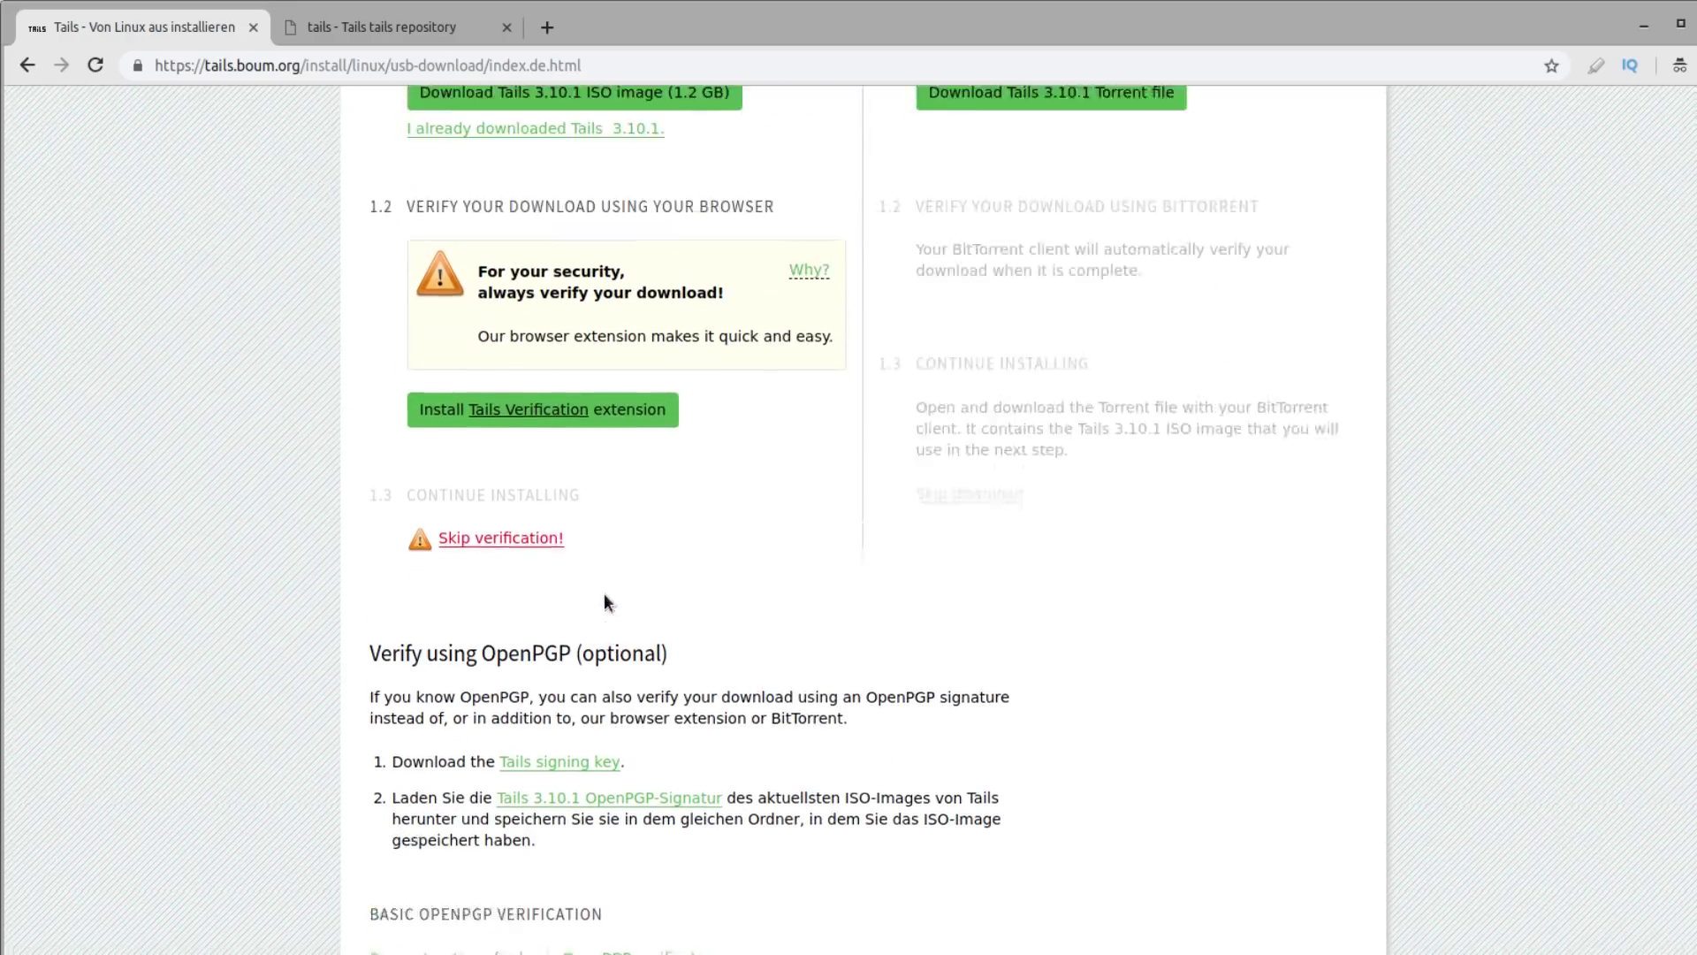
Follow Skip verification, go back, and locate the 'Verify using OpenPGP' section
left_click(545, 560)
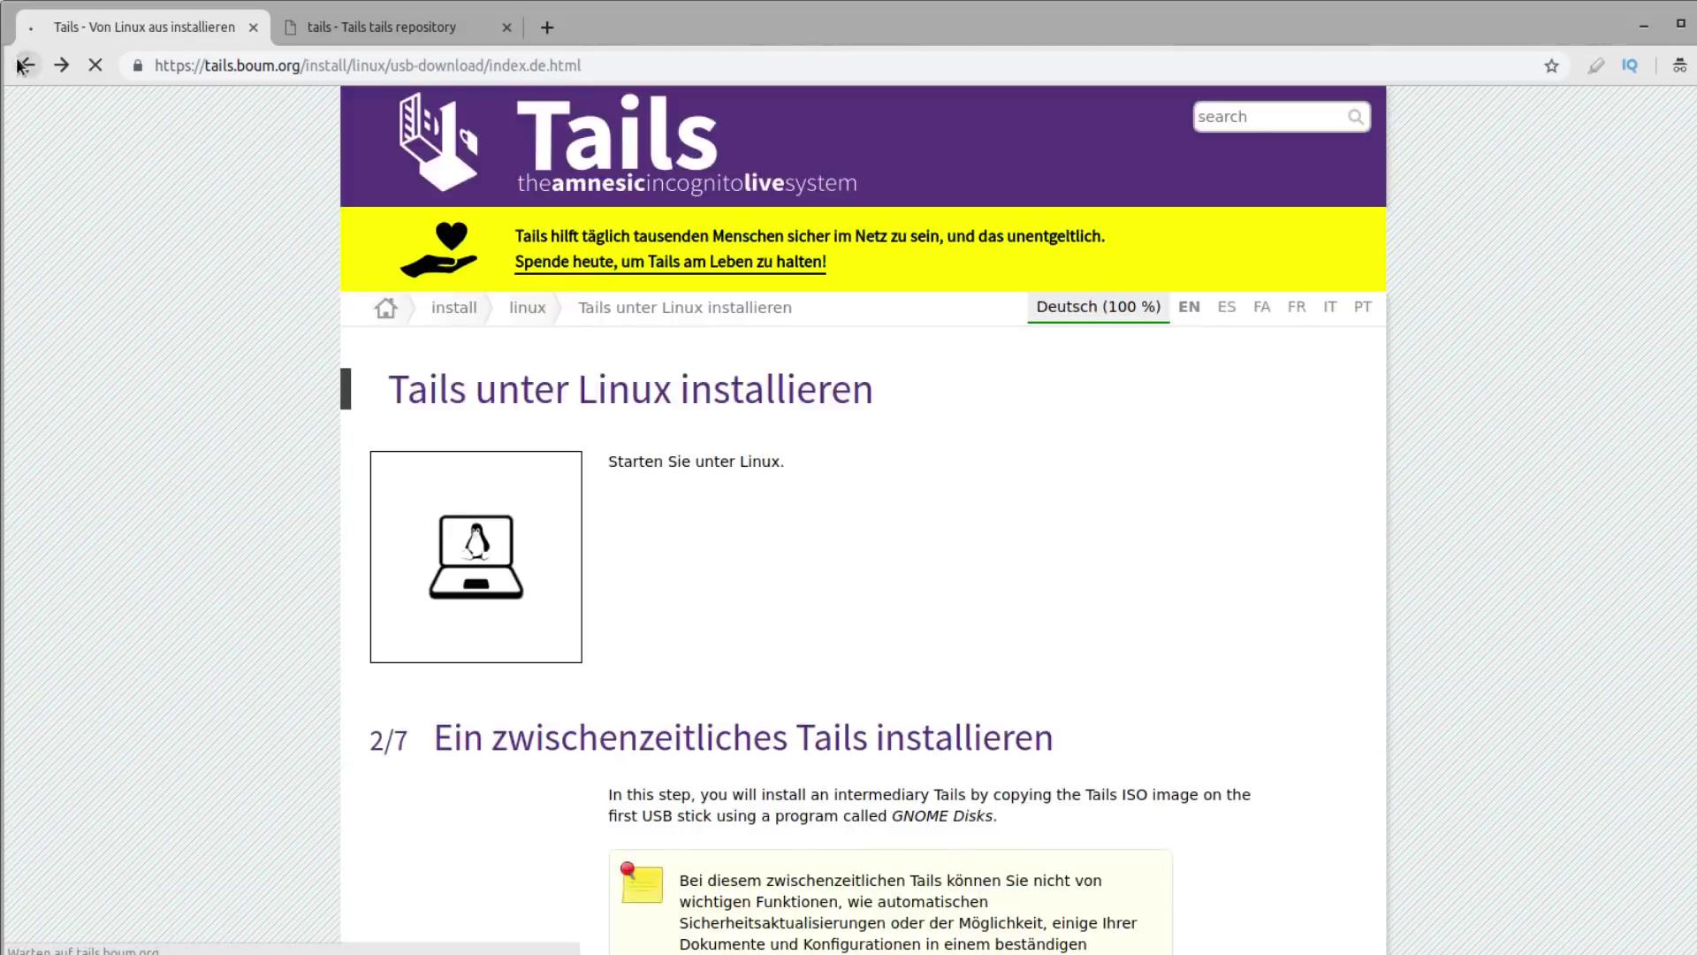
key("alt+Left")
scroll(621, 303, "down", 3)
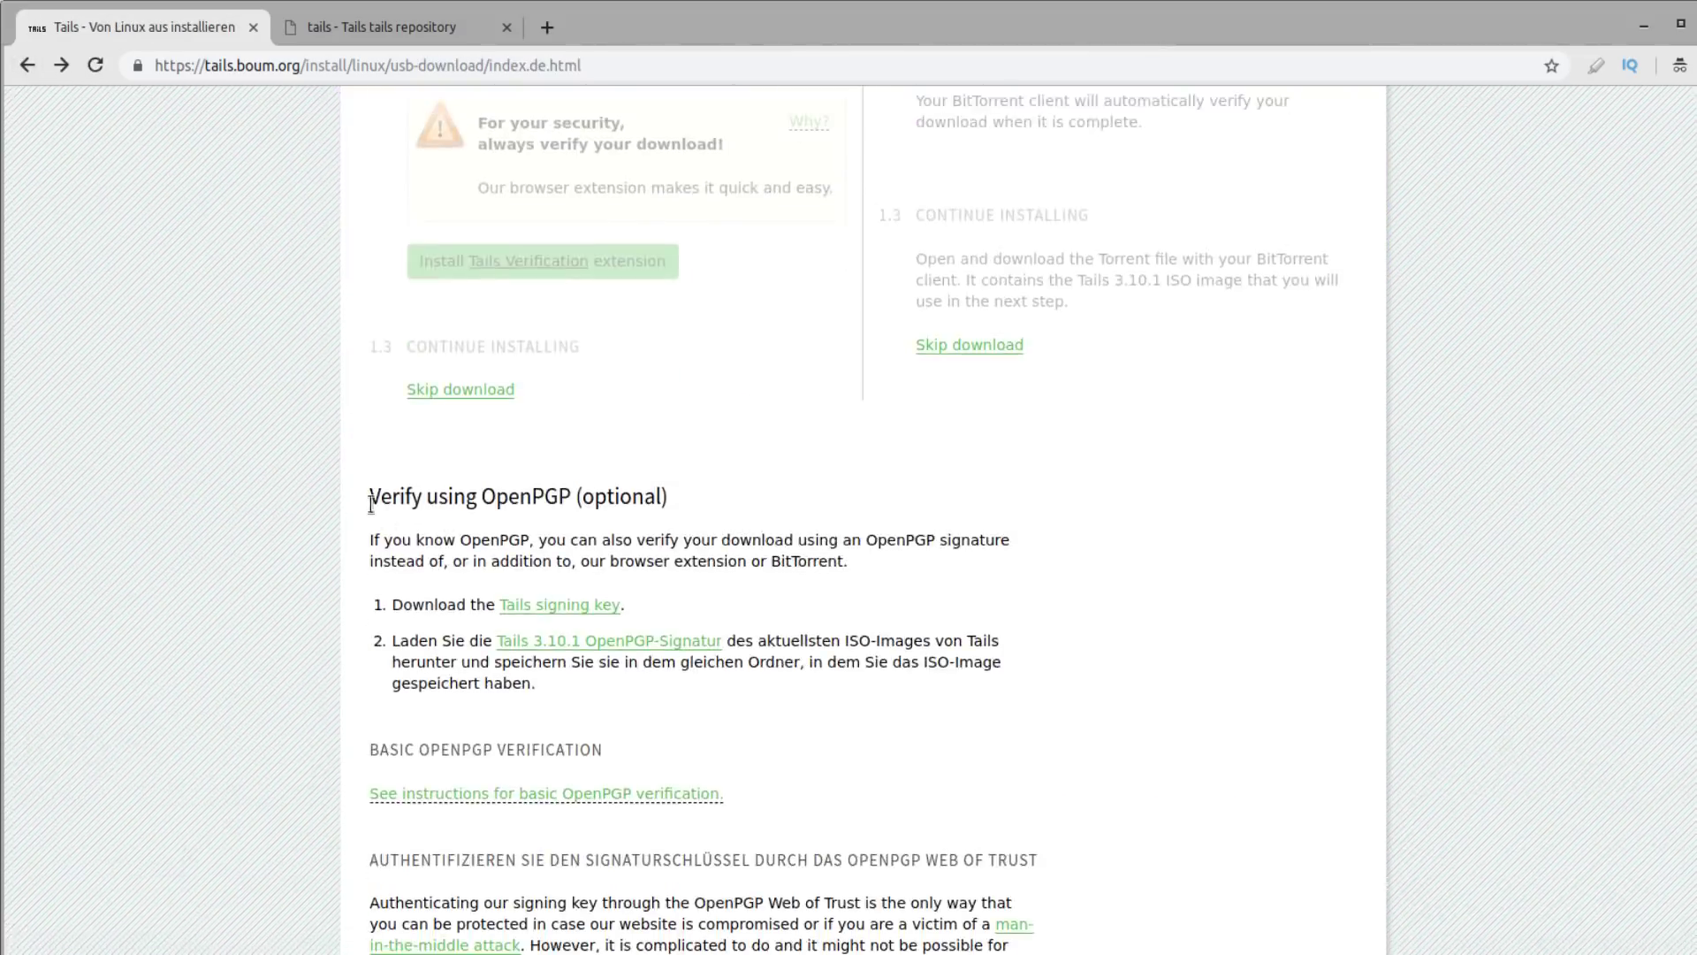
left_click_drag(372, 497, 635, 505)
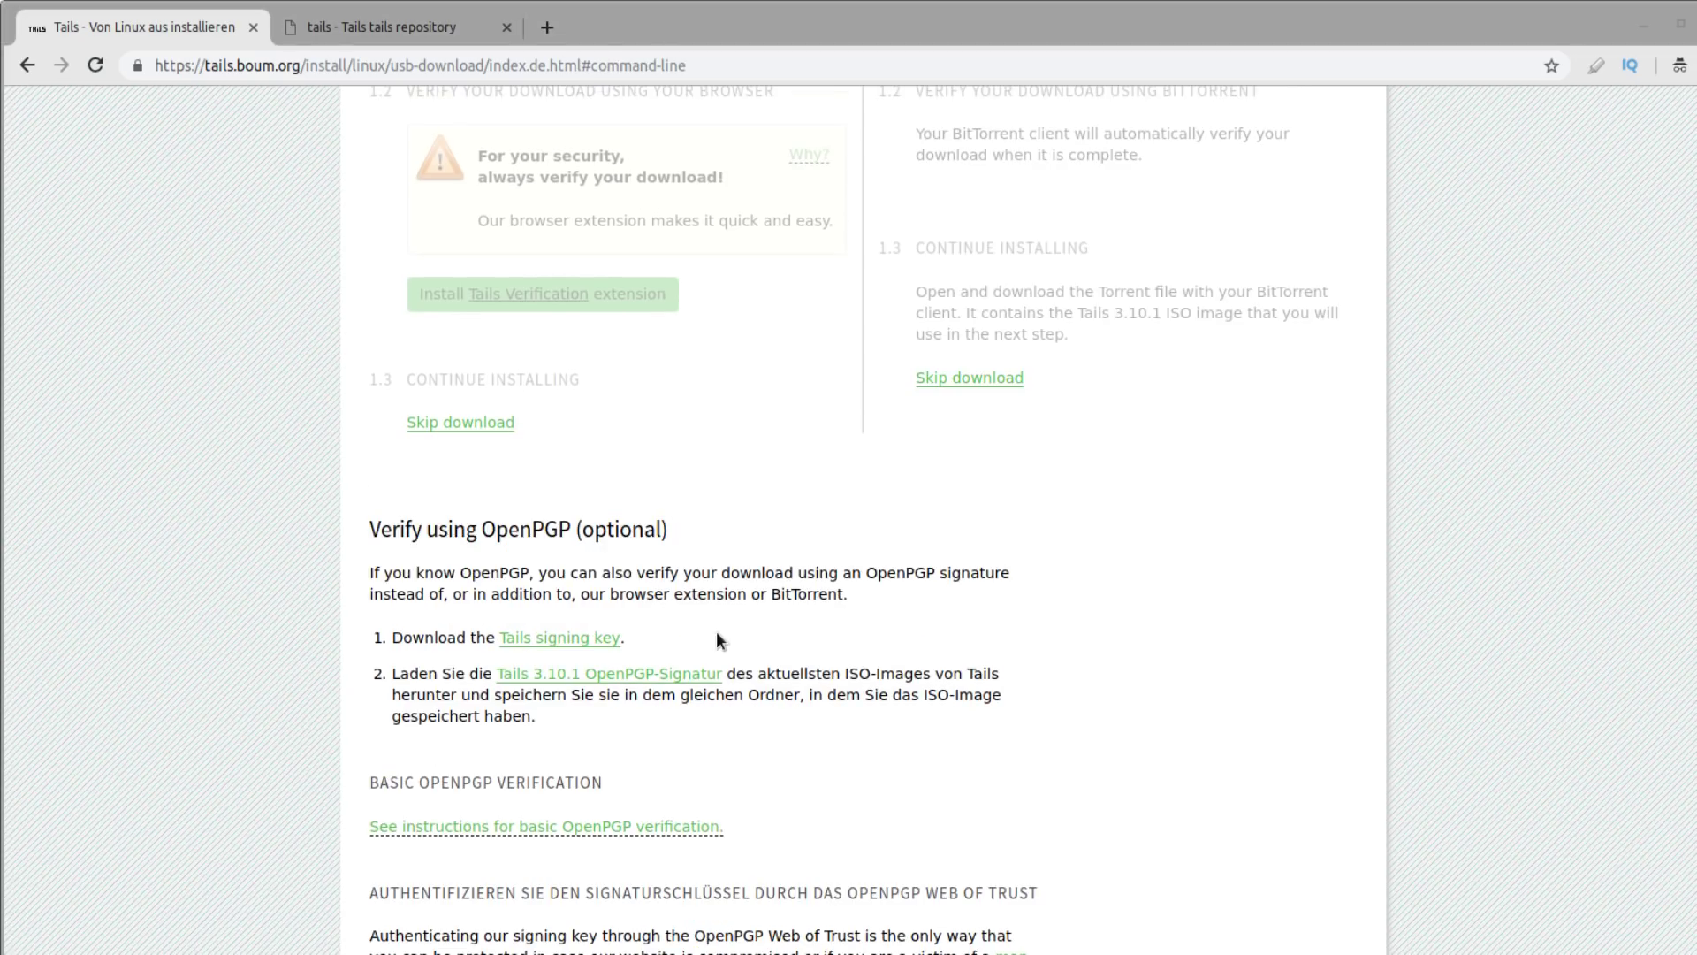
Download and save the Tails signing key and the tails-amd64-3.10.1.iso.sig signature
left_click(567, 650)
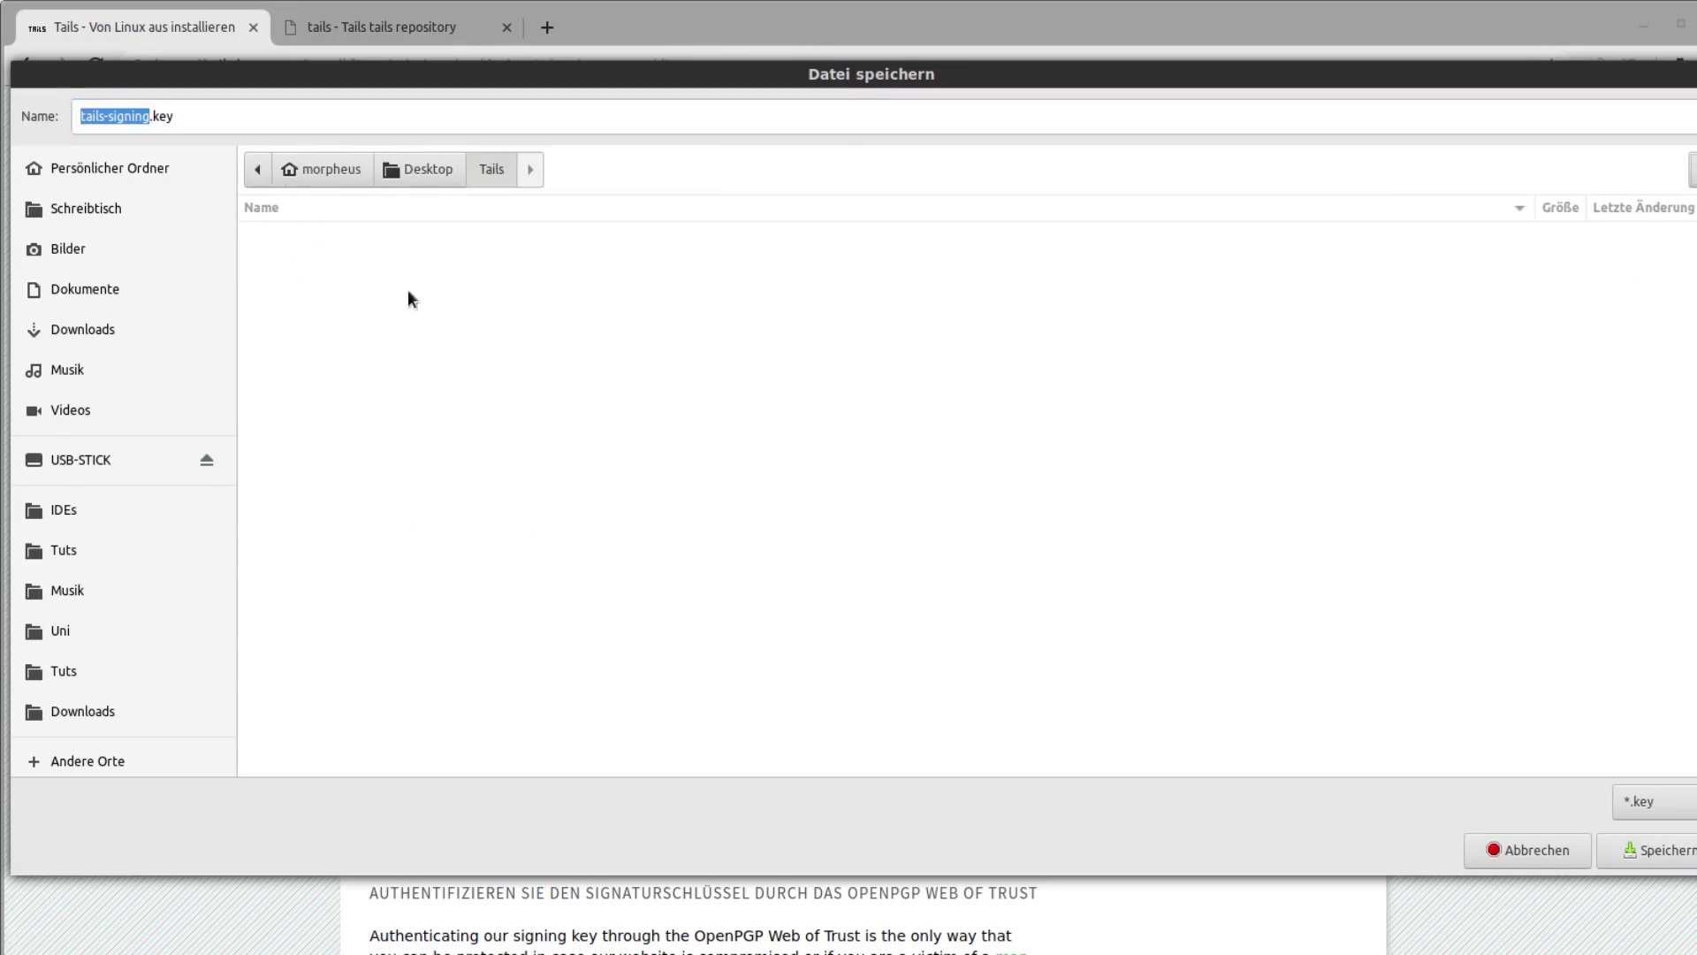
left_click(1660, 858)
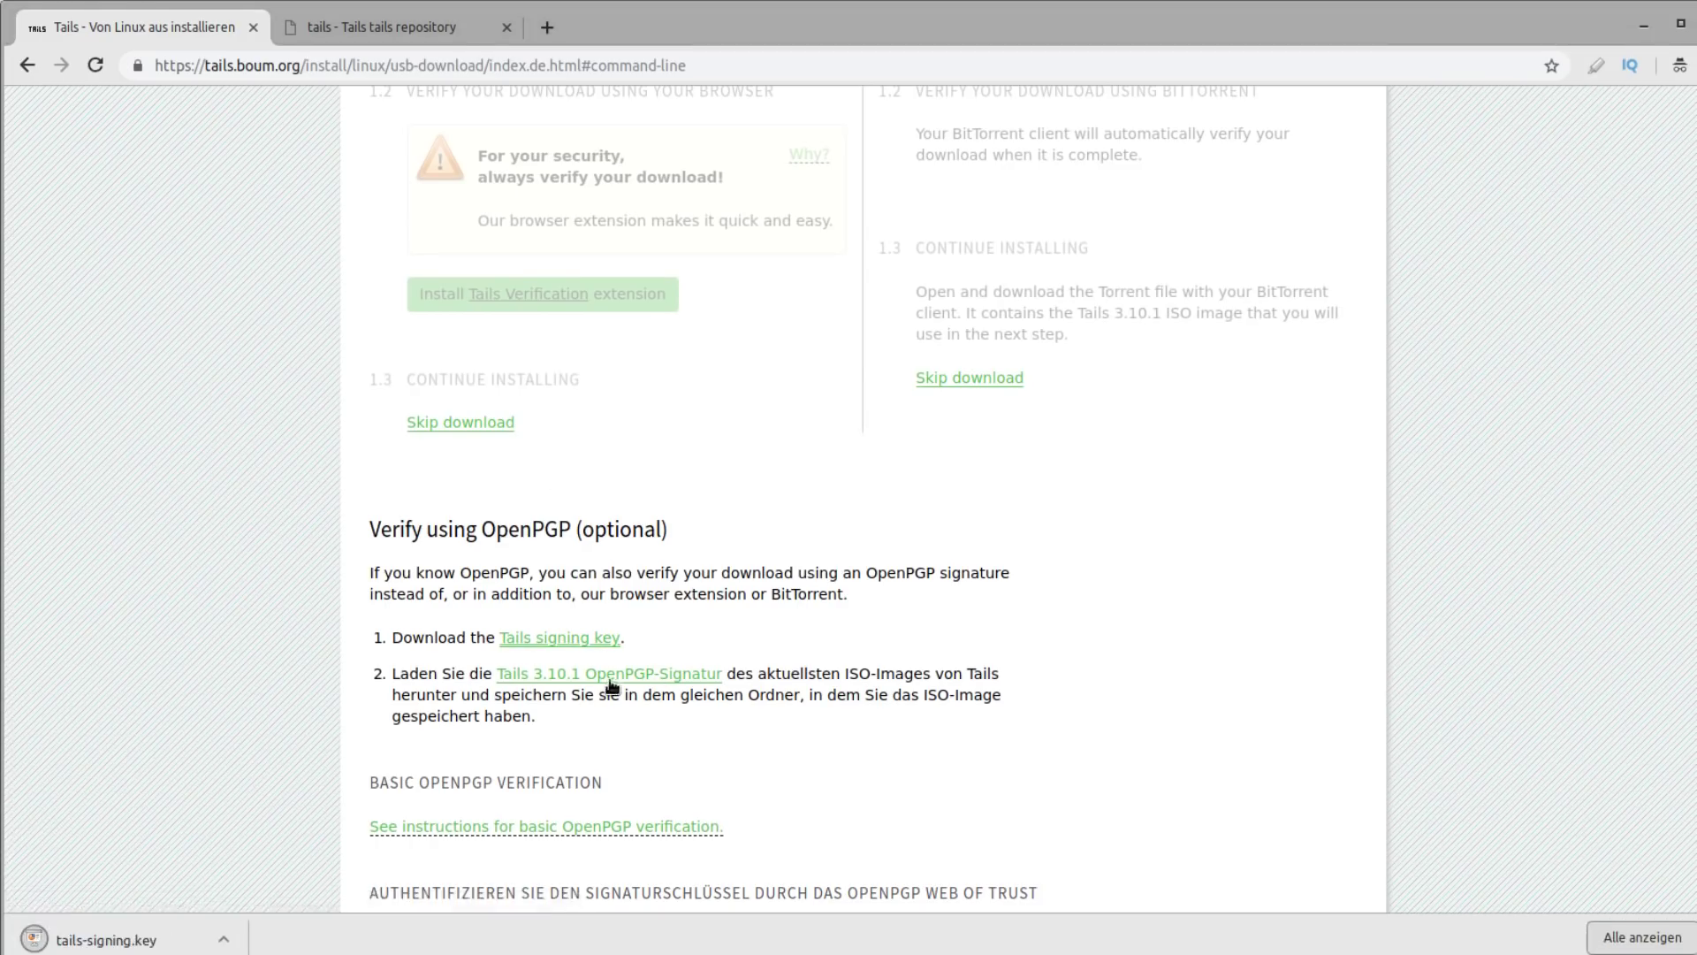
left_click(579, 675)
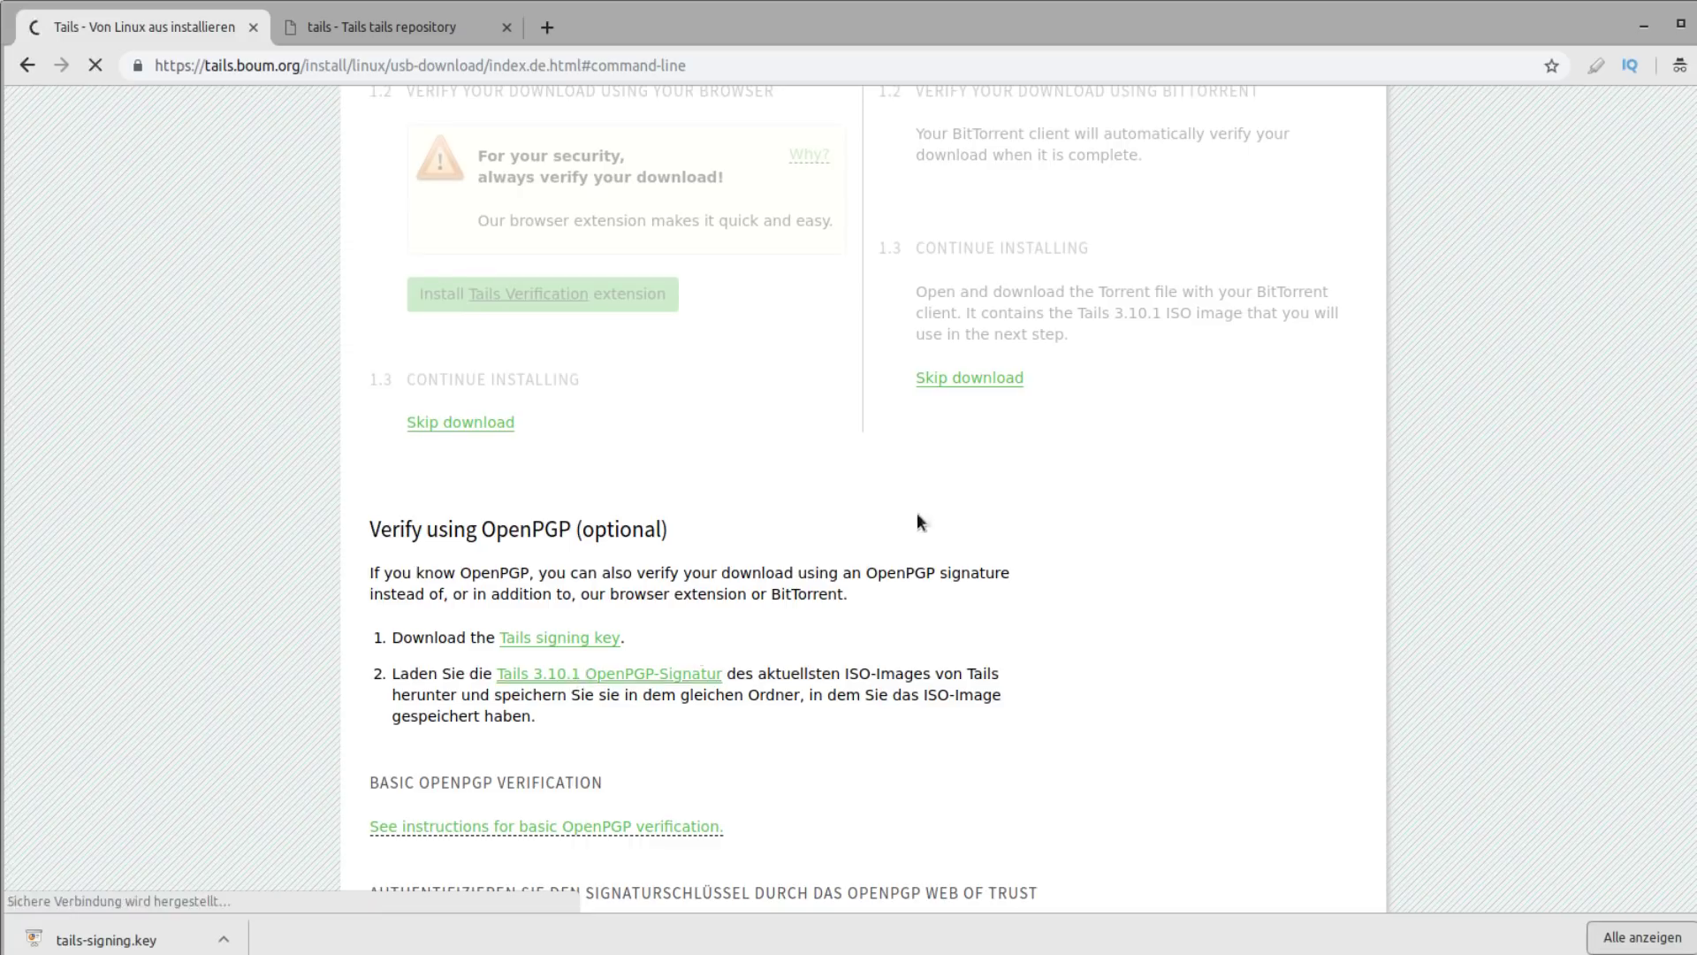
left_click(1654, 851)
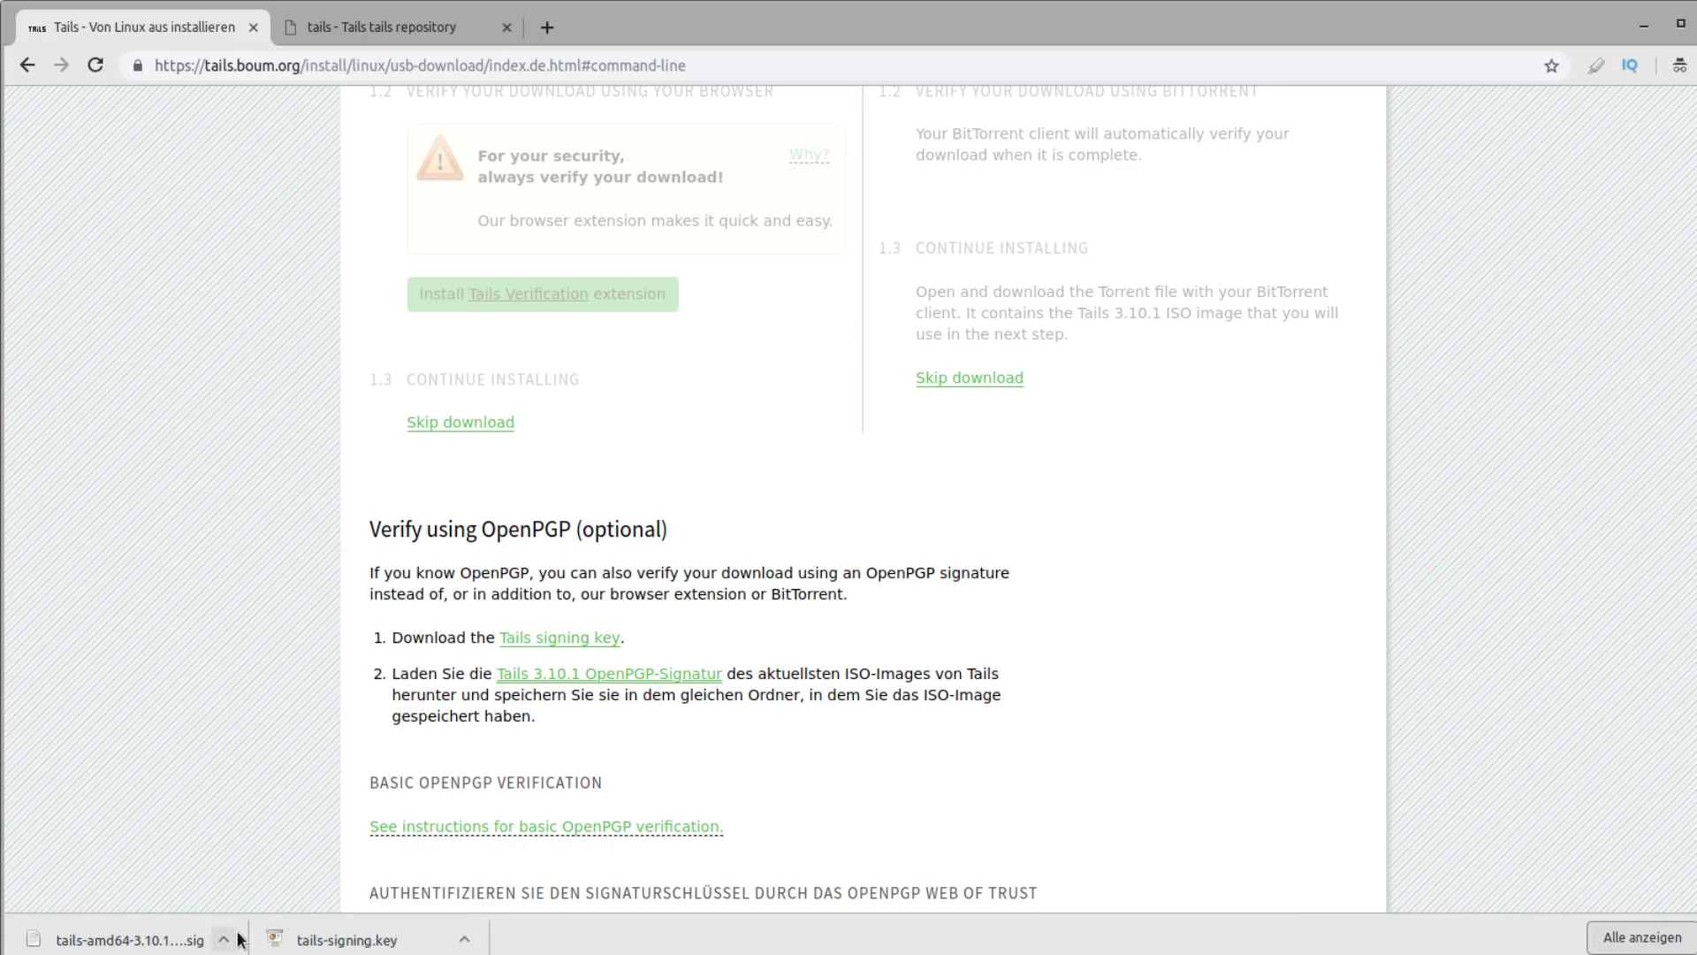
Open the downloaded signing key, then show the downloads in their folder
right_click(383, 926)
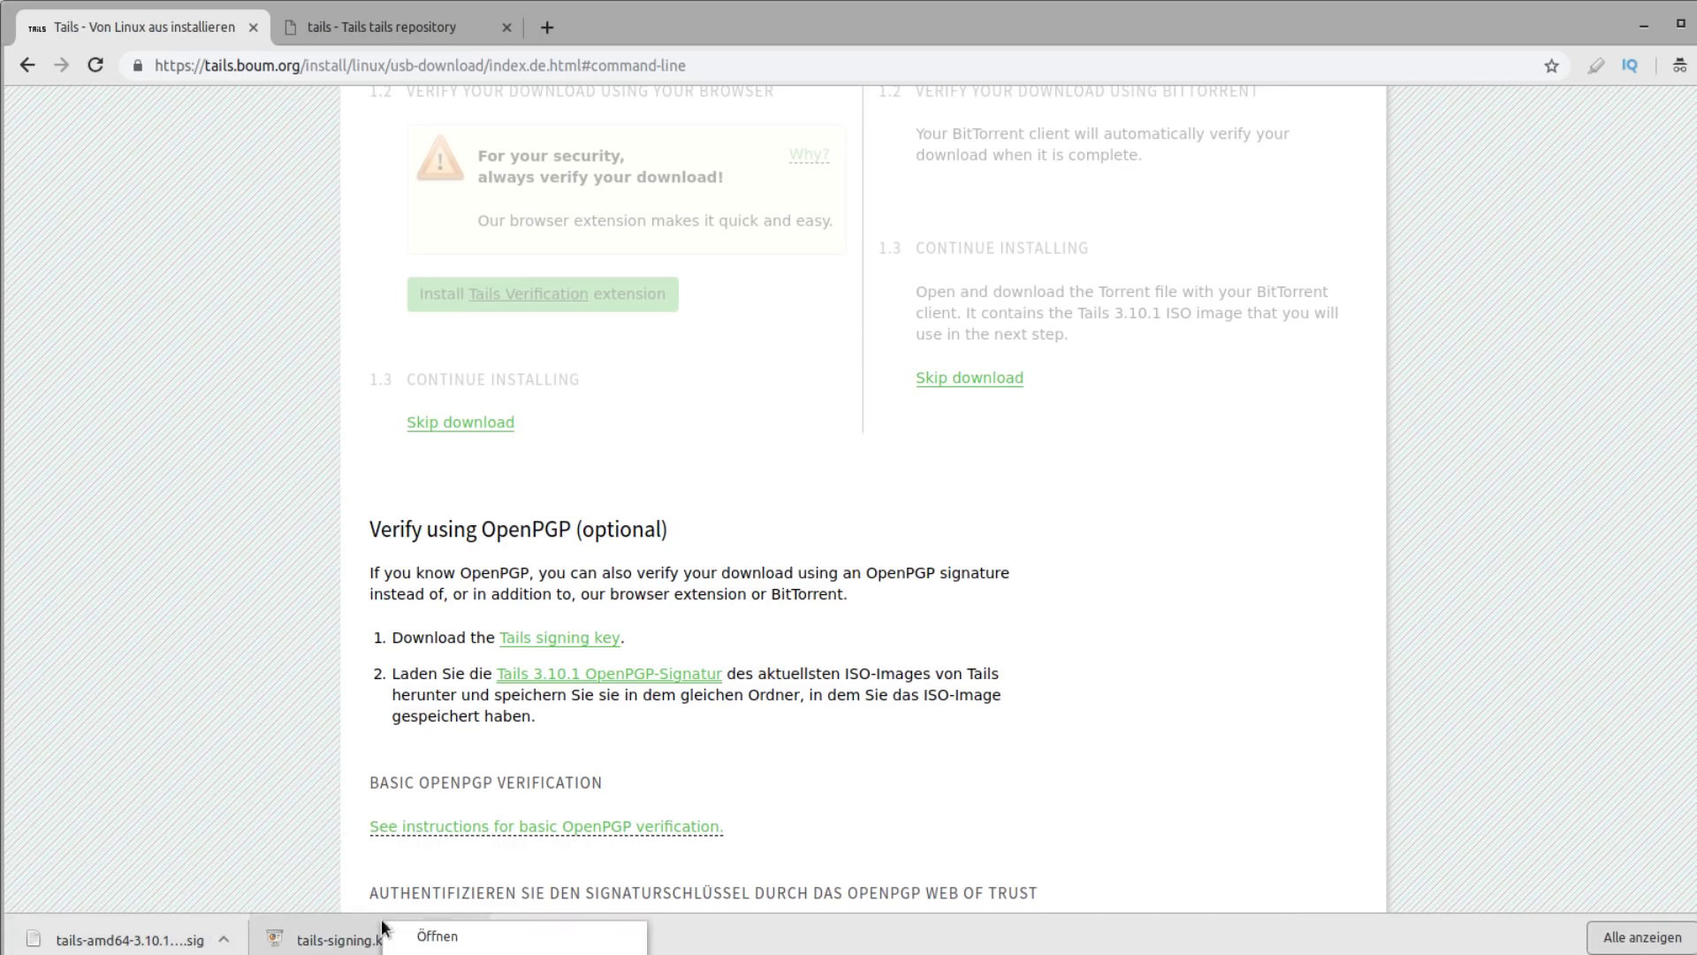
left_click(530, 935)
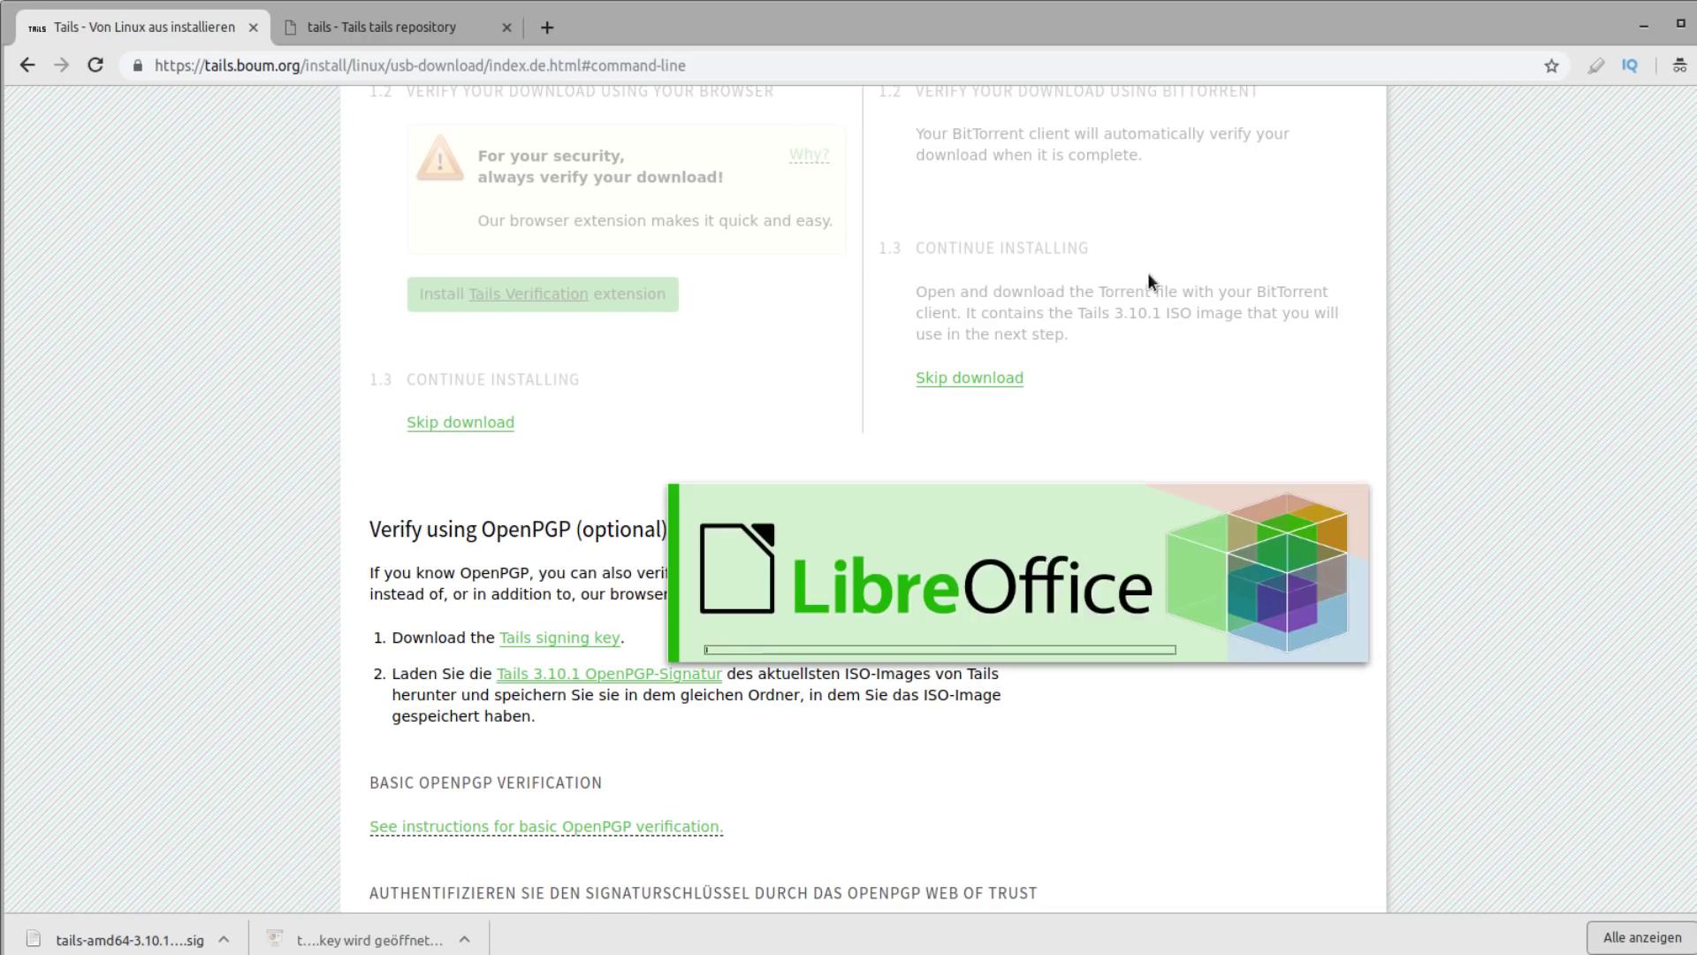
right_click(367, 941)
left_click(424, 884)
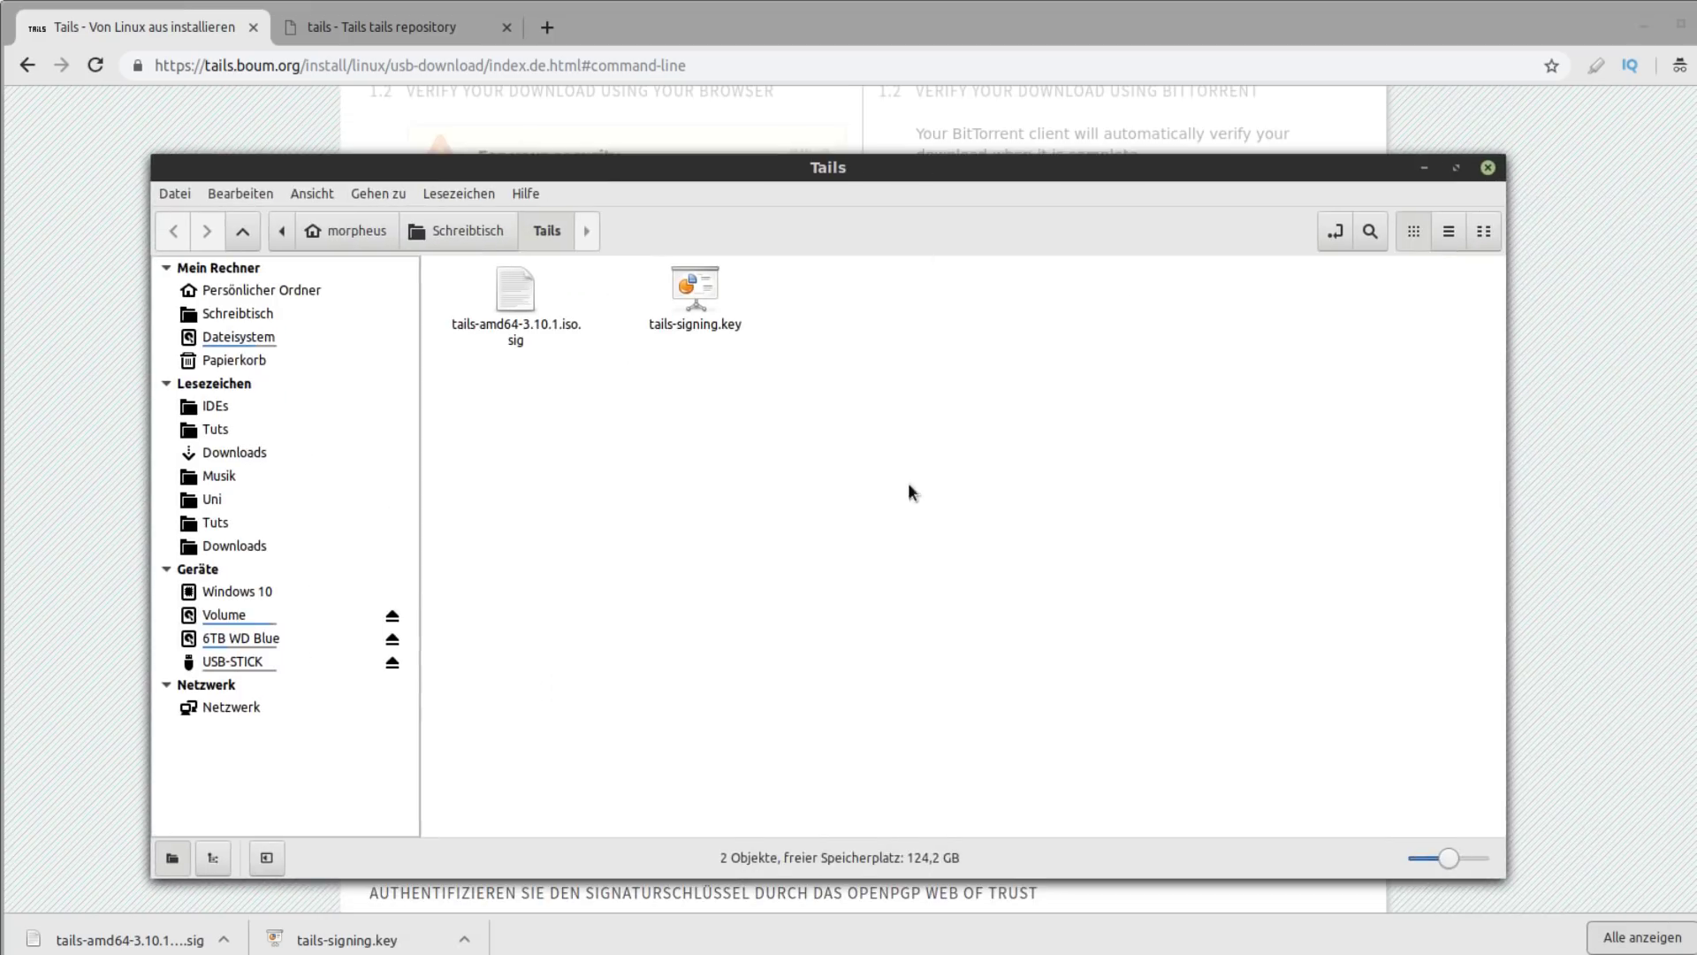
Open a terminal in the Tails folder via Nemo's Im Terminal öffnen, keeping it over the page
right_click(909, 486)
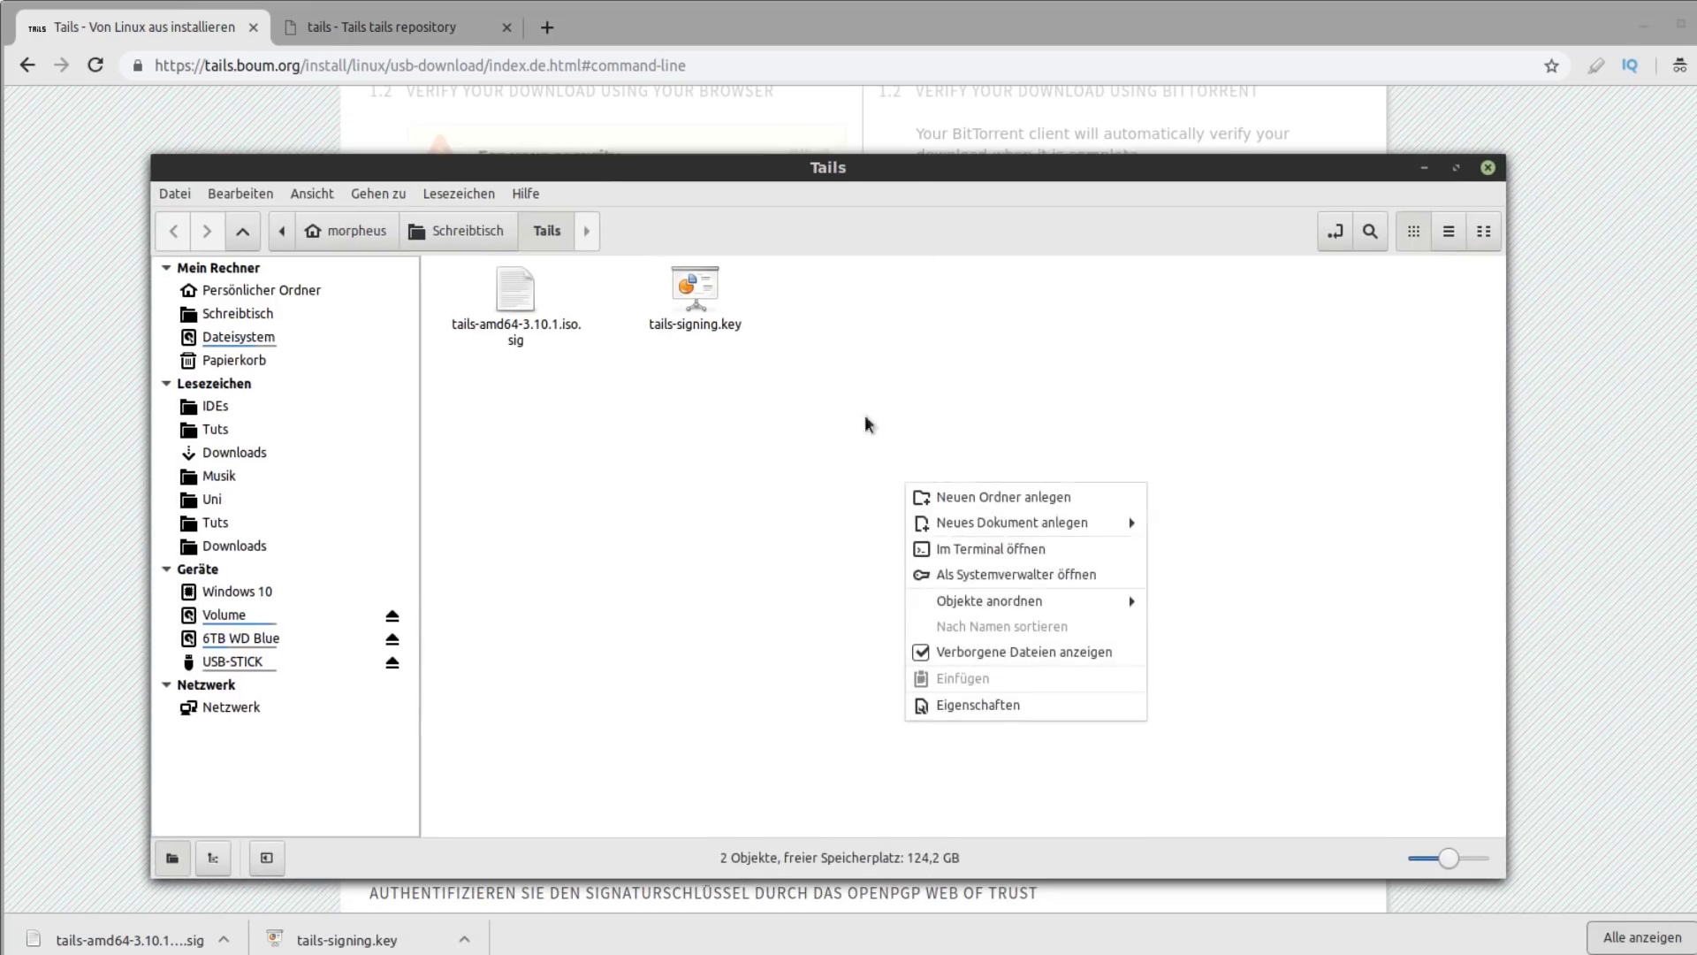
left_click(973, 549)
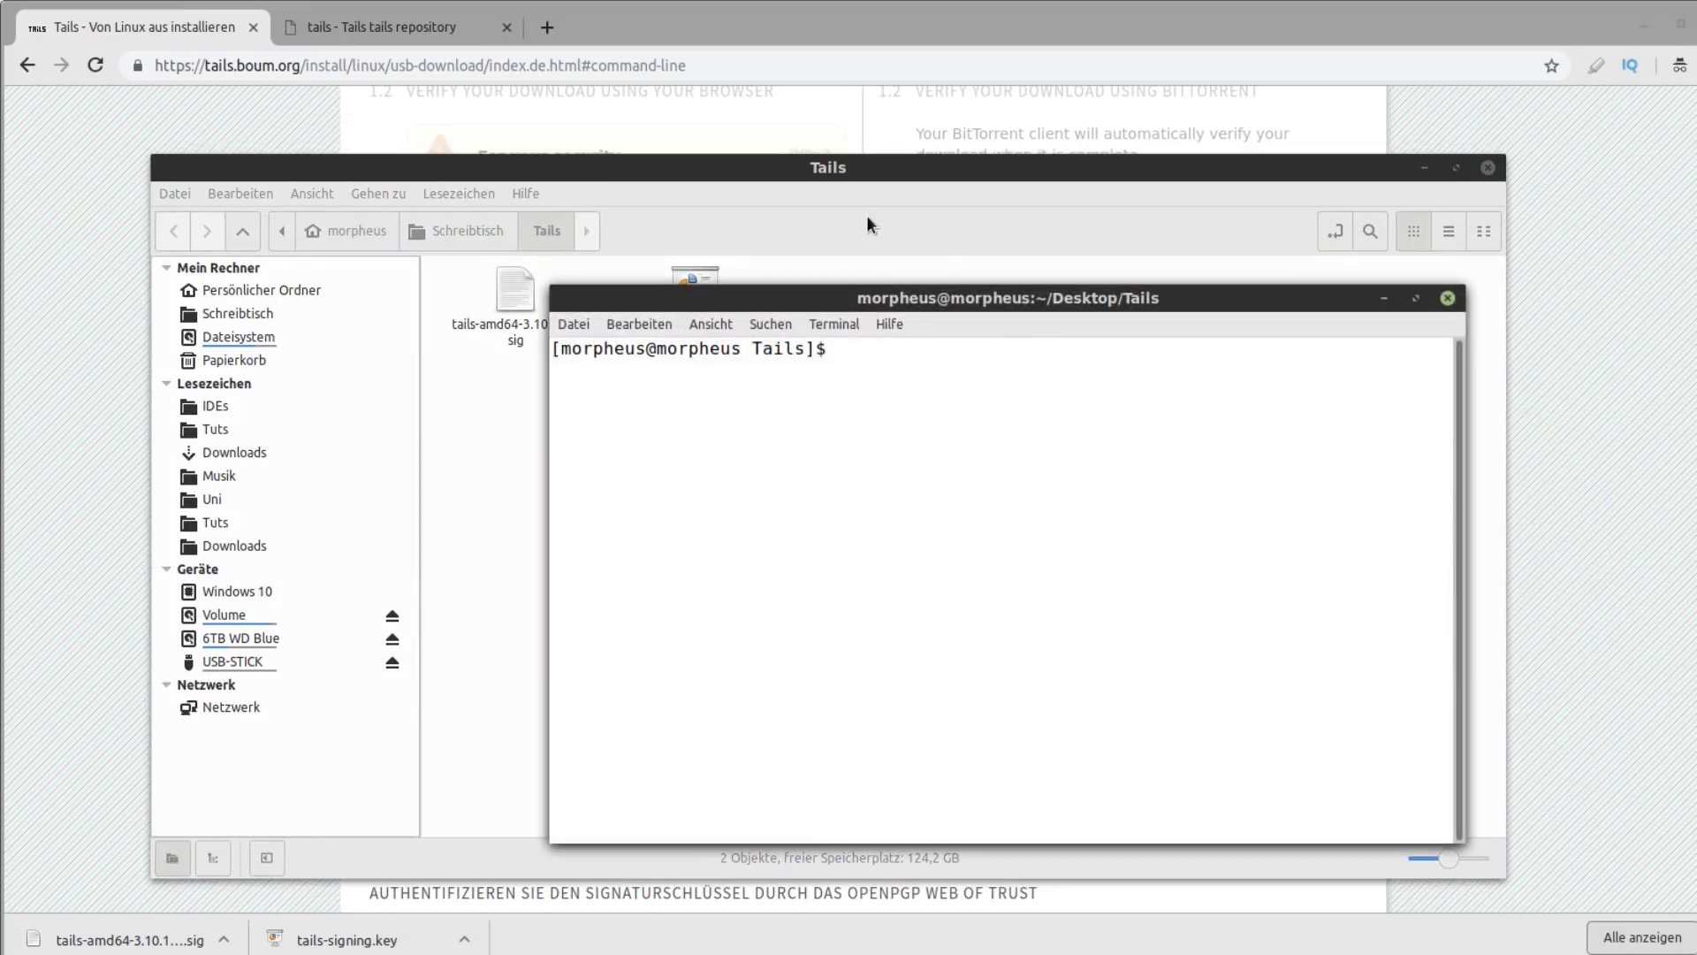
left_click(866, 215)
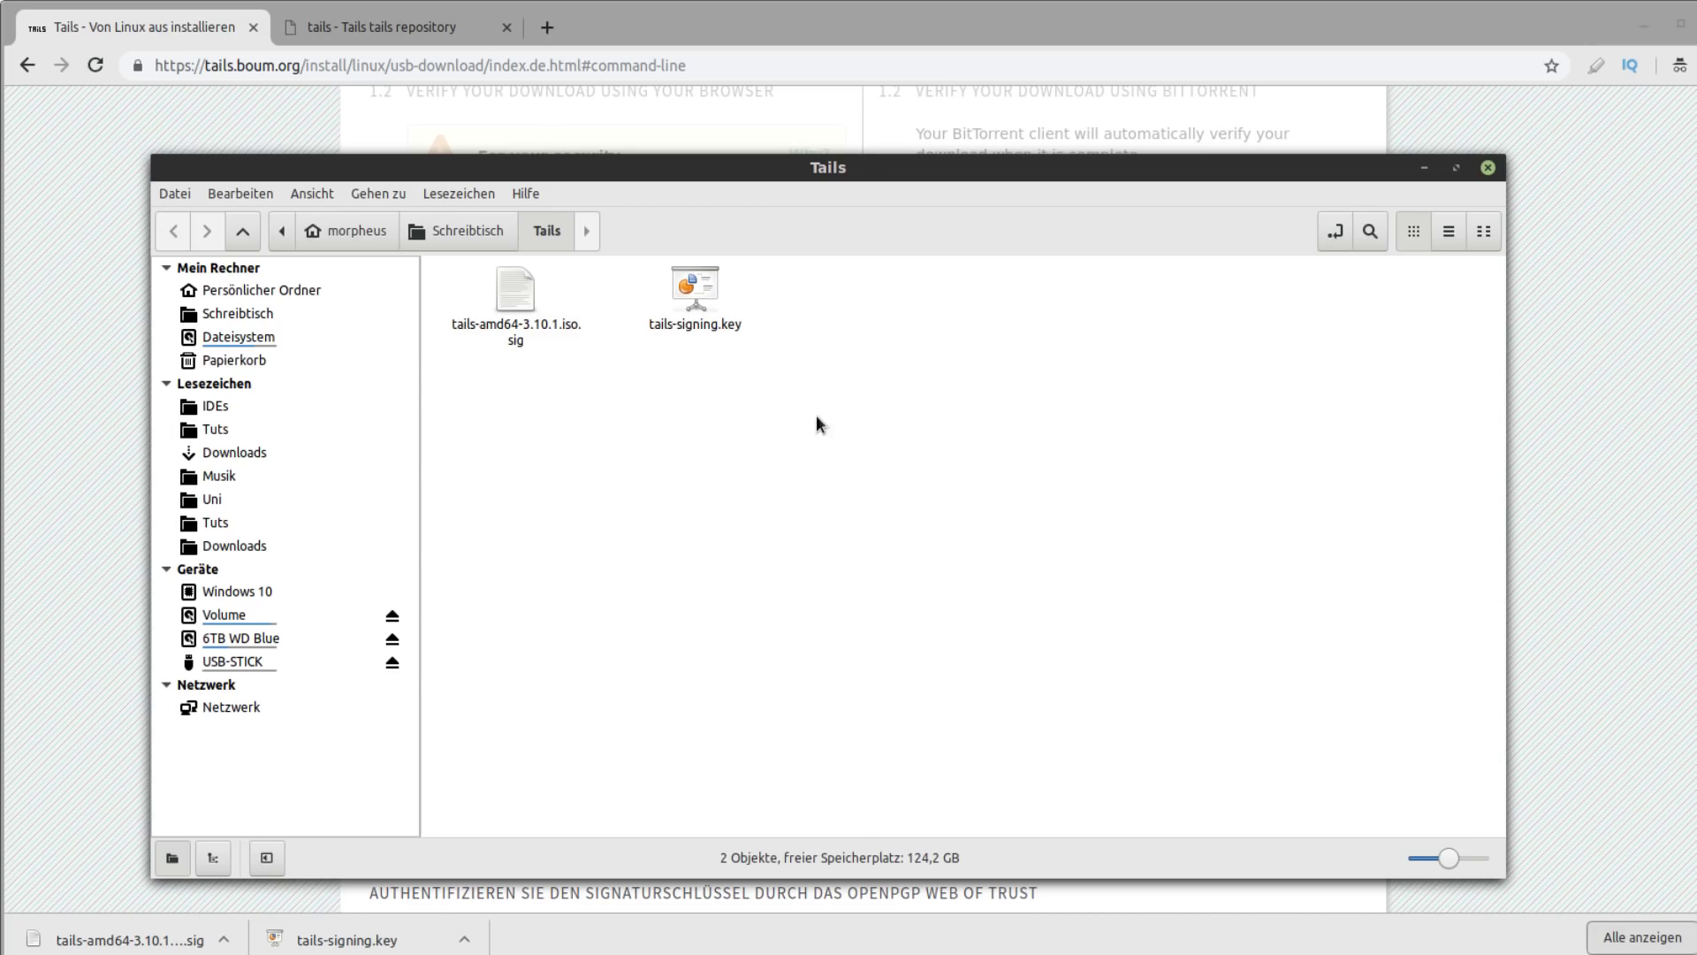
left_click(739, 15)
scroll(562, 389, "up", 5)
scroll(619, 469, "up", 3)
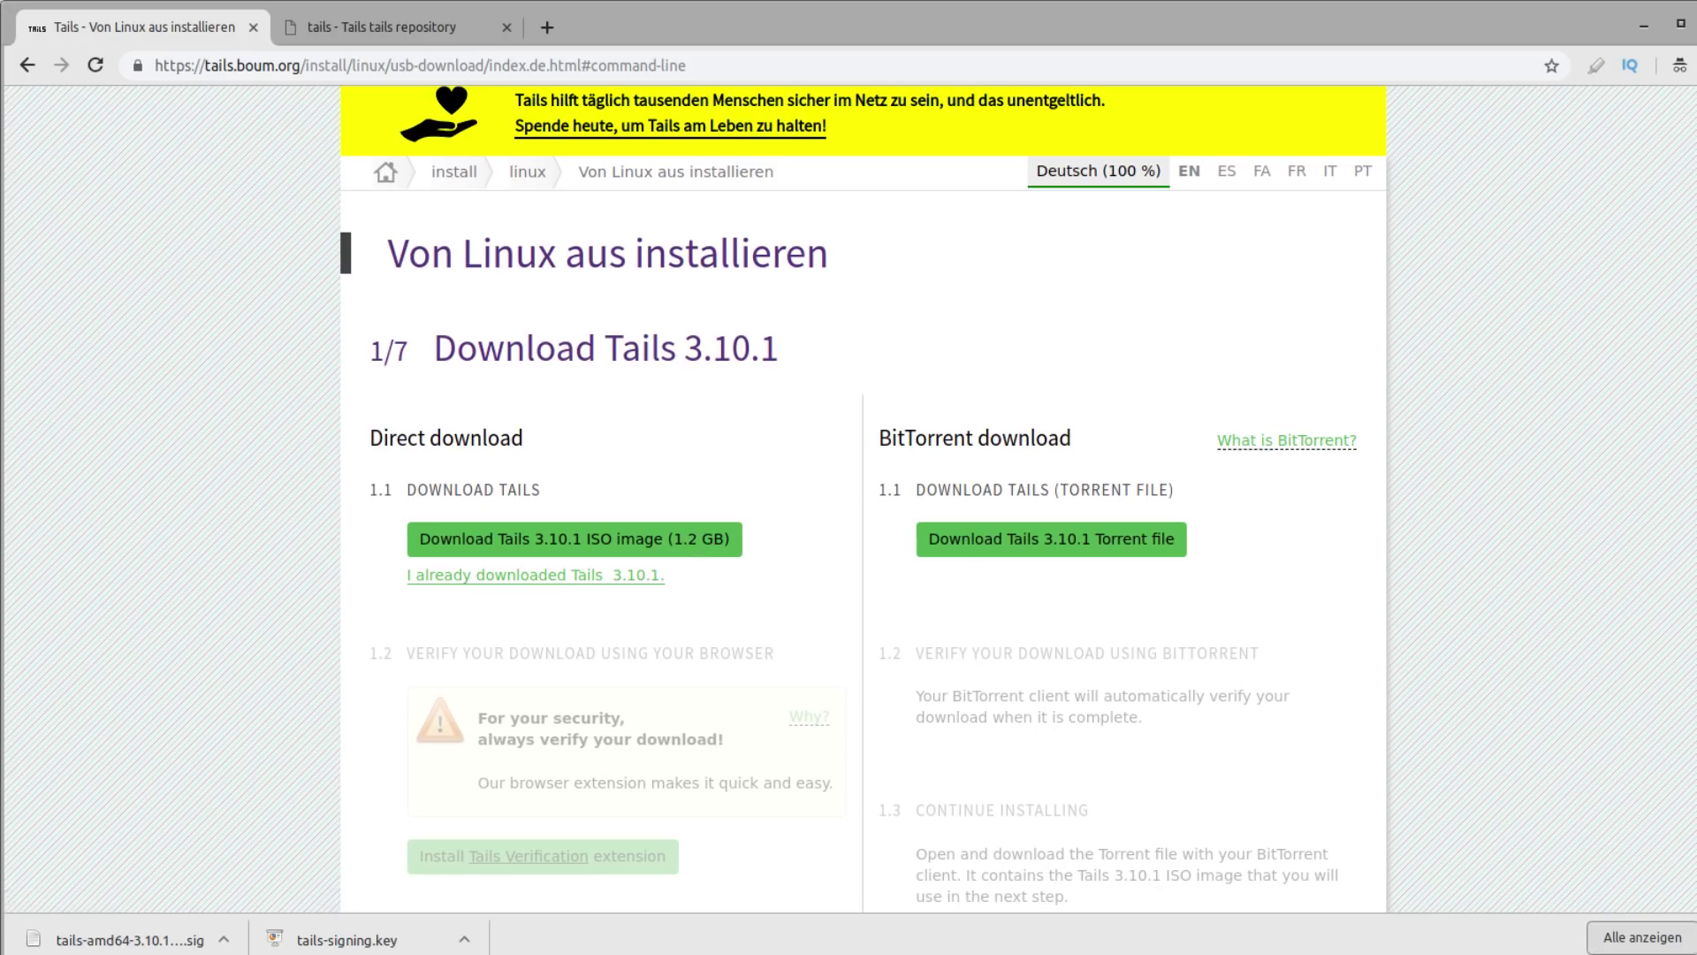
key("ctrl+alt+t")
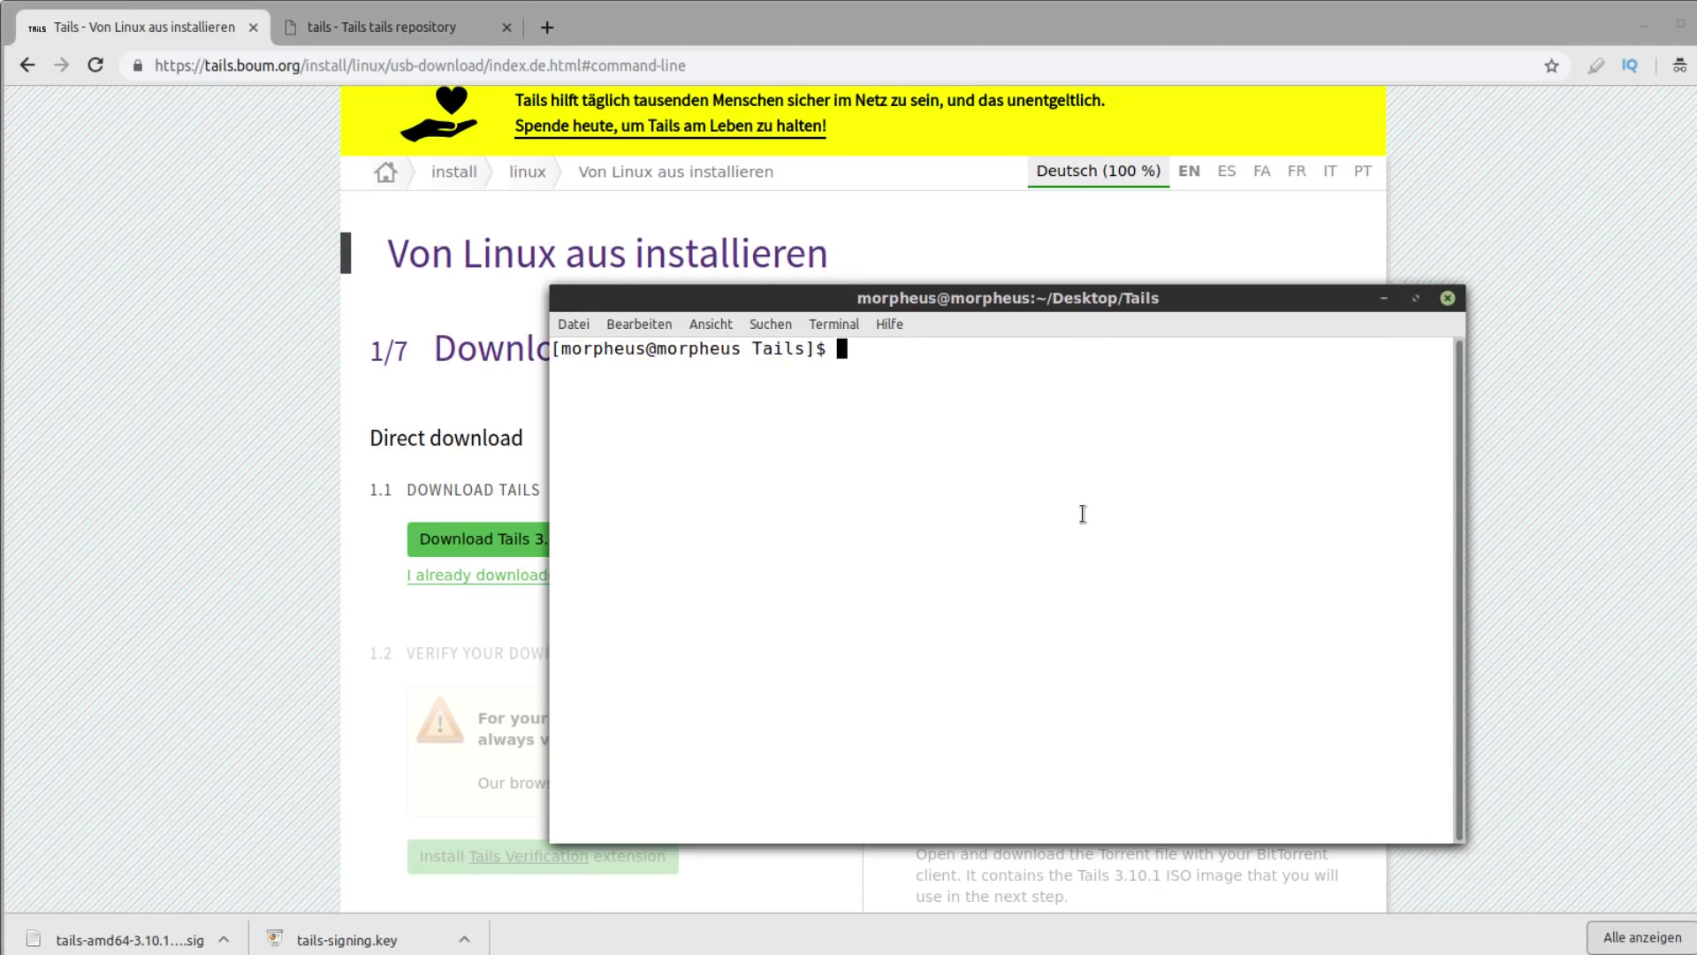
Move the terminal left, then expand, read and collapse the basic OpenPGP verification instructions
left_click_drag(1095, 306, 744, 273)
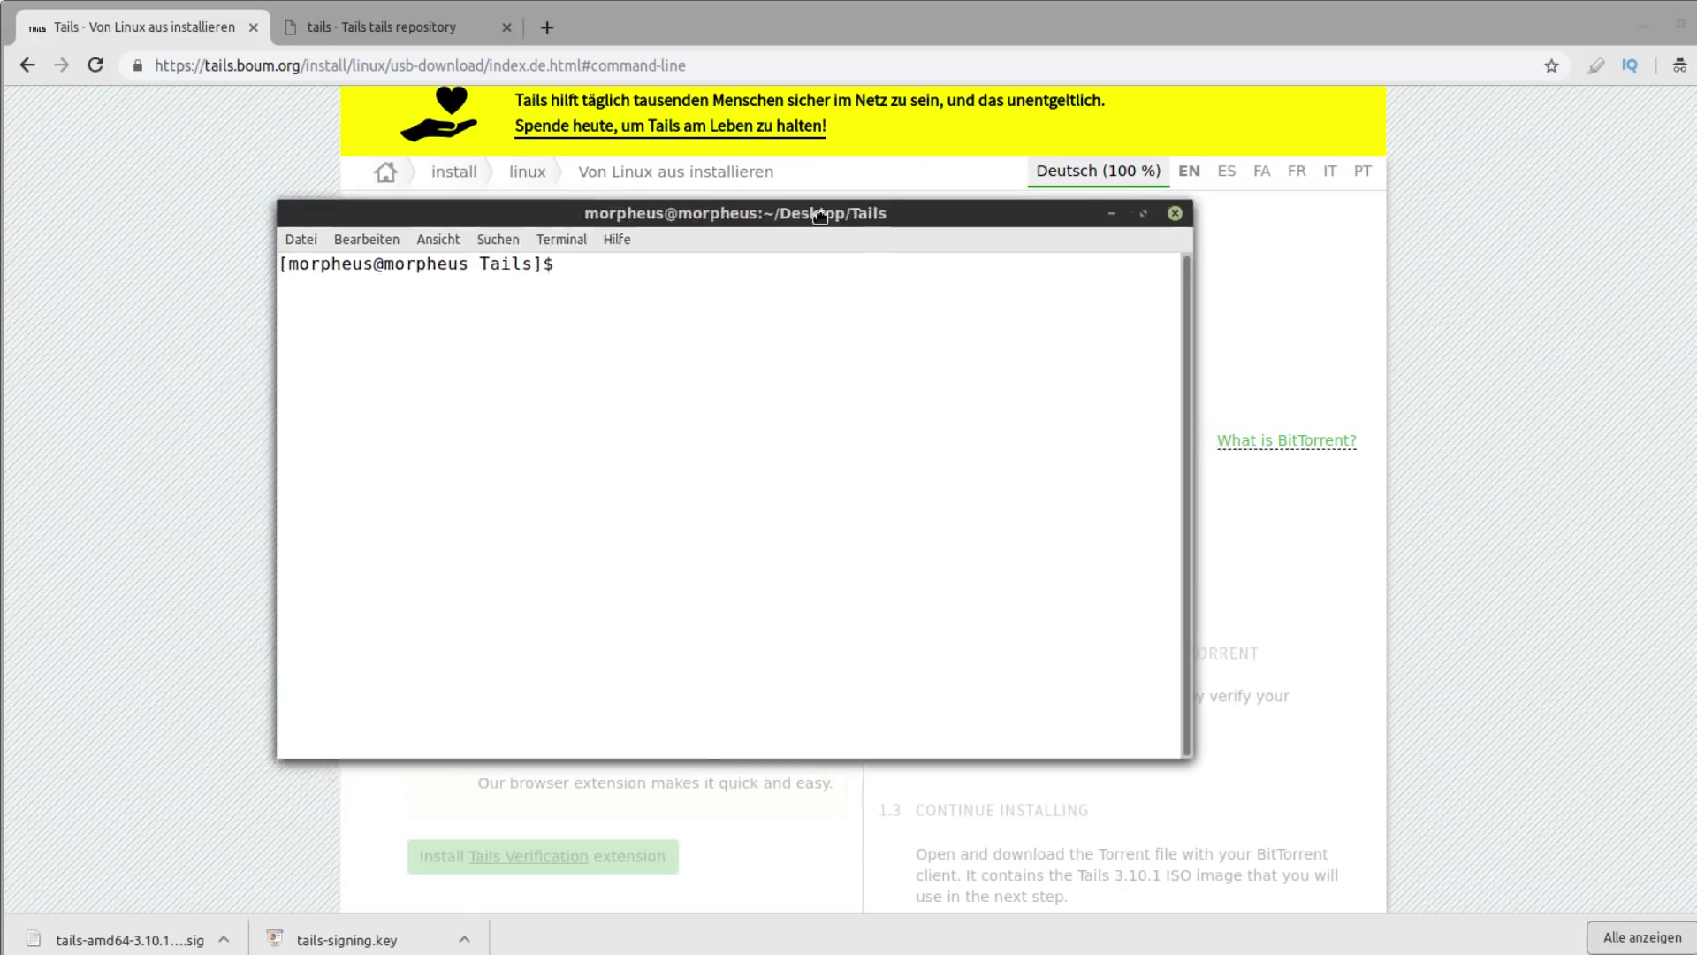
left_click(1473, 537)
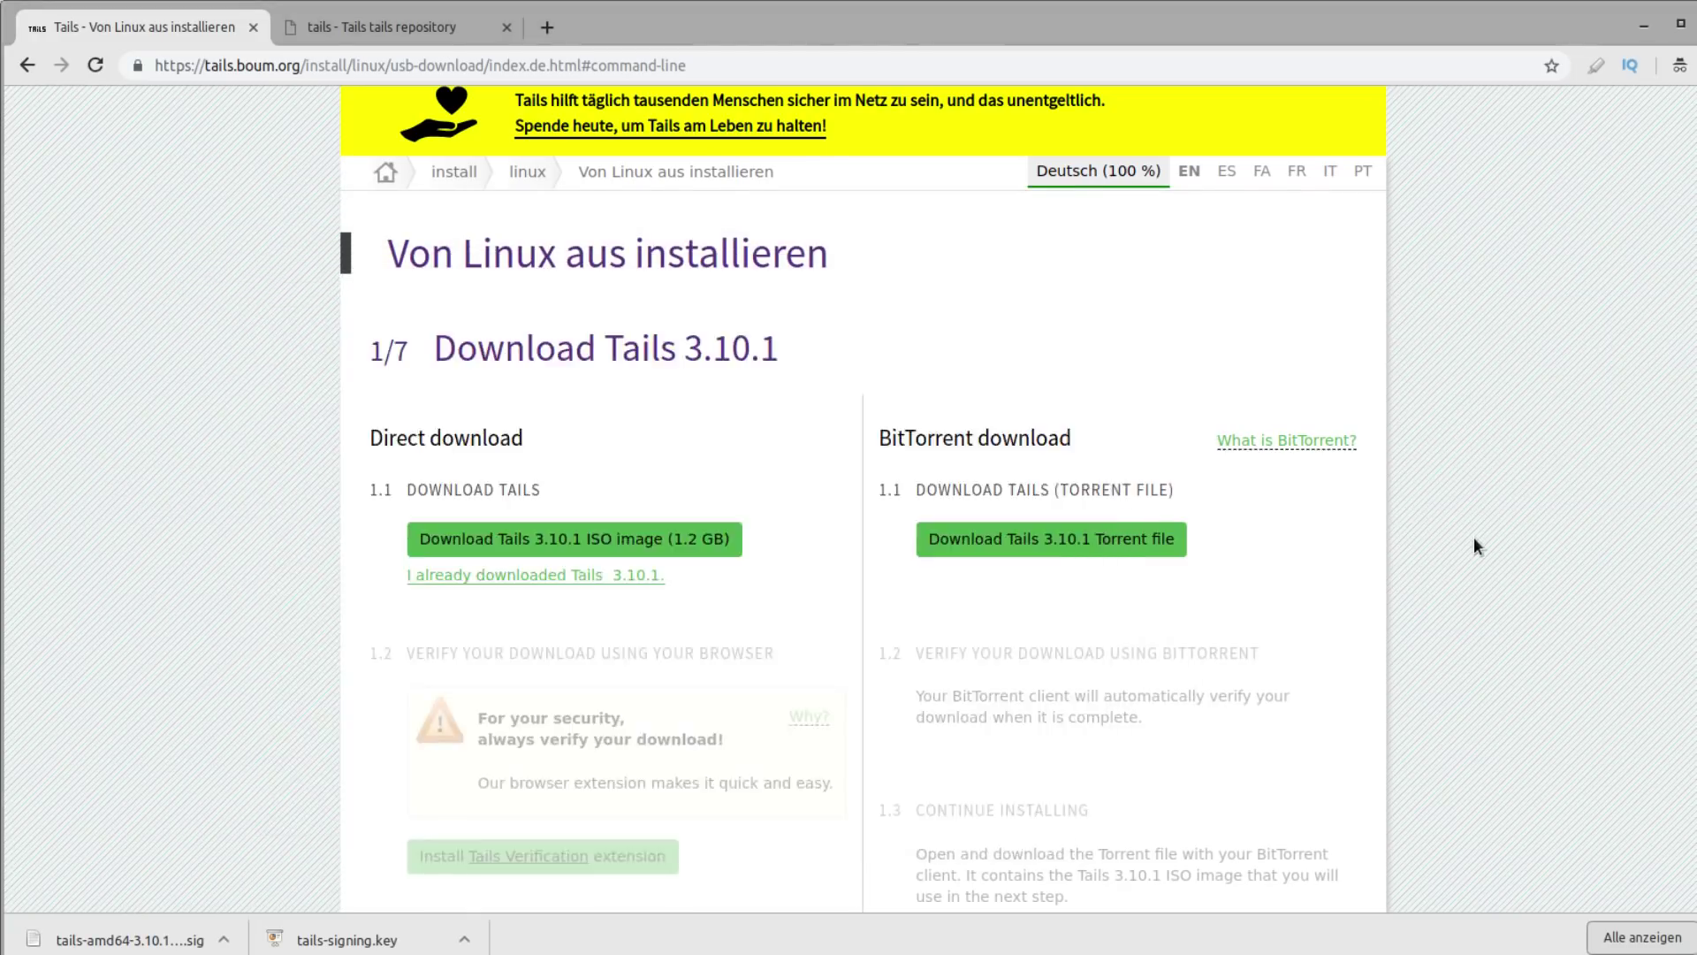
scroll(1473, 538, "down", 10)
left_click(674, 548)
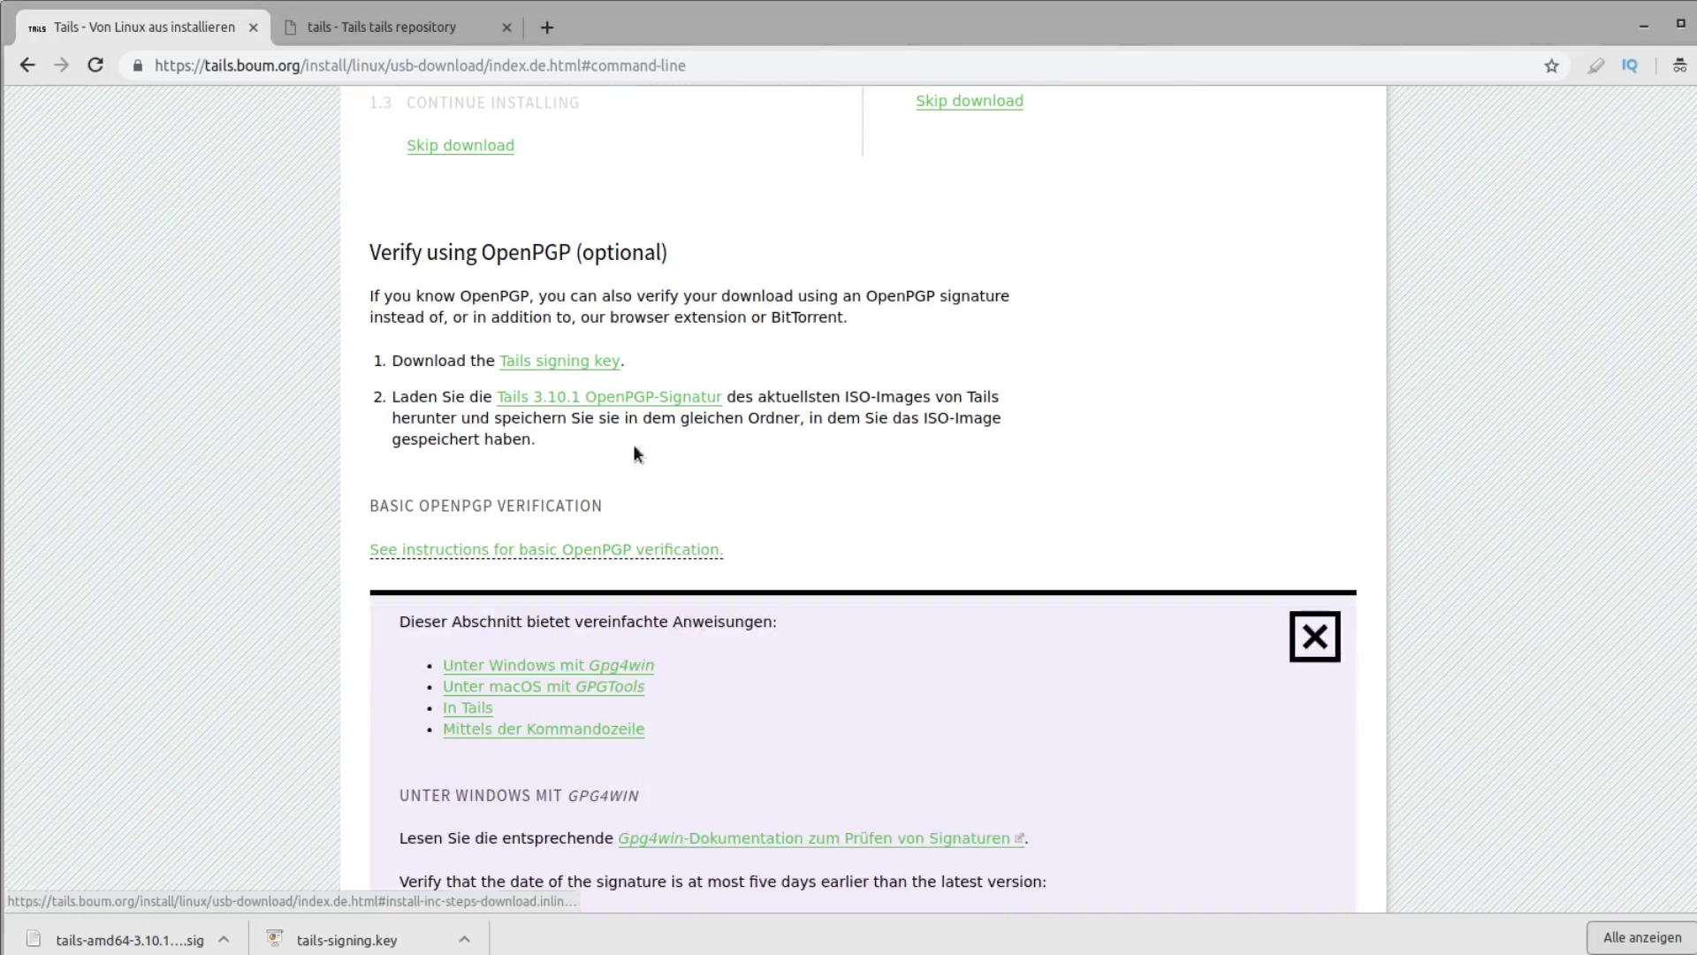
scroll(633, 451, "down", 5)
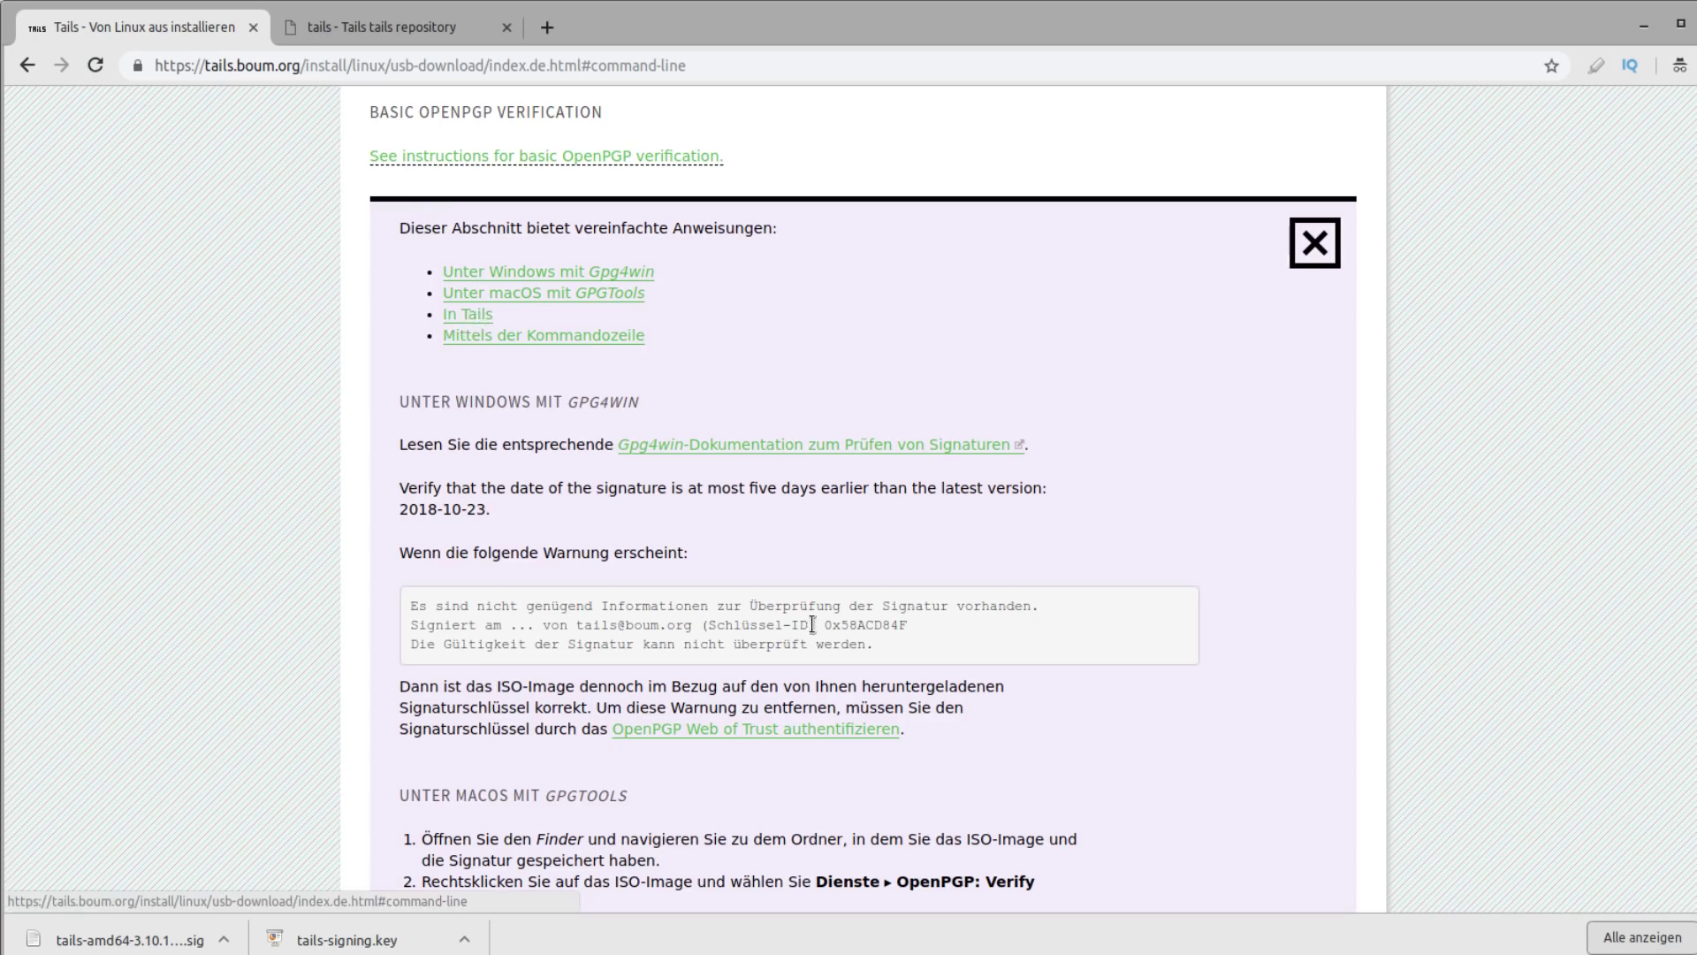
scroll(822, 624, "down", 10)
scroll(900, 407, "up", 1)
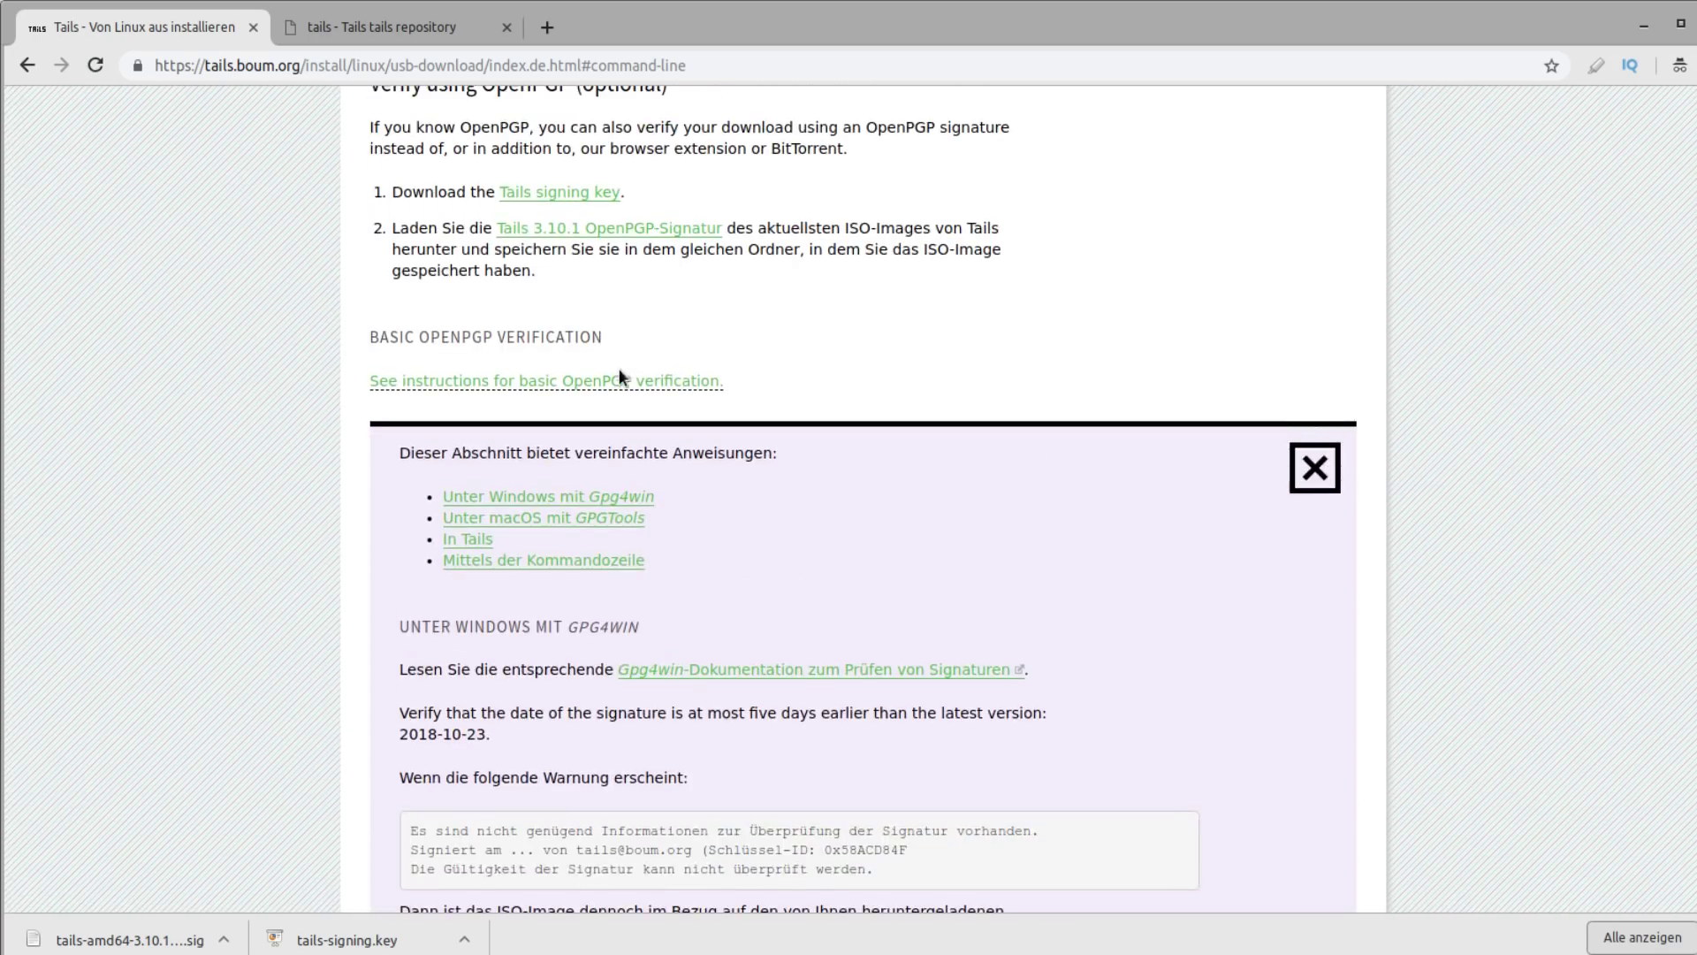
left_click(618, 376)
scroll(1137, 394, "up", 6)
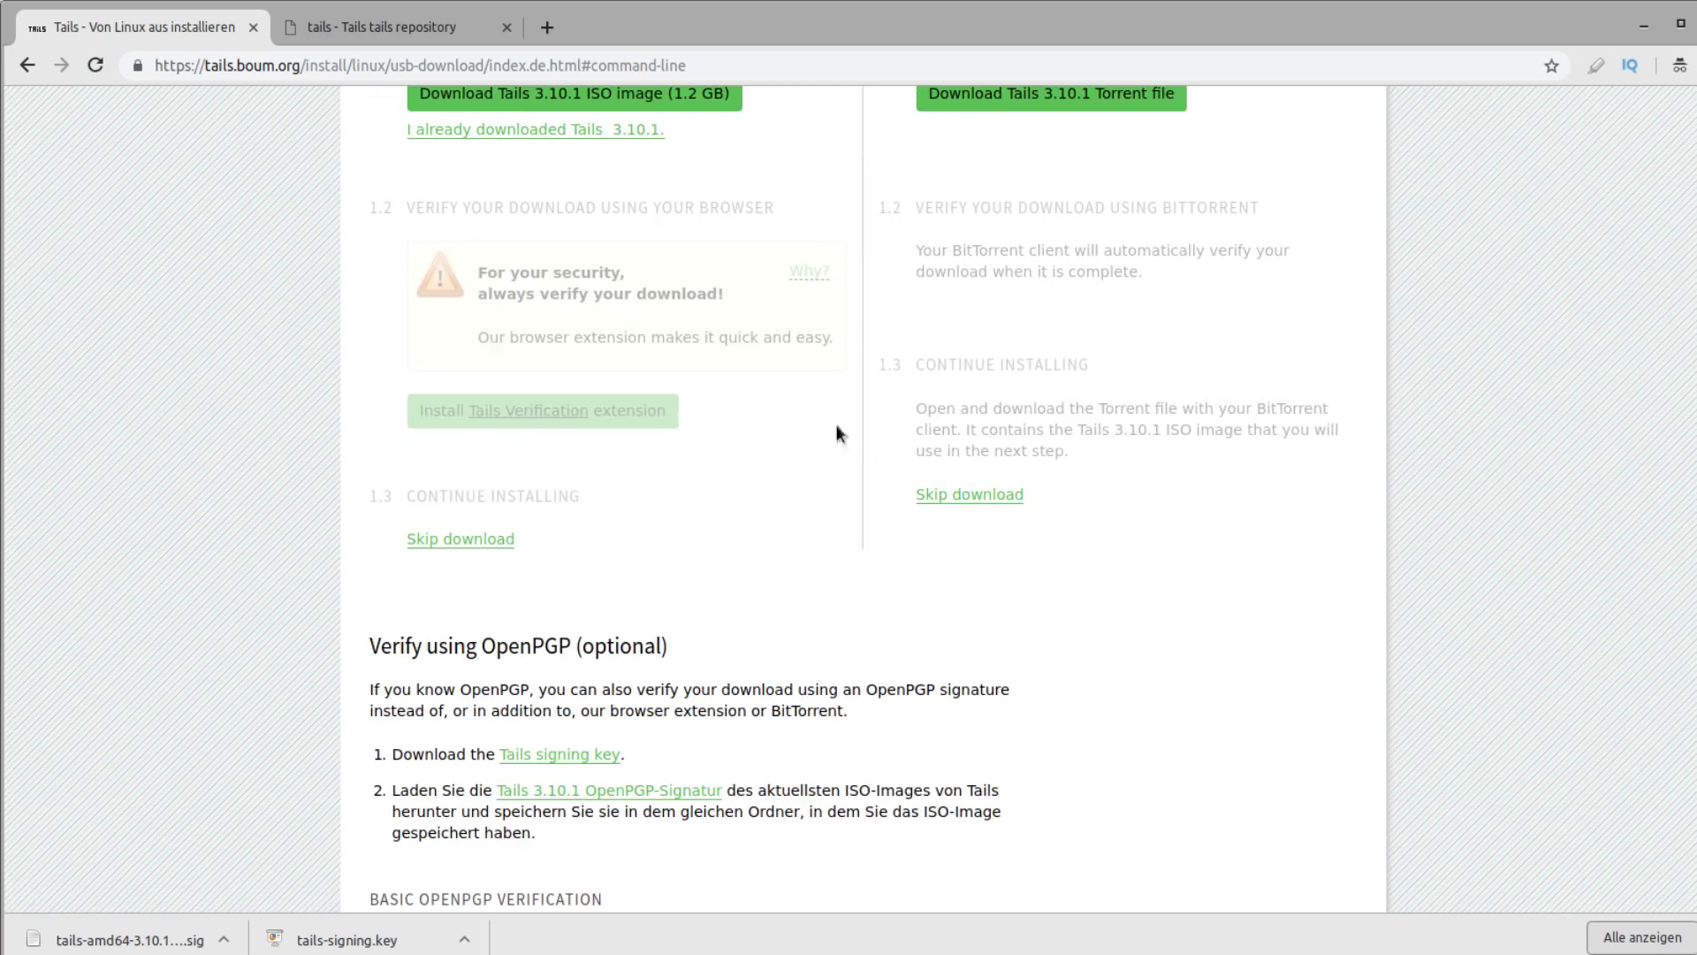
Bring the terminal forward, then expand the basic OpenPGP verification instructions again
key("ctrl+alt+t")
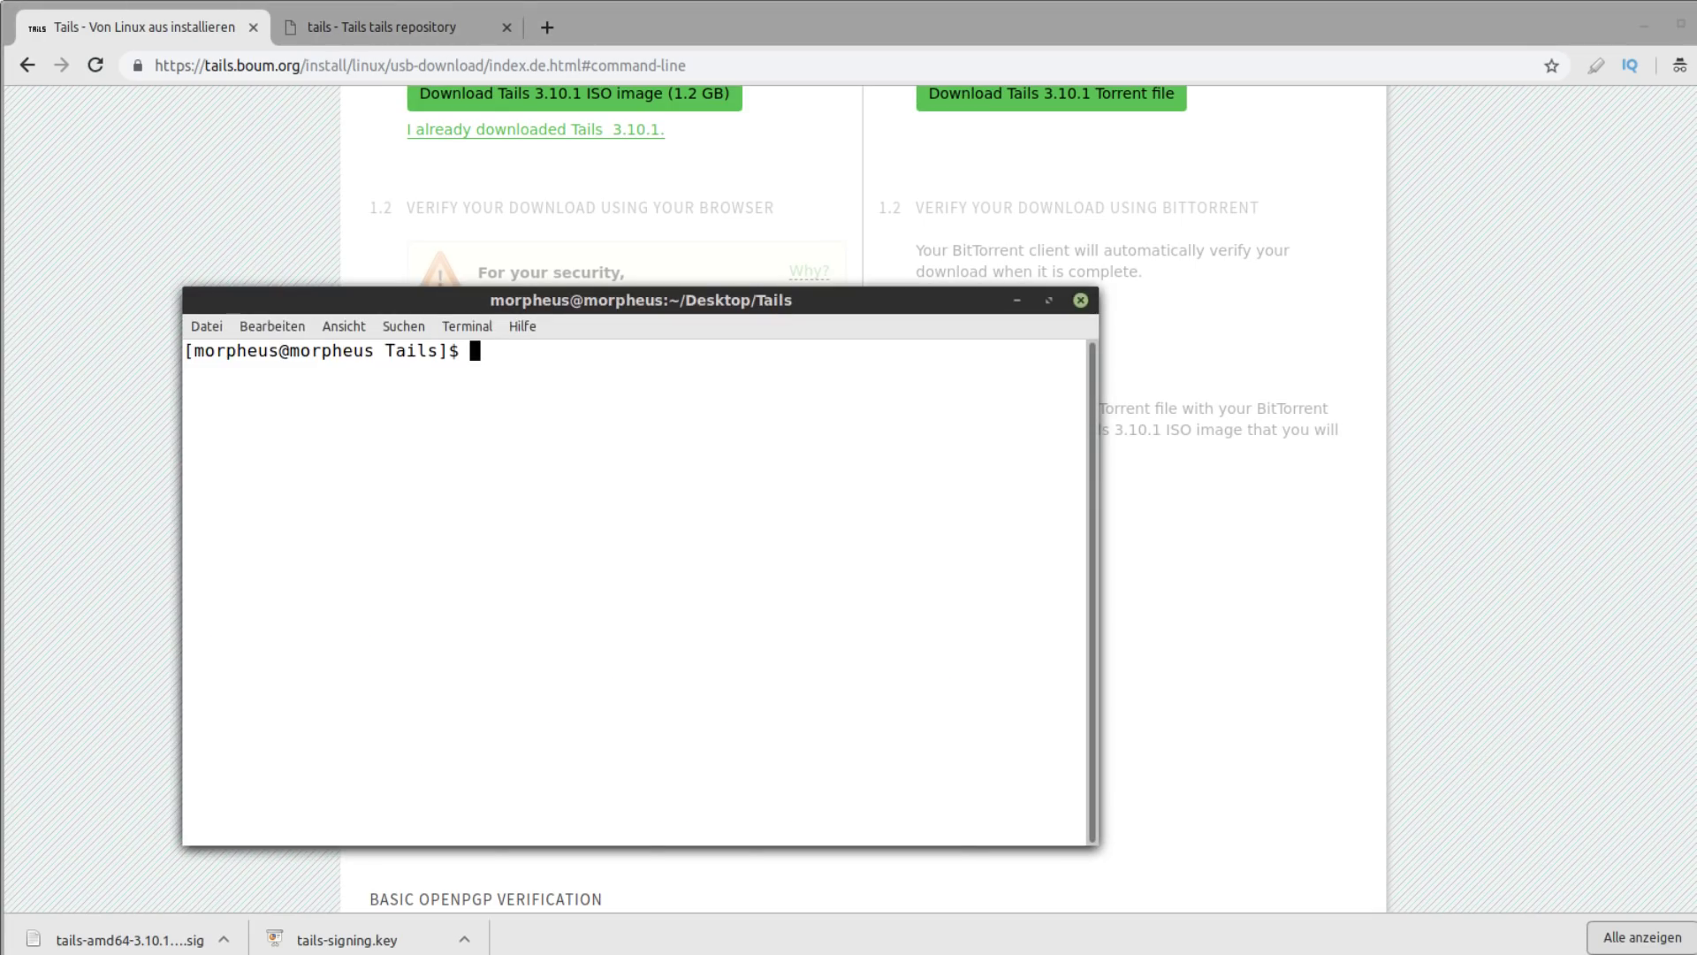
left_click(1418, 566)
scroll(677, 534, "down", 8)
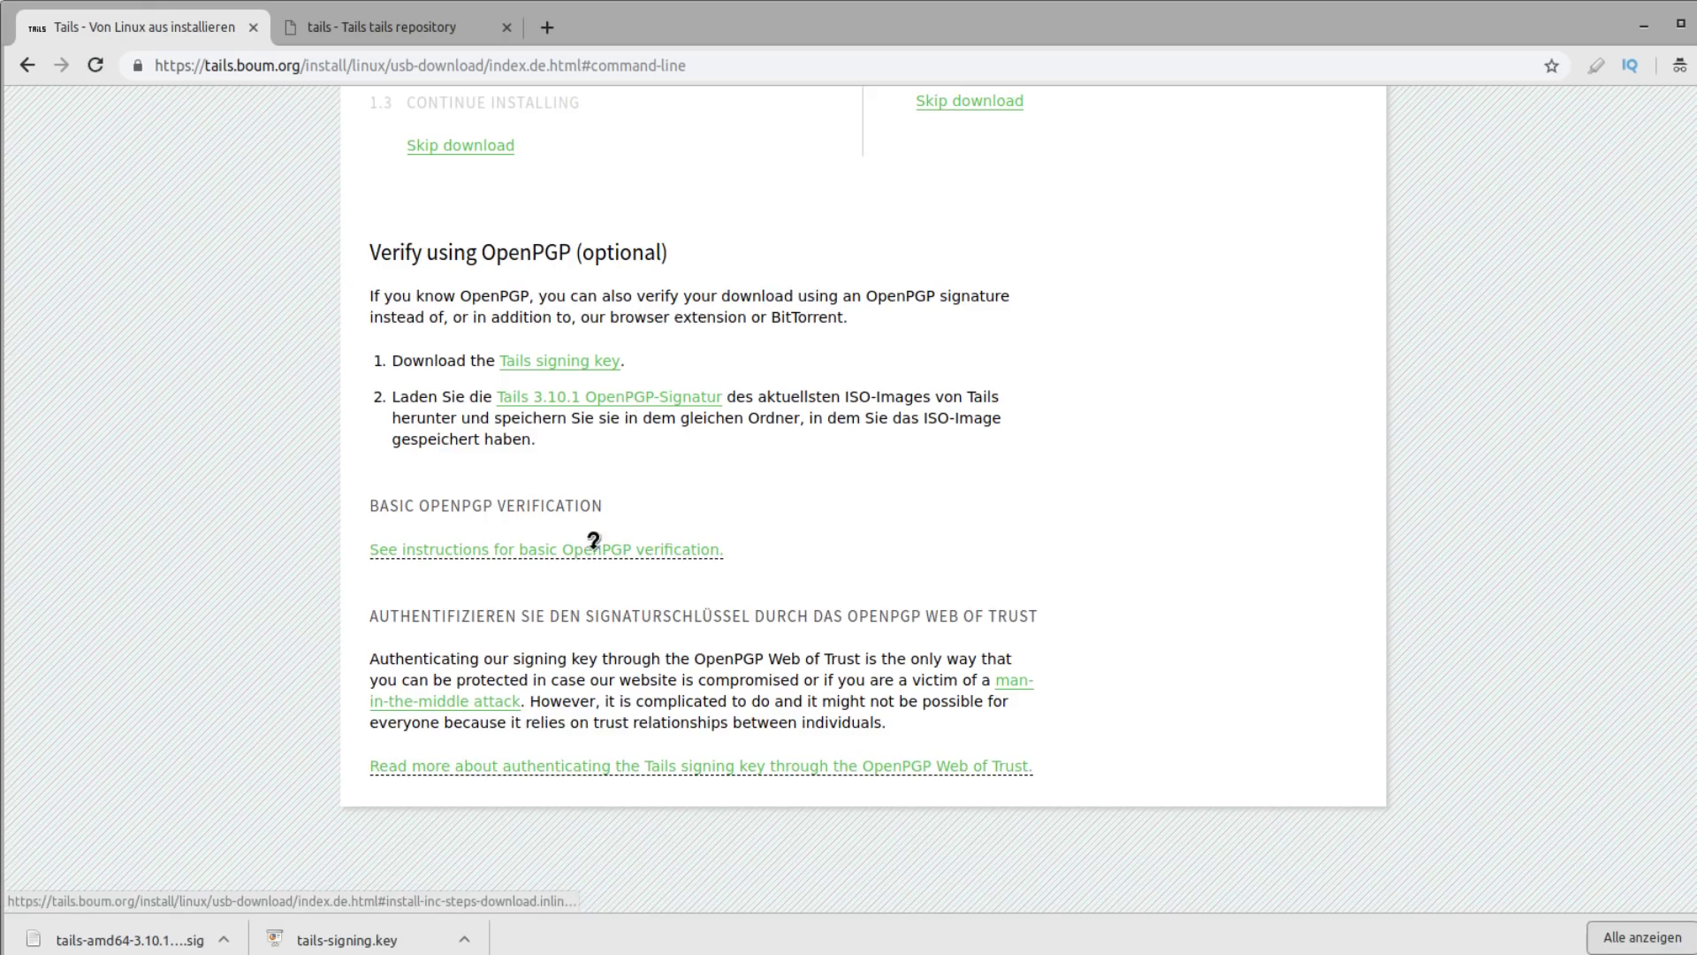
left_click(595, 548)
Copy the gpg --verify command from the command-line instructions
scroll(989, 495, "down", 8)
scroll(989, 495, "down", 8)
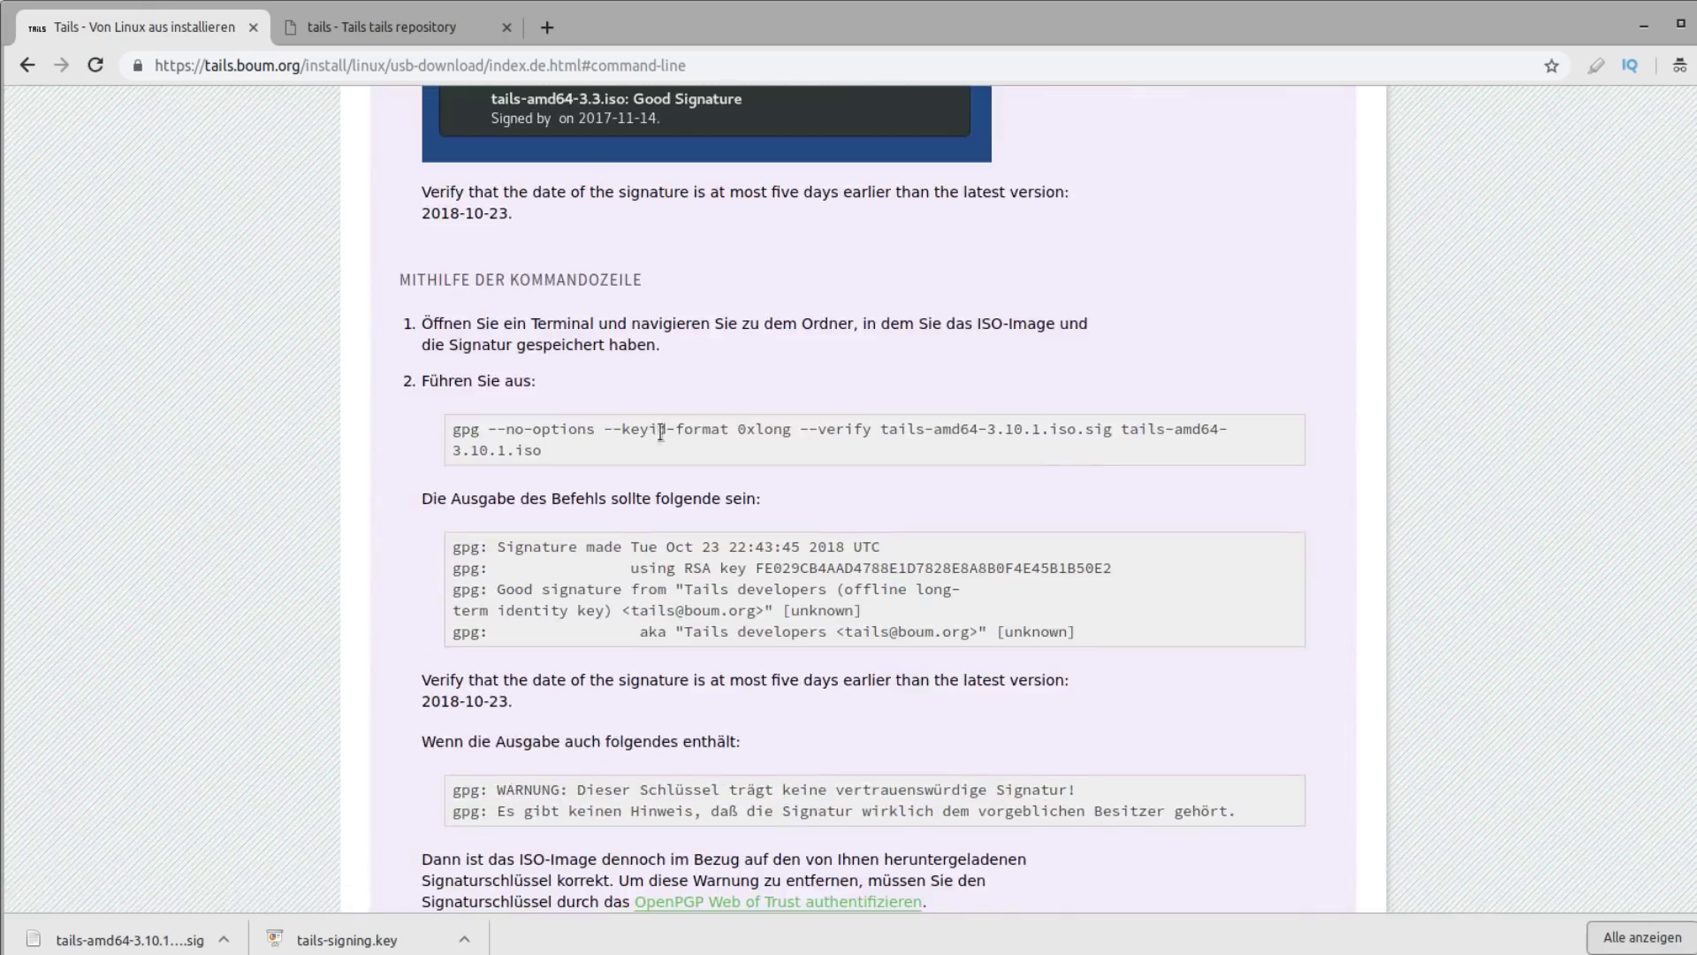
left_click_drag(457, 428, 549, 448)
right_click(504, 446)
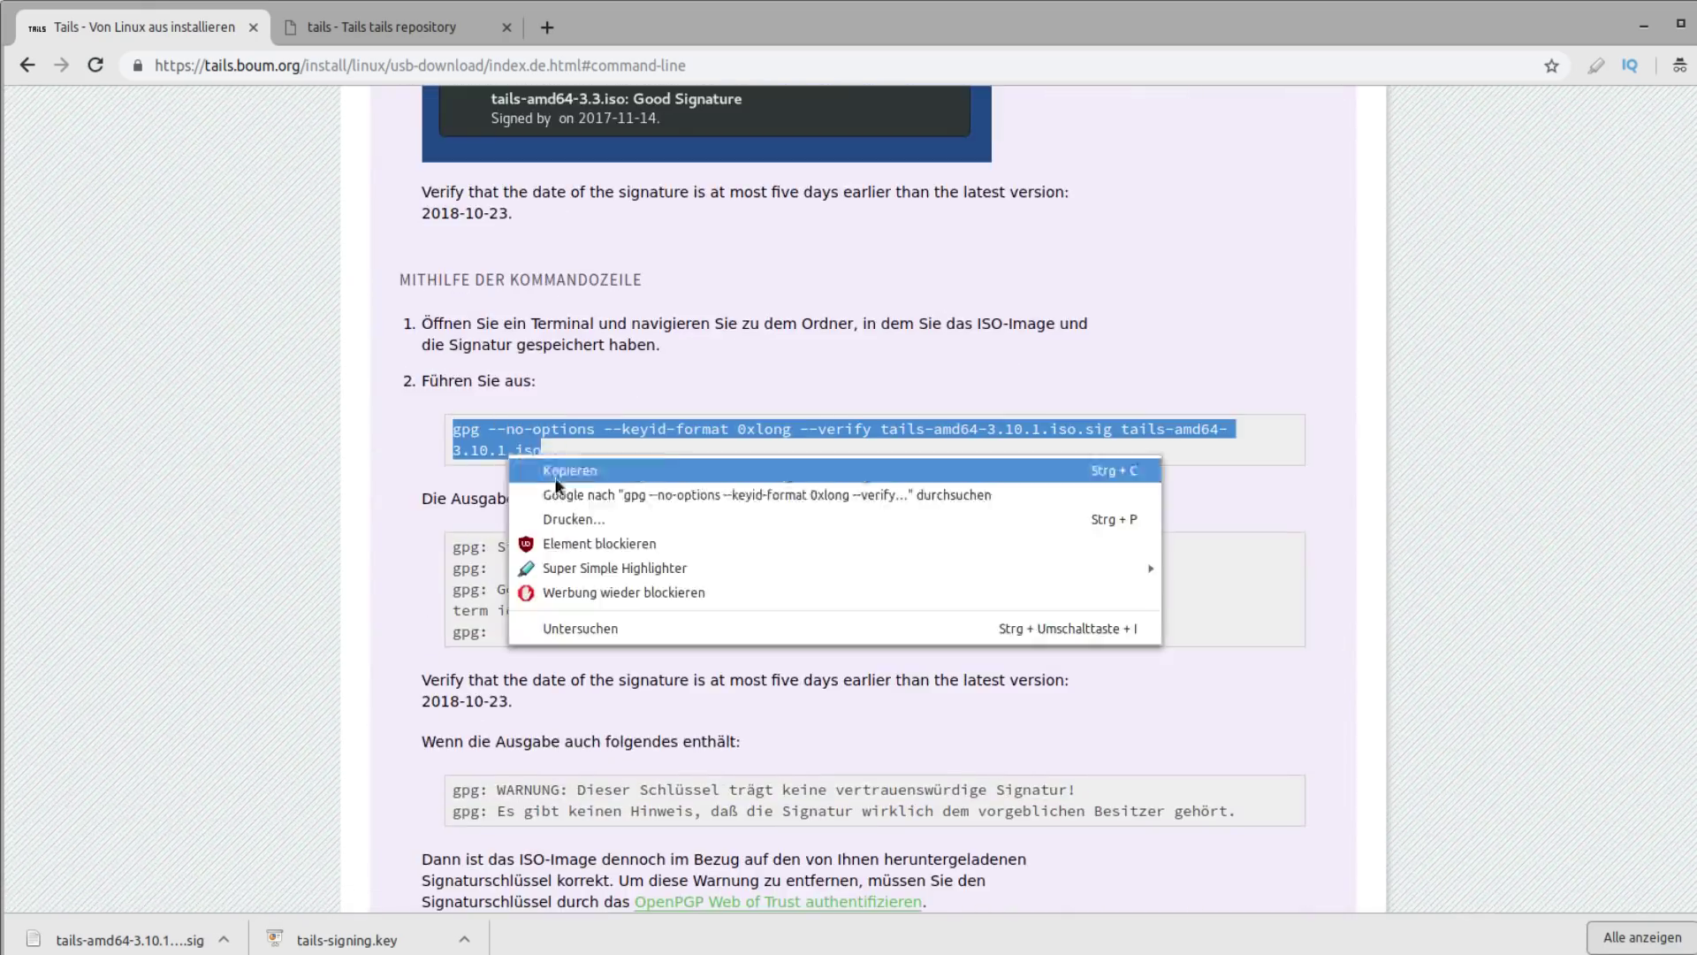
left_click(580, 474)
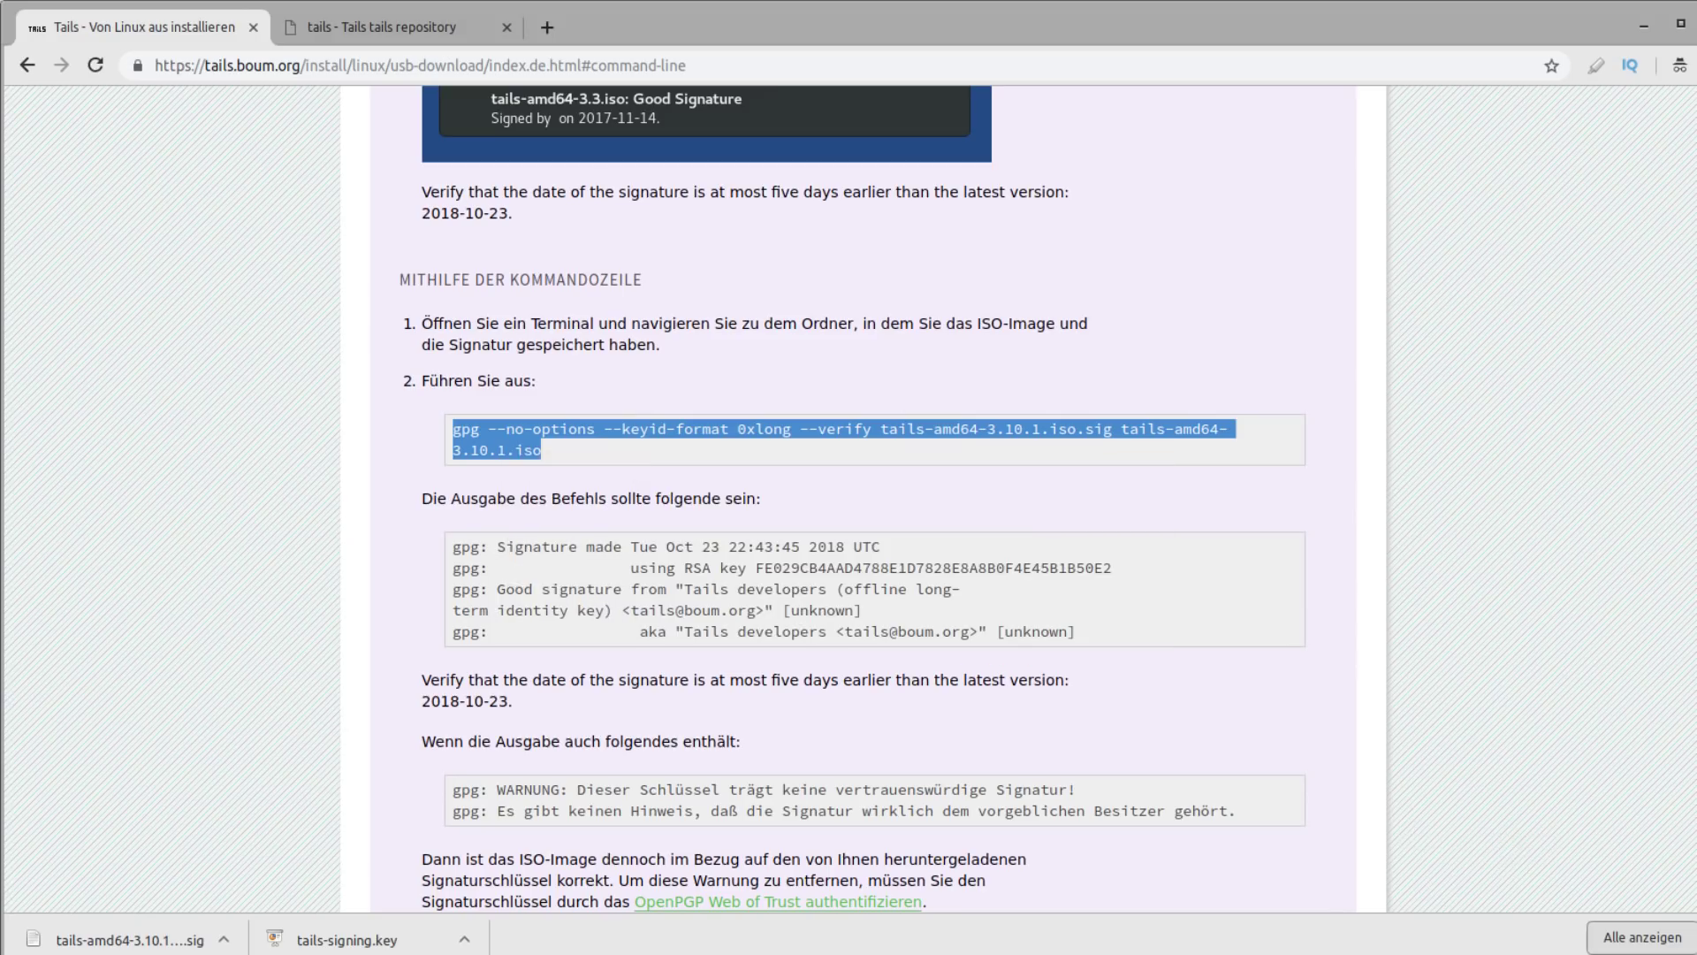
Run the command in the terminal and note the missing tails-amd64-3.10.1.iso error
key("alt+Tab")
key("ctrl+shift+v")
key("Return")
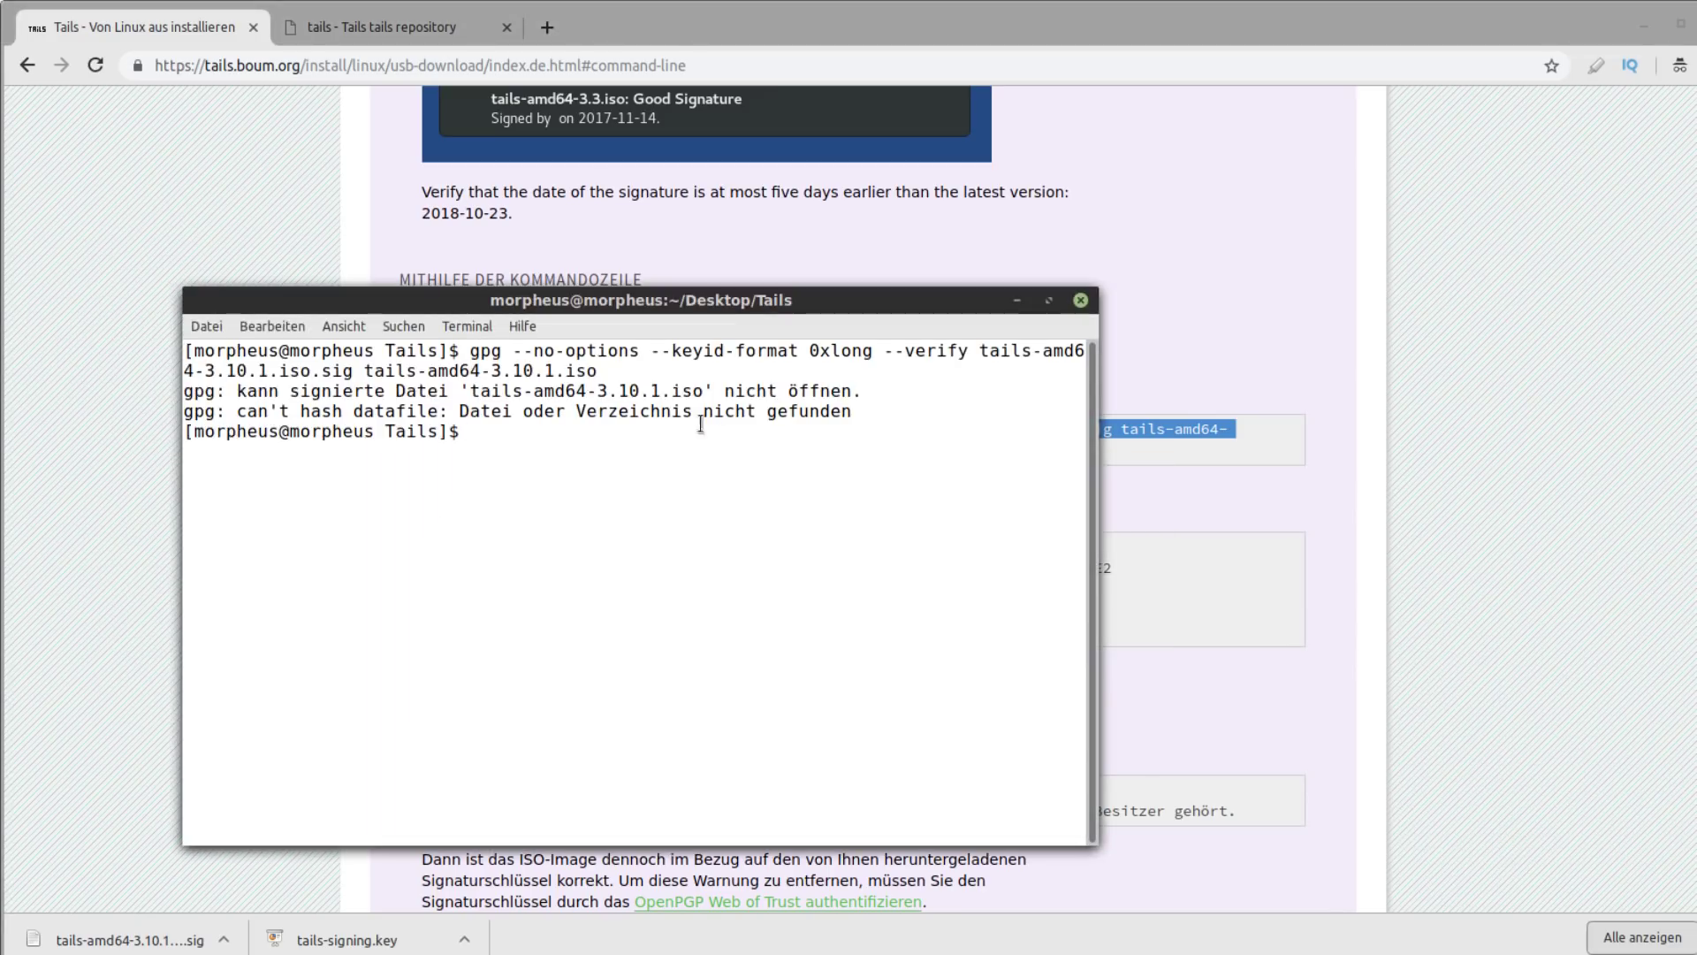
left_click_drag(471, 391, 705, 391)
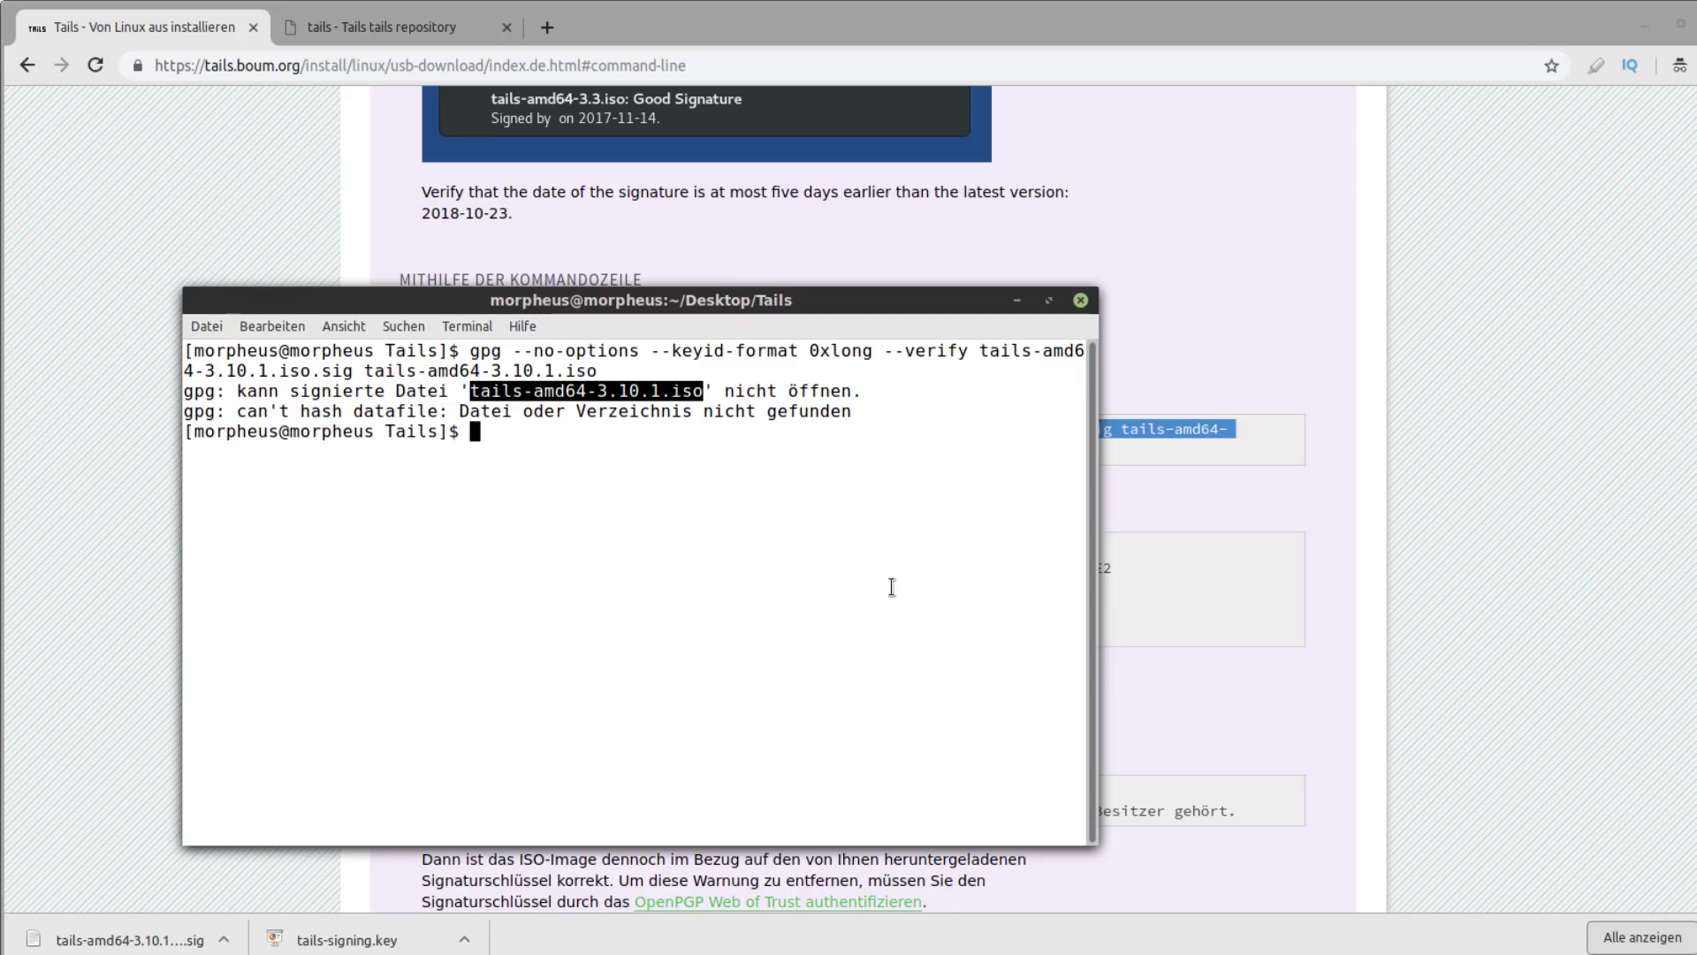
left_click(1466, 434)
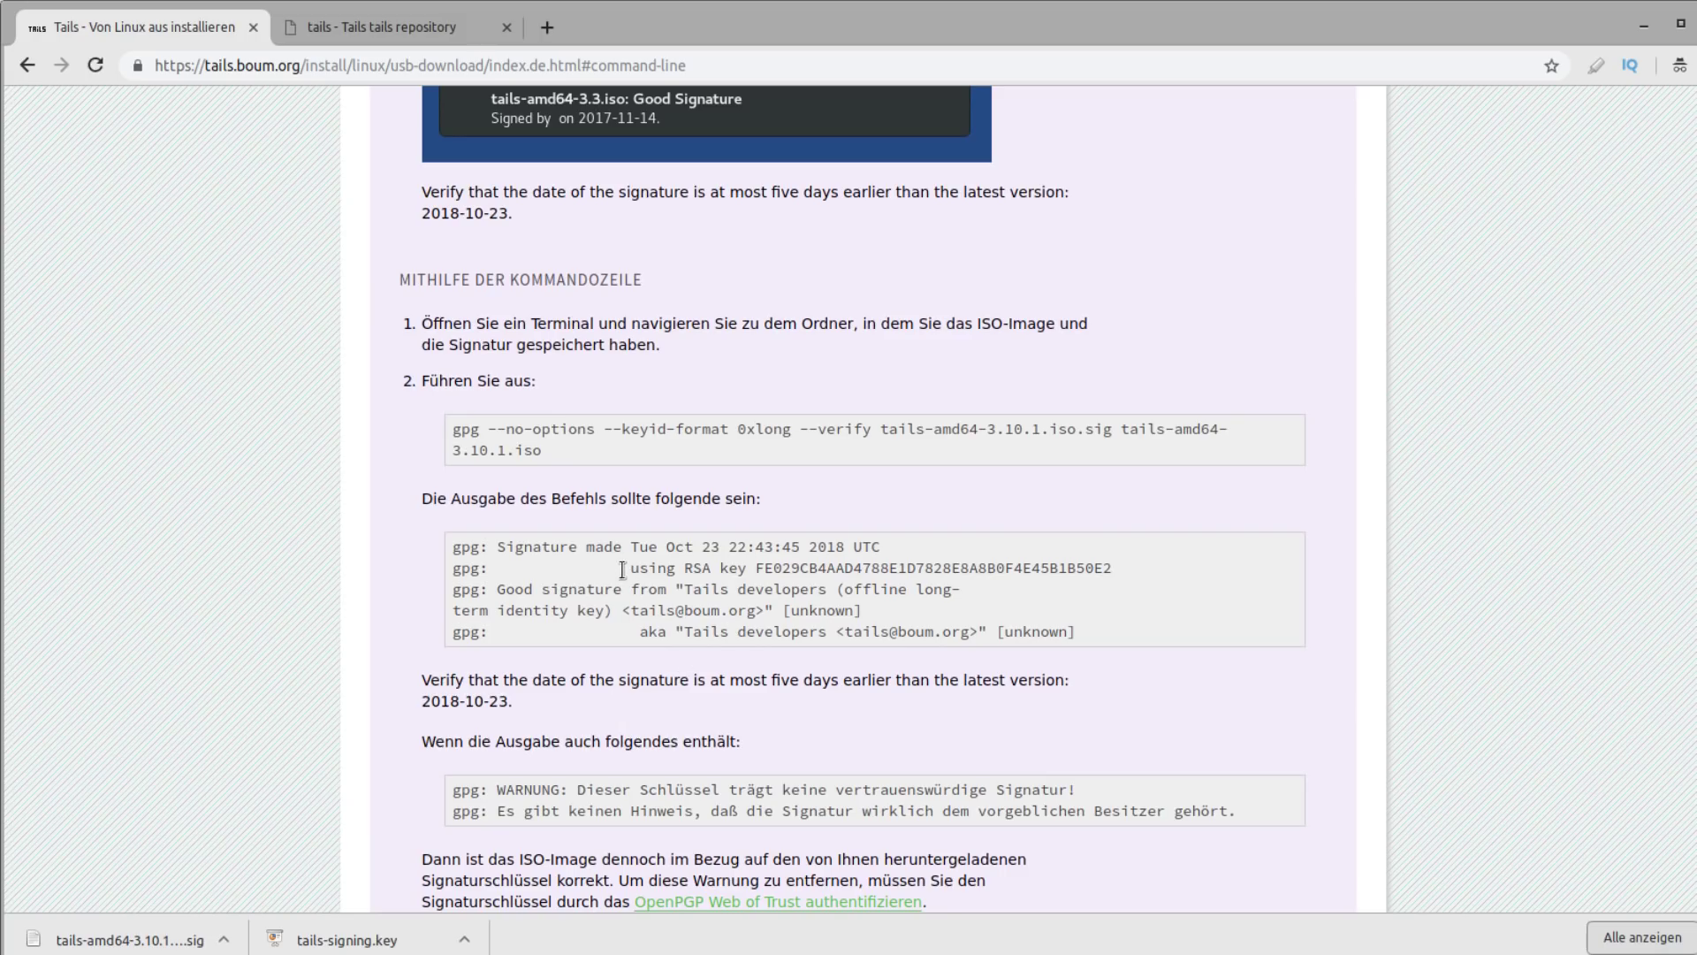
Highlight the gpg command and, in its output, the RSA key fingerprint, signer e-mail and signature date
left_click_drag(451, 428, 553, 454)
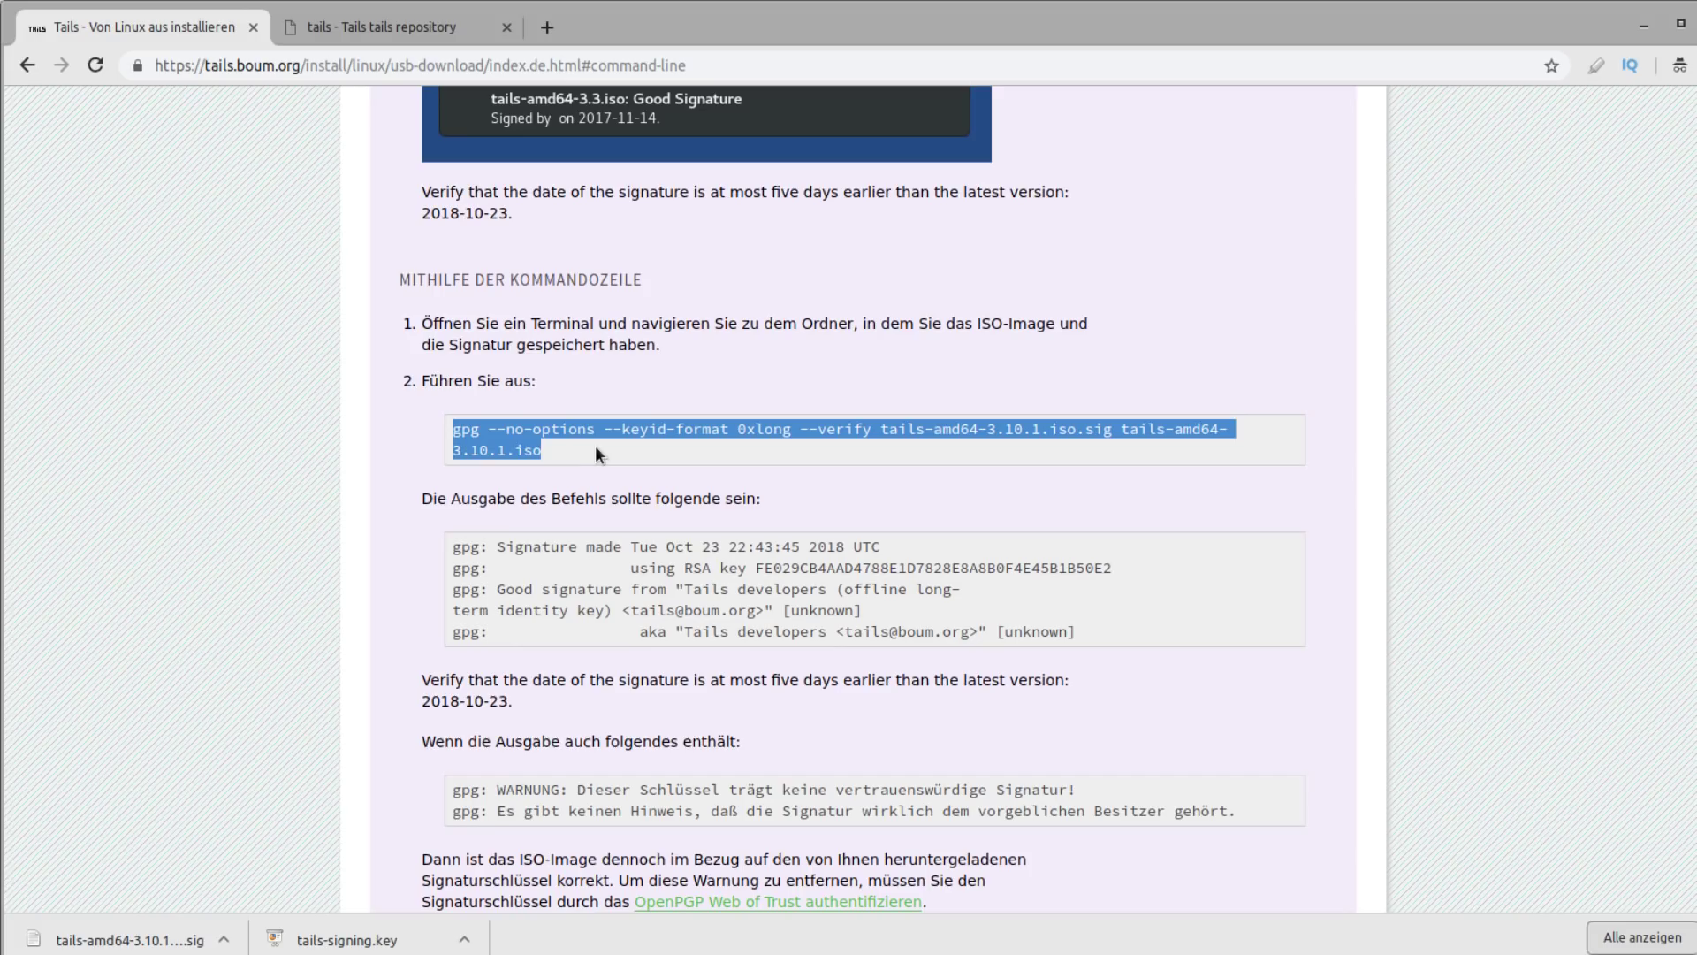
left_click_drag(451, 547, 1139, 655)
left_click(1127, 624)
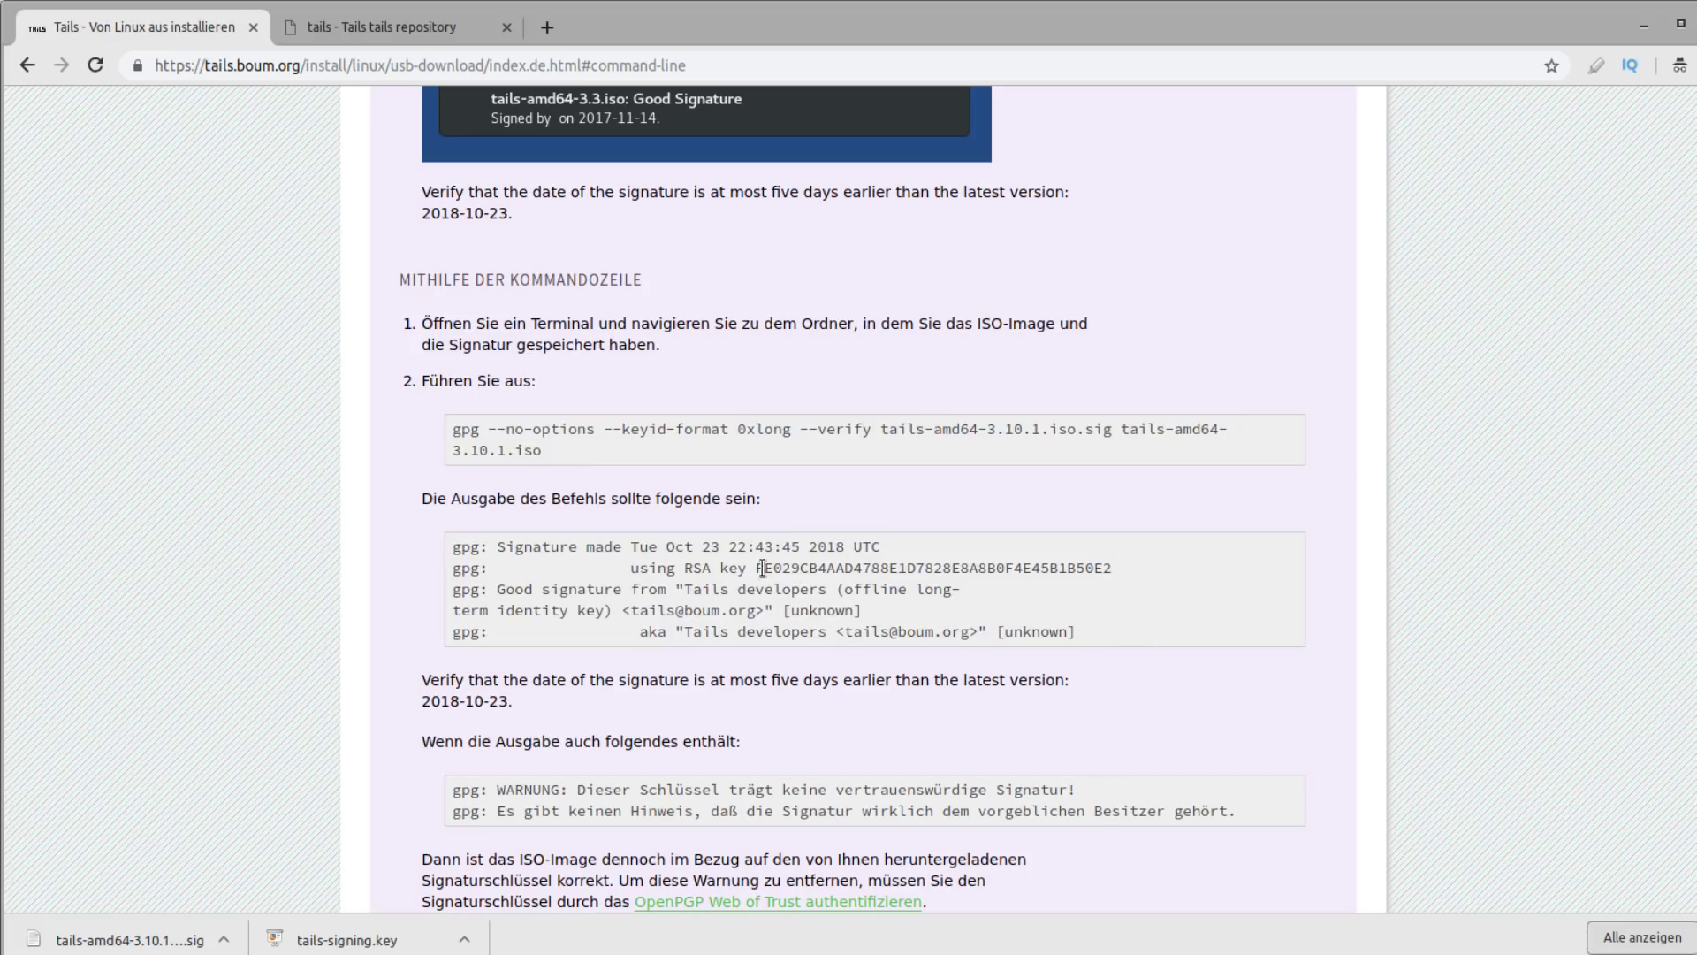
left_click_drag(756, 567, 1114, 569)
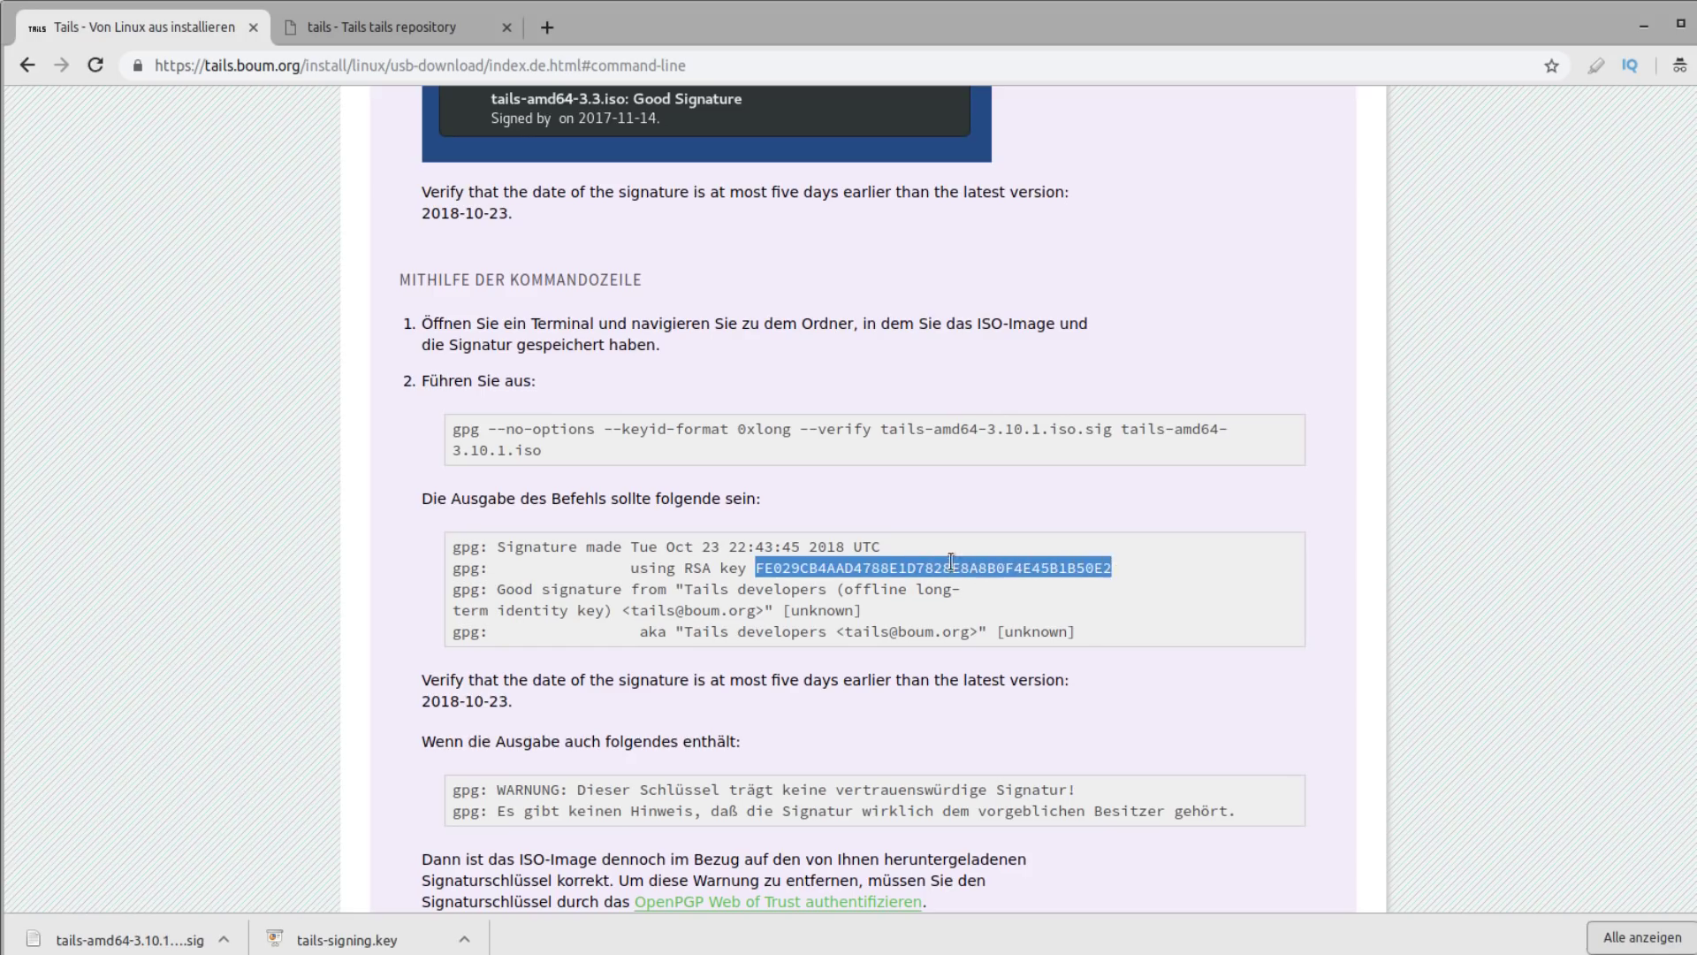
left_click_drag(630, 610, 972, 631)
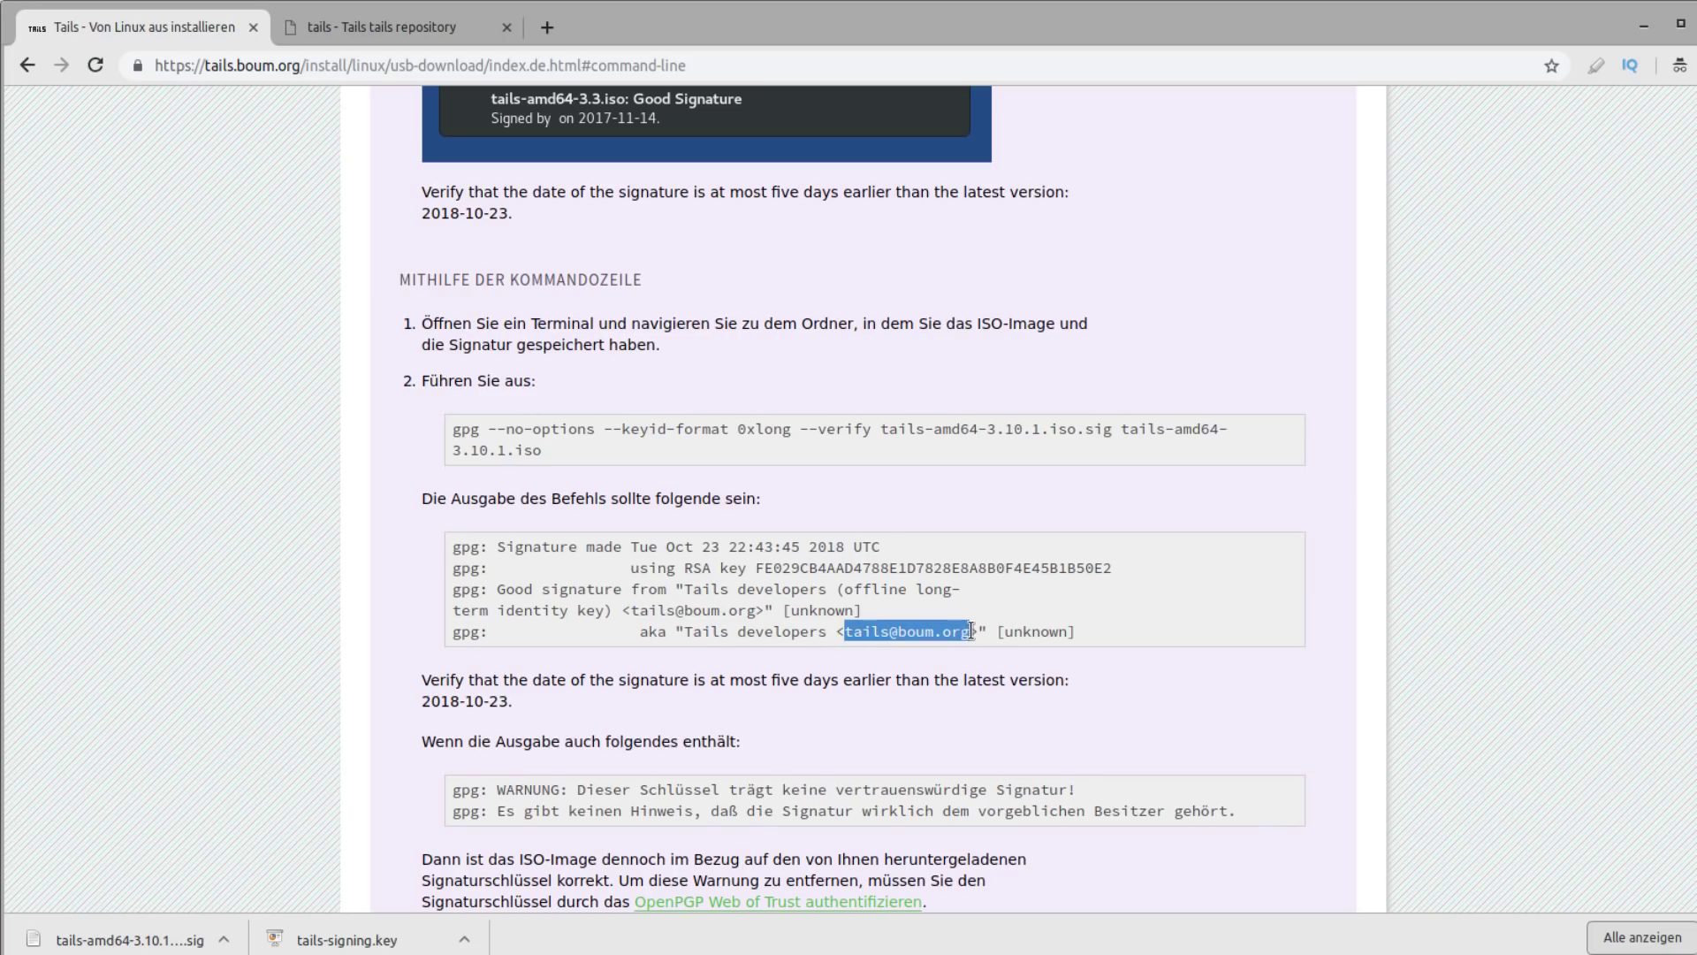
left_click(1081, 603)
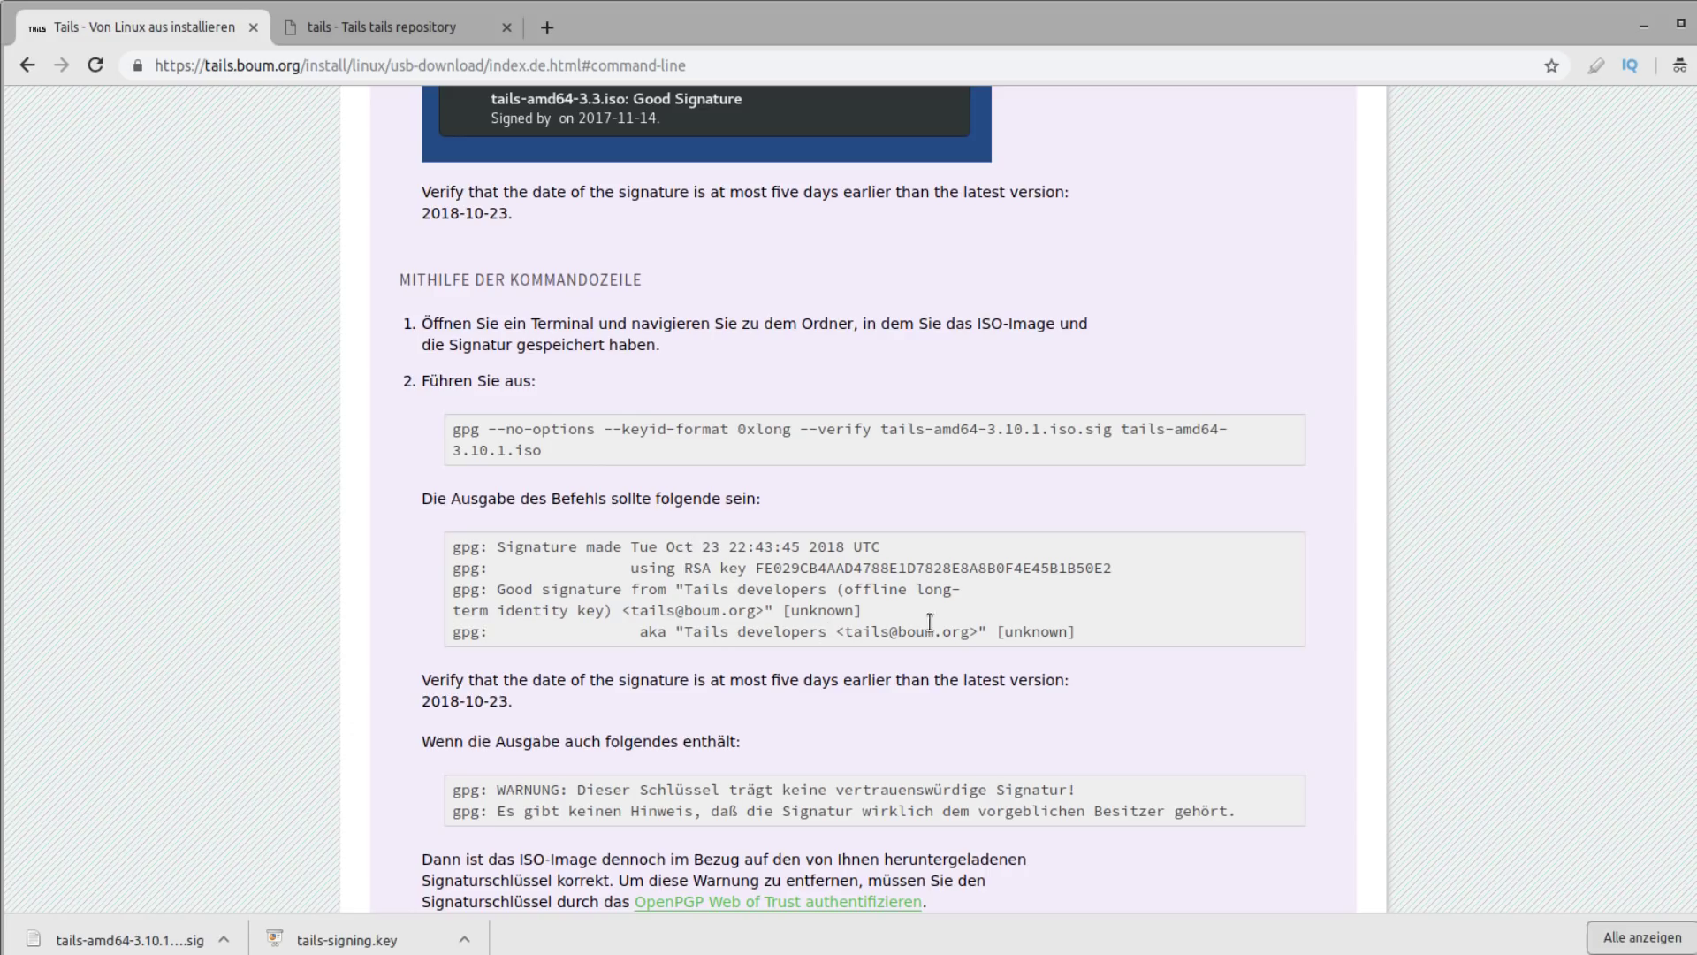
left_click_drag(623, 548, 880, 549)
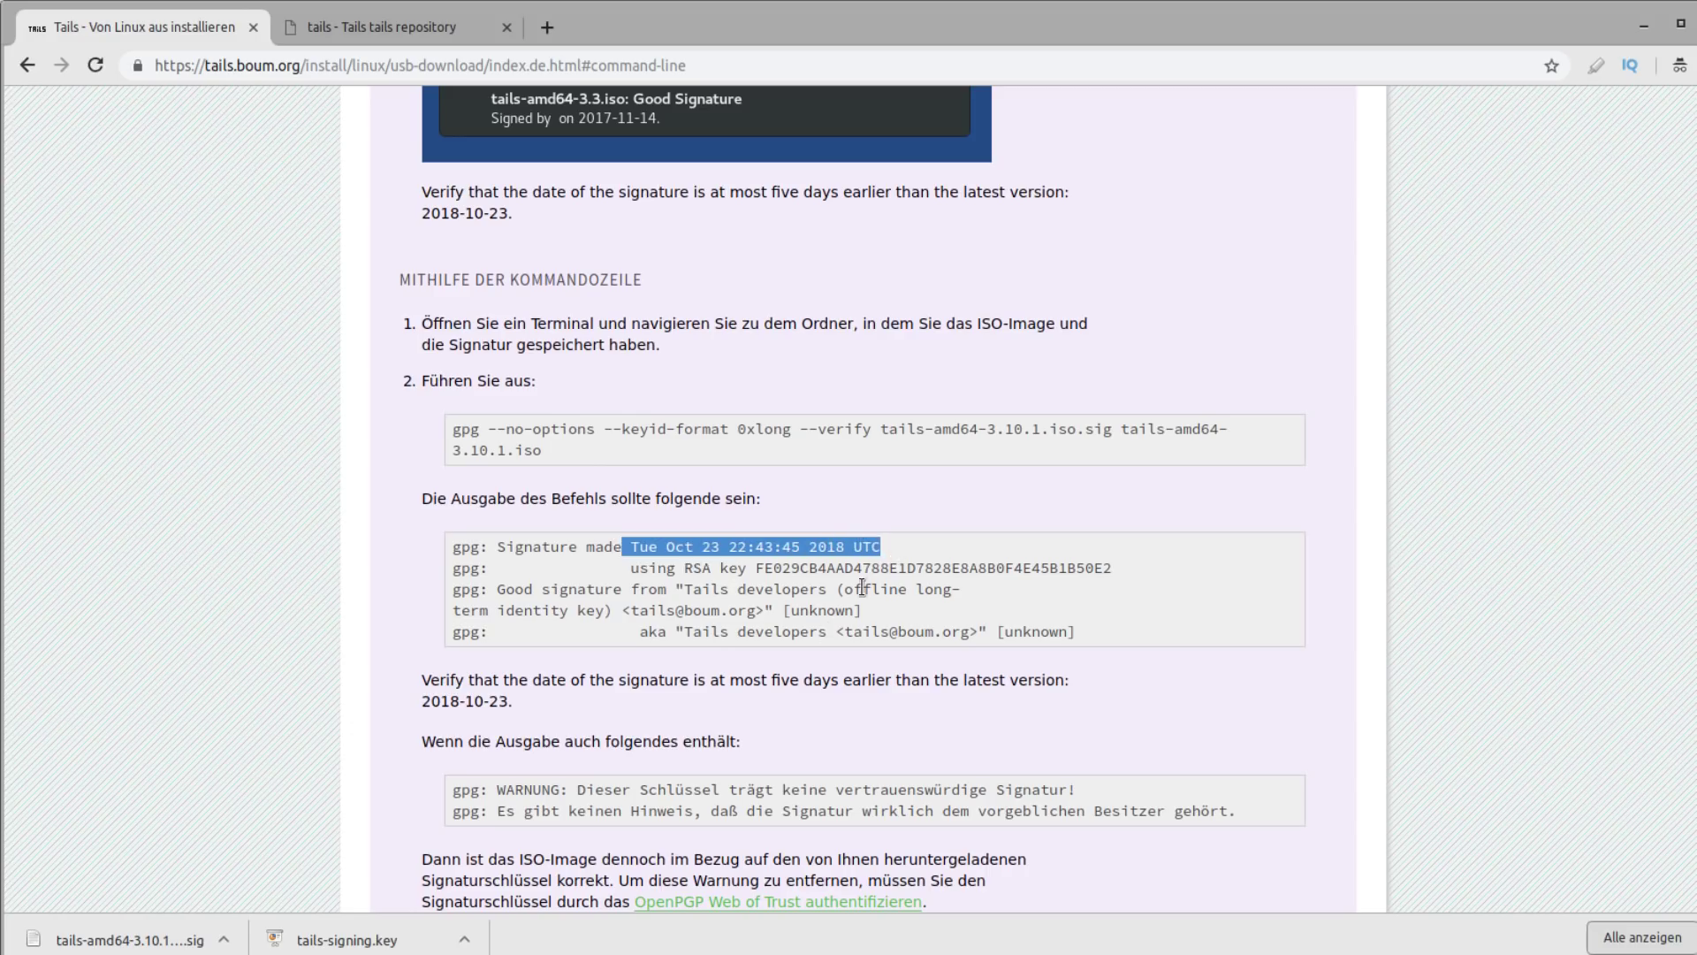
double_click(935, 567)
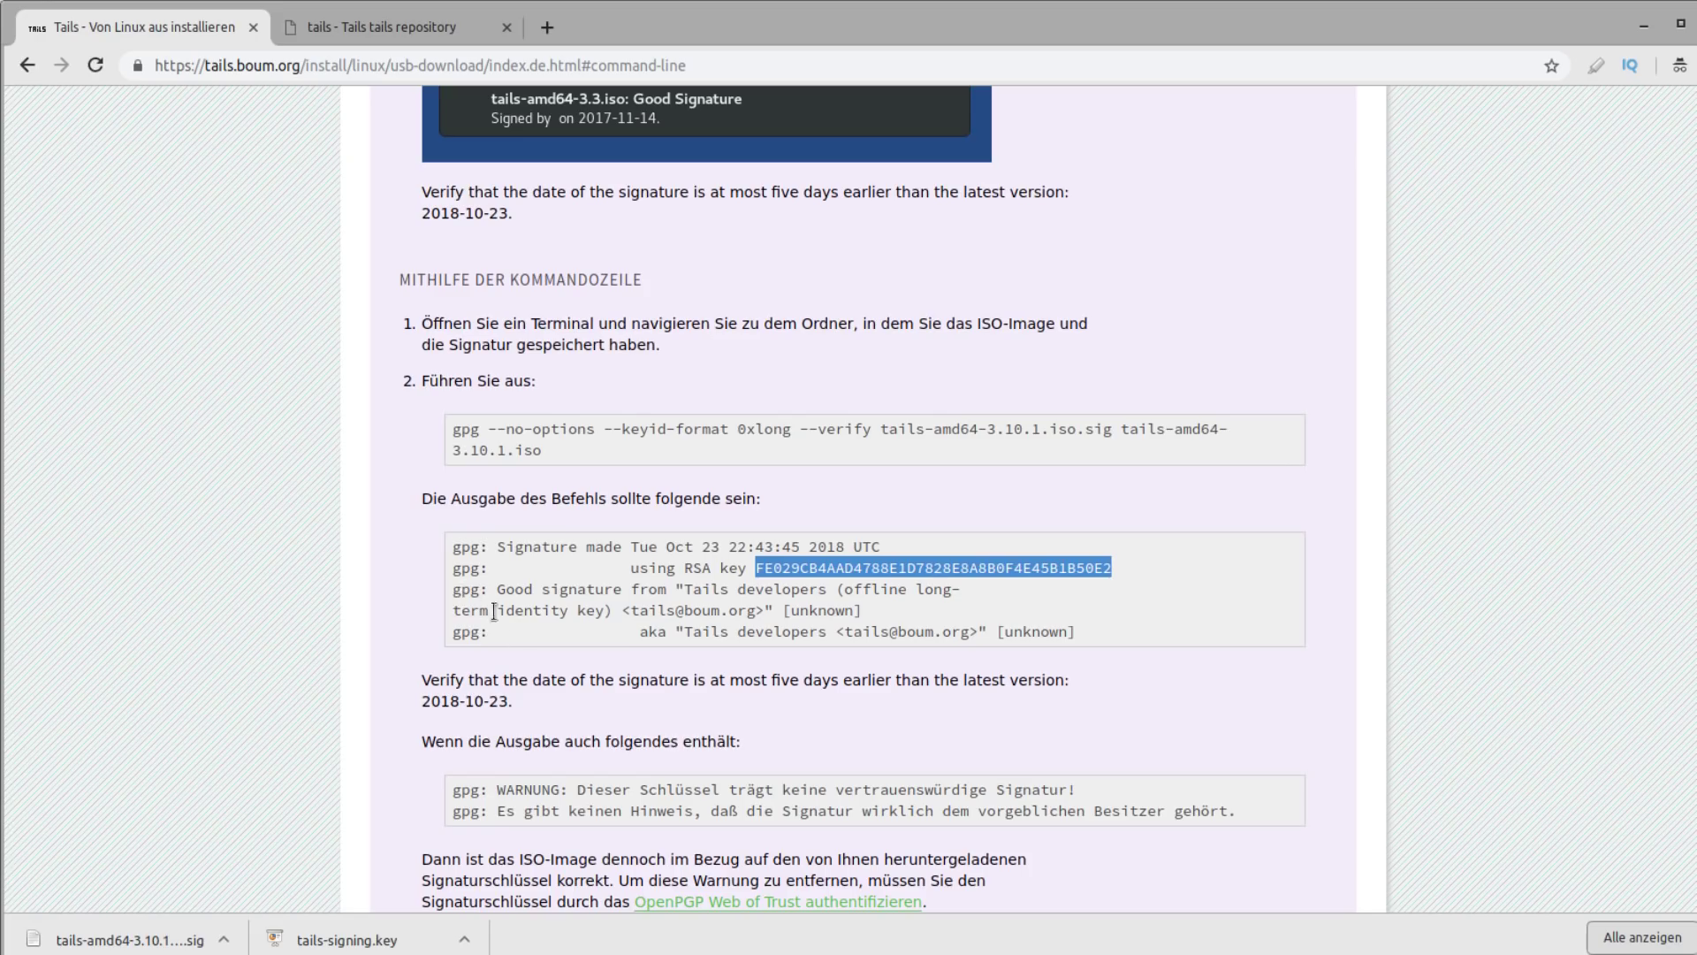
Collapse the basic OpenPGP verification instructions and follow 'Skip download' to the install steps
scroll(971, 442, "up", 2)
scroll(970, 442, "up", 3)
scroll(1099, 268, "up", 5)
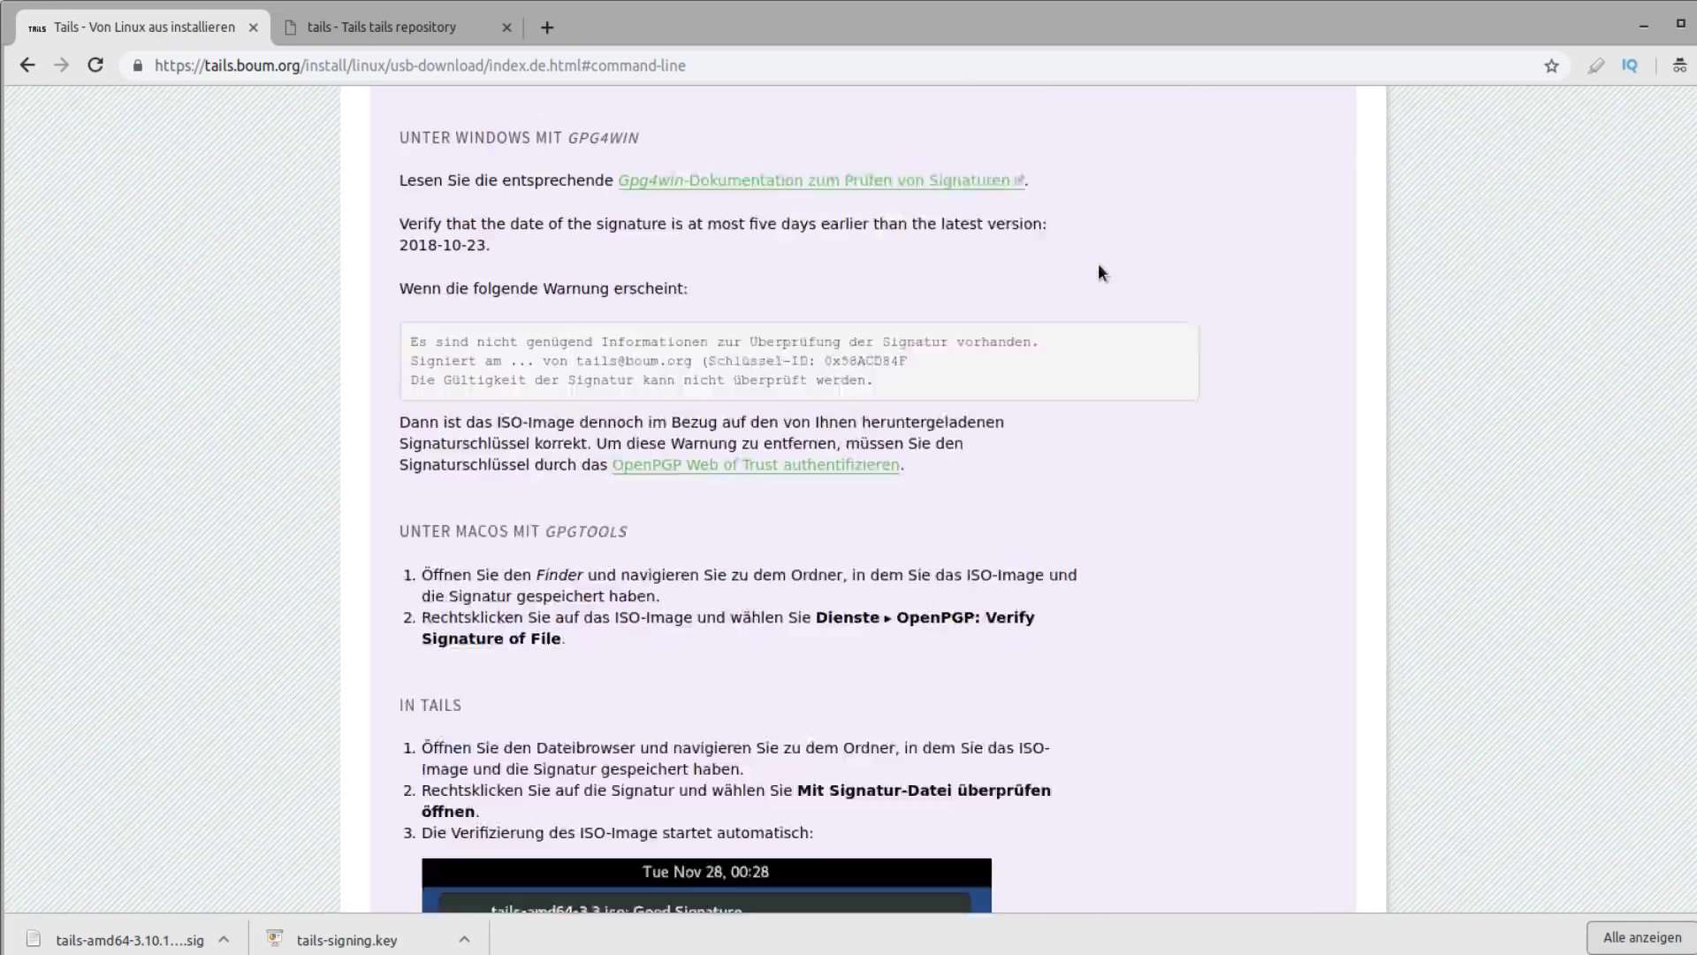
scroll(1099, 268, "up", 4)
scroll(1073, 689, "down", 10)
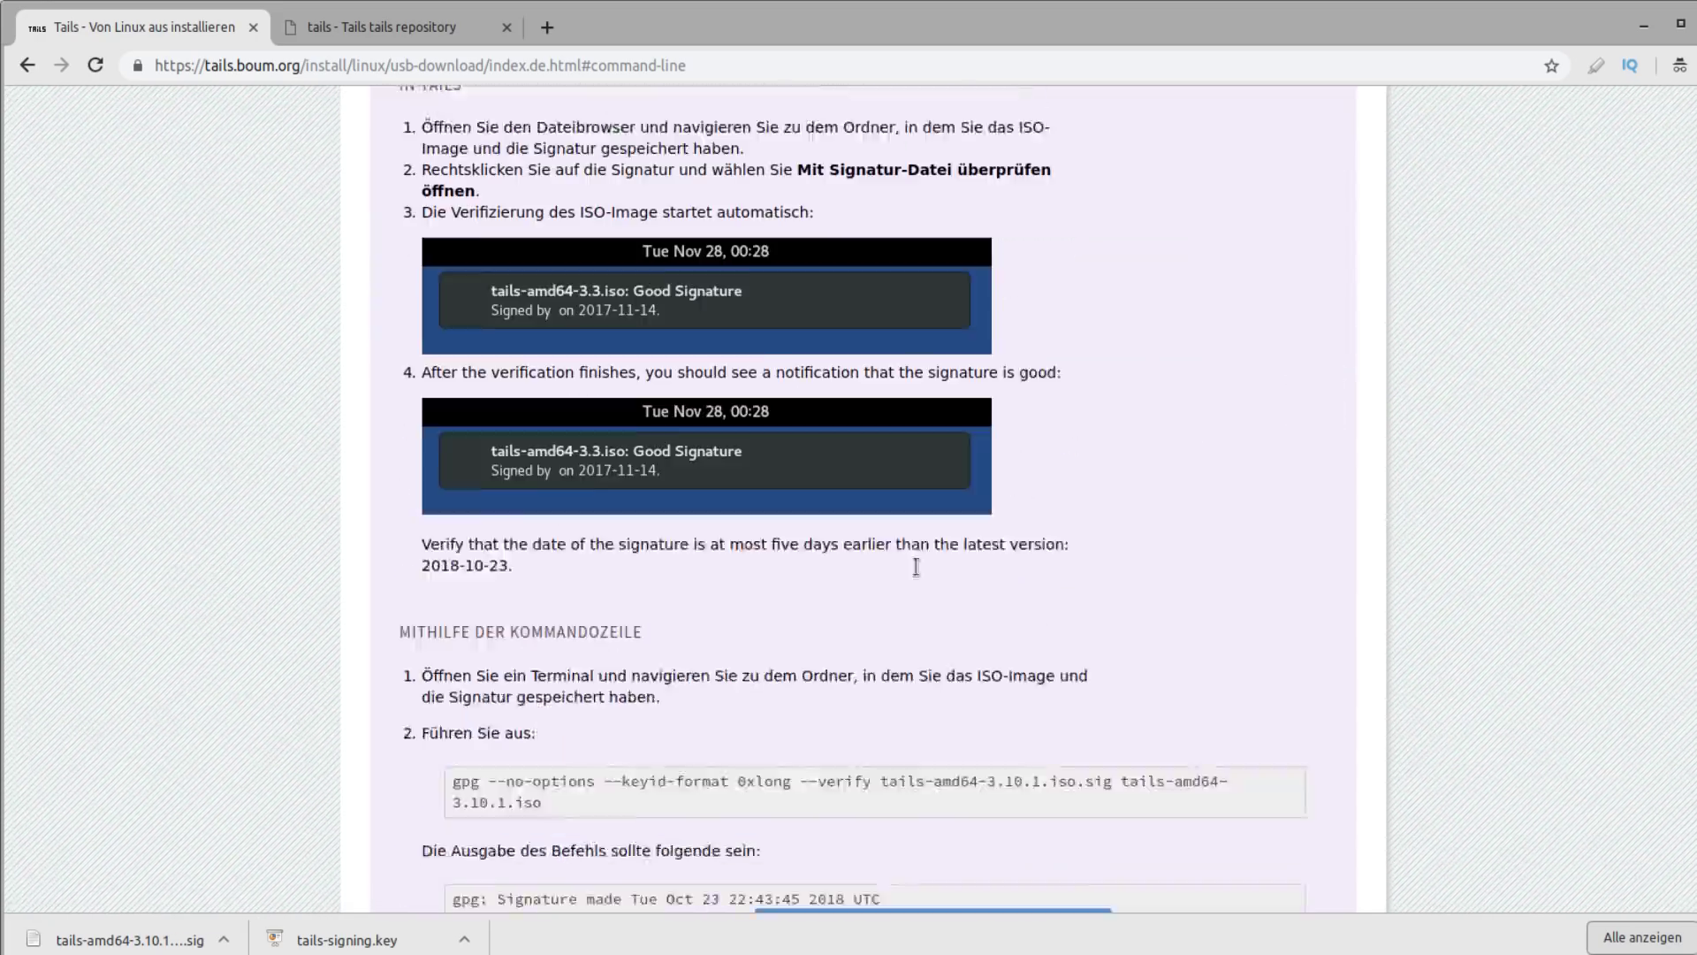
scroll(1027, 496, "up", 4)
scroll(1027, 496, "up", 8)
scroll(967, 449, "up", 2)
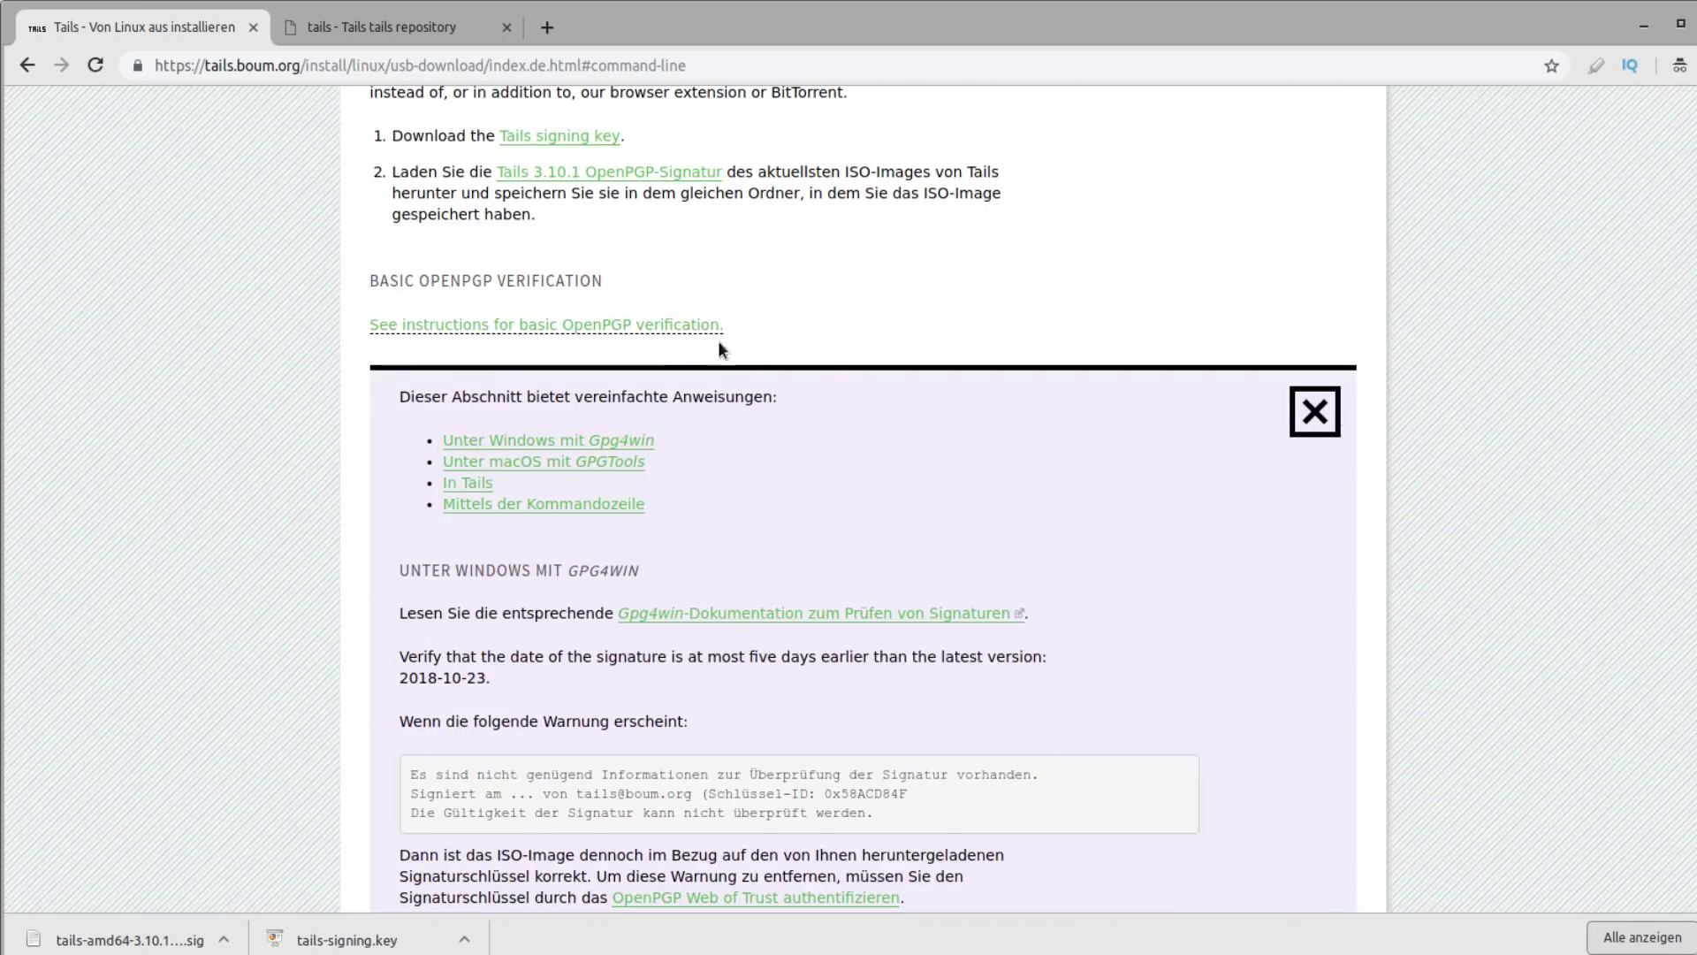
left_click(688, 326)
scroll(931, 490, "up", 4)
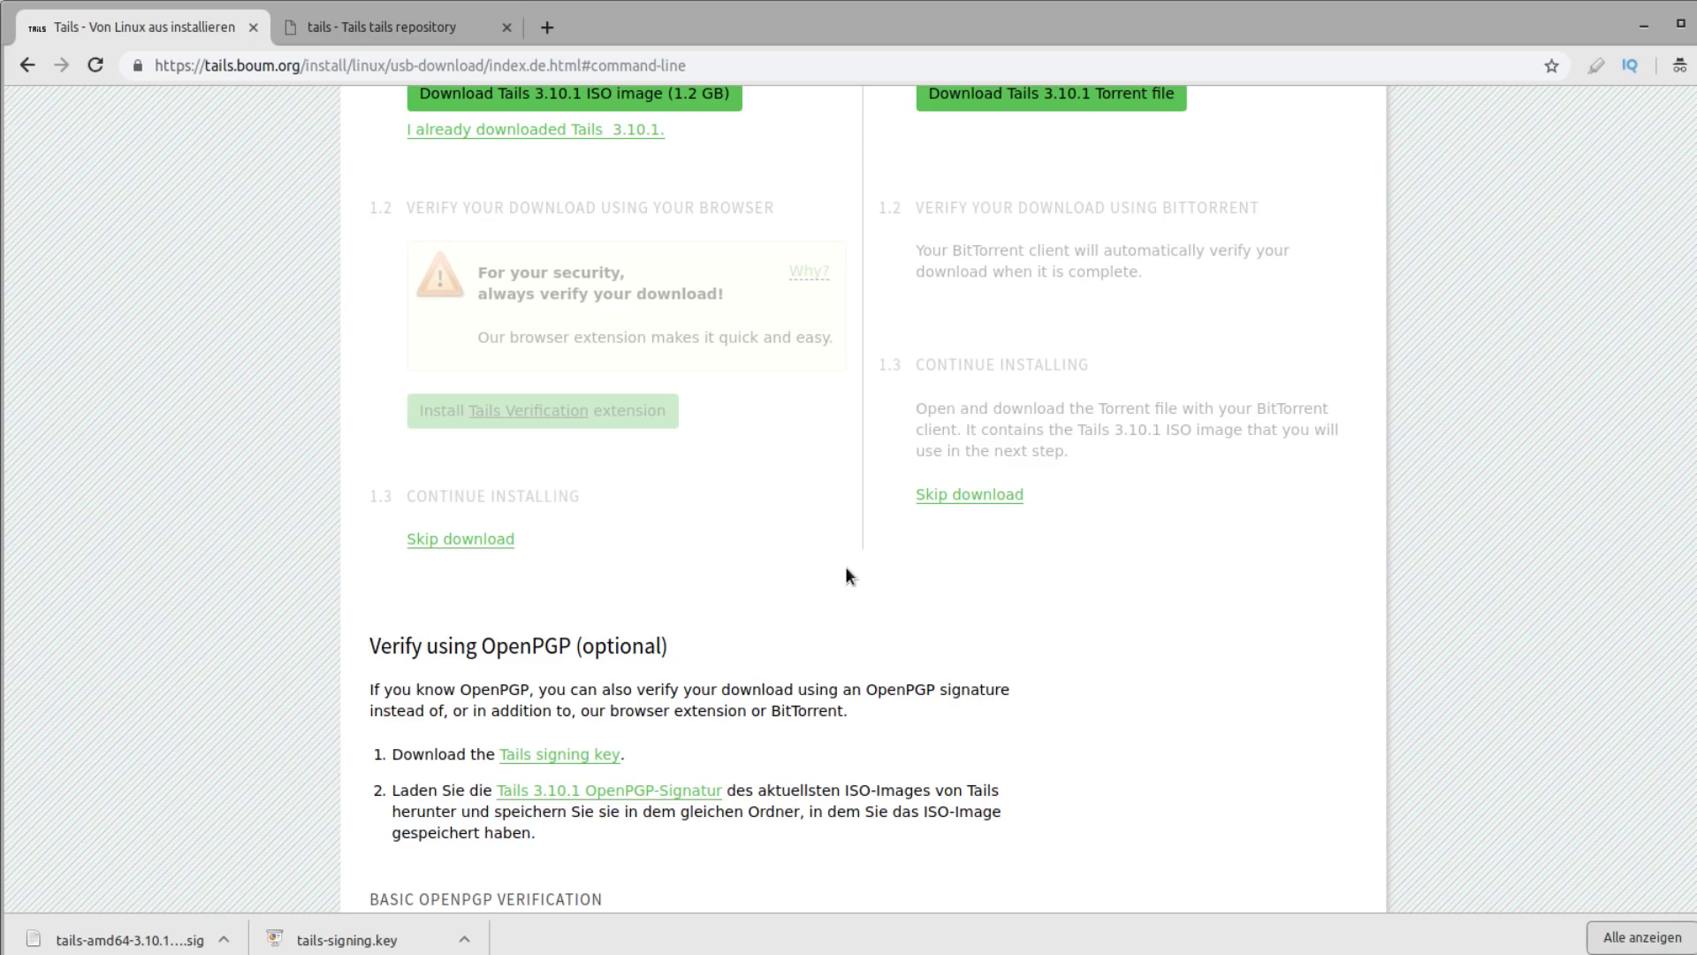
left_click(458, 540)
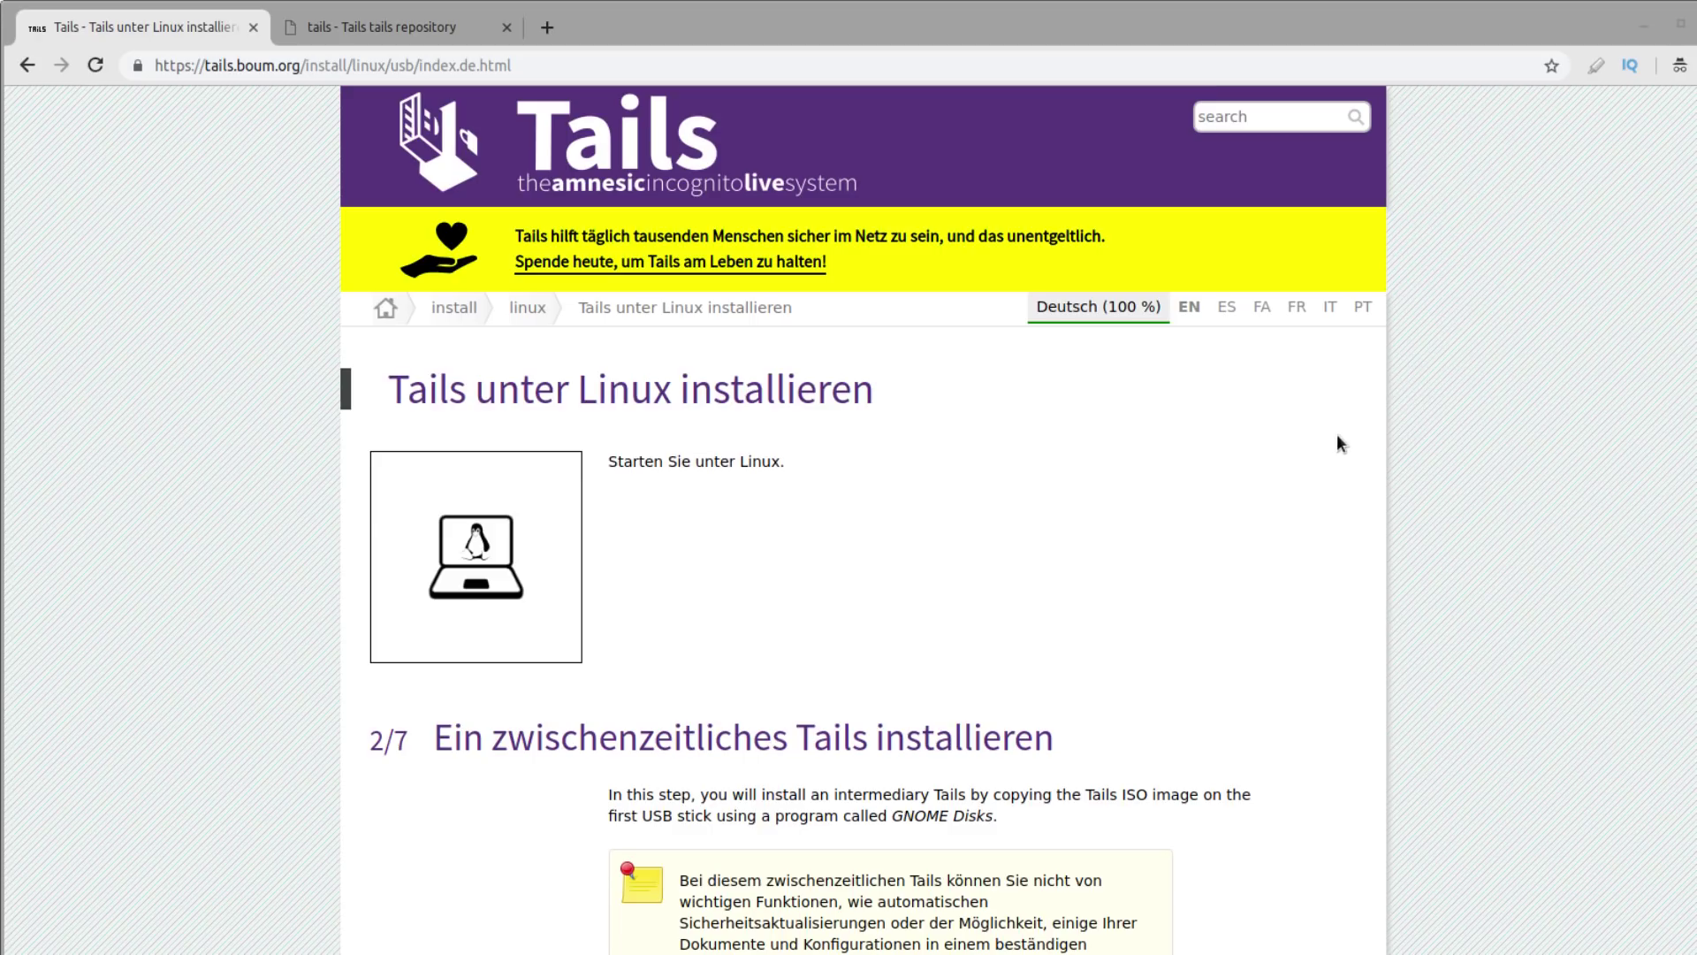
left_click_drag(485, 739, 868, 734)
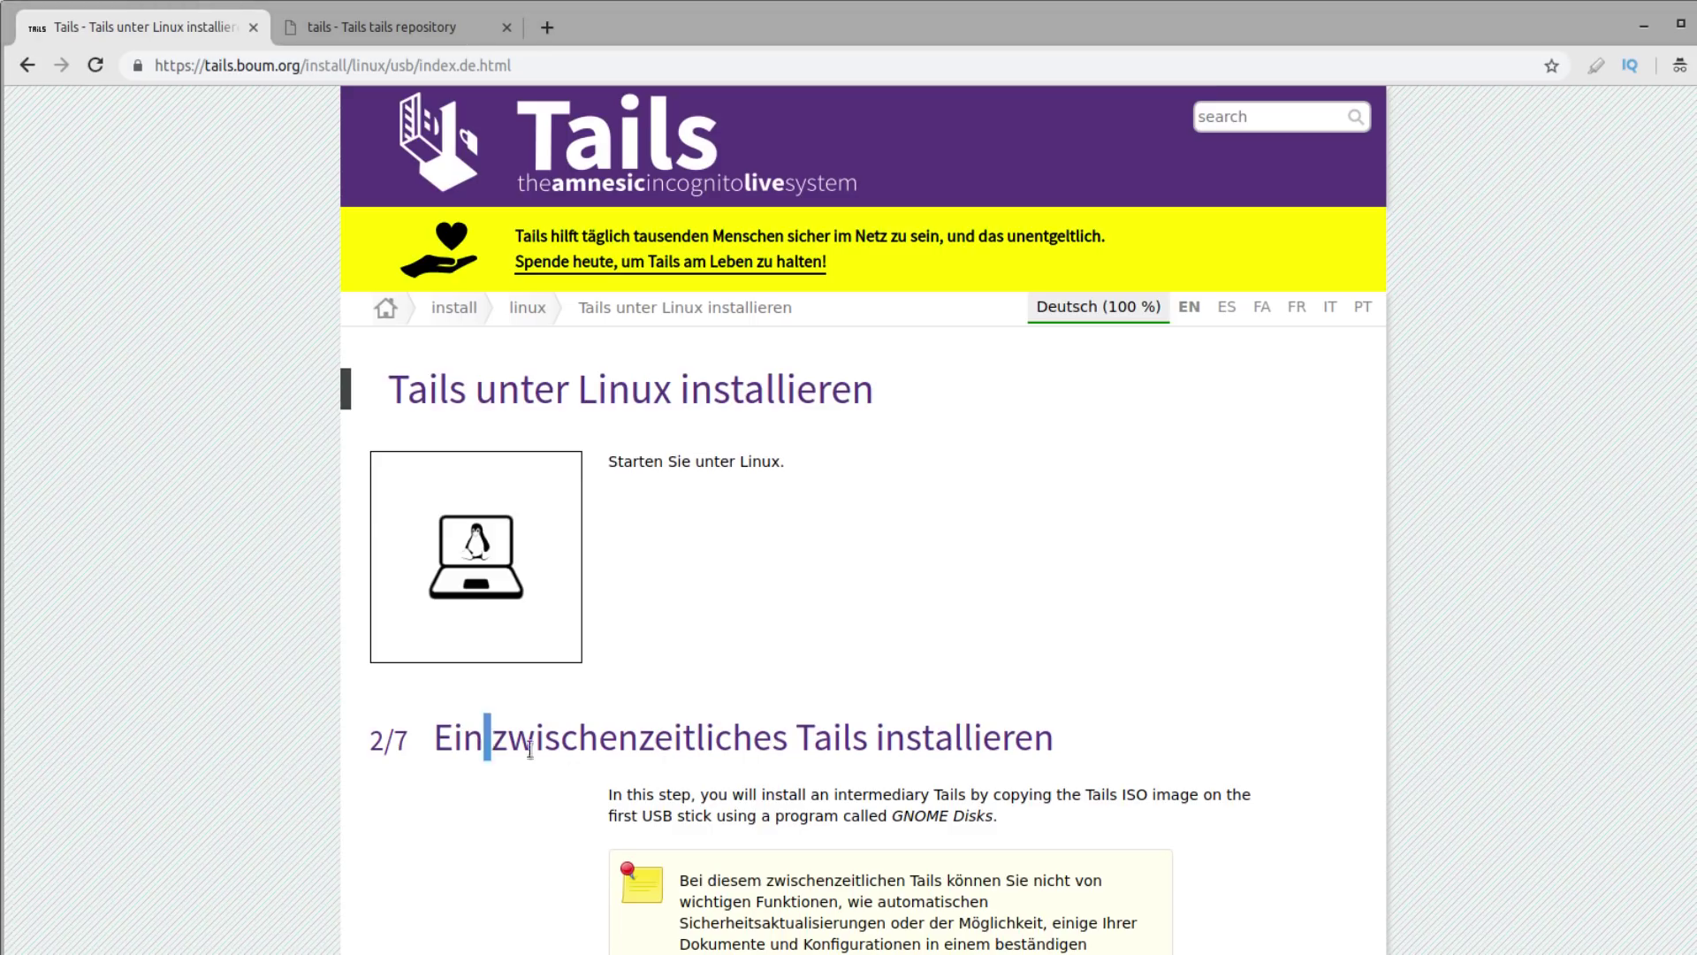
left_click(1367, 703)
mouse_move(492, 734)
left_mouse_down()
mouse_move(882, 732)
mouse_move(867, 732)
left_mouse_up()
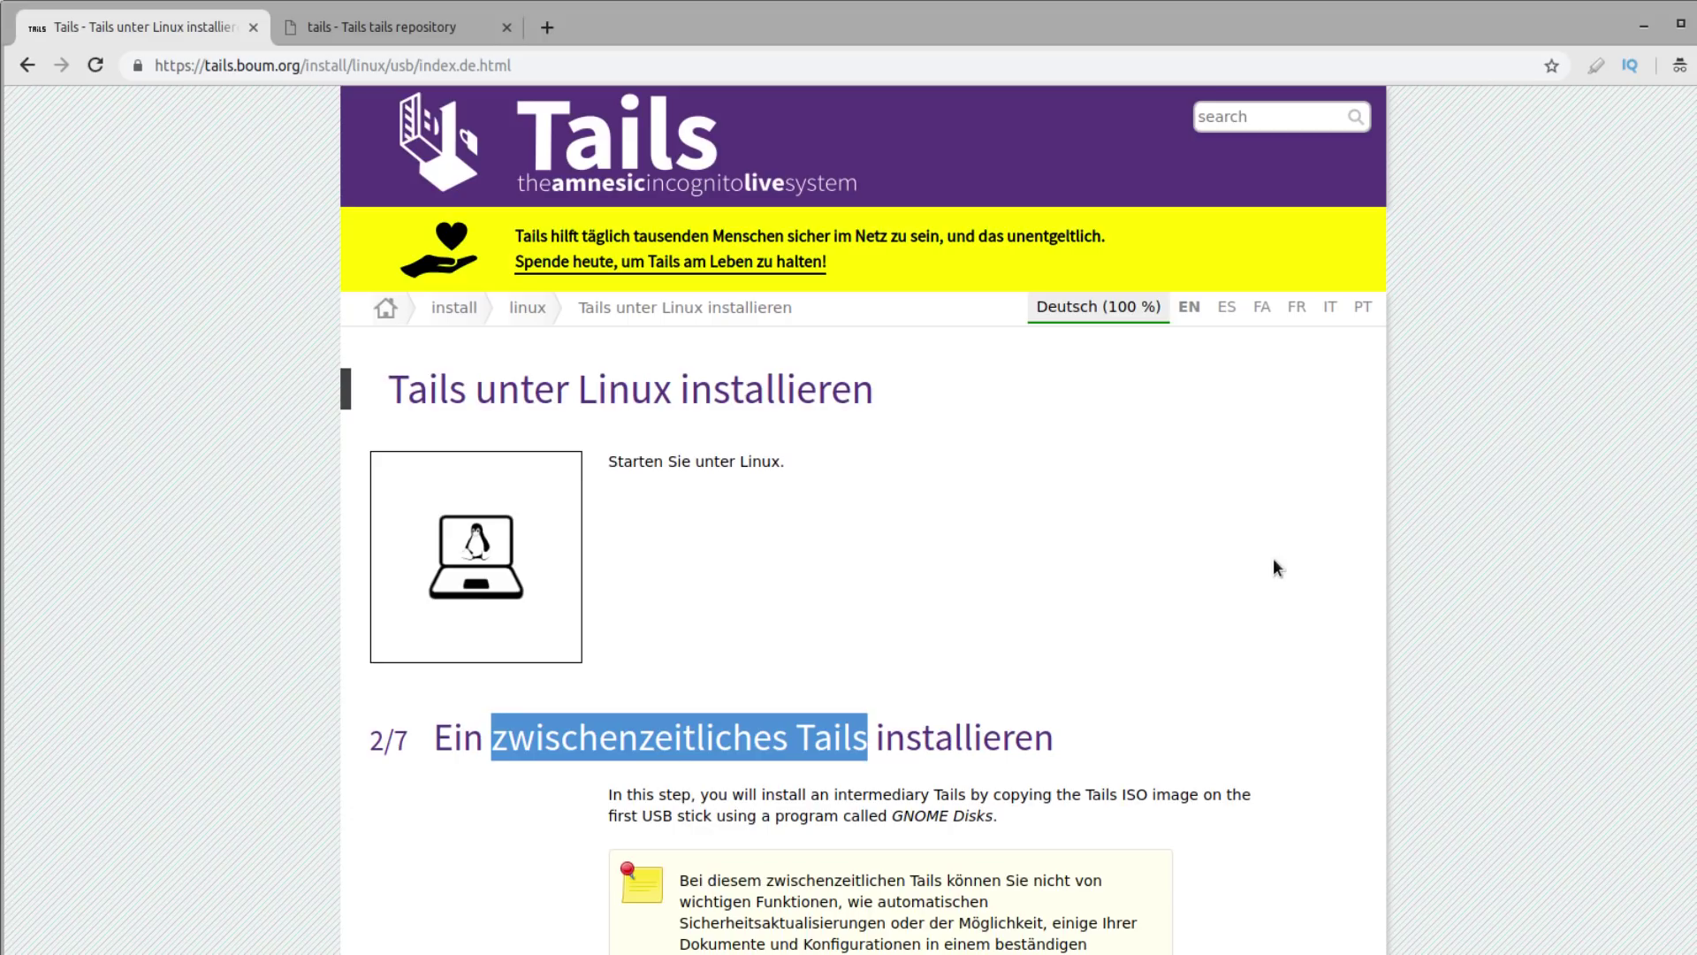
left_click(1530, 638)
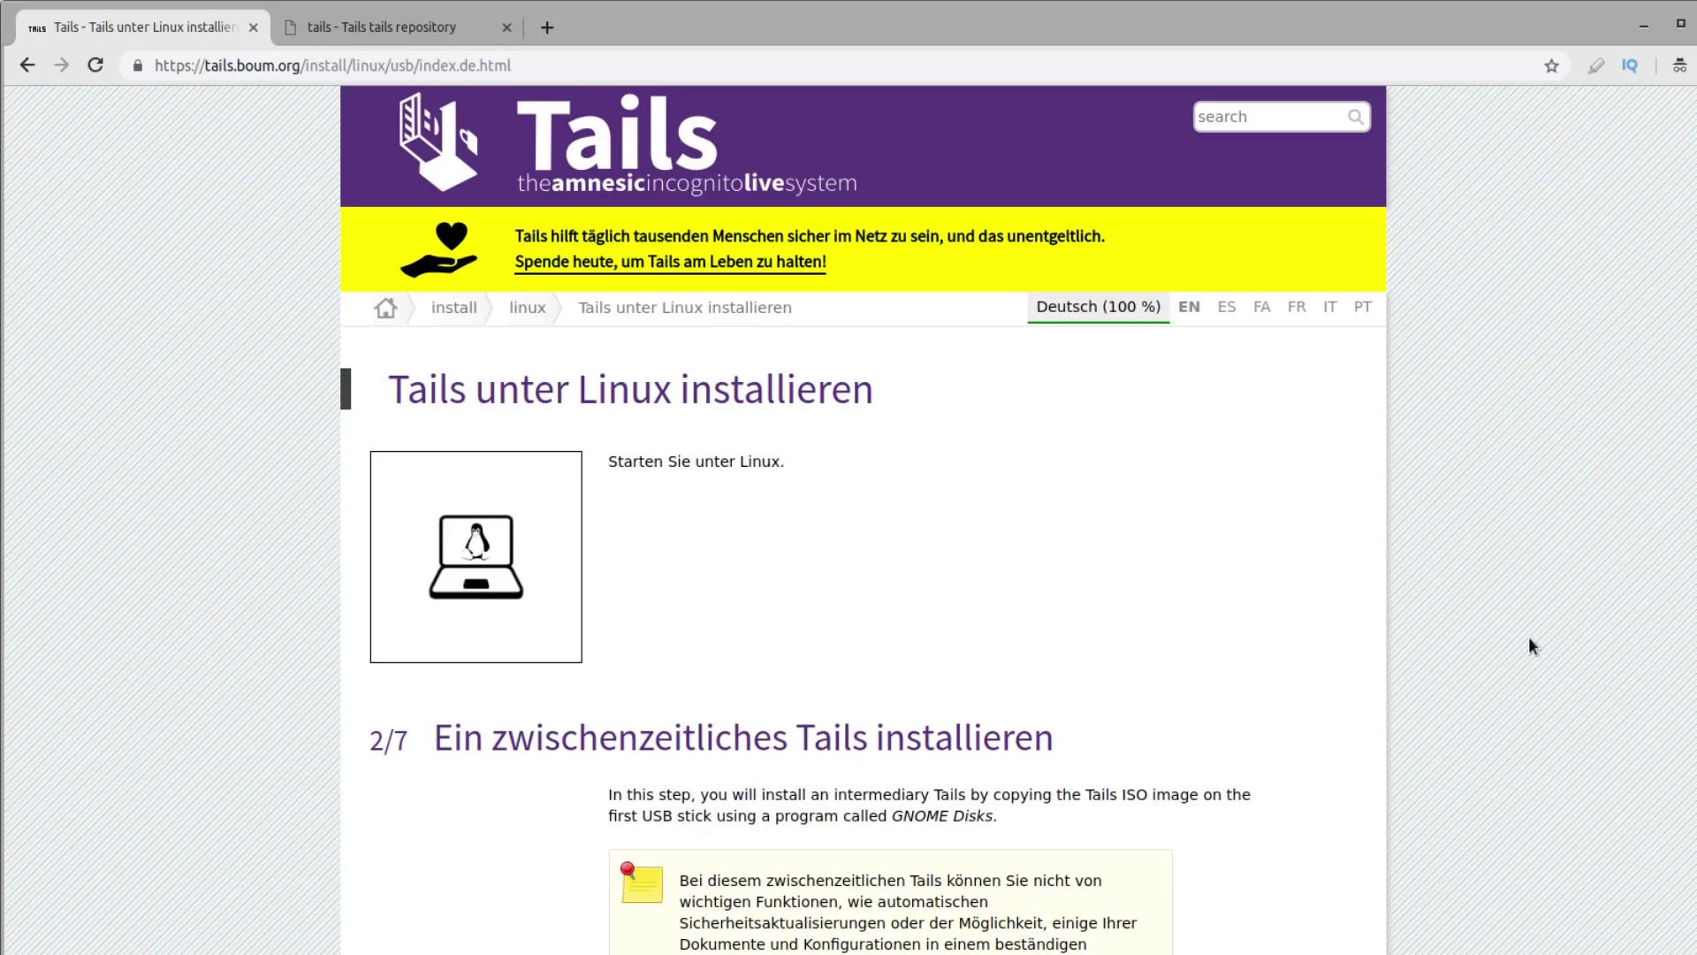
Scroll down to the 'Ein zwischenzeitliches Tails installieren' heading
scroll(1324, 394, "down", 3)
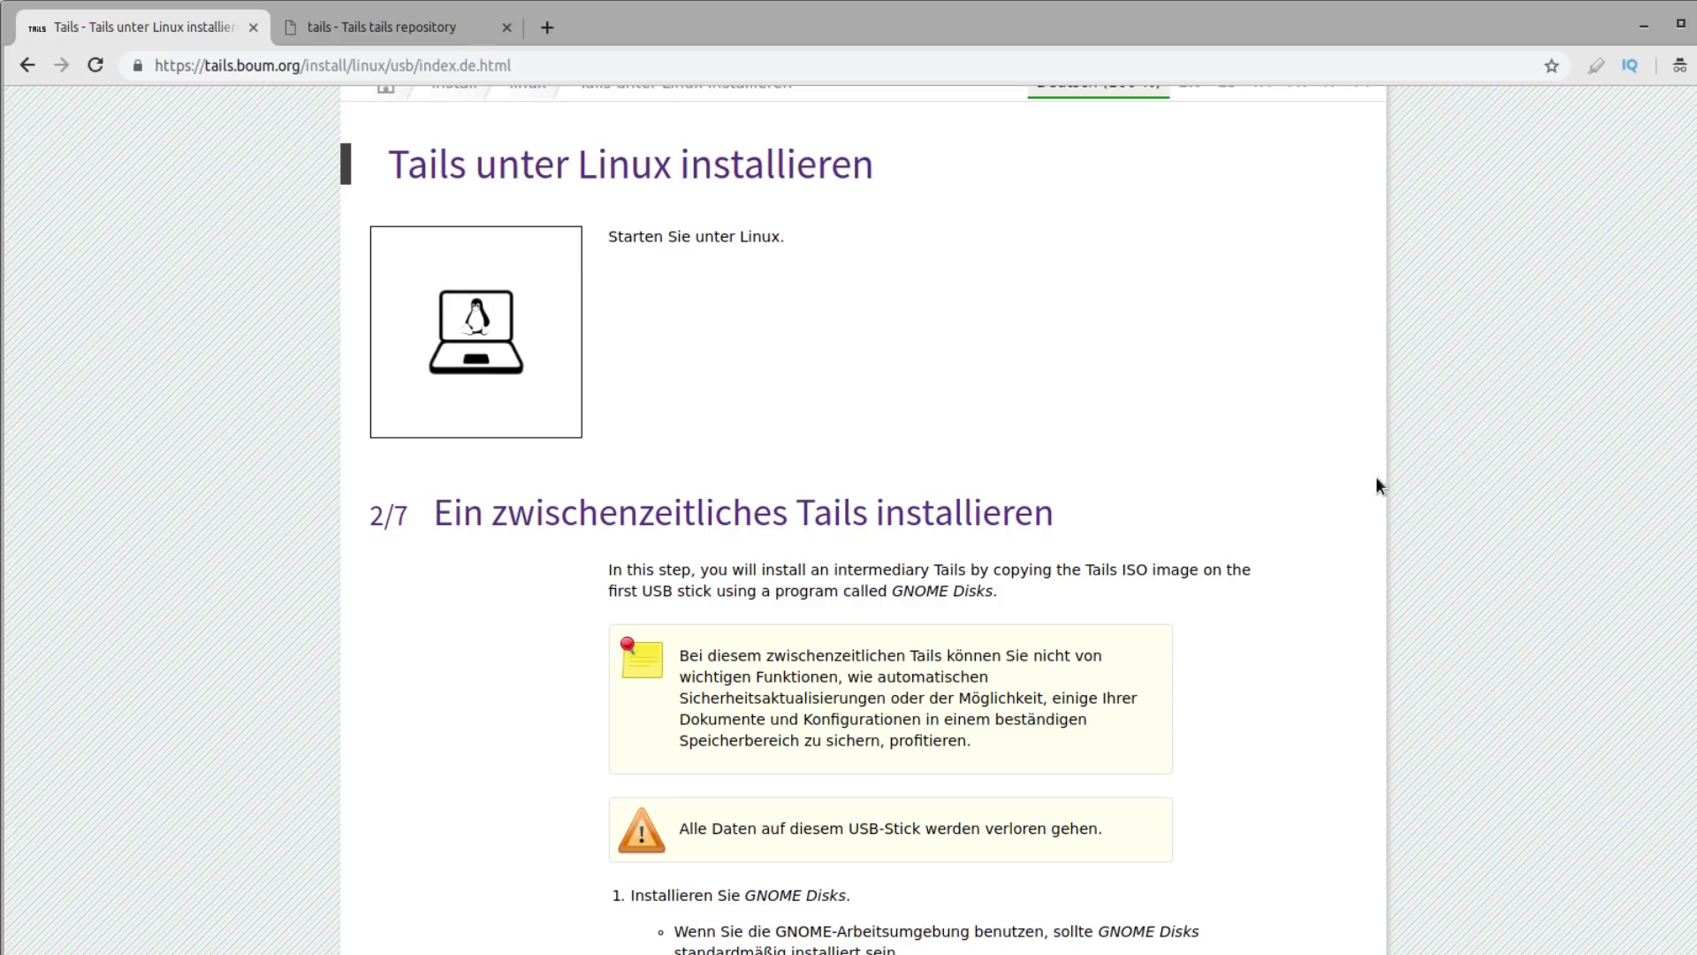
scroll(1376, 478, "down", 2)
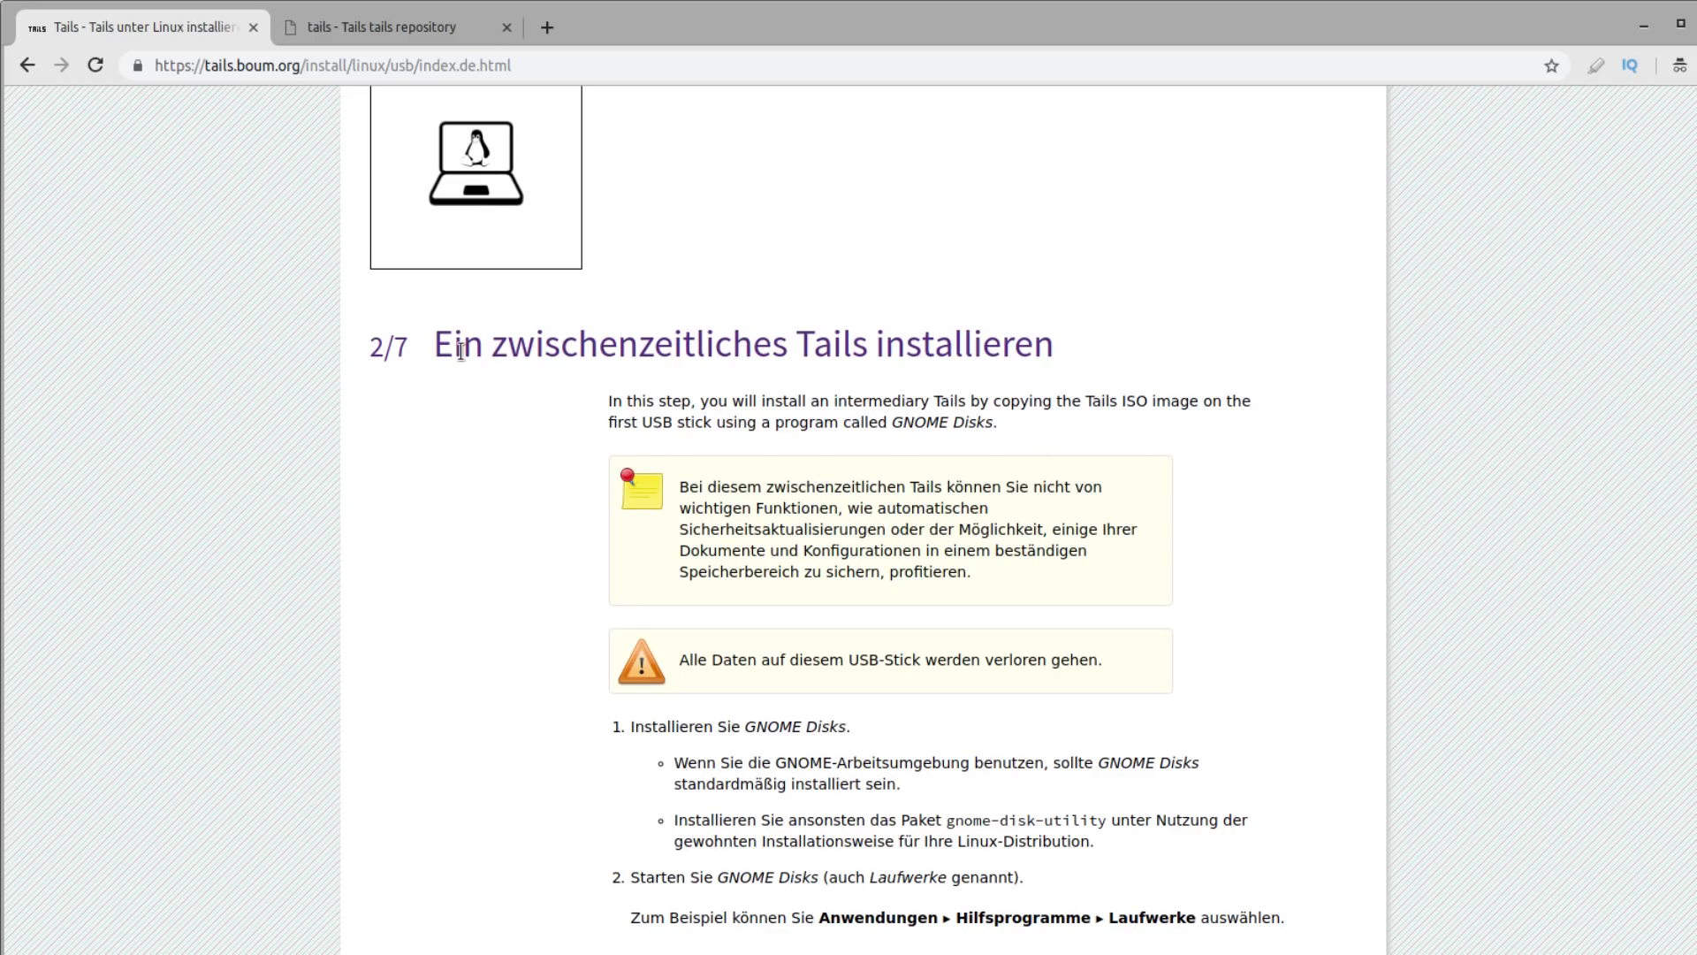
left_click_drag(428, 351, 1079, 347)
left_click(1365, 527)
Find GNOME Disks in step 1 and select the gnome-disk-utility package name
scroll(1585, 342, "down", 1)
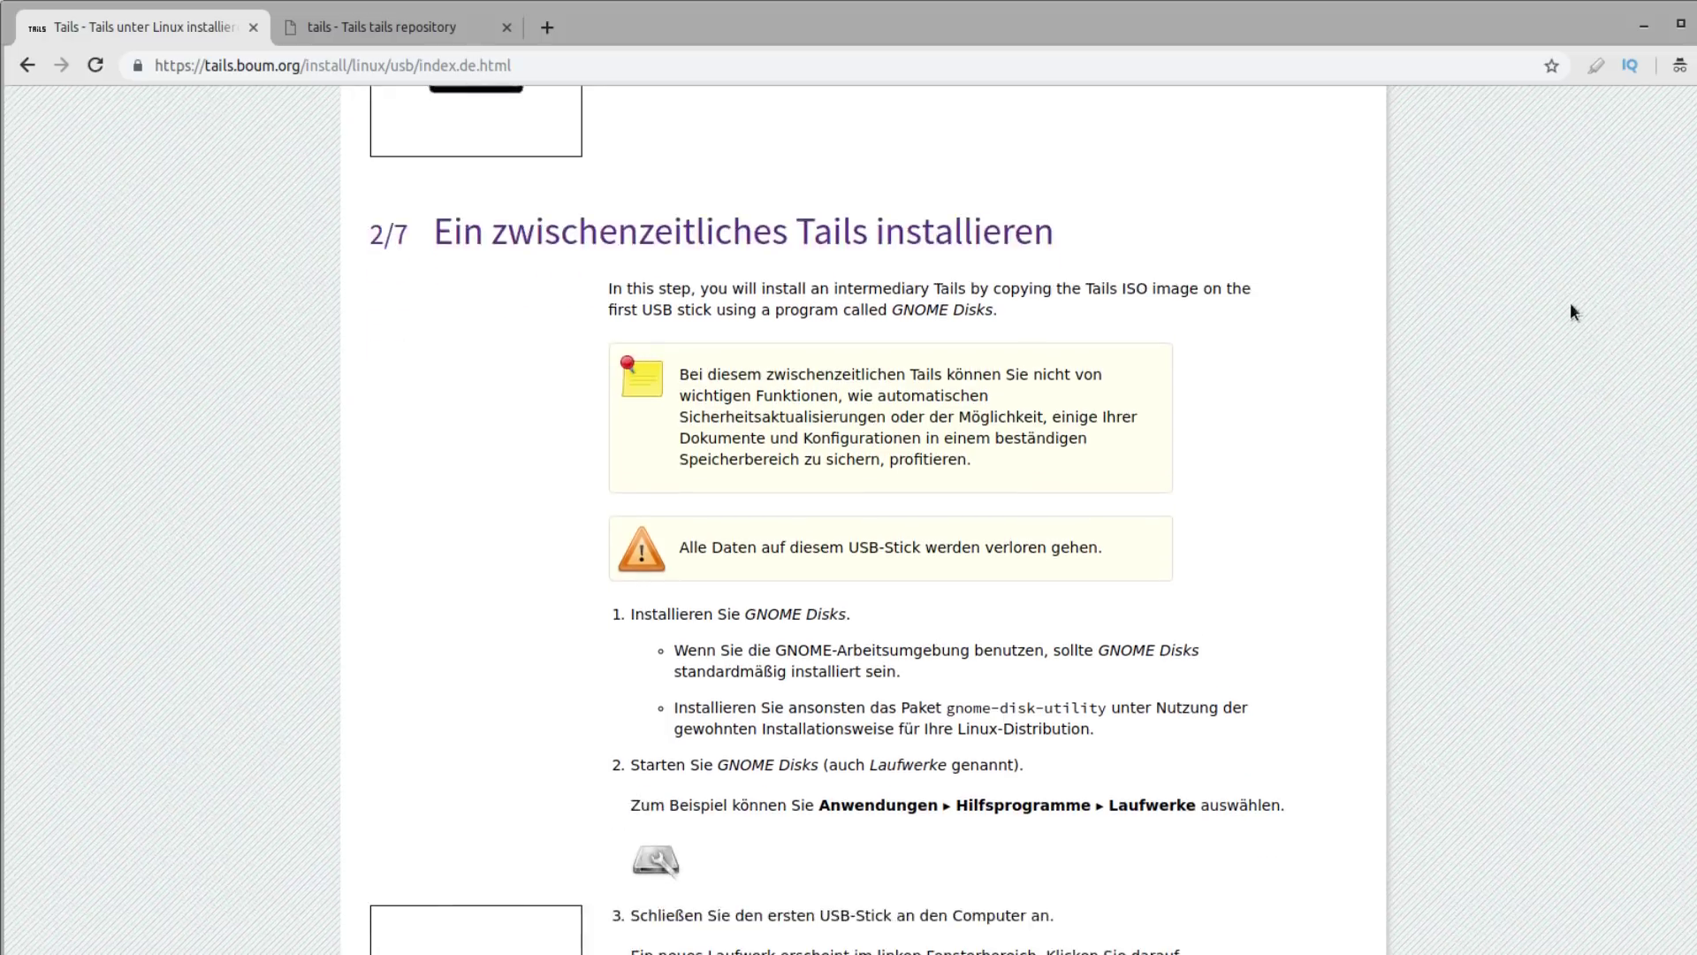
scroll(1571, 312, "down", 2)
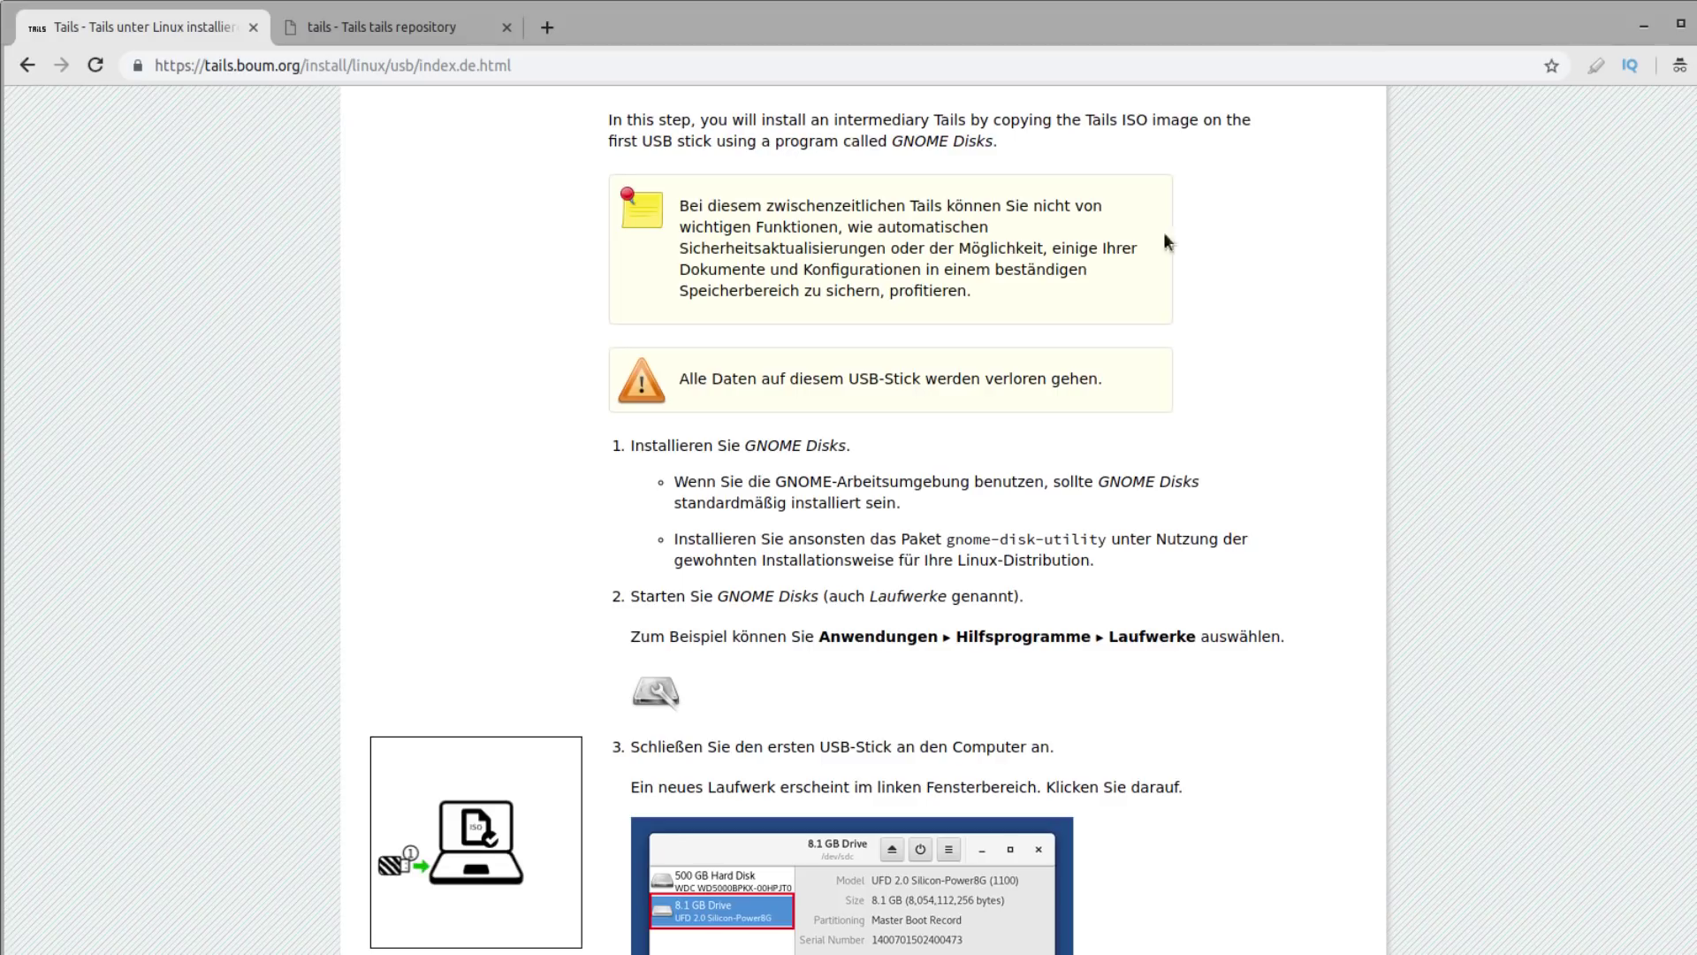
scroll(1165, 241, "up", 1)
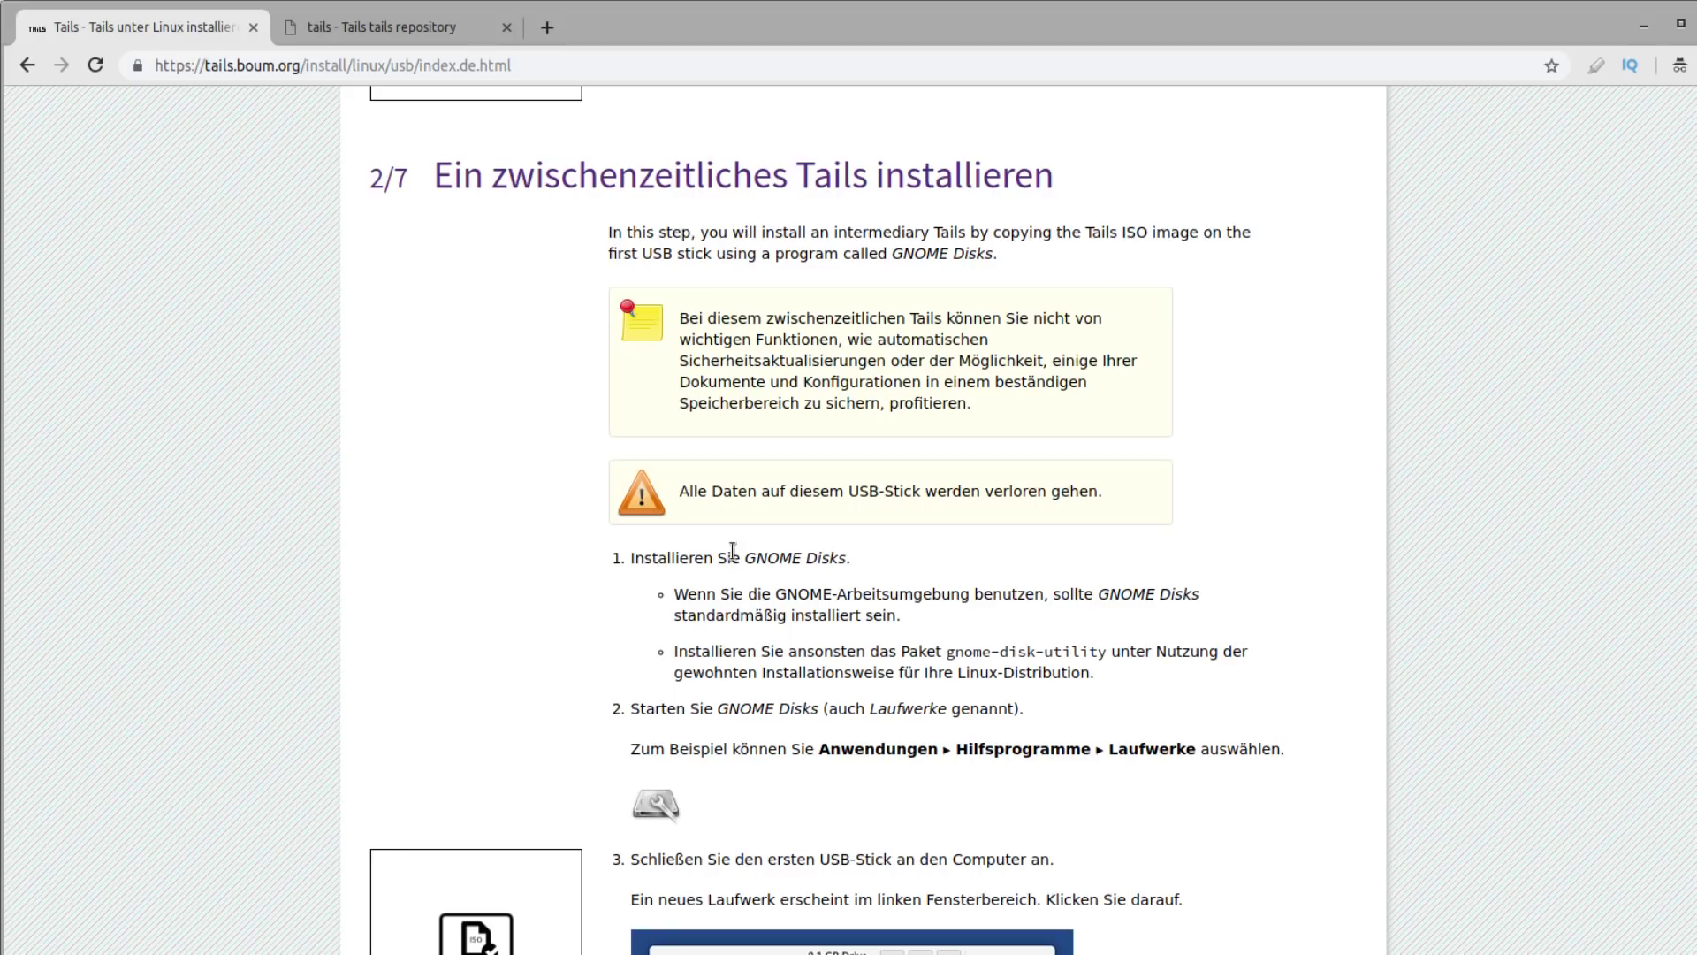
left_click_drag(747, 557, 847, 559)
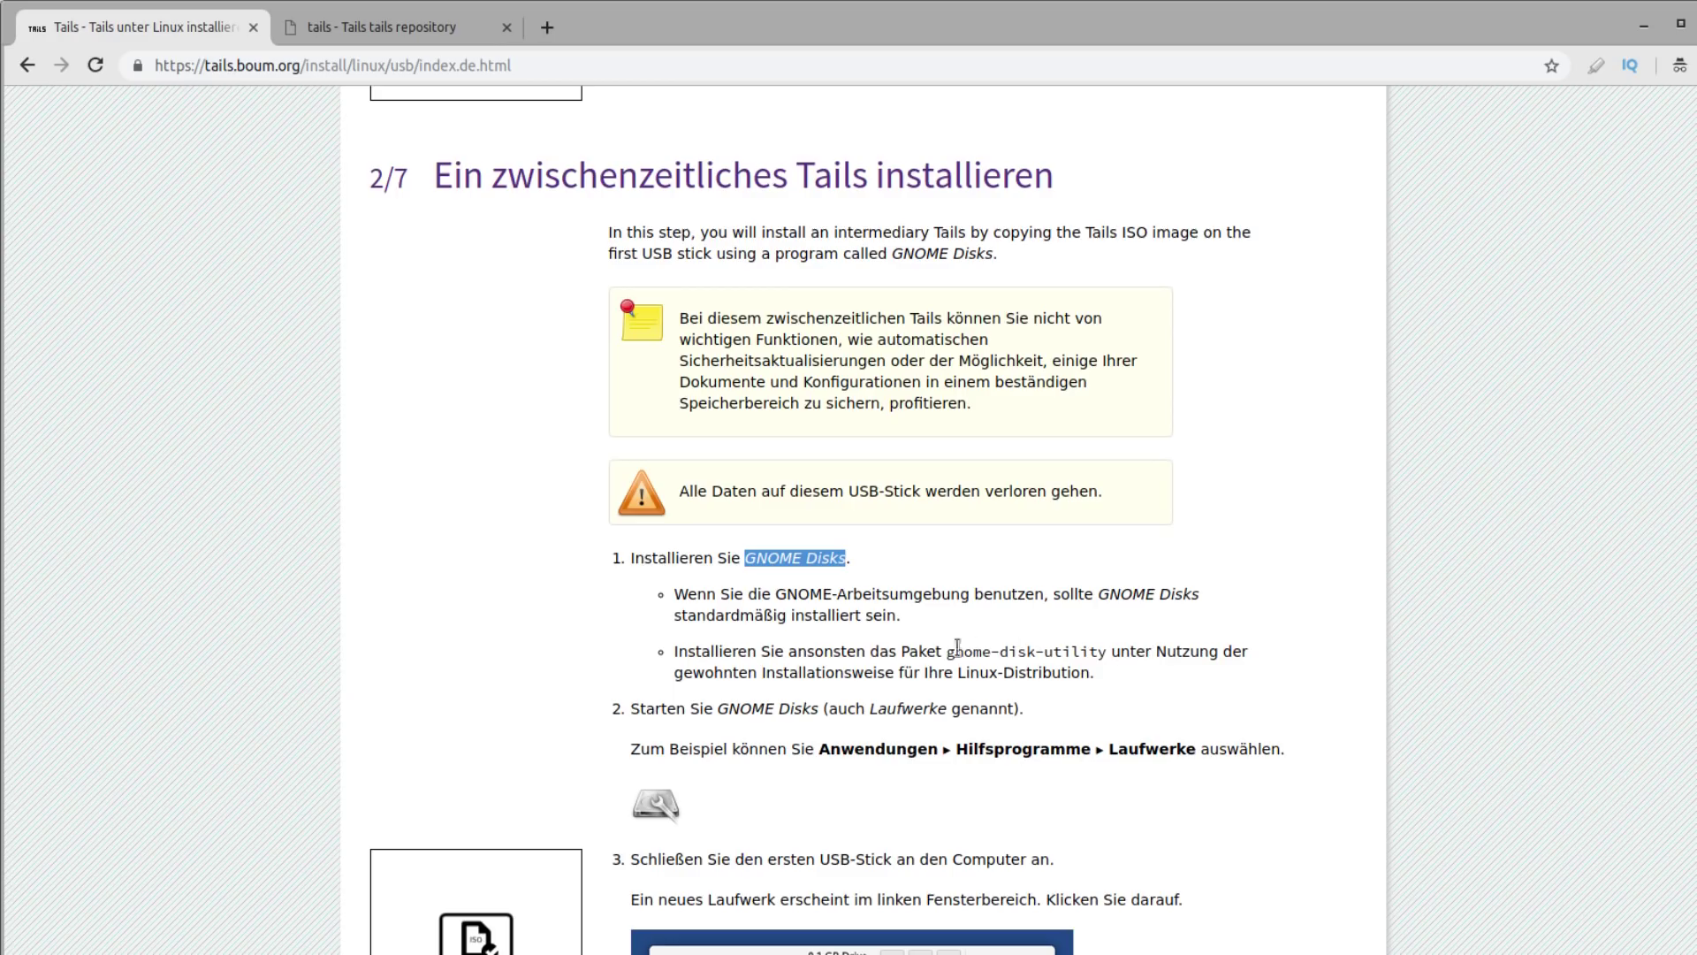
left_click_drag(947, 652, 1107, 654)
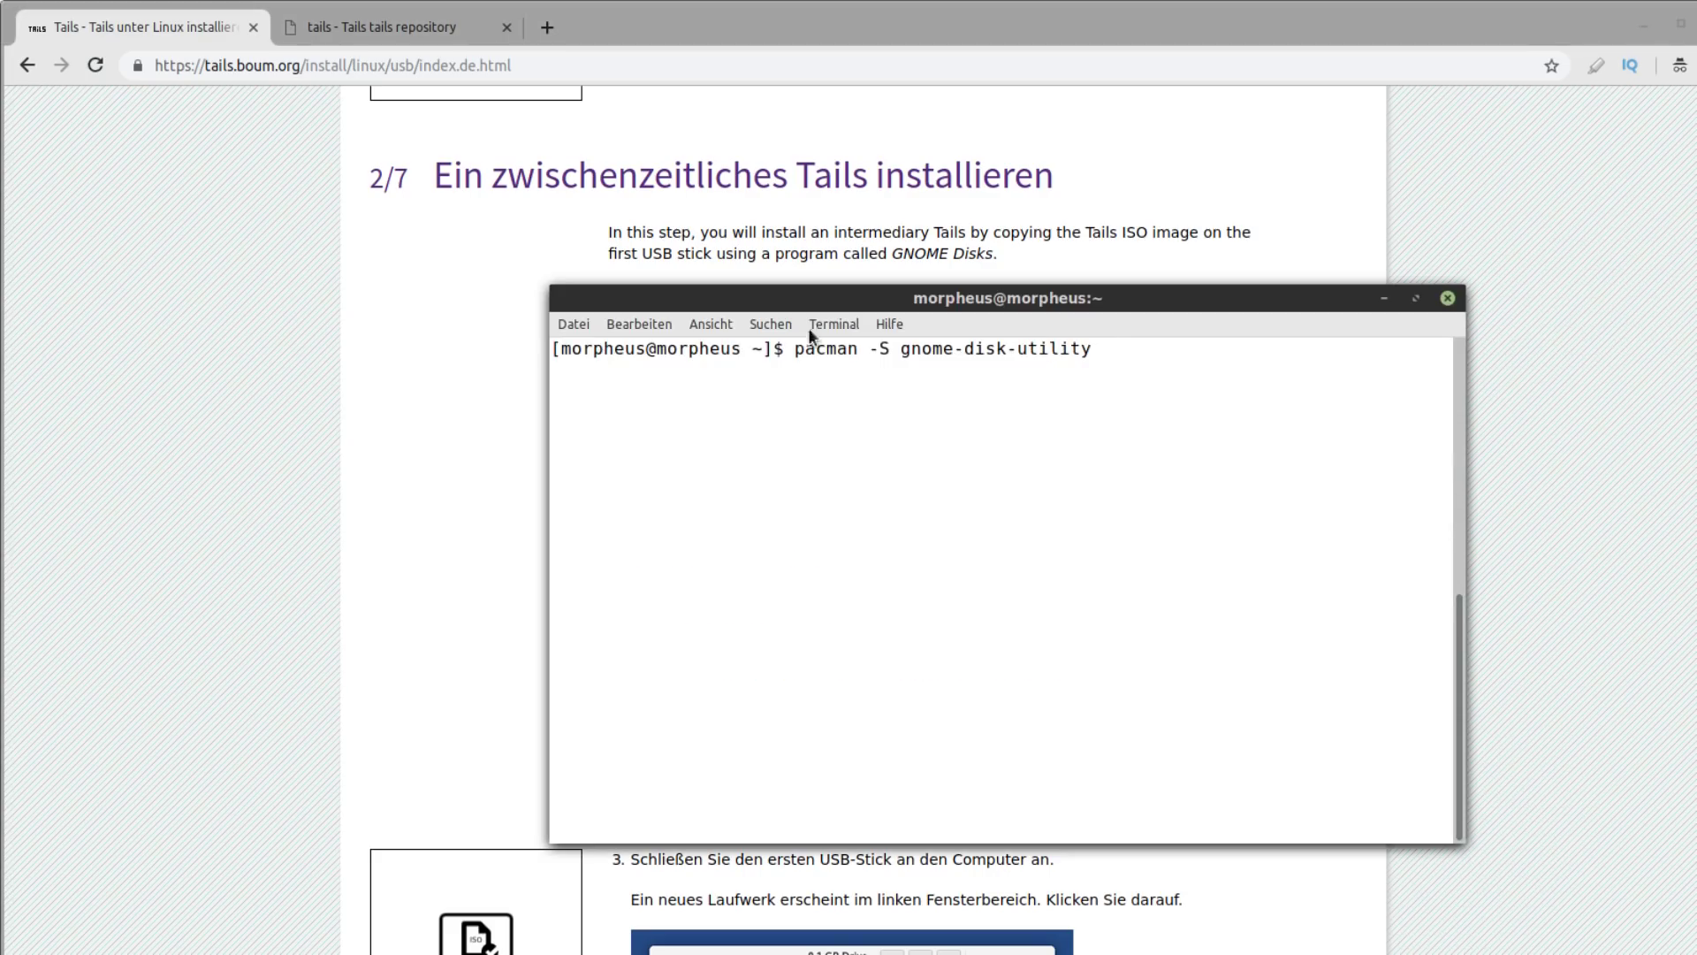
Move the terminal aside and select its pacman -S gnome-disk-utility command line
left_click_drag(827, 294, 696, 287)
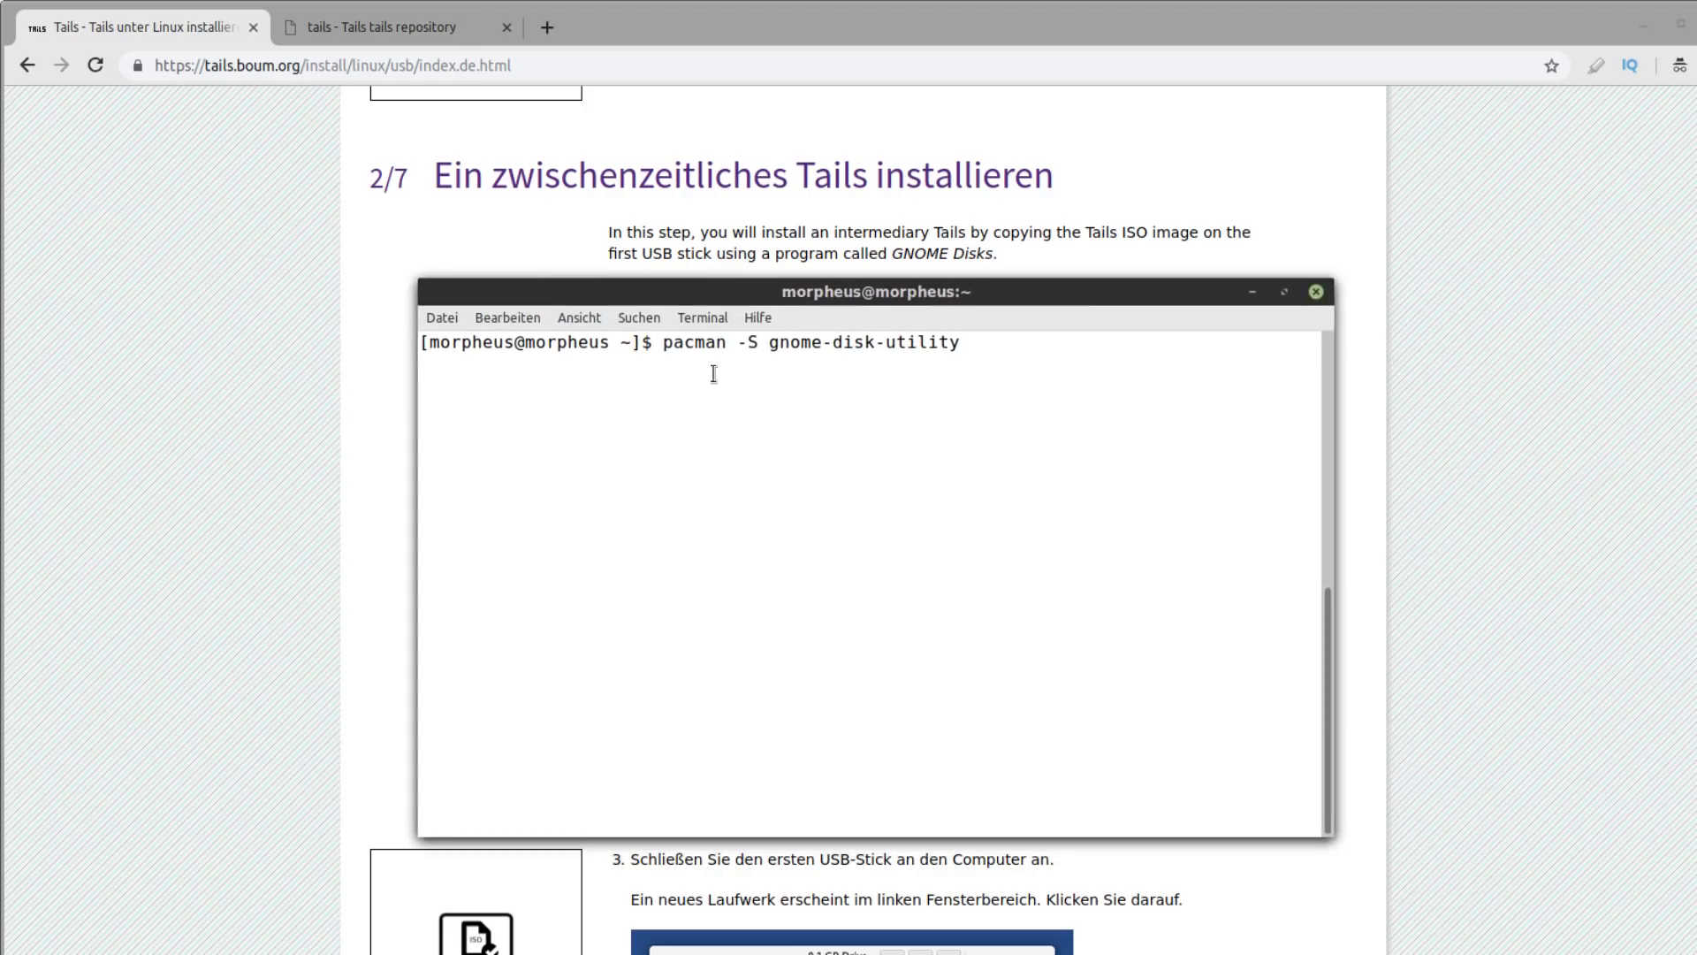
left_click_drag(662, 343, 762, 343)
left_click_drag(830, 334, 978, 341)
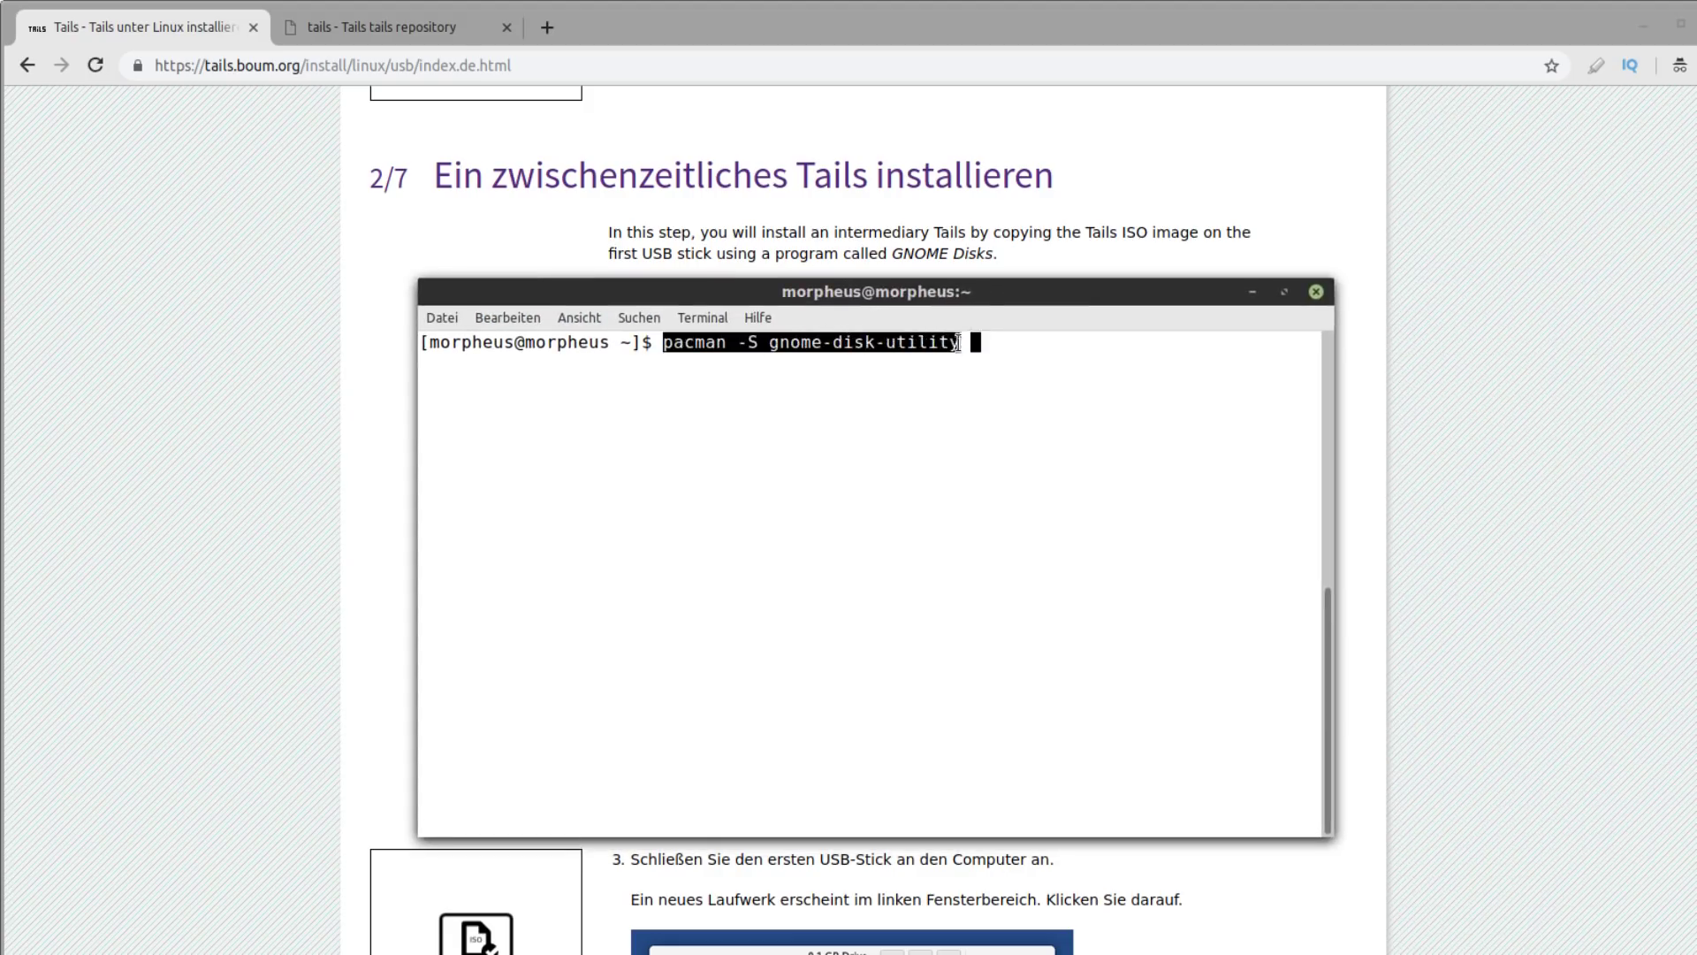
left_click(1069, 483)
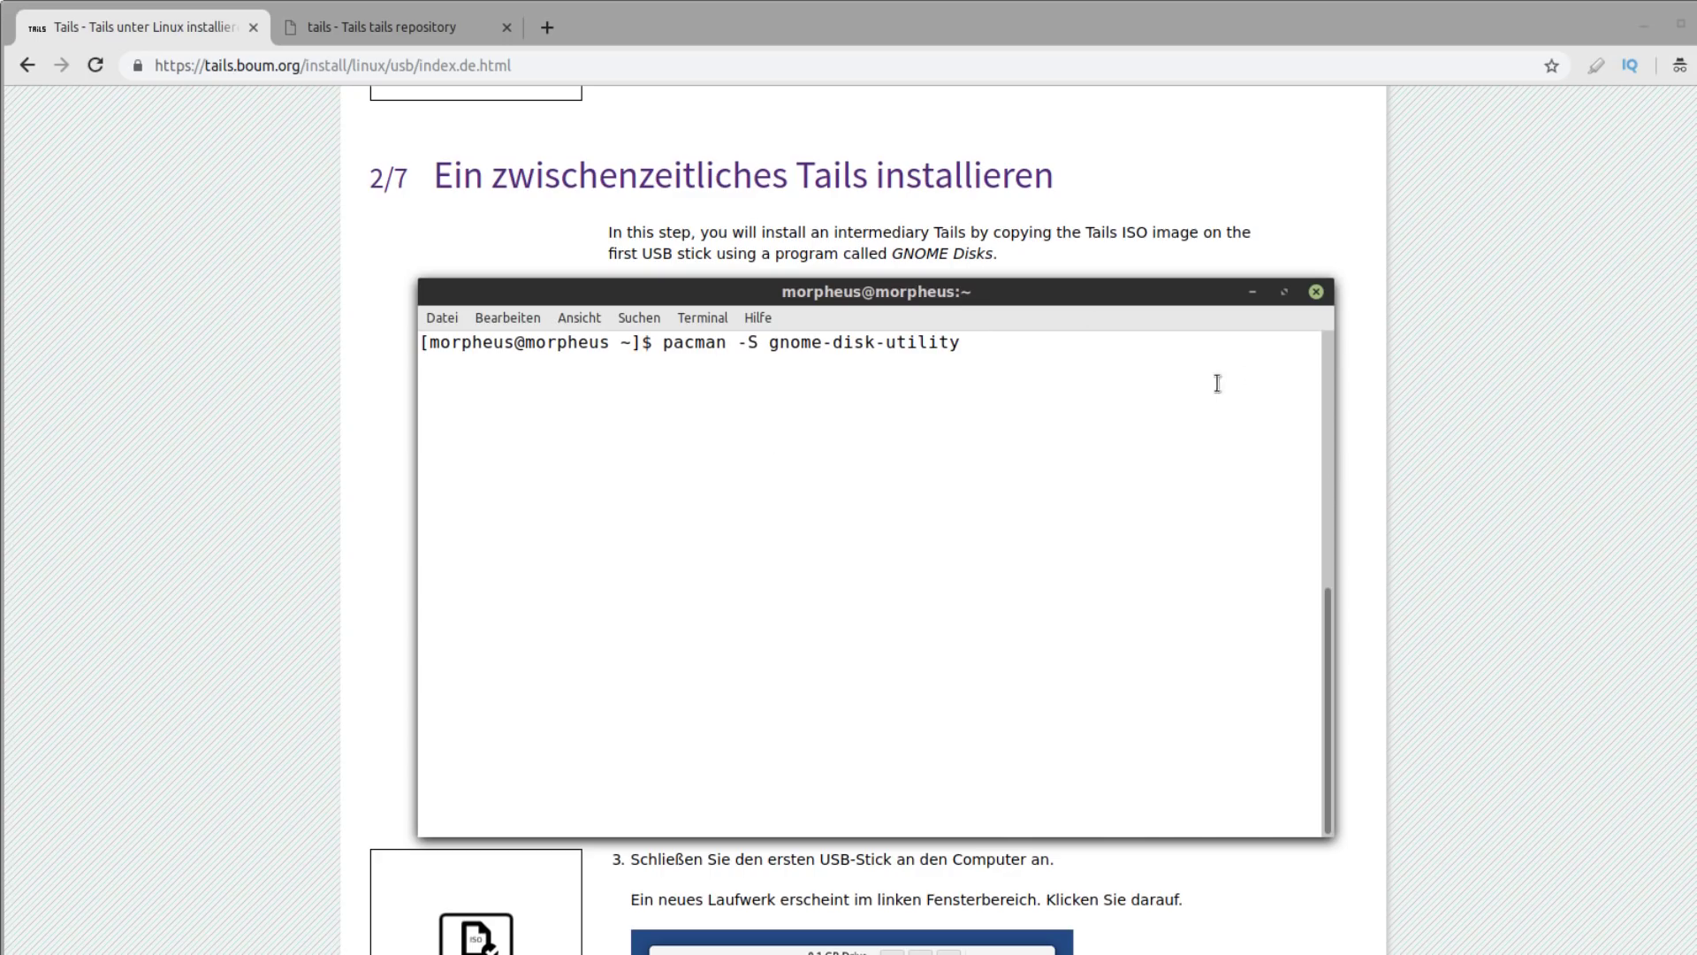
left_click(1583, 438)
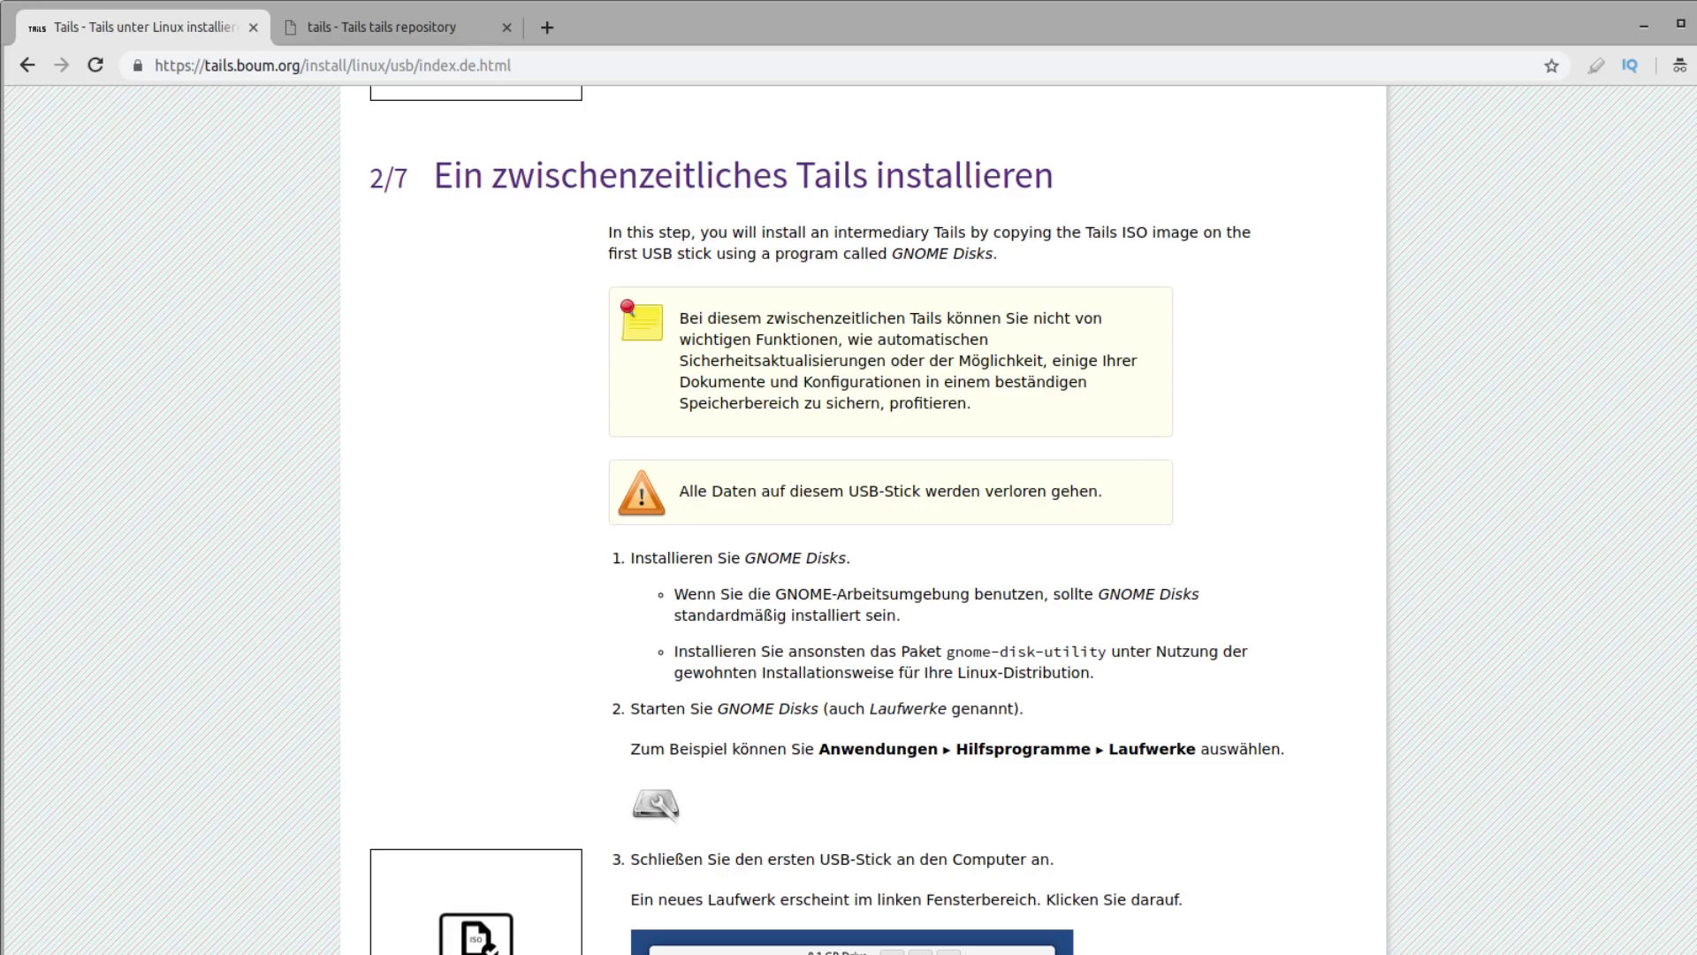
Strip 'pacman -S' and run gnome-disk-utility alone, which fails with 'Kommando nicht gefunden'
key("alt+Tab")
key("ctrl+Left")
key("ctrl+Left")
key("ctrl+Left")
key("BackSpace")
key("BackSpace")
key("BackSpace")
key("BackSpace")
key("Return")
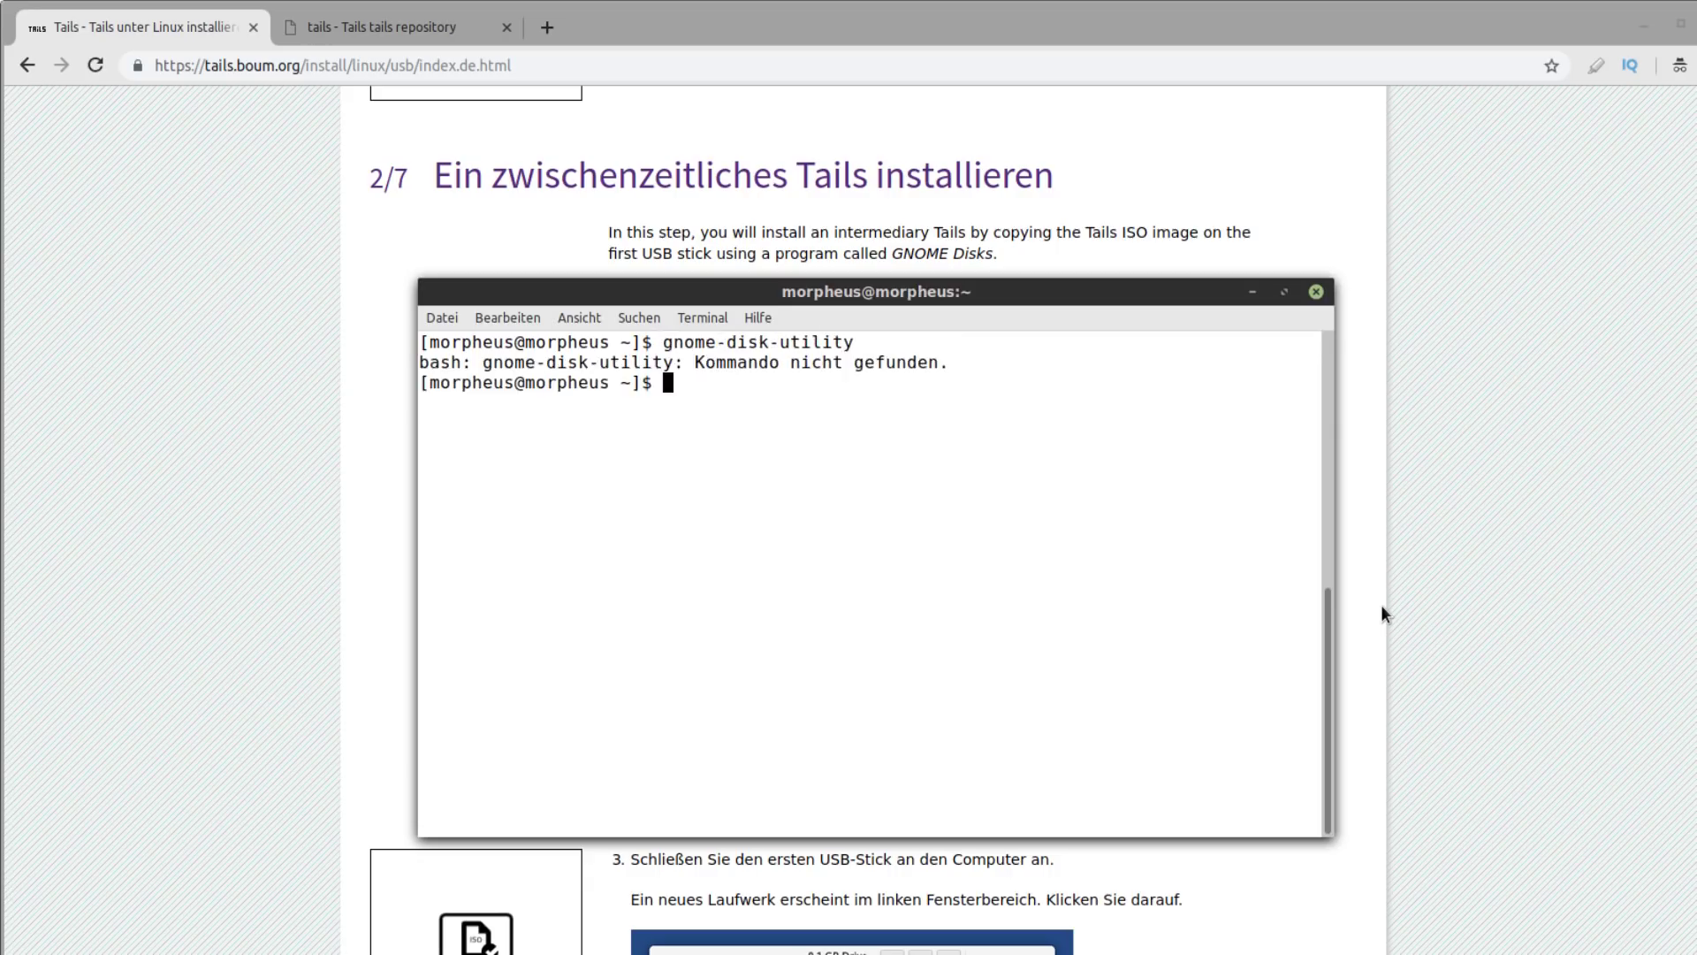
key("alt+Tab")
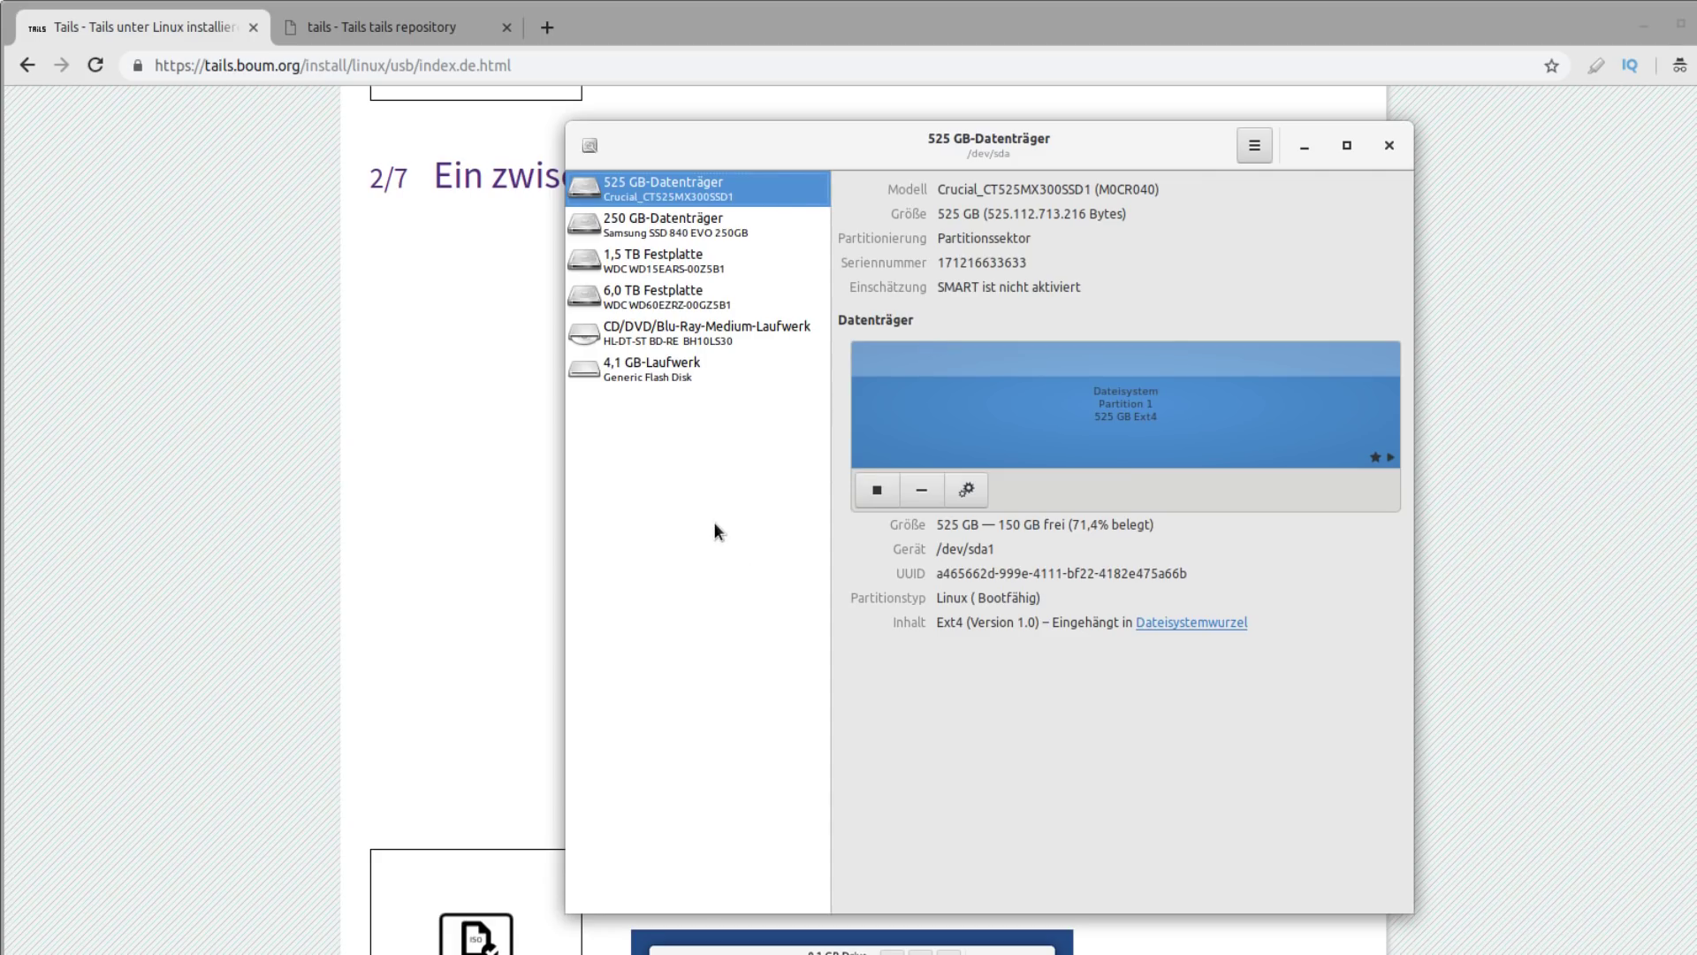
Launch Laufwerke by searching 'lauf' and select the 4,1 GB flash drive at /dev/sde
key("super")
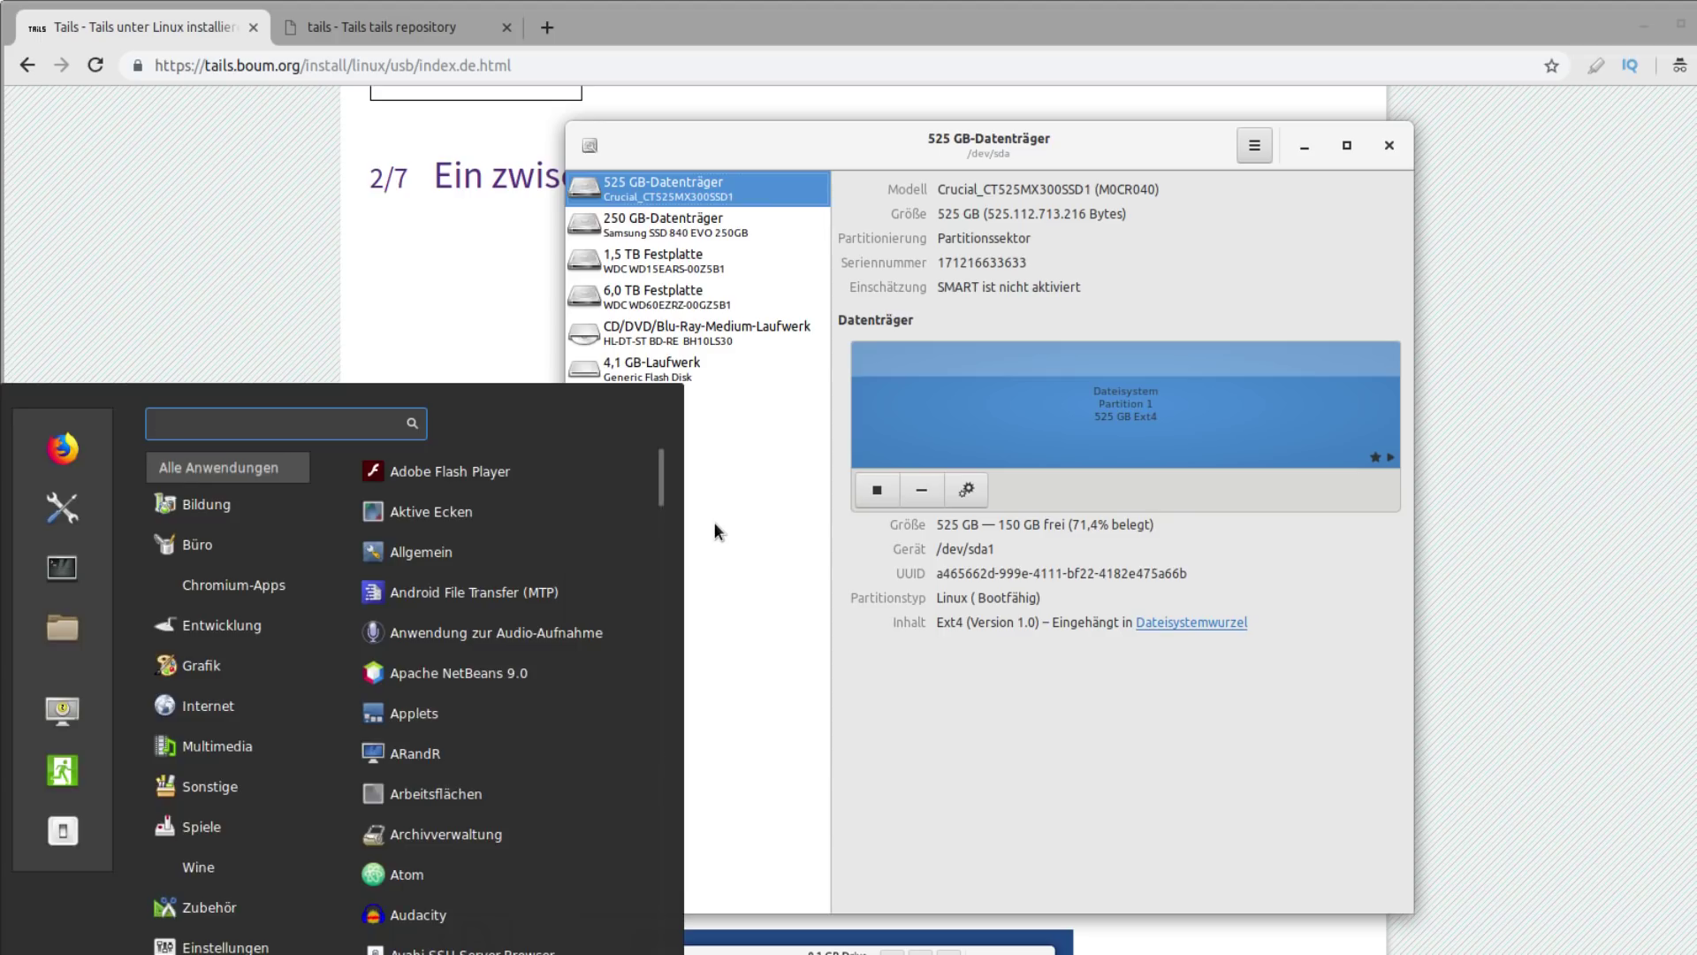
type("lauf")
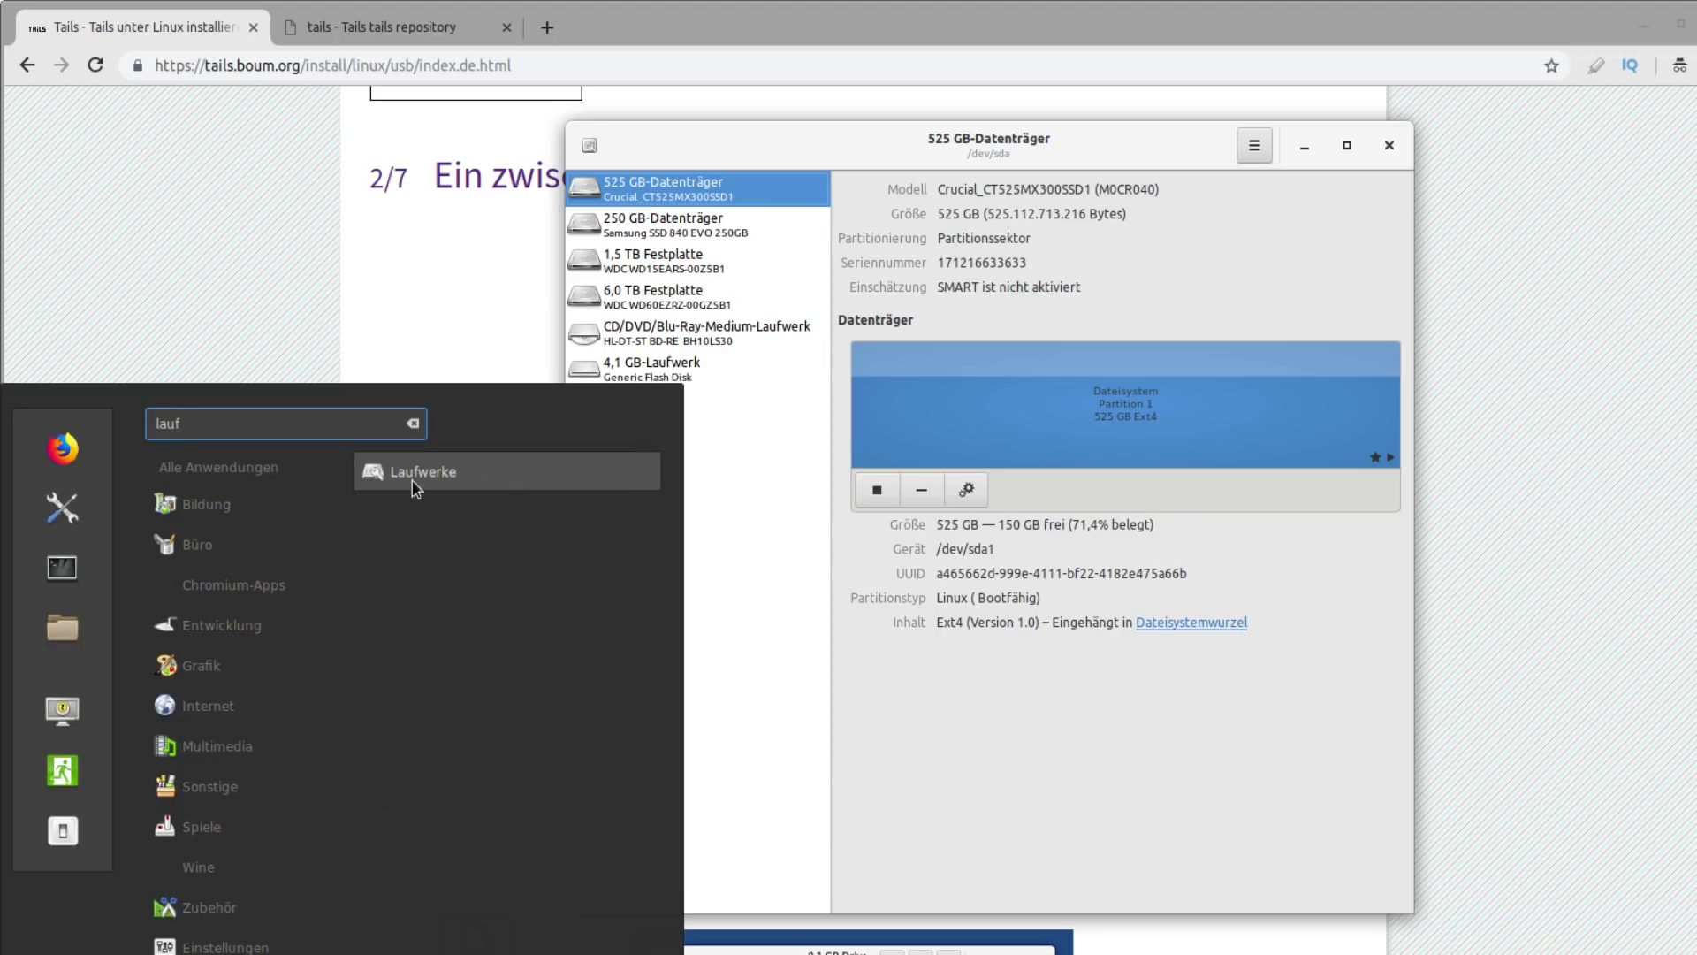
left_click(937, 208)
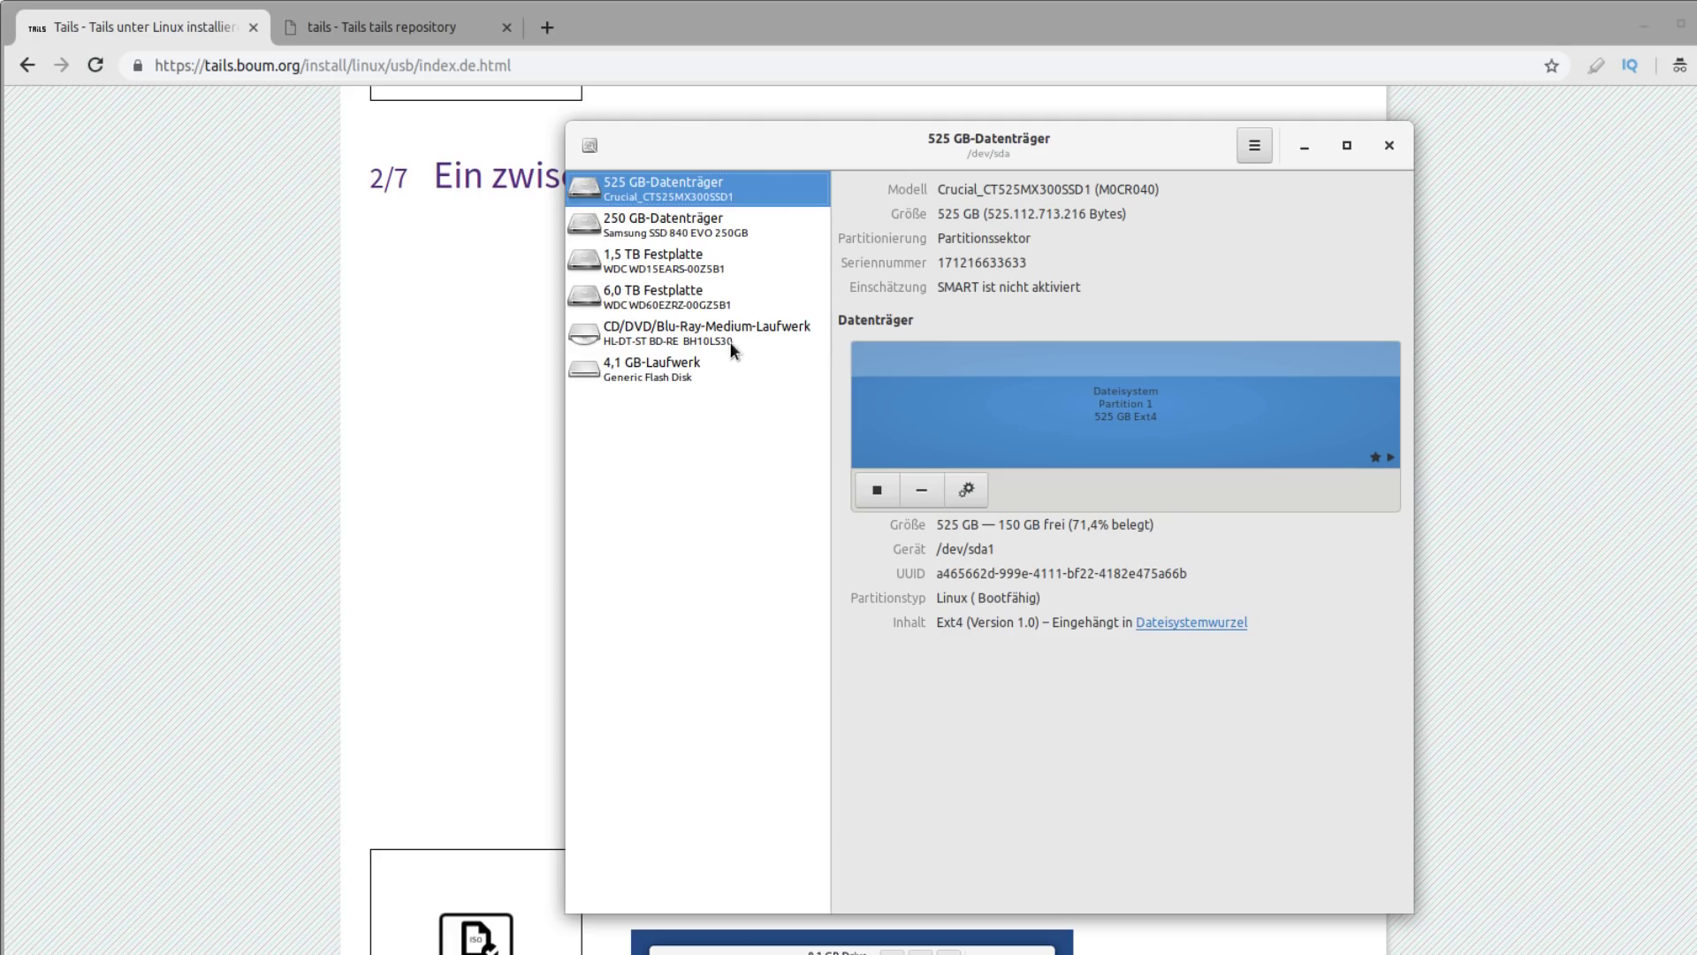
left_click(719, 375)
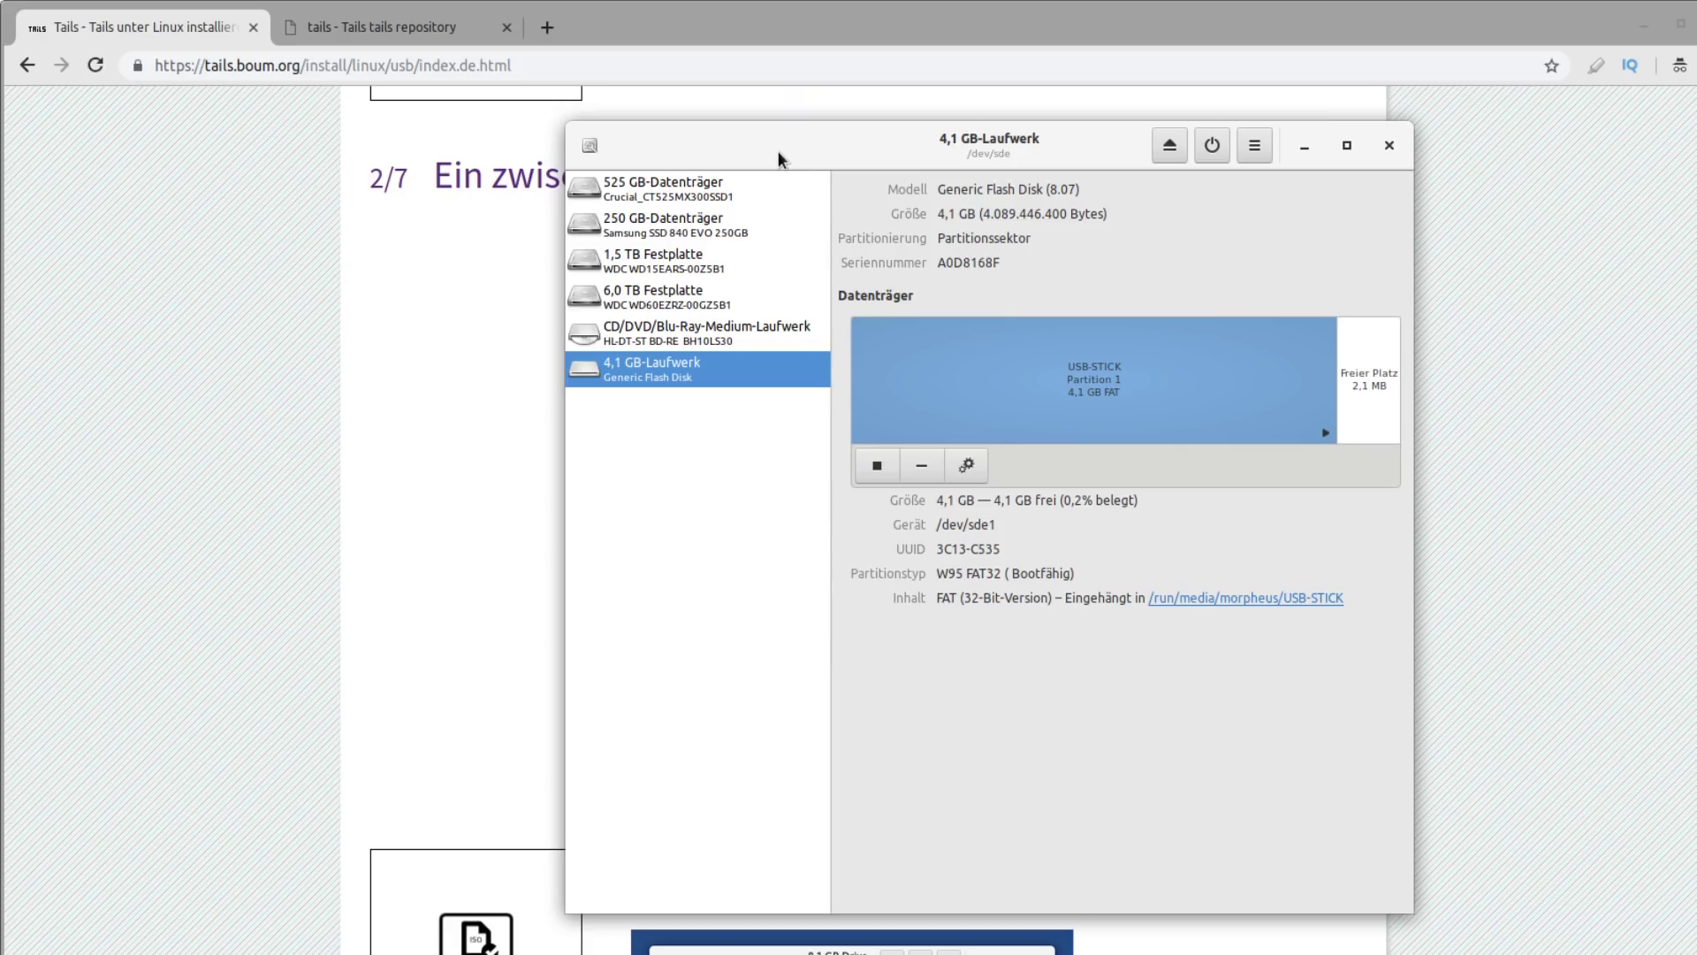
scroll(778, 150, "up", 2)
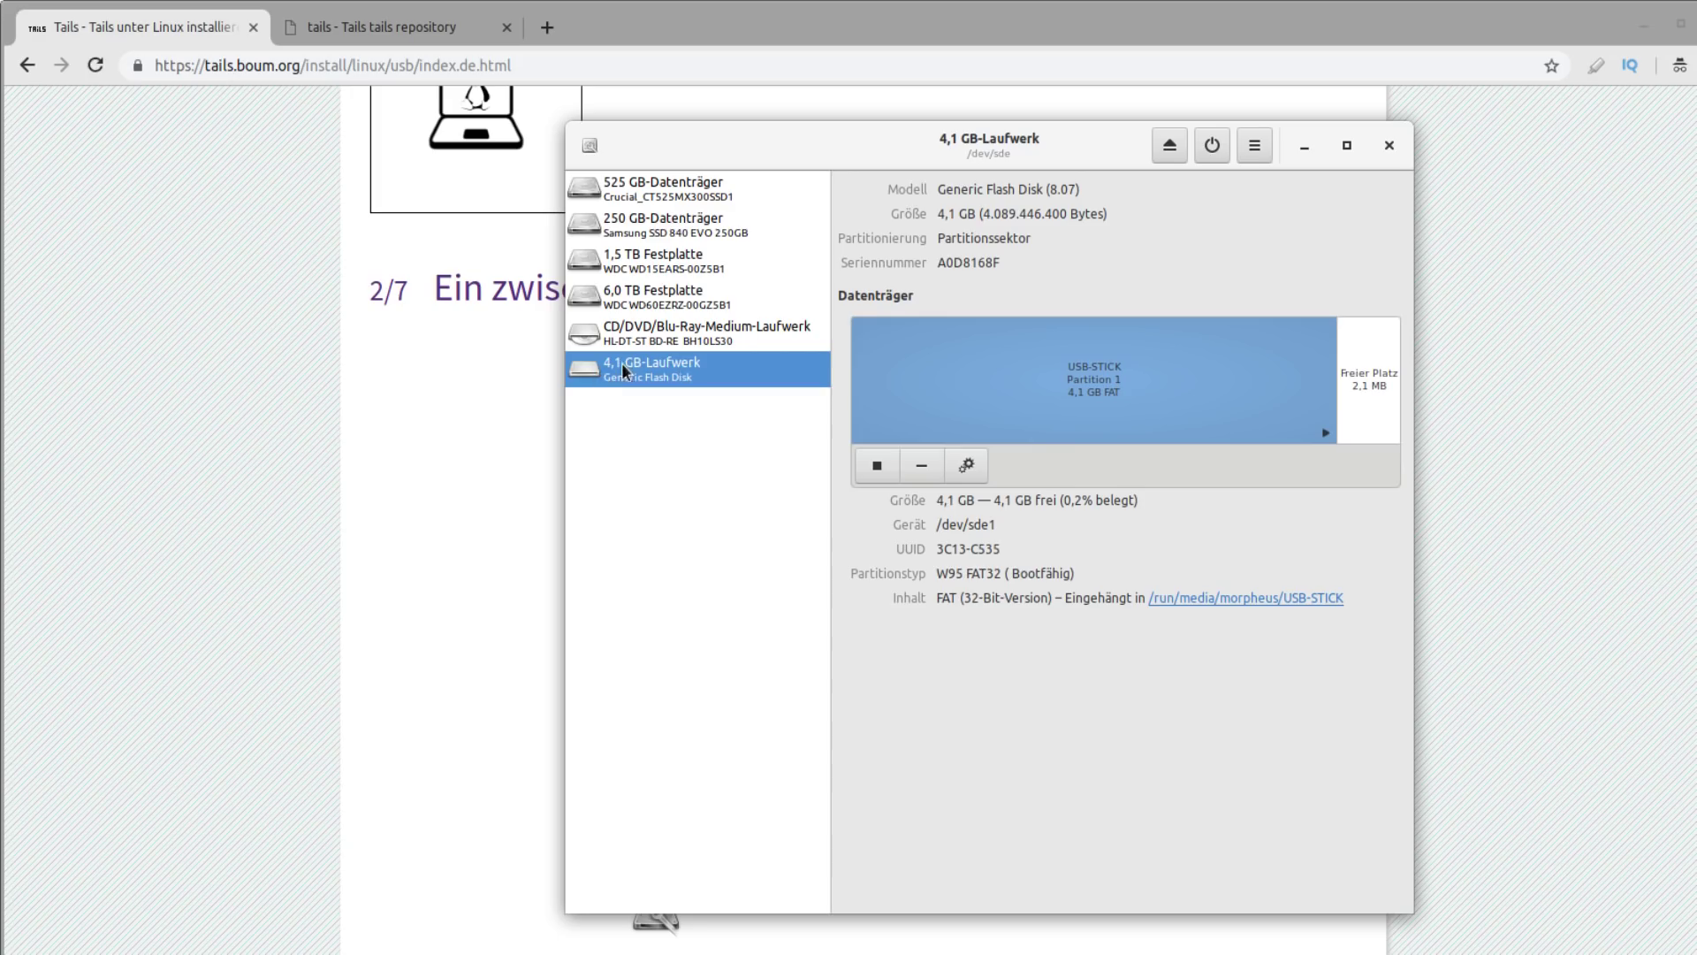
Restore tails-amd64-3.10.1.iso onto the 4,1 GB drive via 'Laufwerksabbild wiederherstellen…' and start it
left_click(1256, 147)
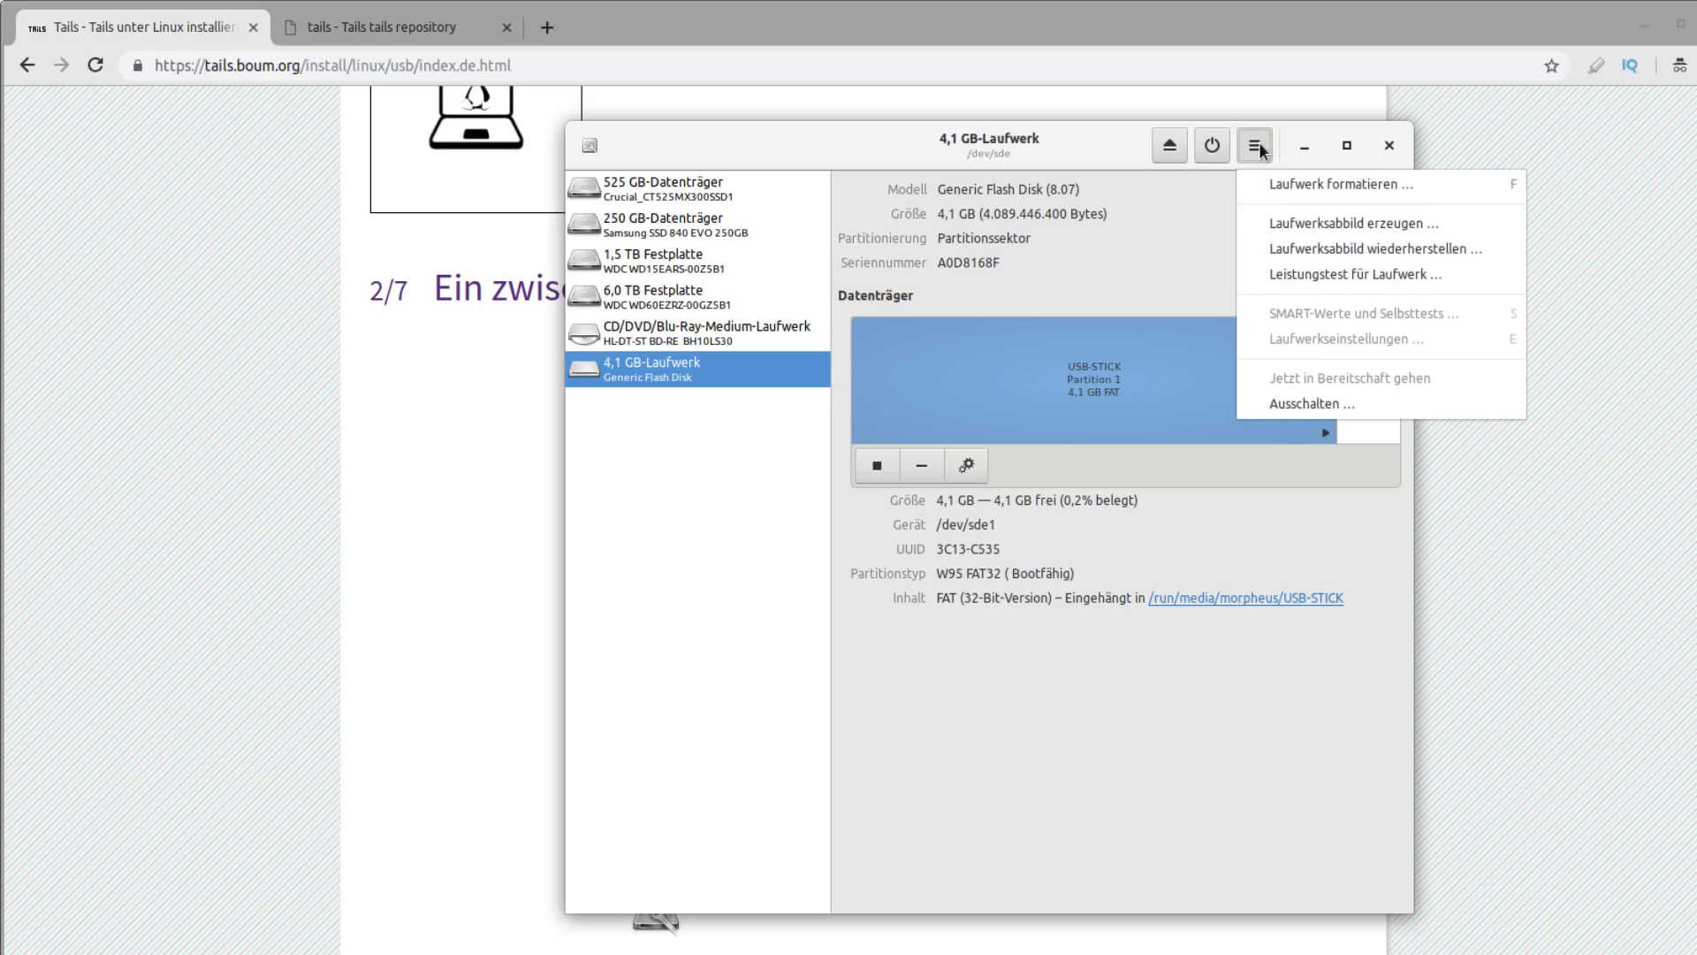
left_click(1287, 249)
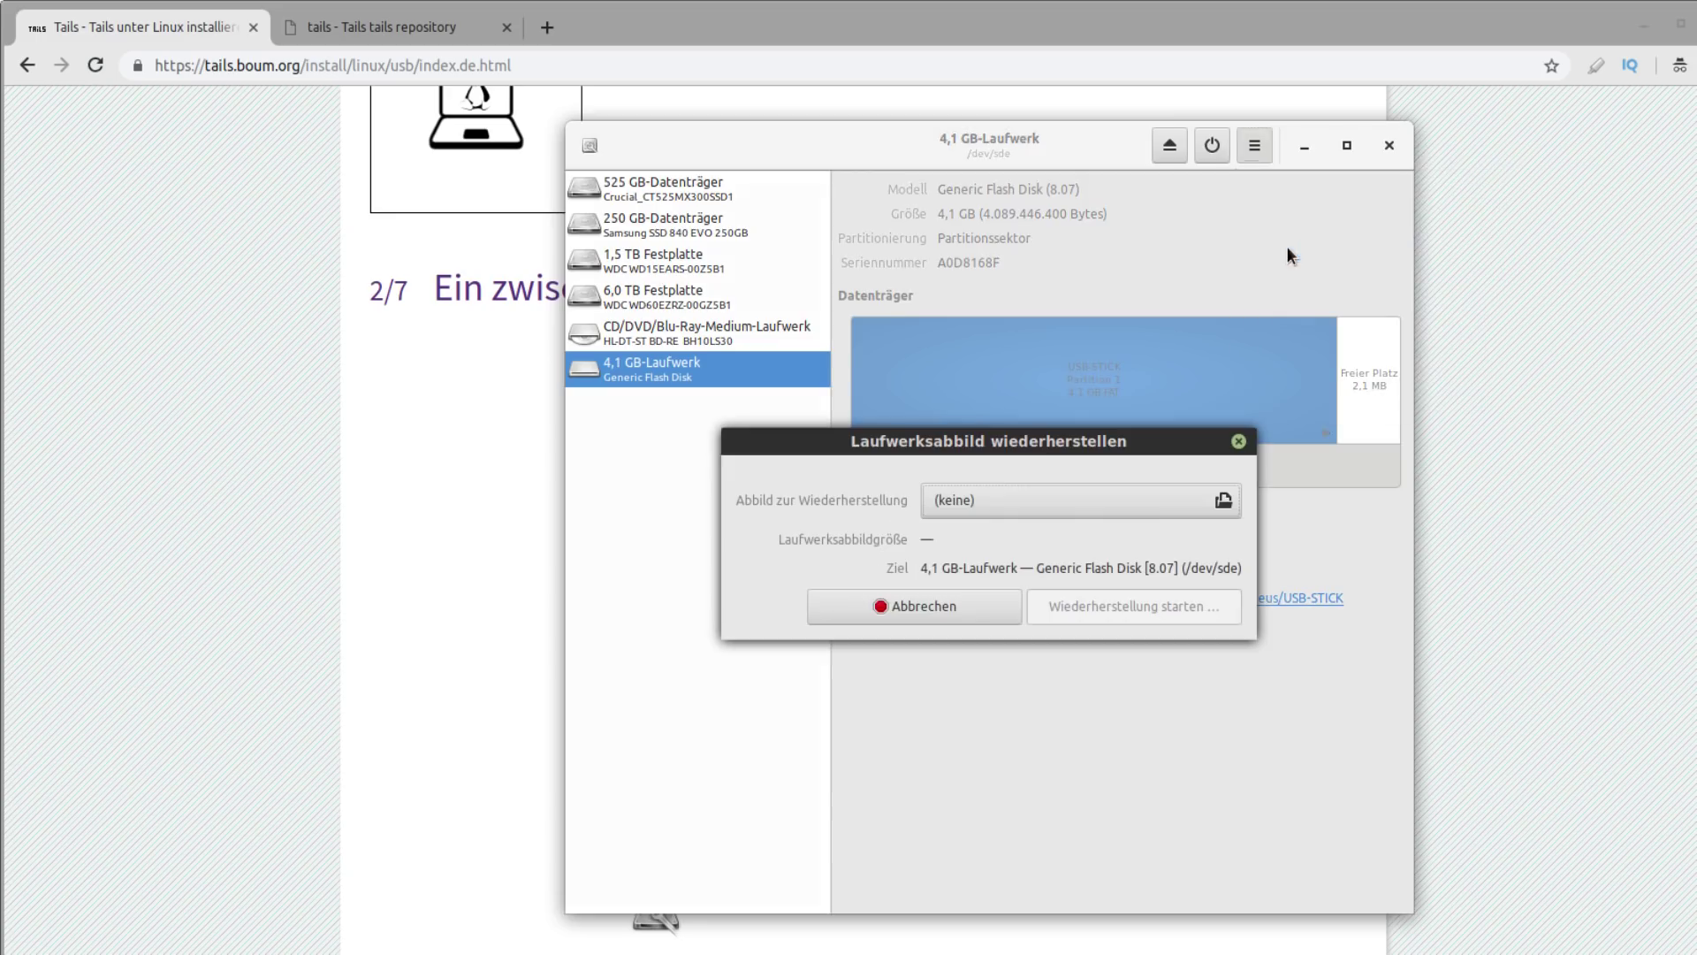
left_click_drag(1013, 452, 974, 325)
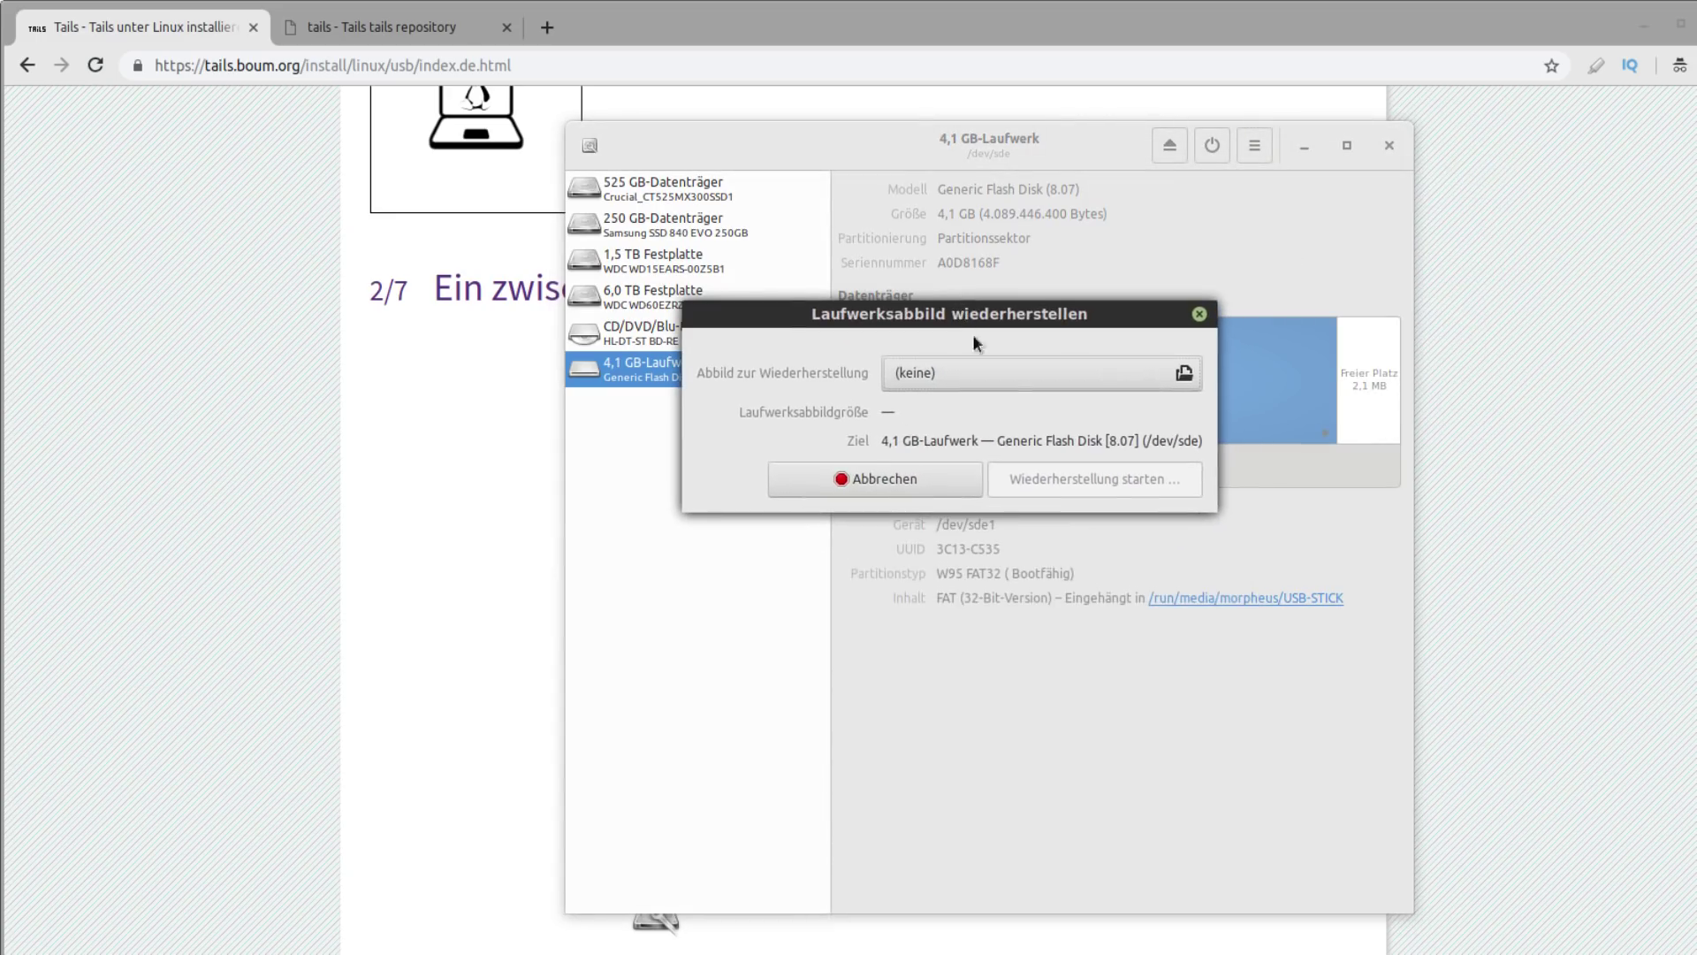
left_click(1046, 369)
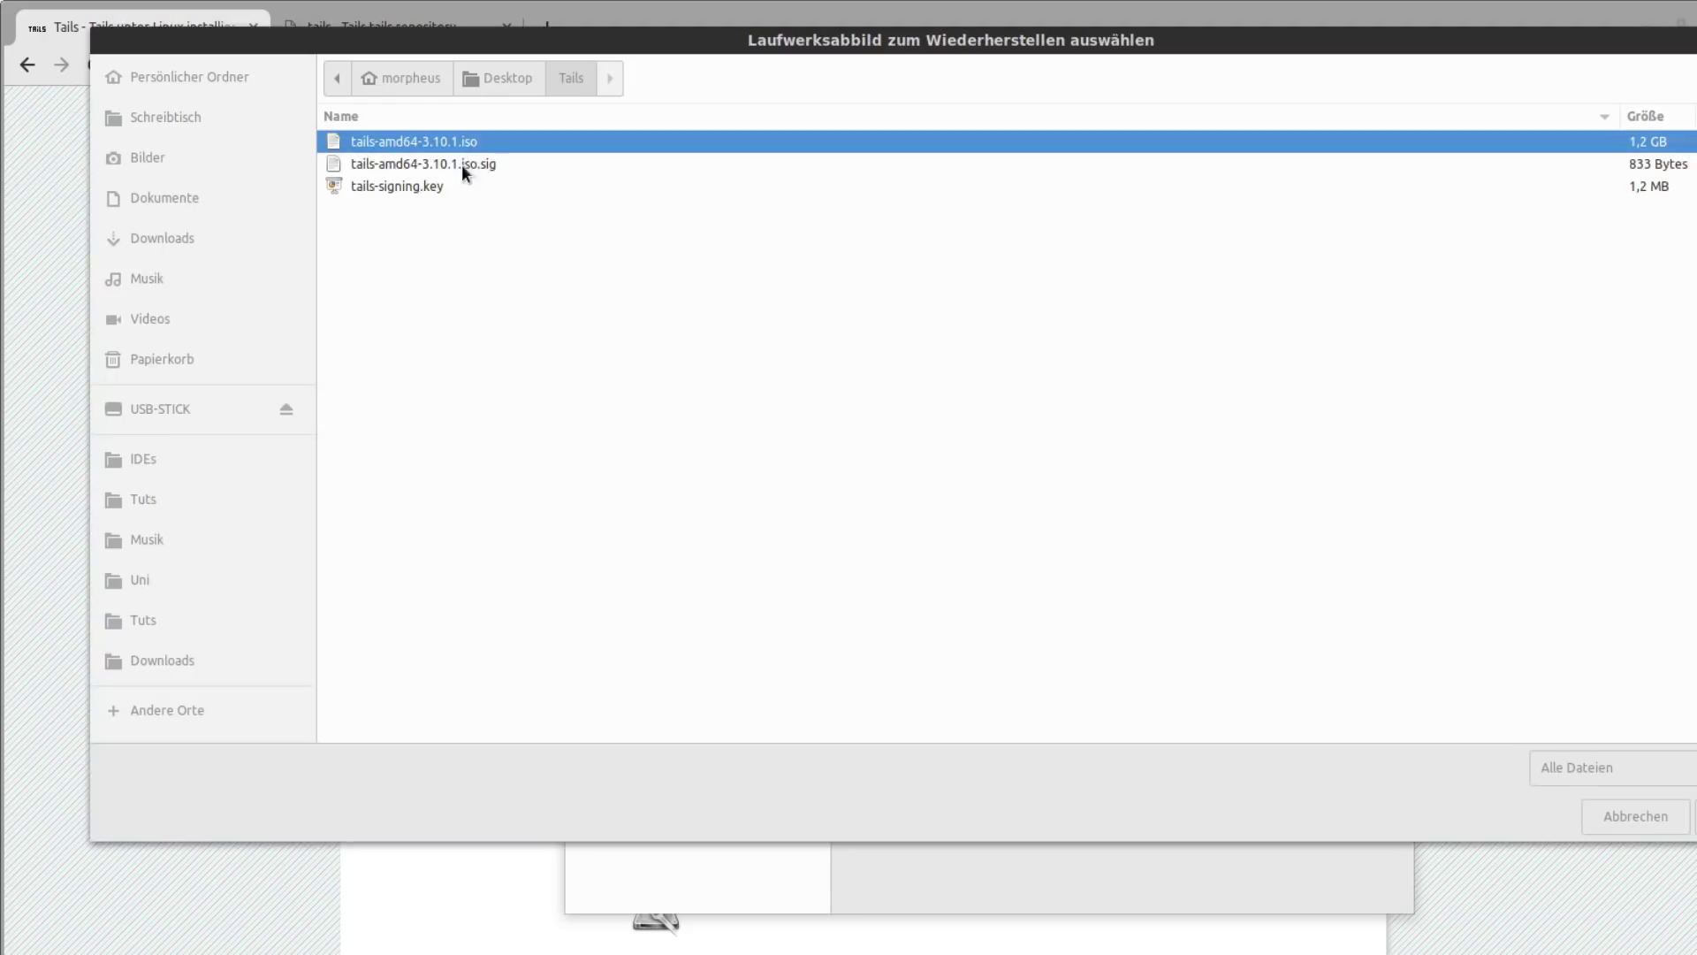
left_click(461, 164)
left_click(450, 143)
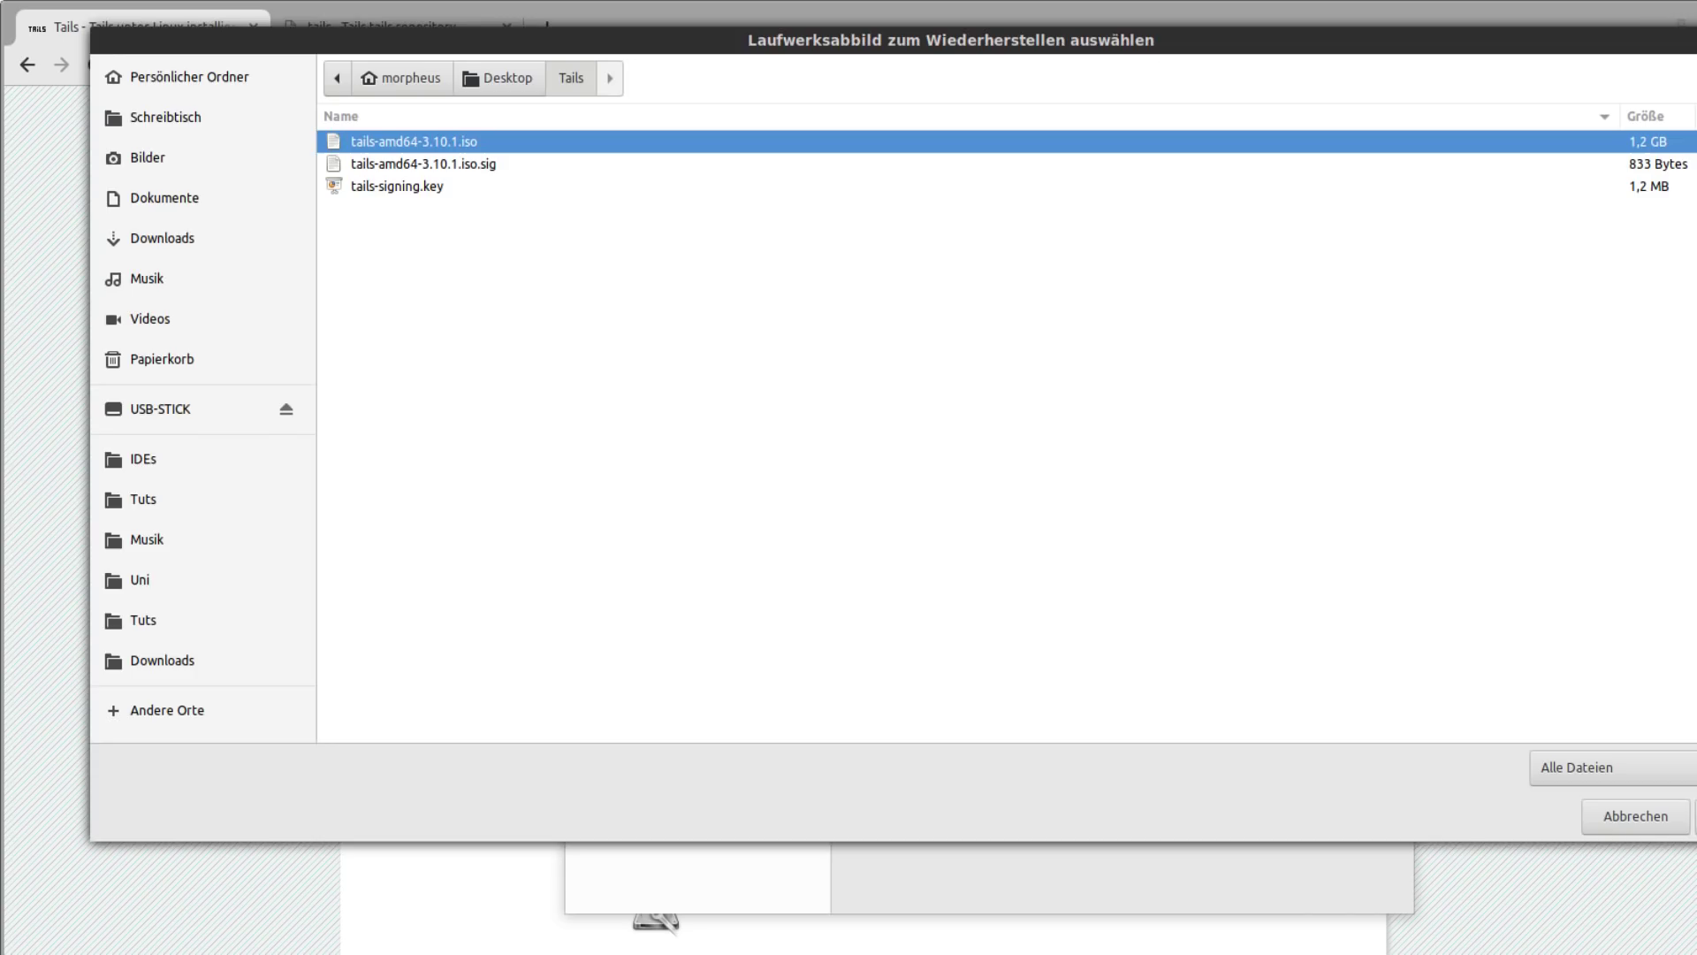
key("Return")
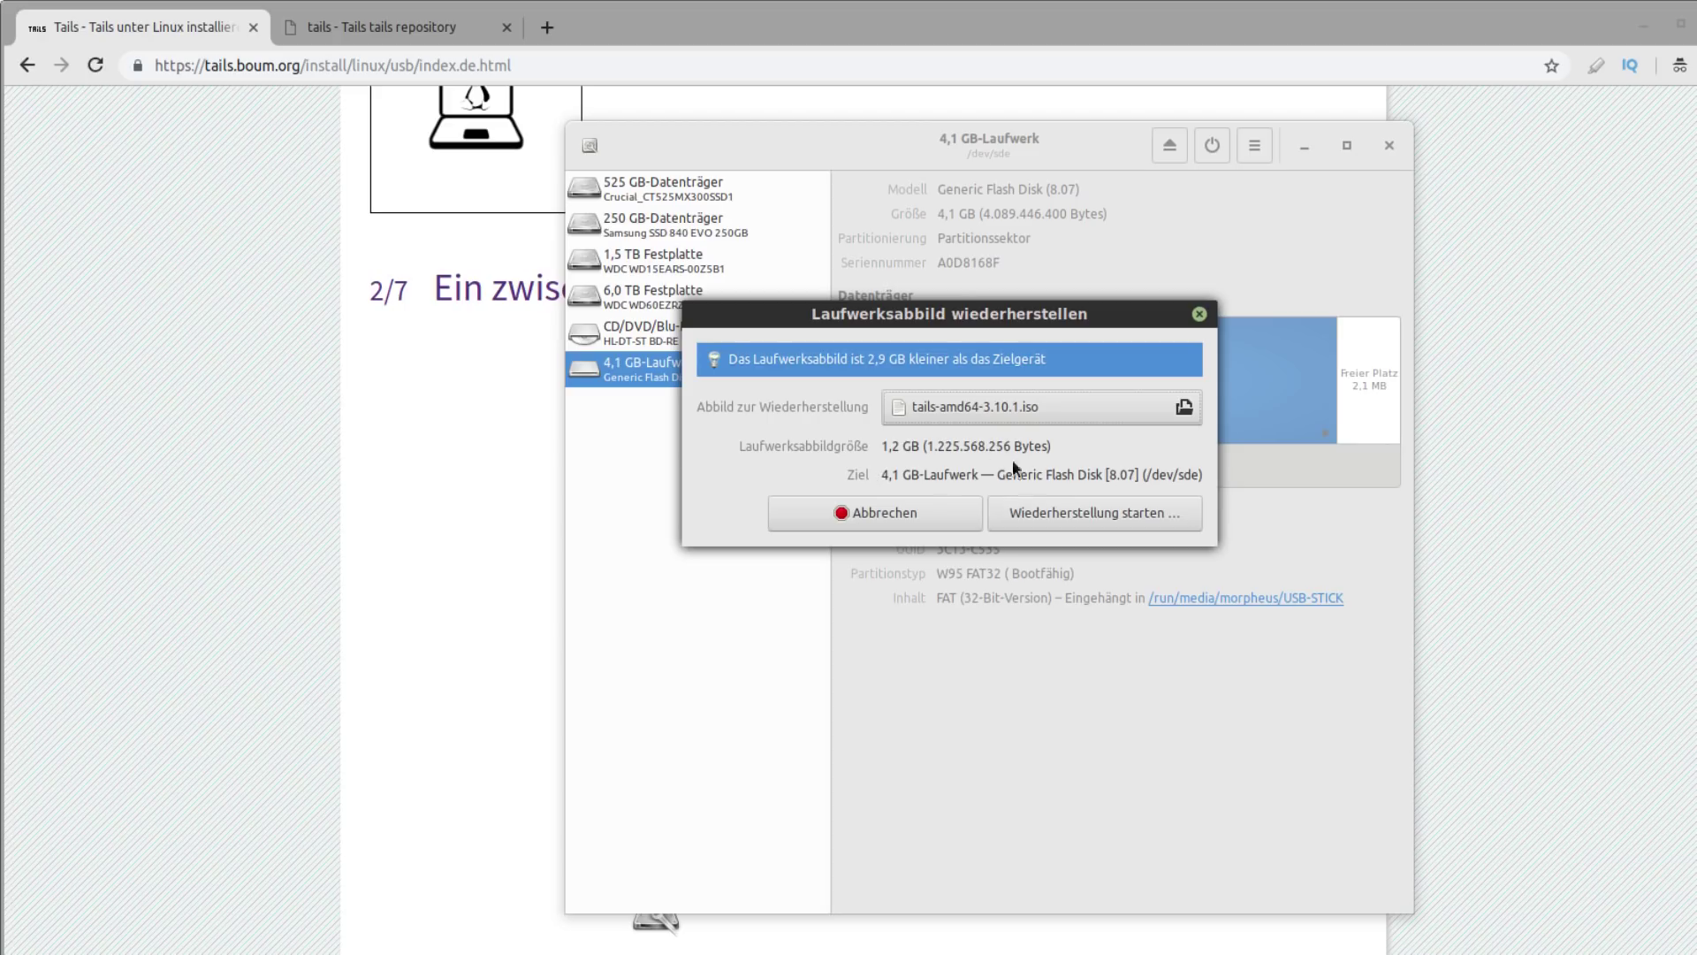
left_click(1072, 513)
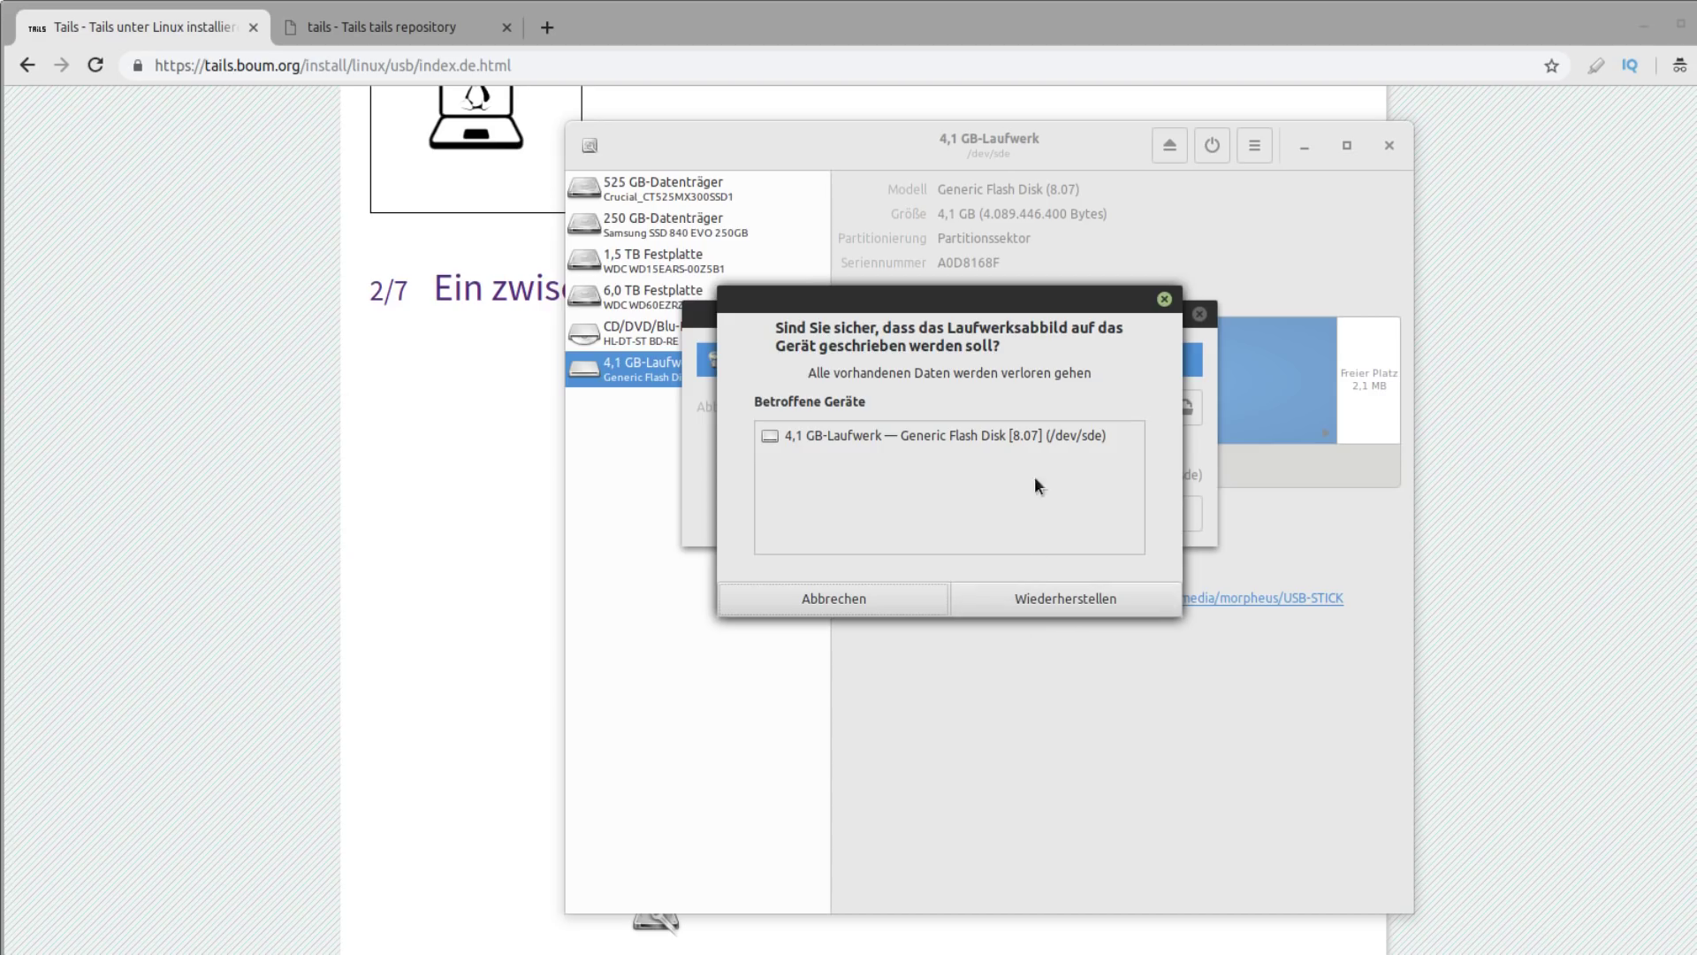
Confirm writing the Tails image to /dev/sde, overwriting the stick's existing data
left_click(1134, 594)
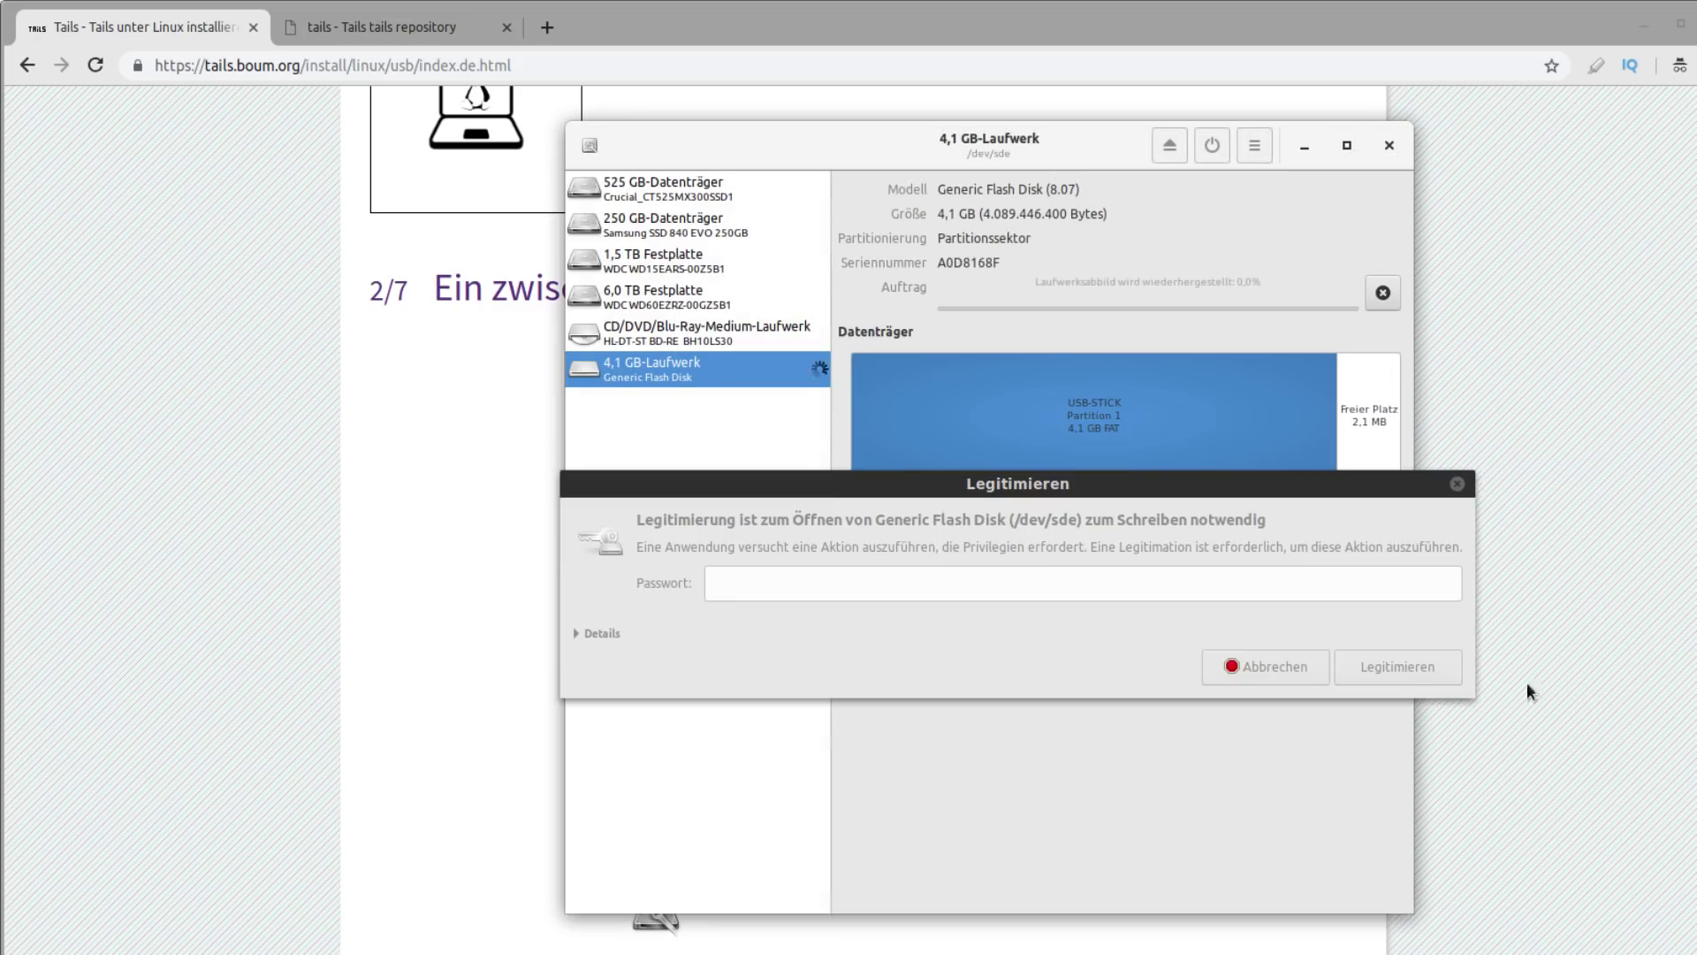
left_click(1040, 587)
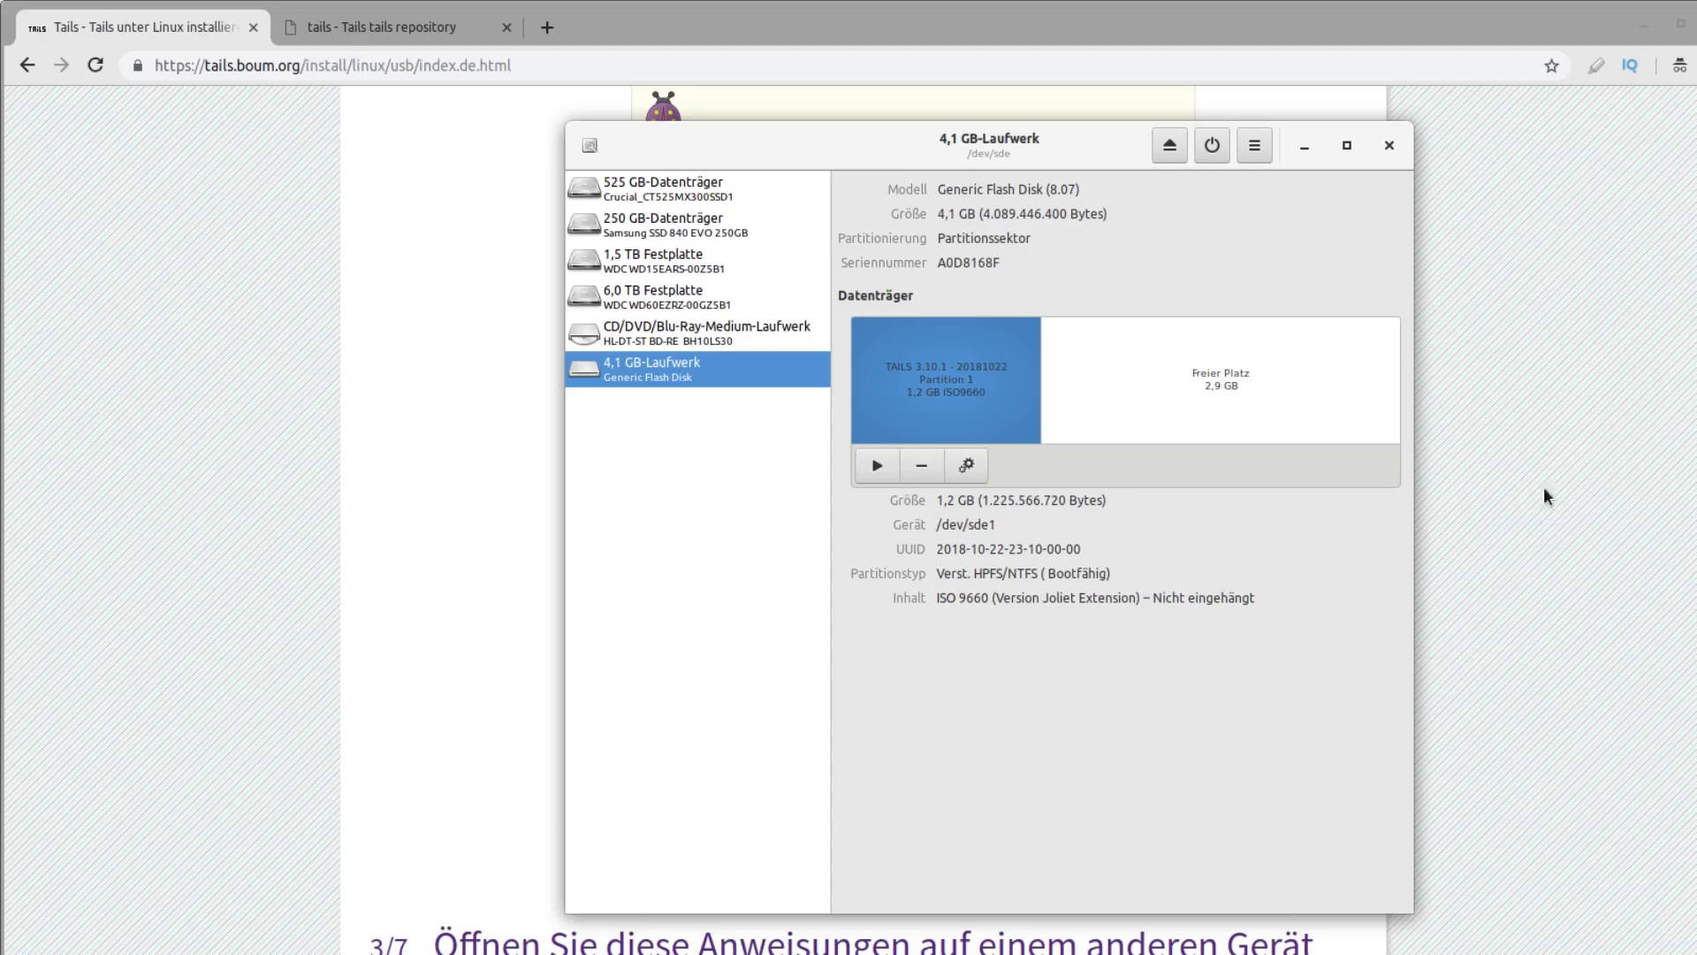
Close Disks, scroll to section 3/7 and point out its heading and the QR-code URL line
left_click(1513, 433)
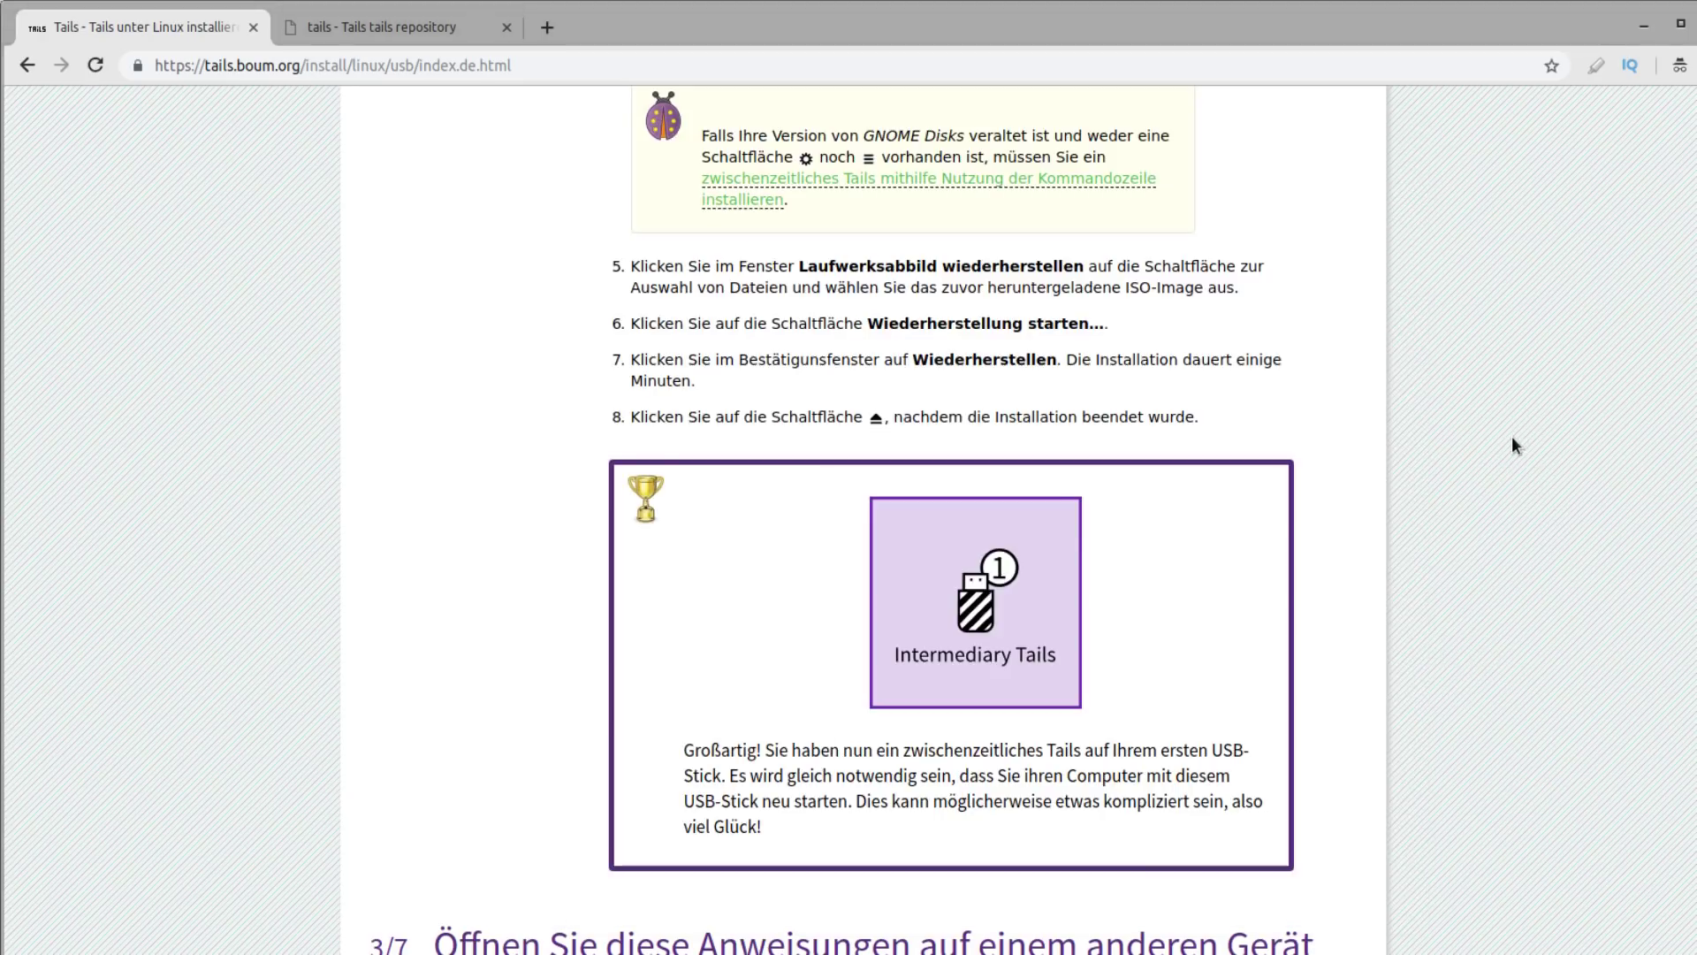
scroll(1459, 449, "down", 5)
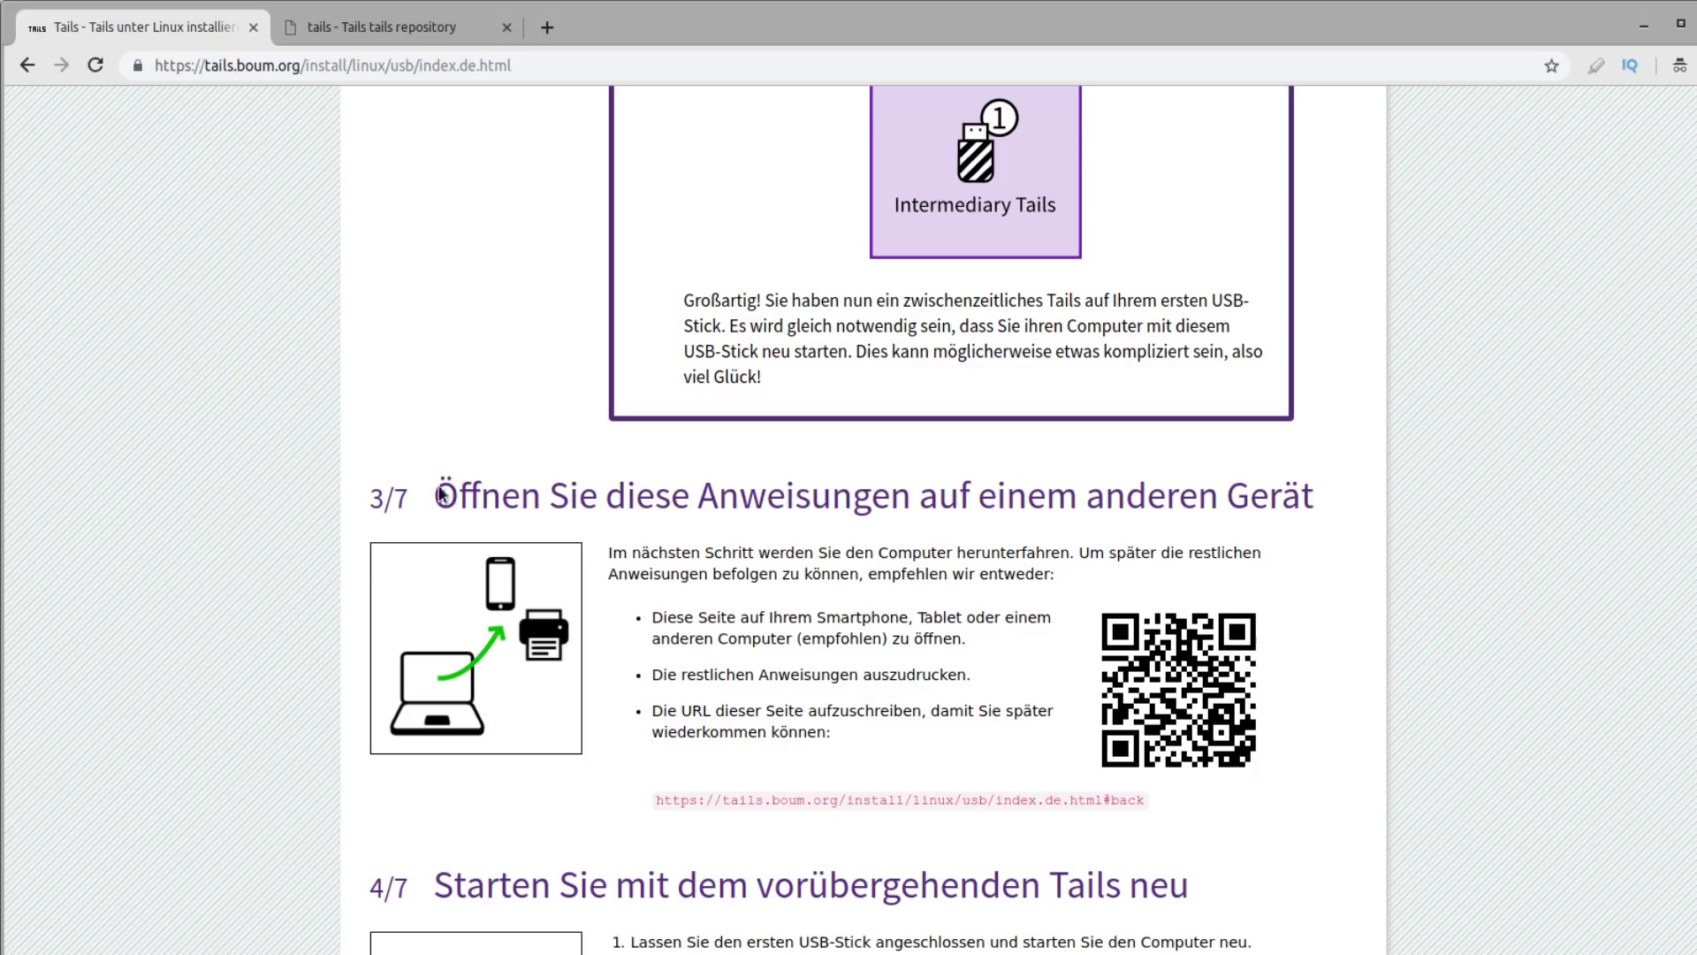
mouse_move(435, 495)
left_mouse_down()
mouse_move(1284, 536)
mouse_move(1262, 561)
left_mouse_up()
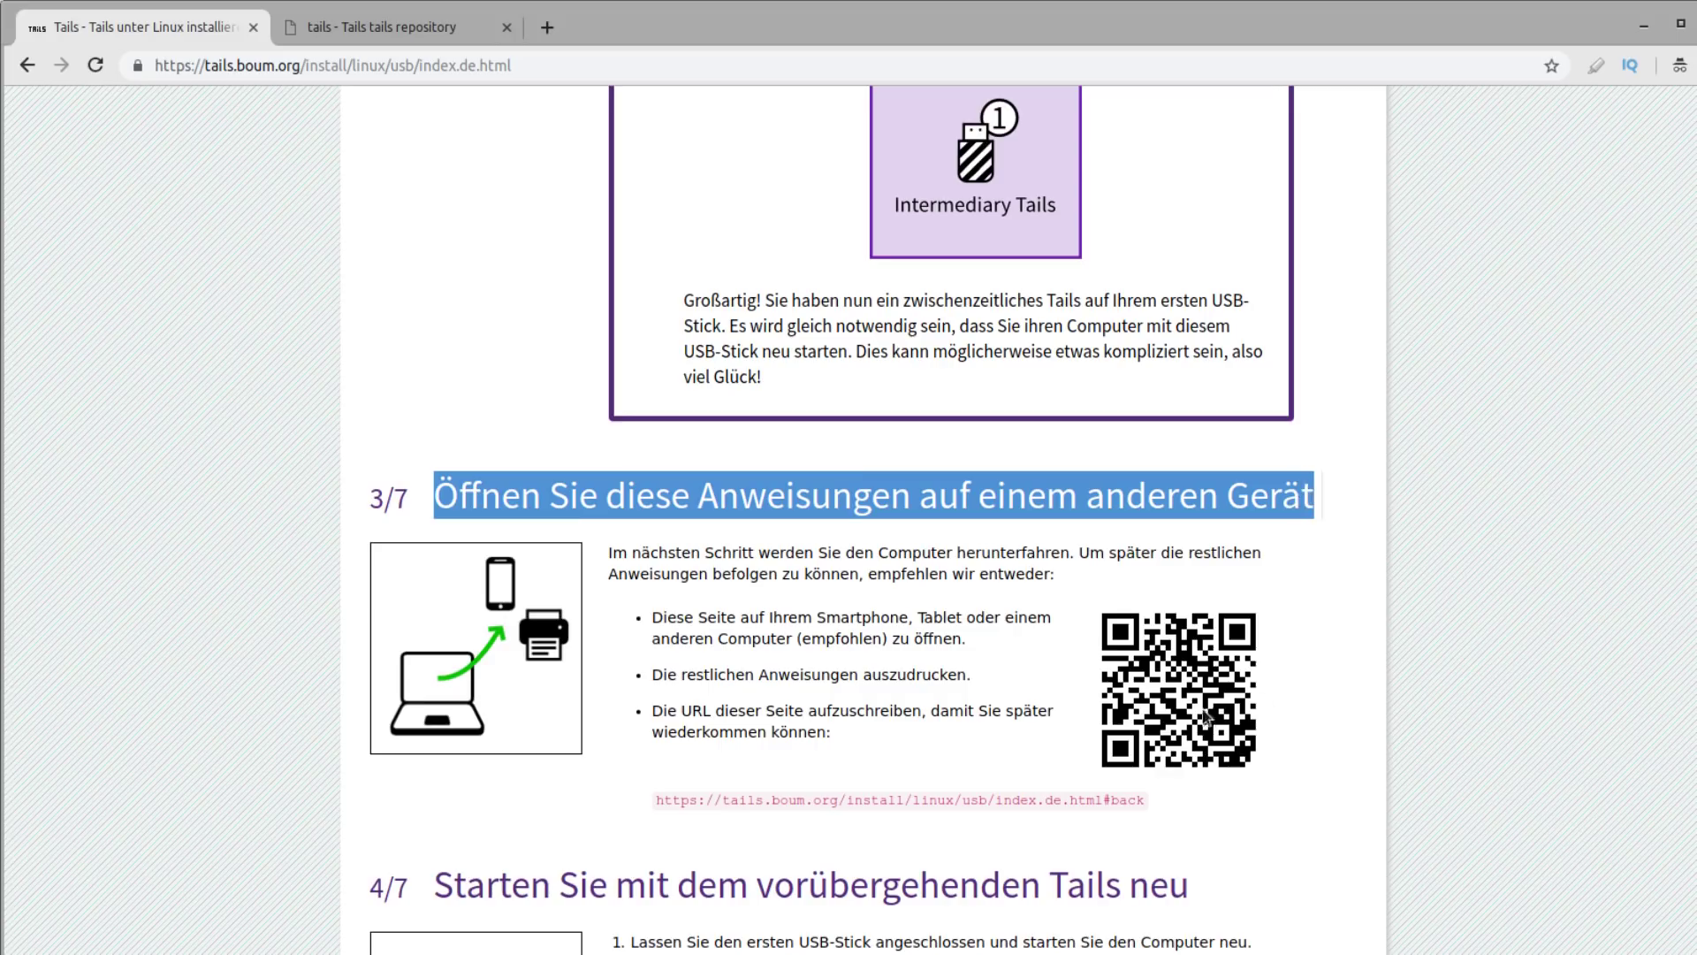
left_click(1199, 812)
triple_click(989, 805)
left_click(1533, 766)
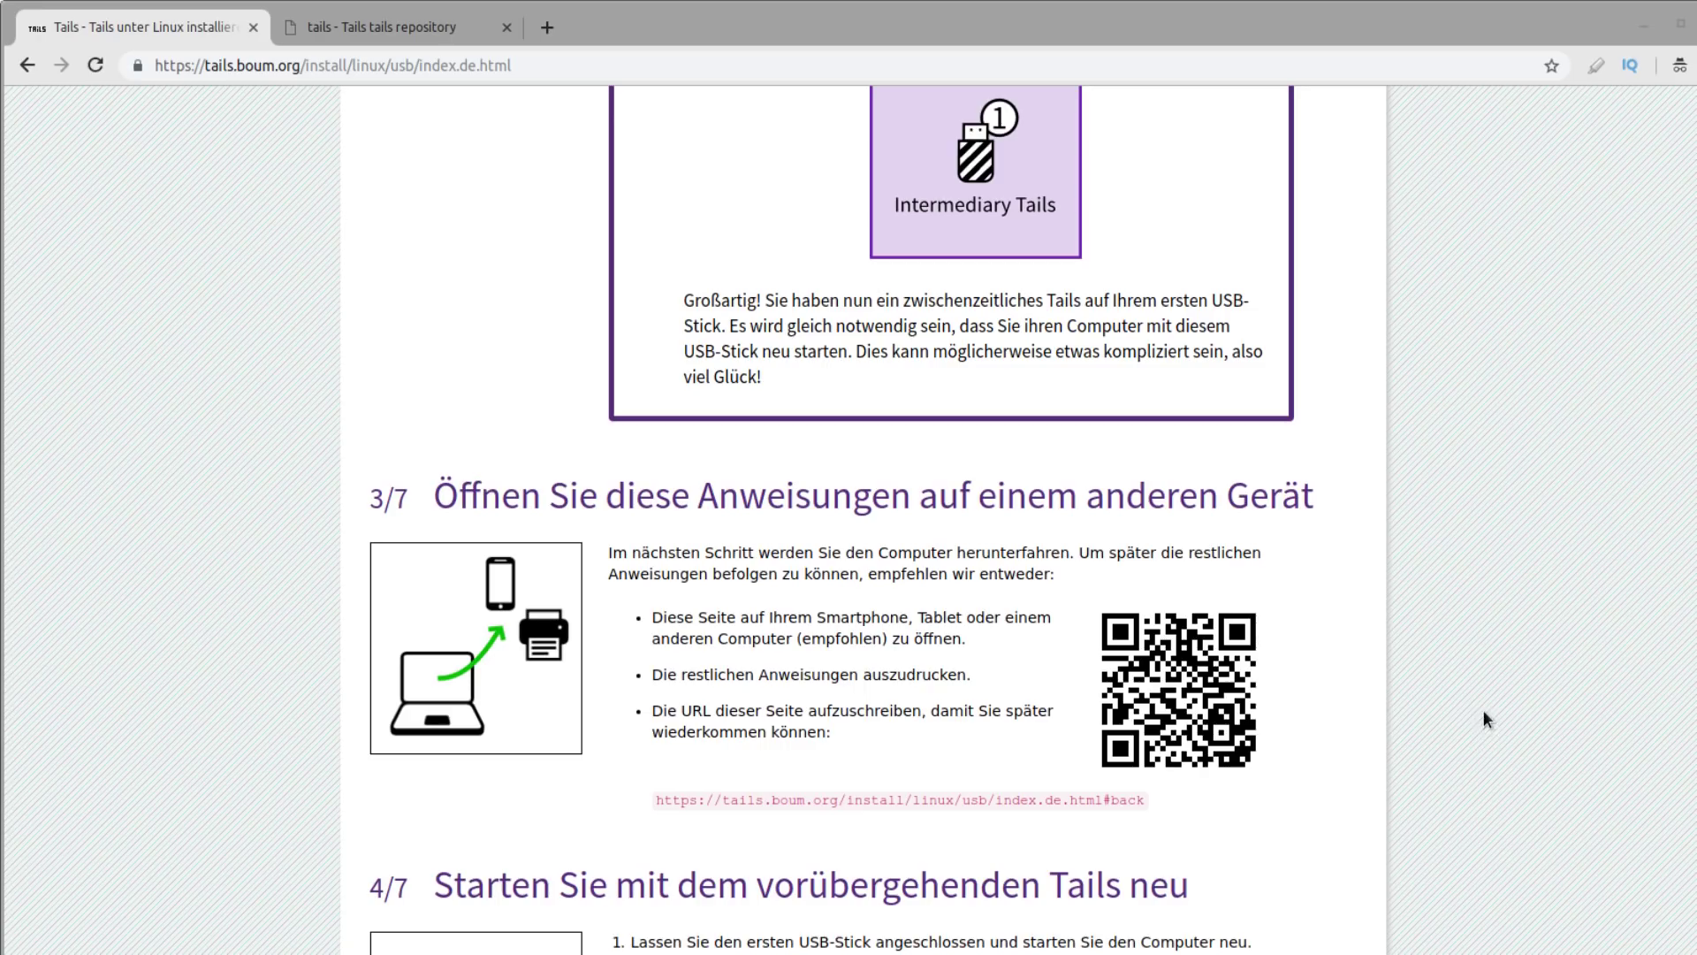
scroll(1482, 719, "down", 4)
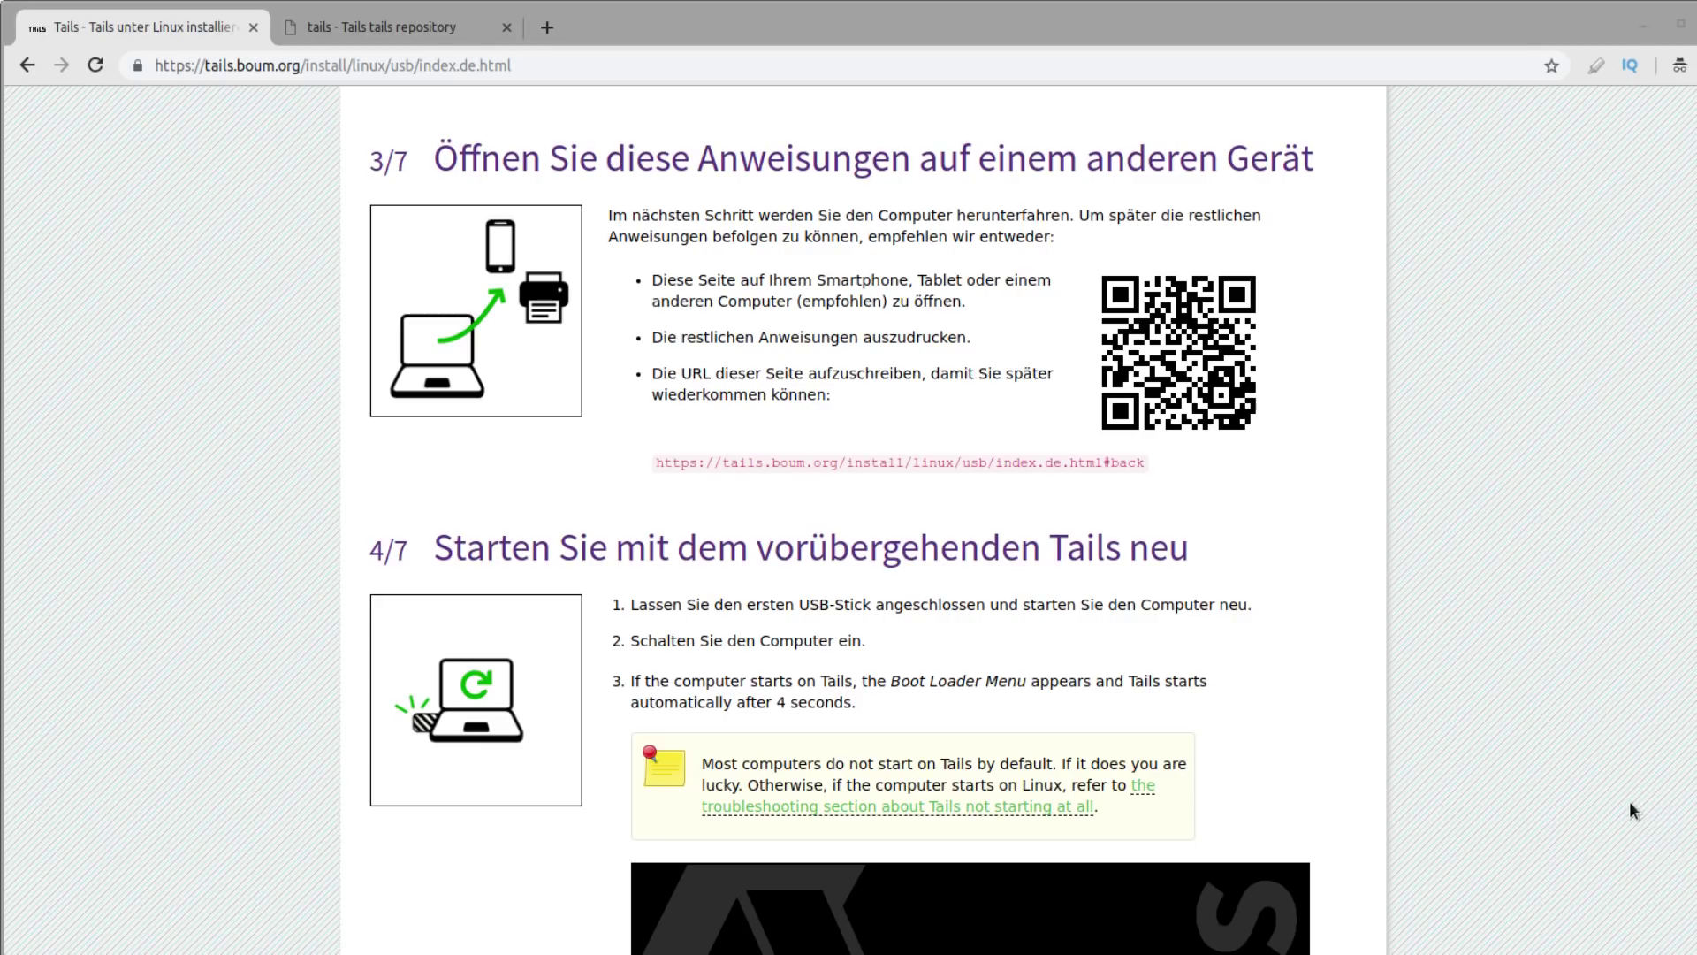
Scroll through section 4/7, marking the Boot Loader Menu sentence, until the 5/7 heading appears
scroll(1618, 771, "down", 4)
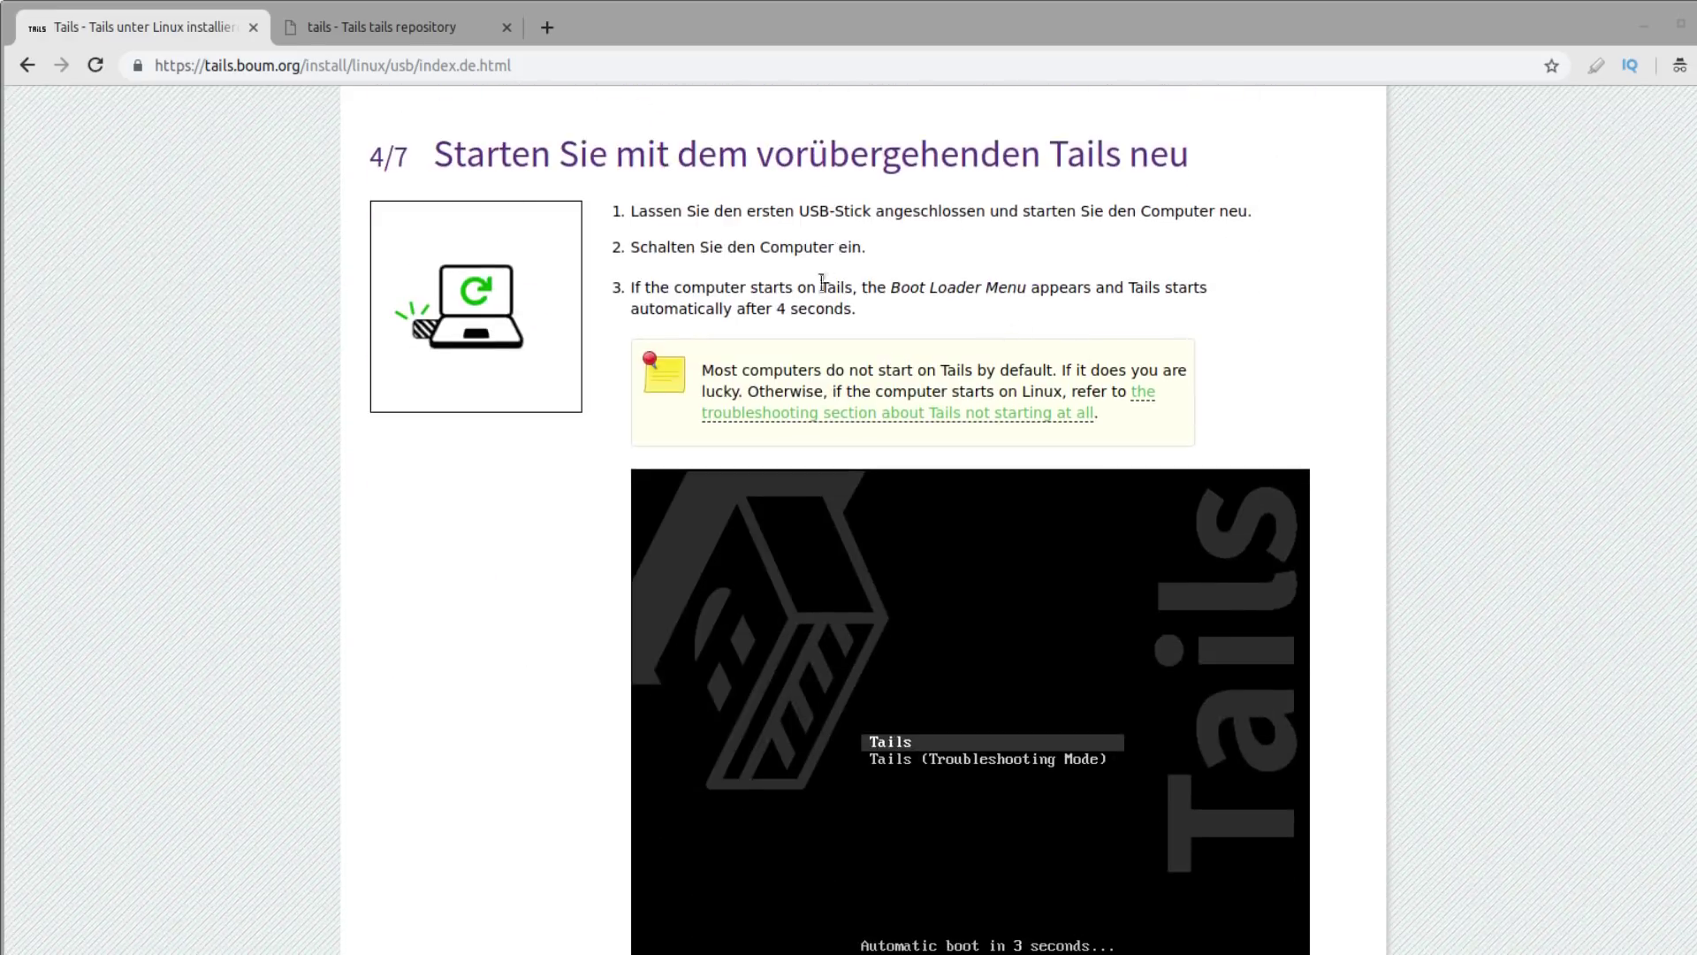
left_click_drag(781, 287, 1097, 287)
left_click(1308, 771)
scroll(1308, 771, "down", 2)
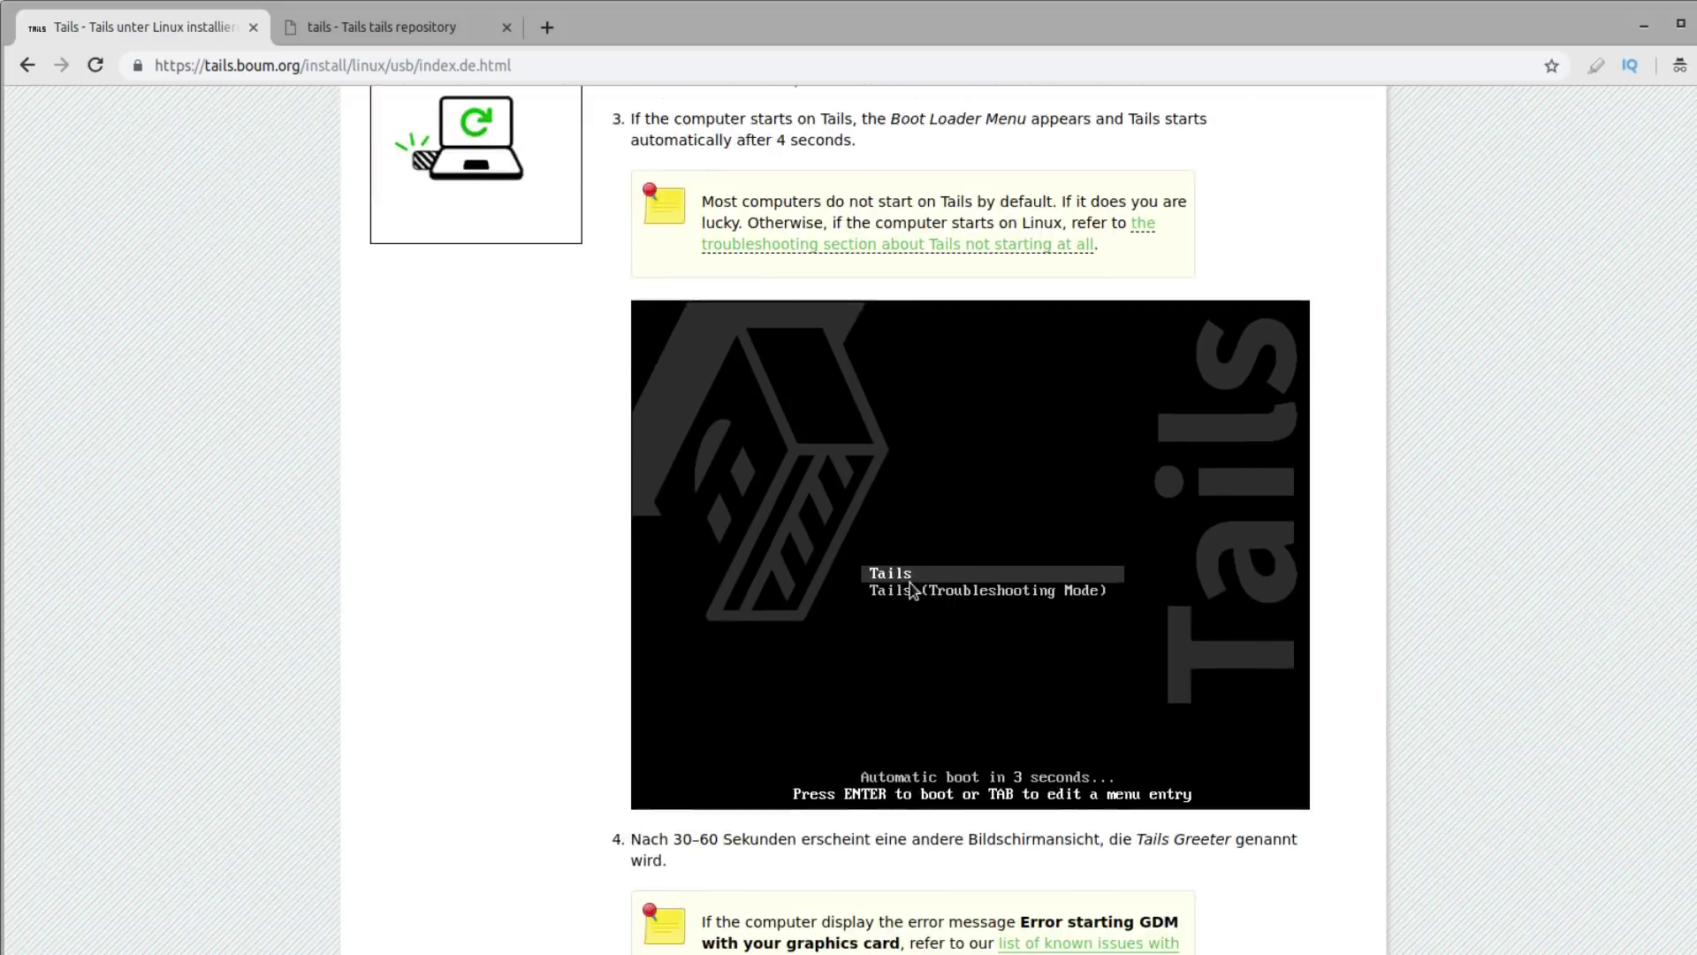
scroll(1488, 568, "down", 3)
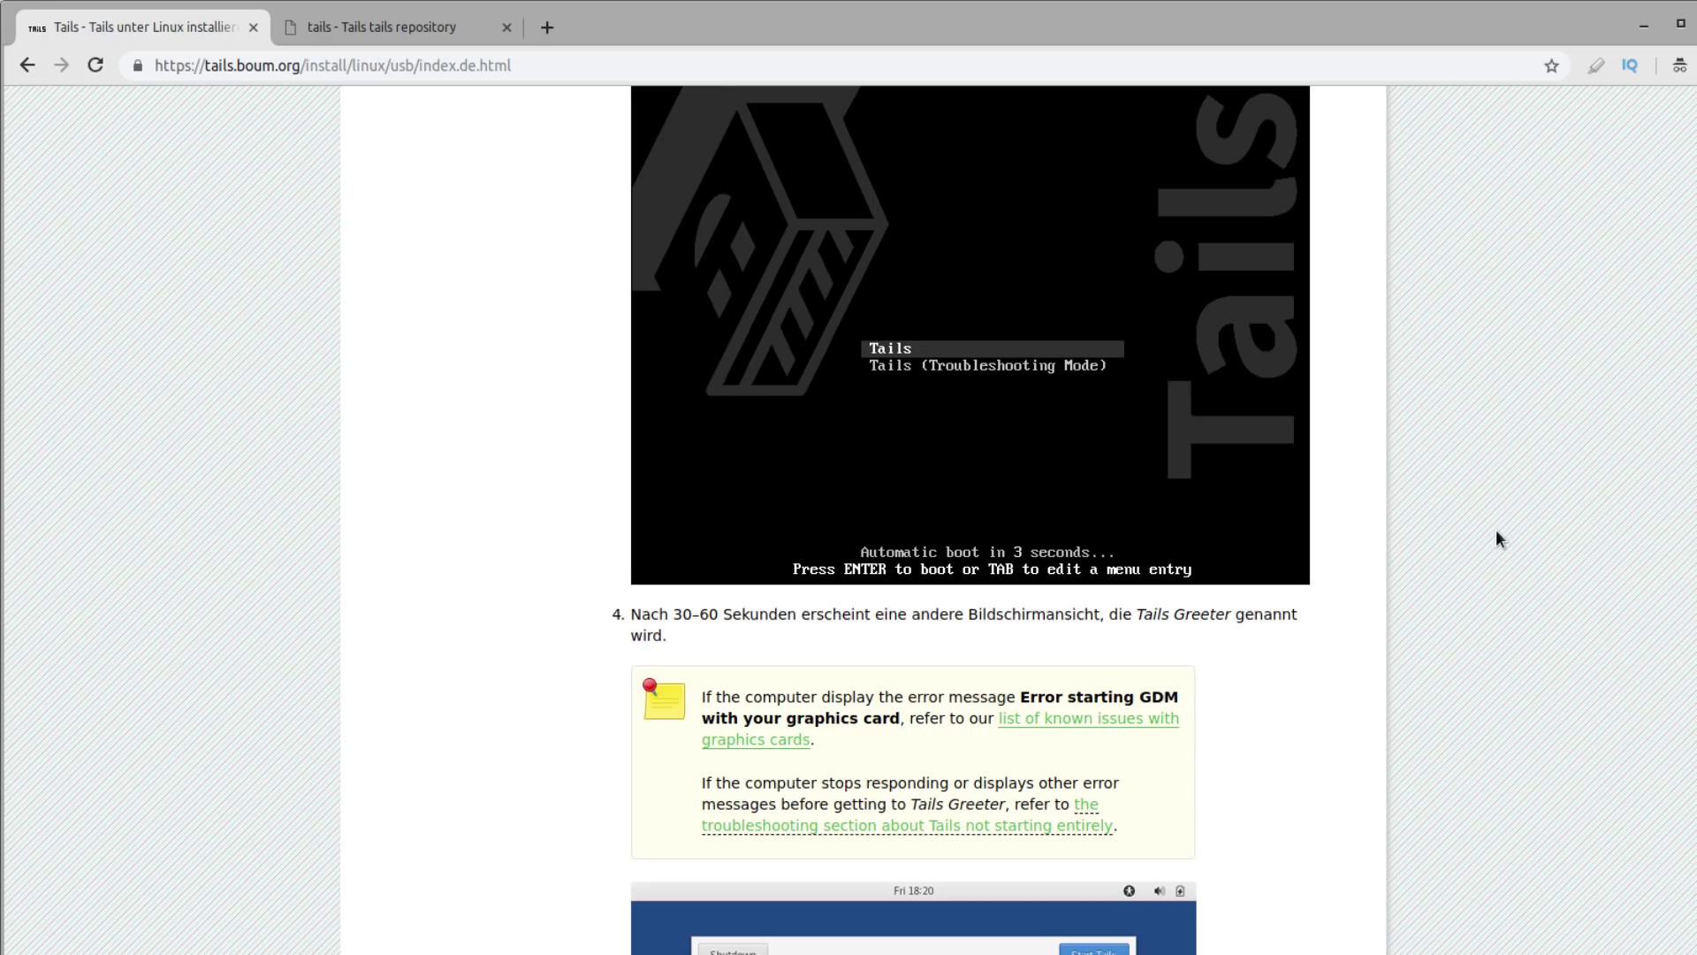
scroll(1497, 537, "up", 1)
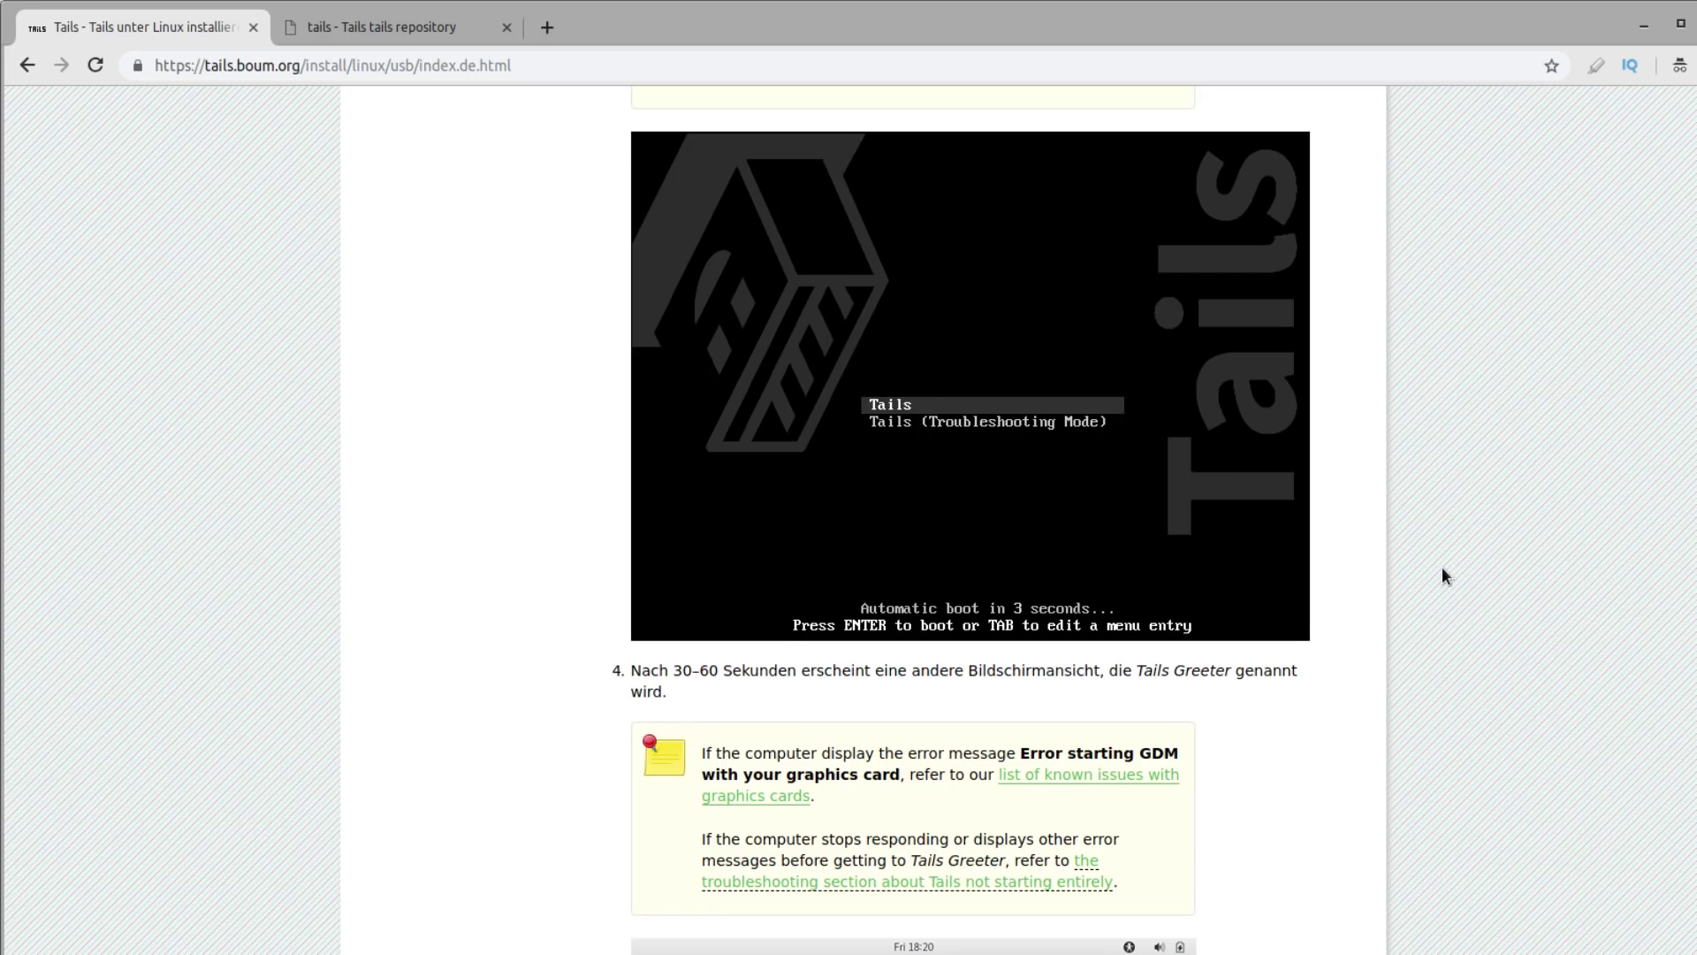
scroll(1486, 495, "down", 3)
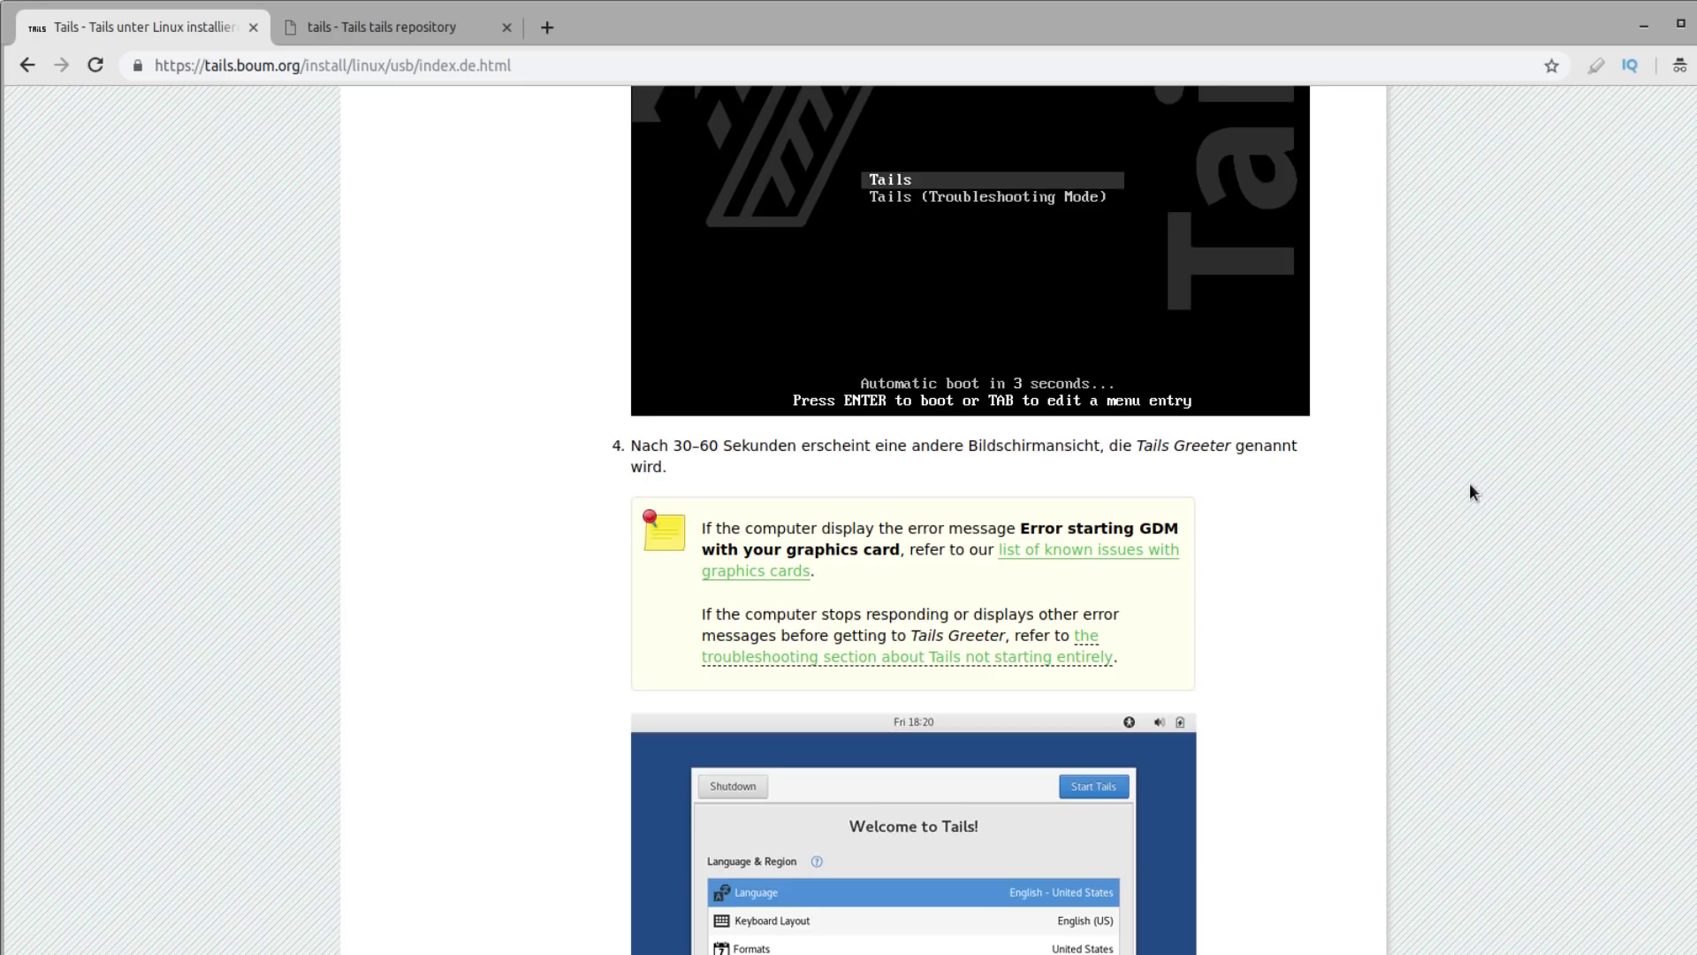
scroll(1470, 482, "down", 4)
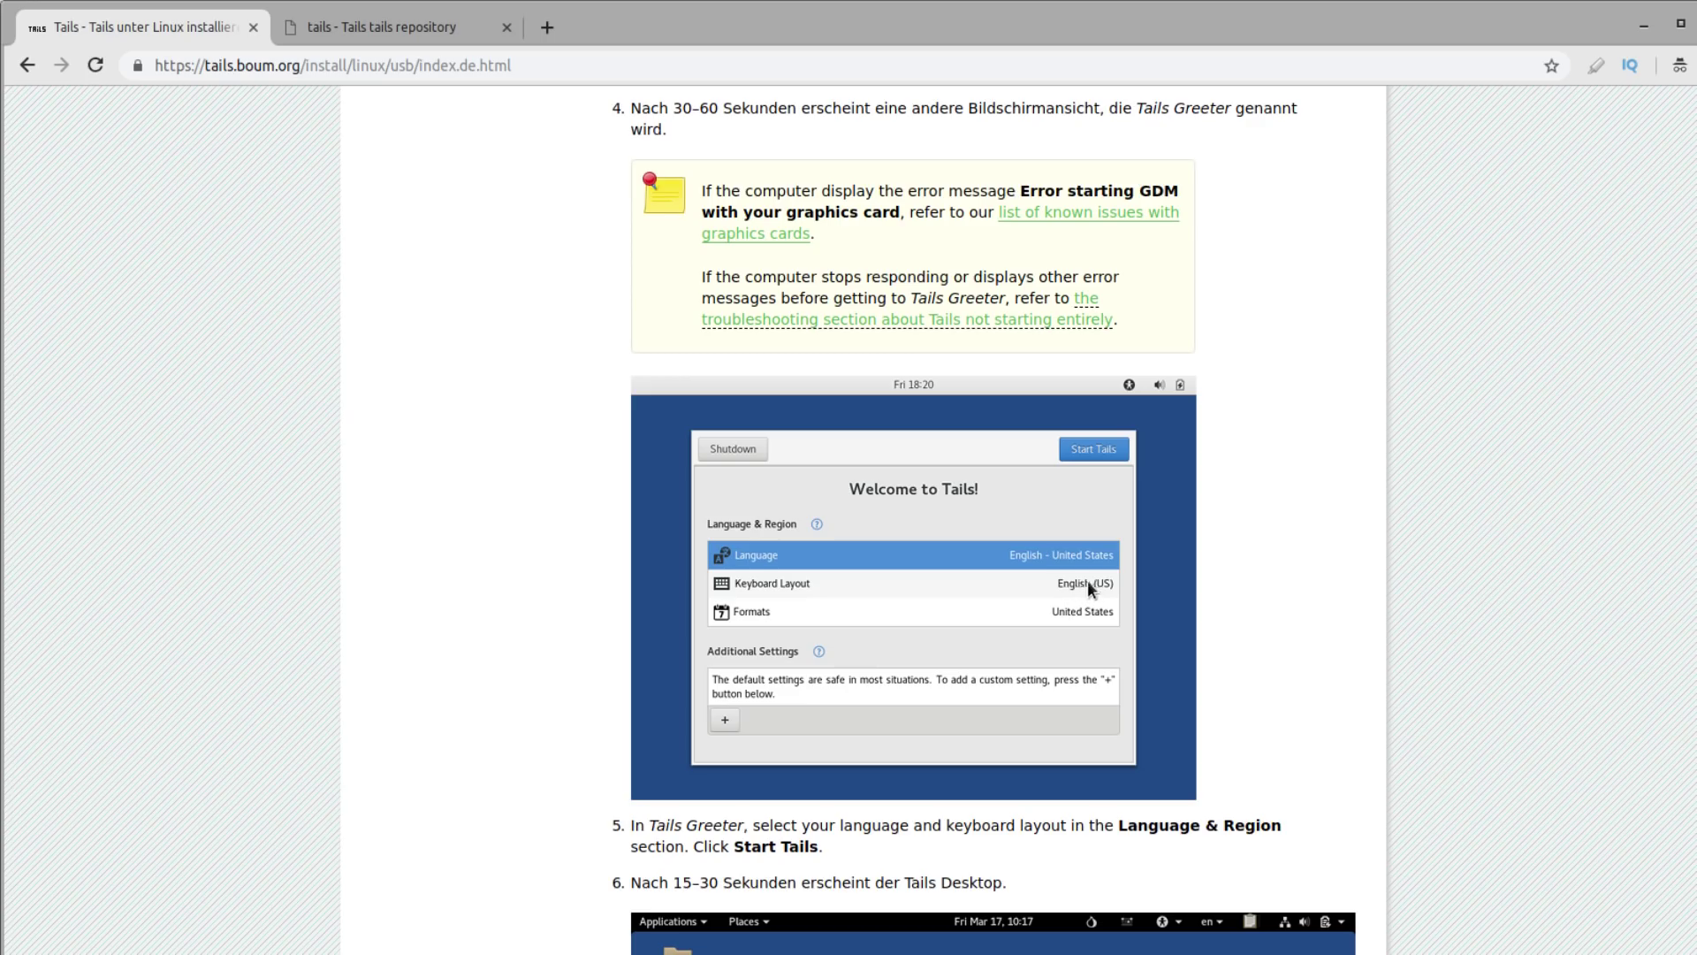
scroll(1334, 534, "down", 3)
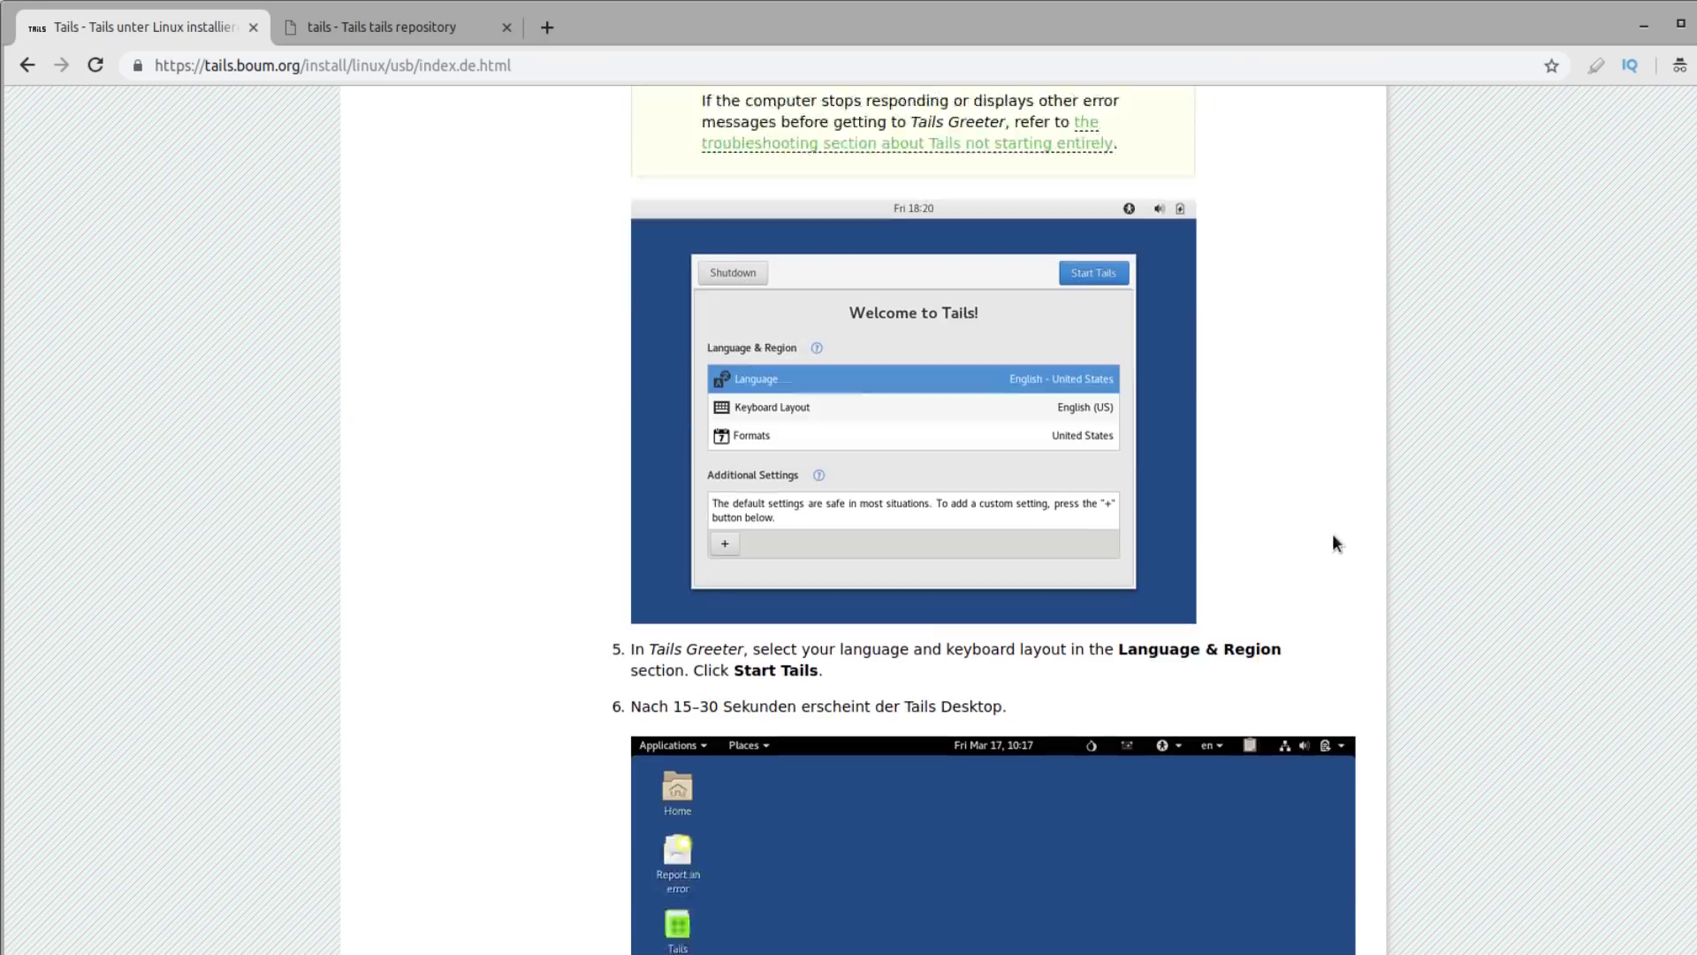
scroll(1418, 518, "down", 2)
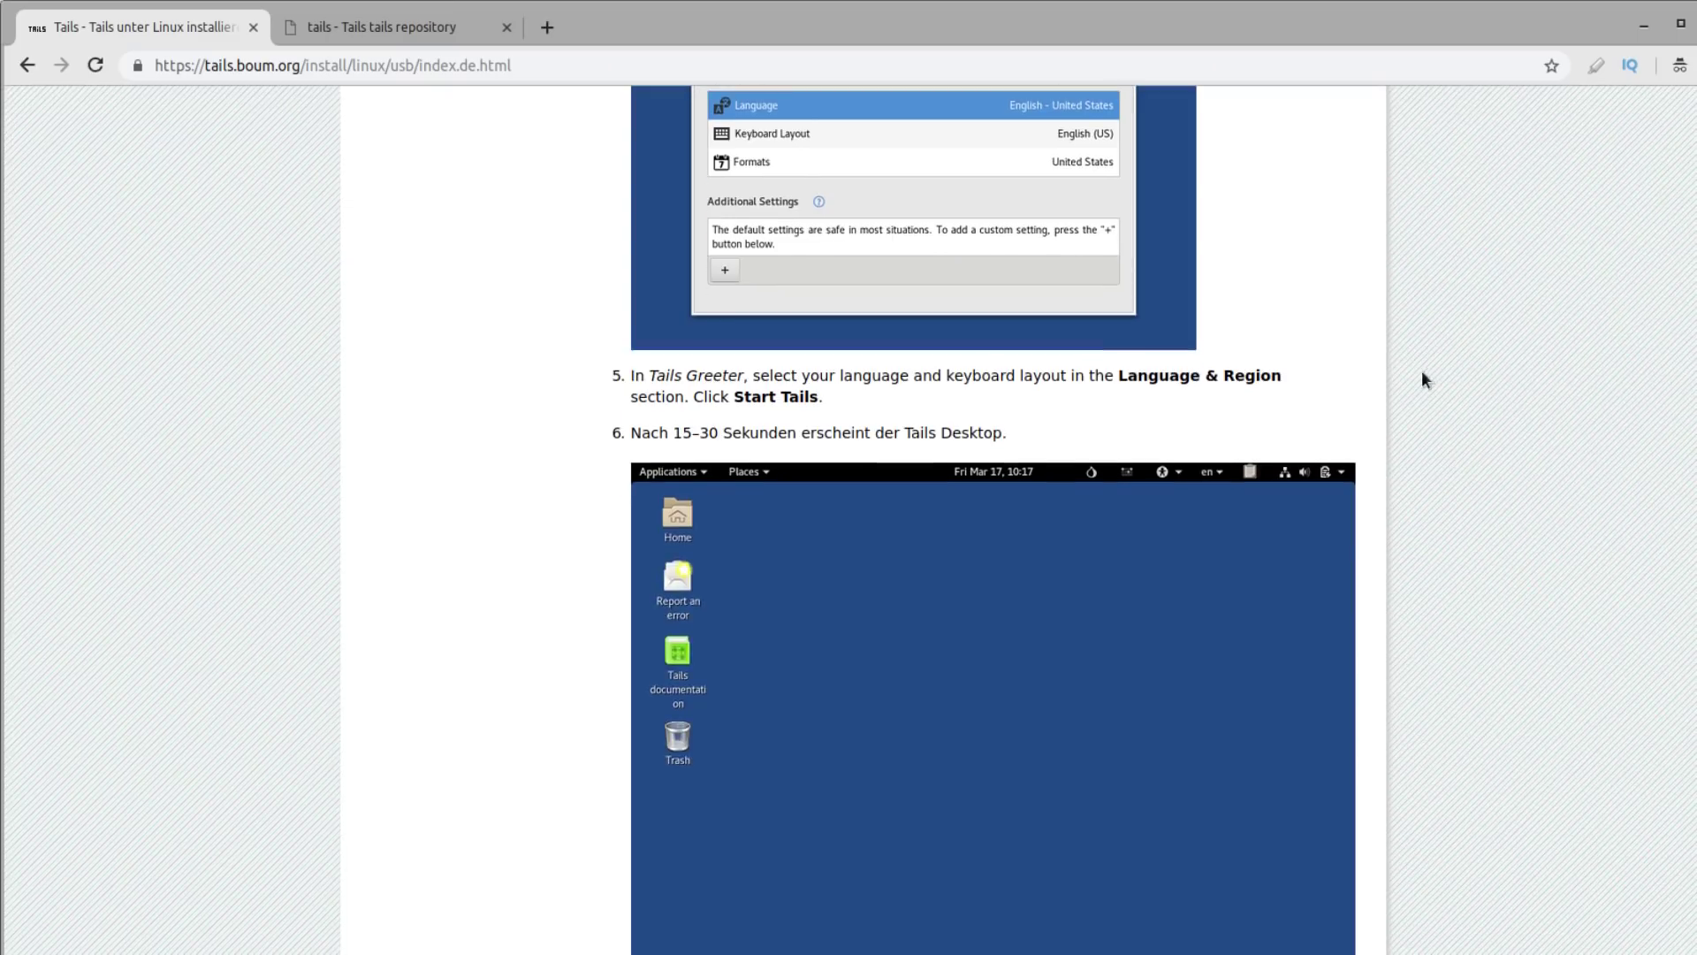
scroll(1519, 228, "down", 4)
scroll(1065, 394, "up", 2)
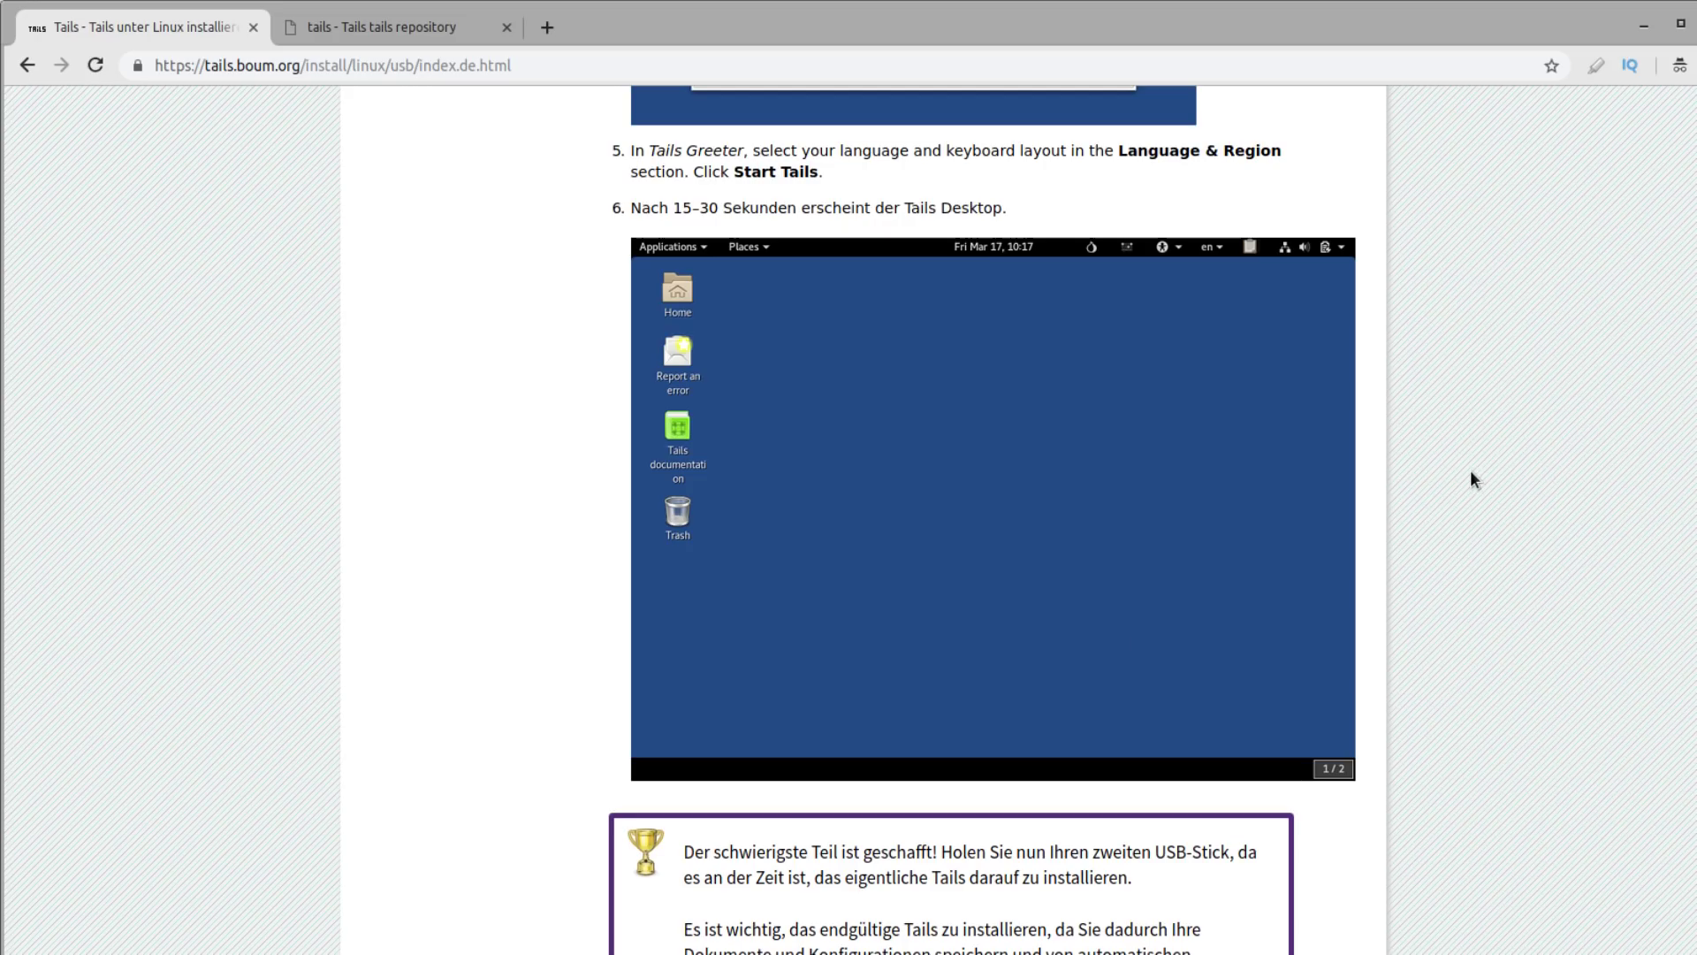
Highlight the Anwendungen ▸ Tails ▸ Tails Installer path and scroll through the installer steps
scroll(1471, 473, "down", 8)
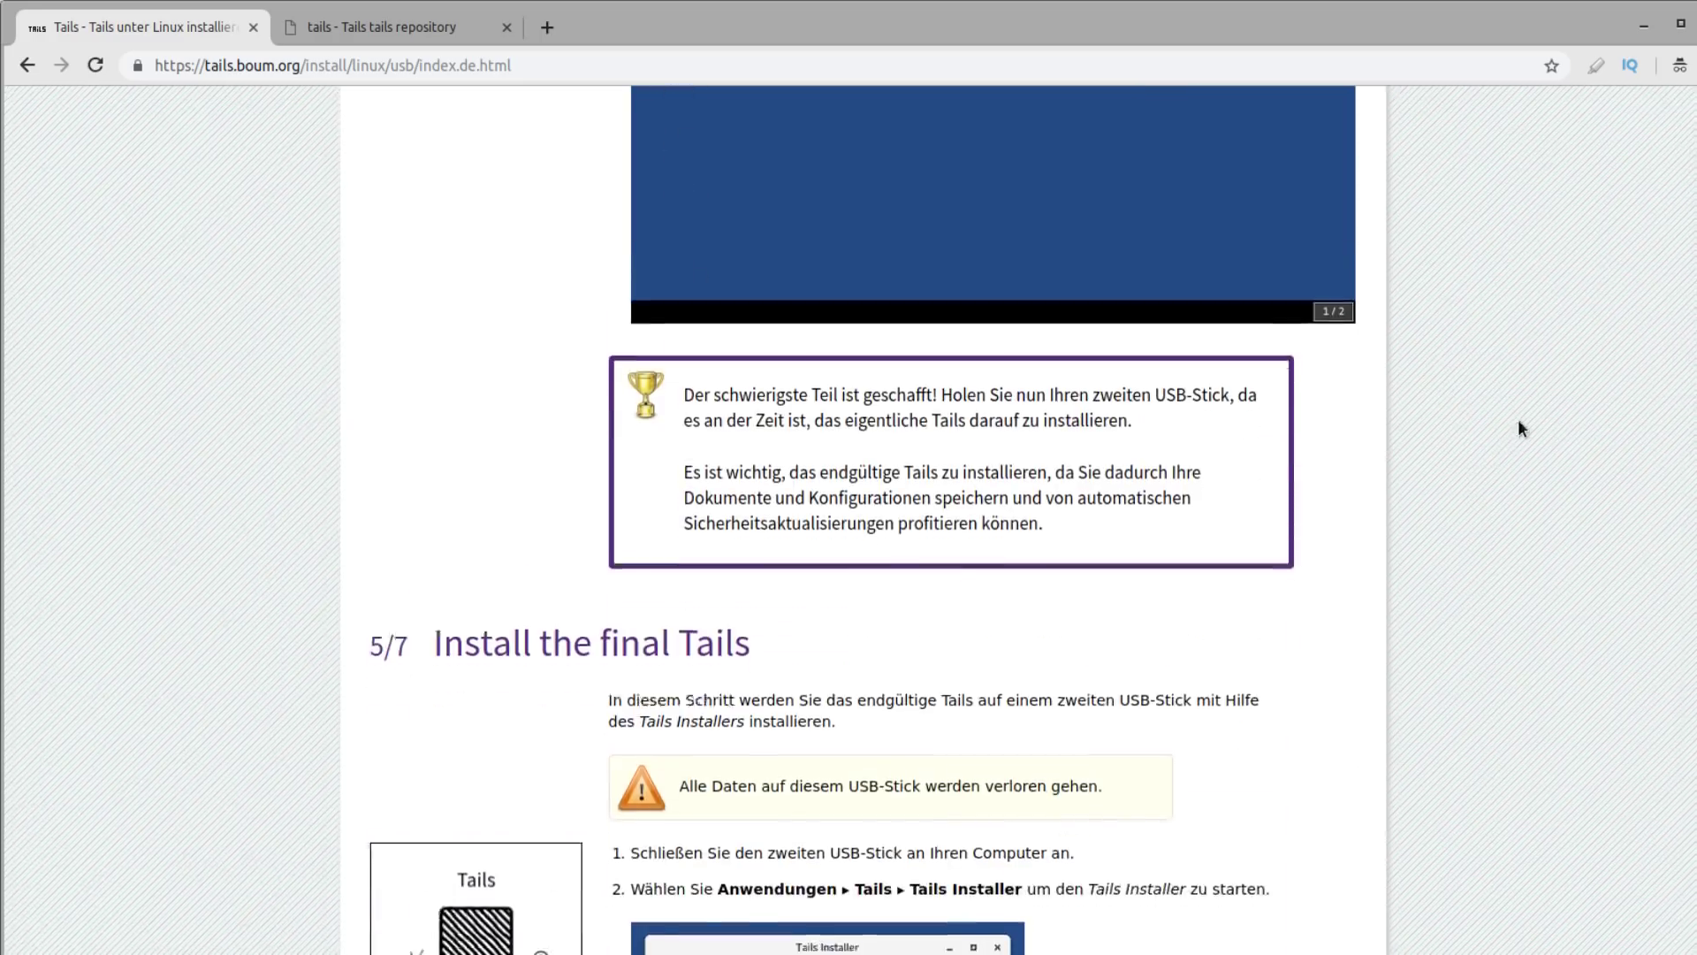
scroll(1538, 389, "down", 2)
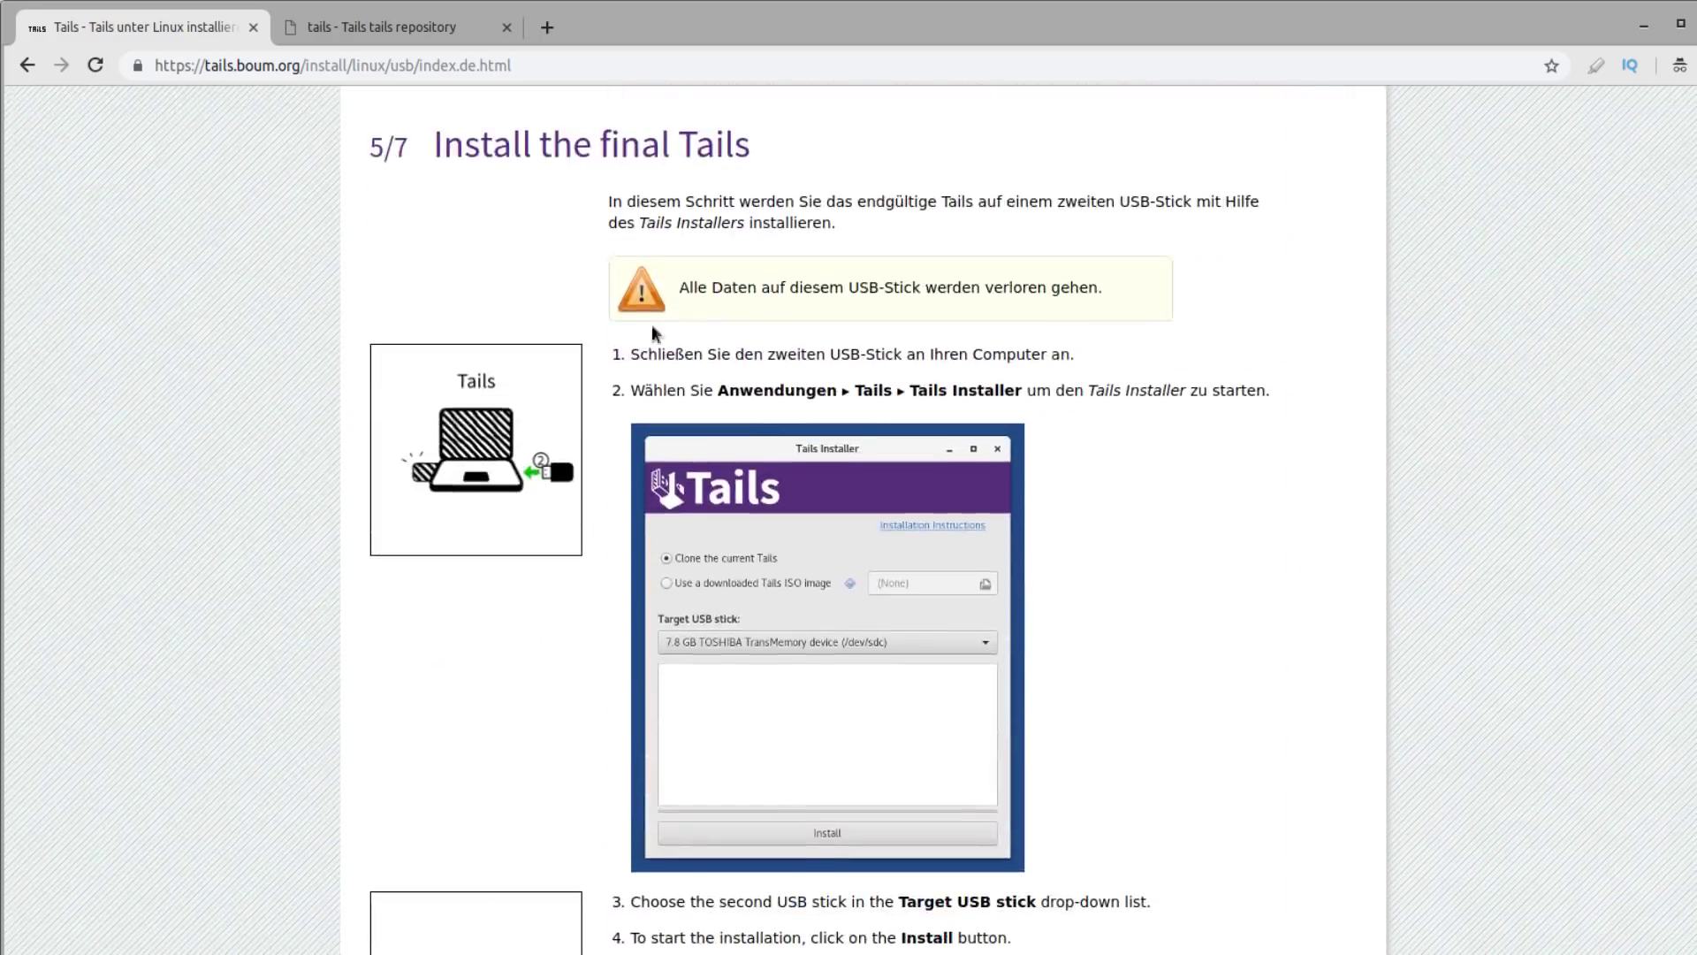
left_click_drag(718, 390, 1029, 389)
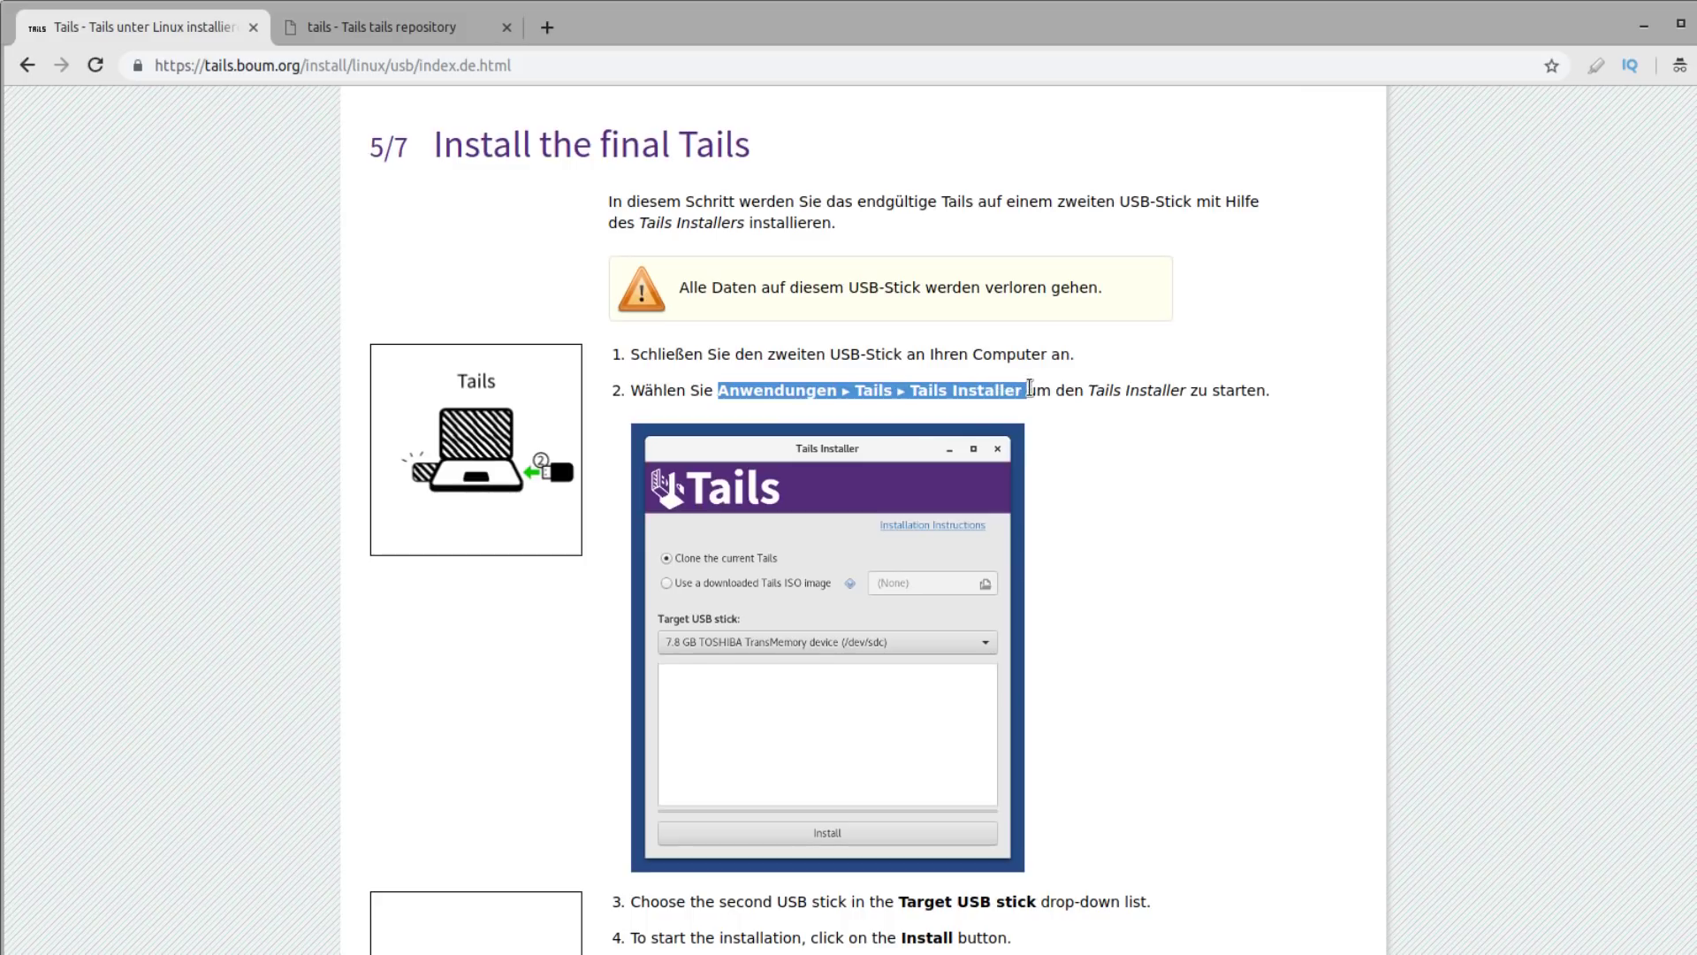
scroll(1356, 670, "down", 2)
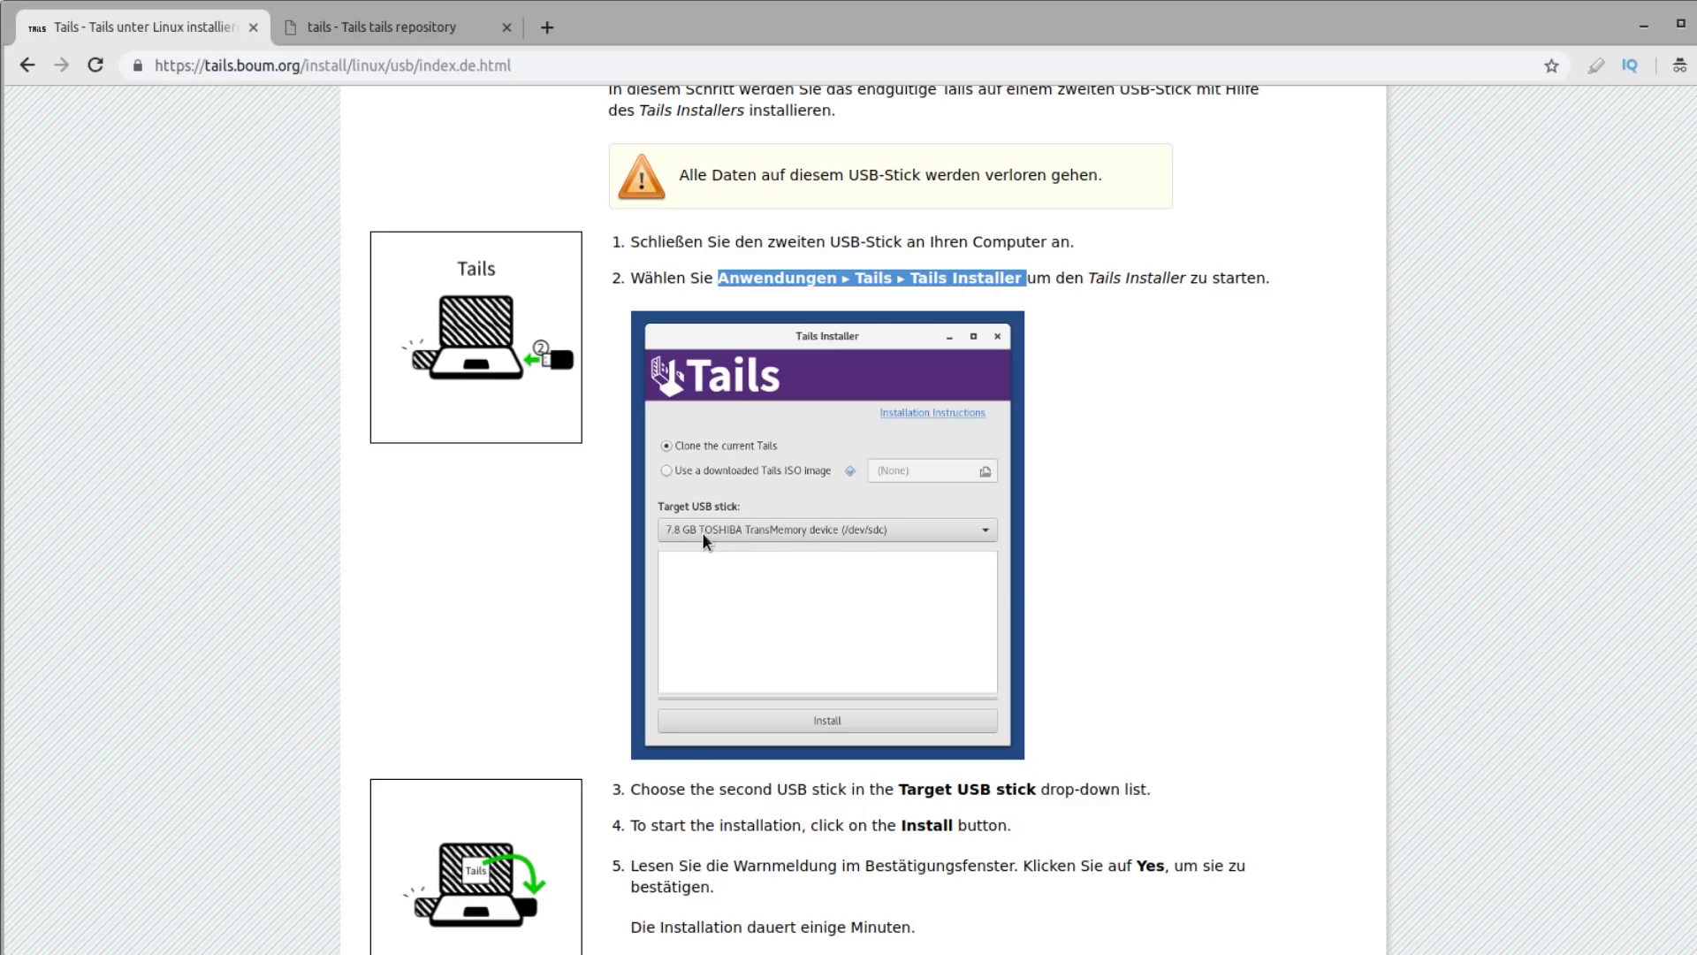
scroll(1507, 468, "down", 4)
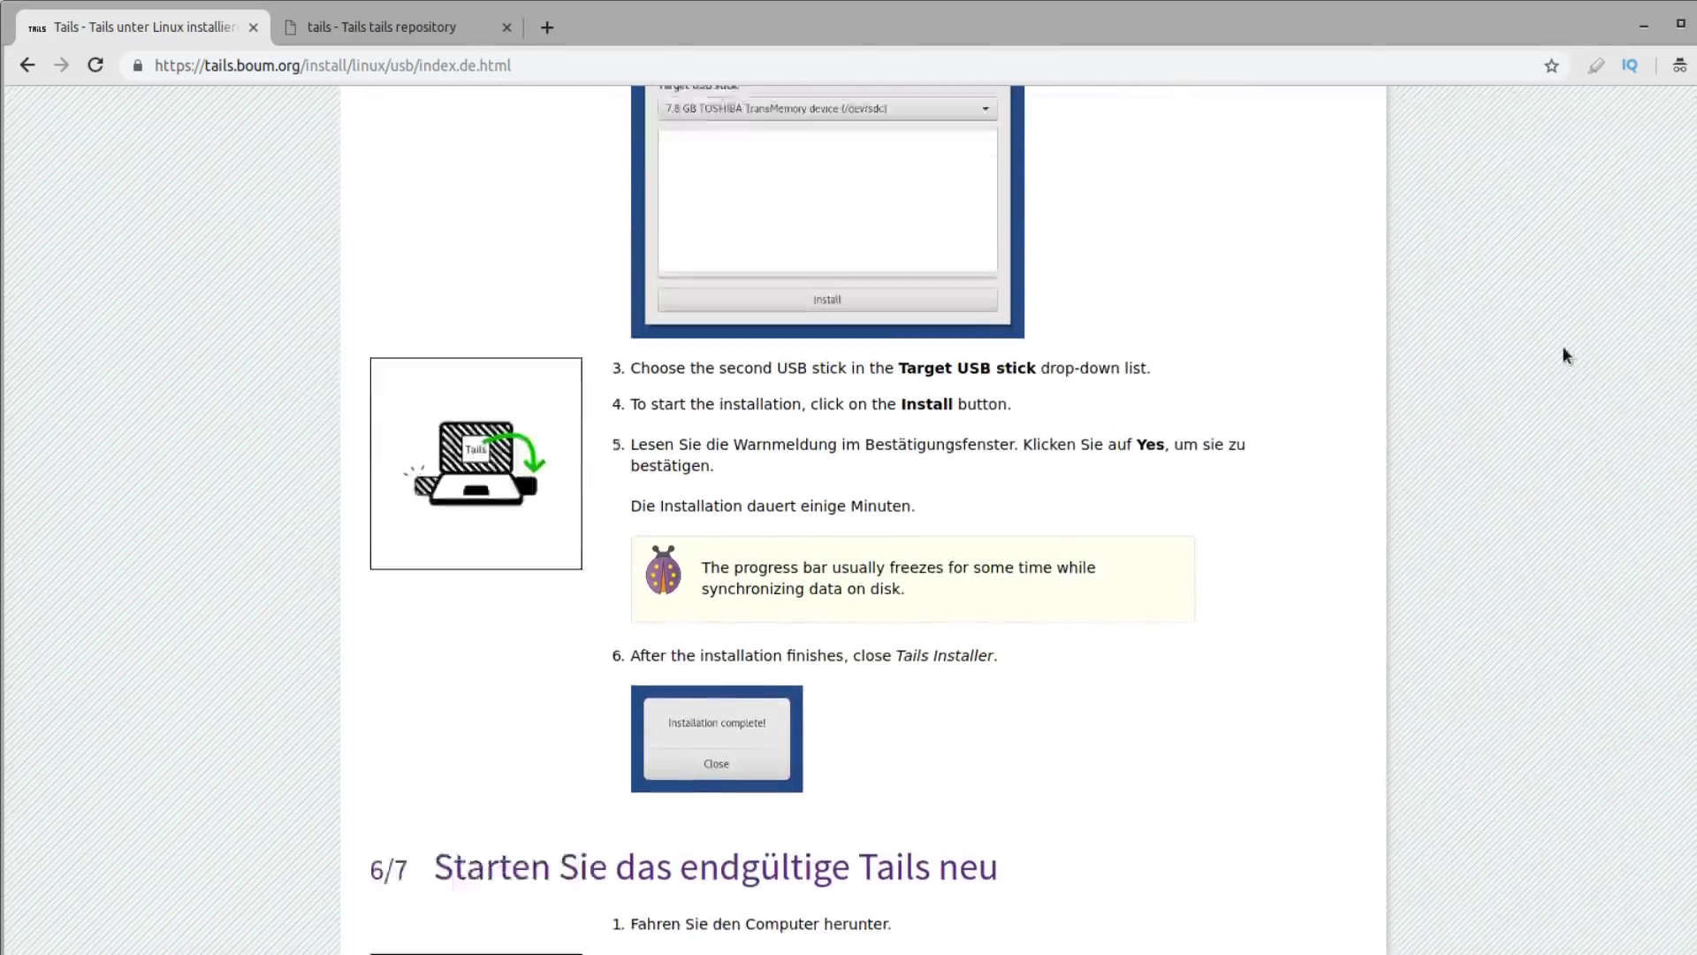
scroll(1459, 354, "down", 2)
scroll(1406, 469, "up", 3)
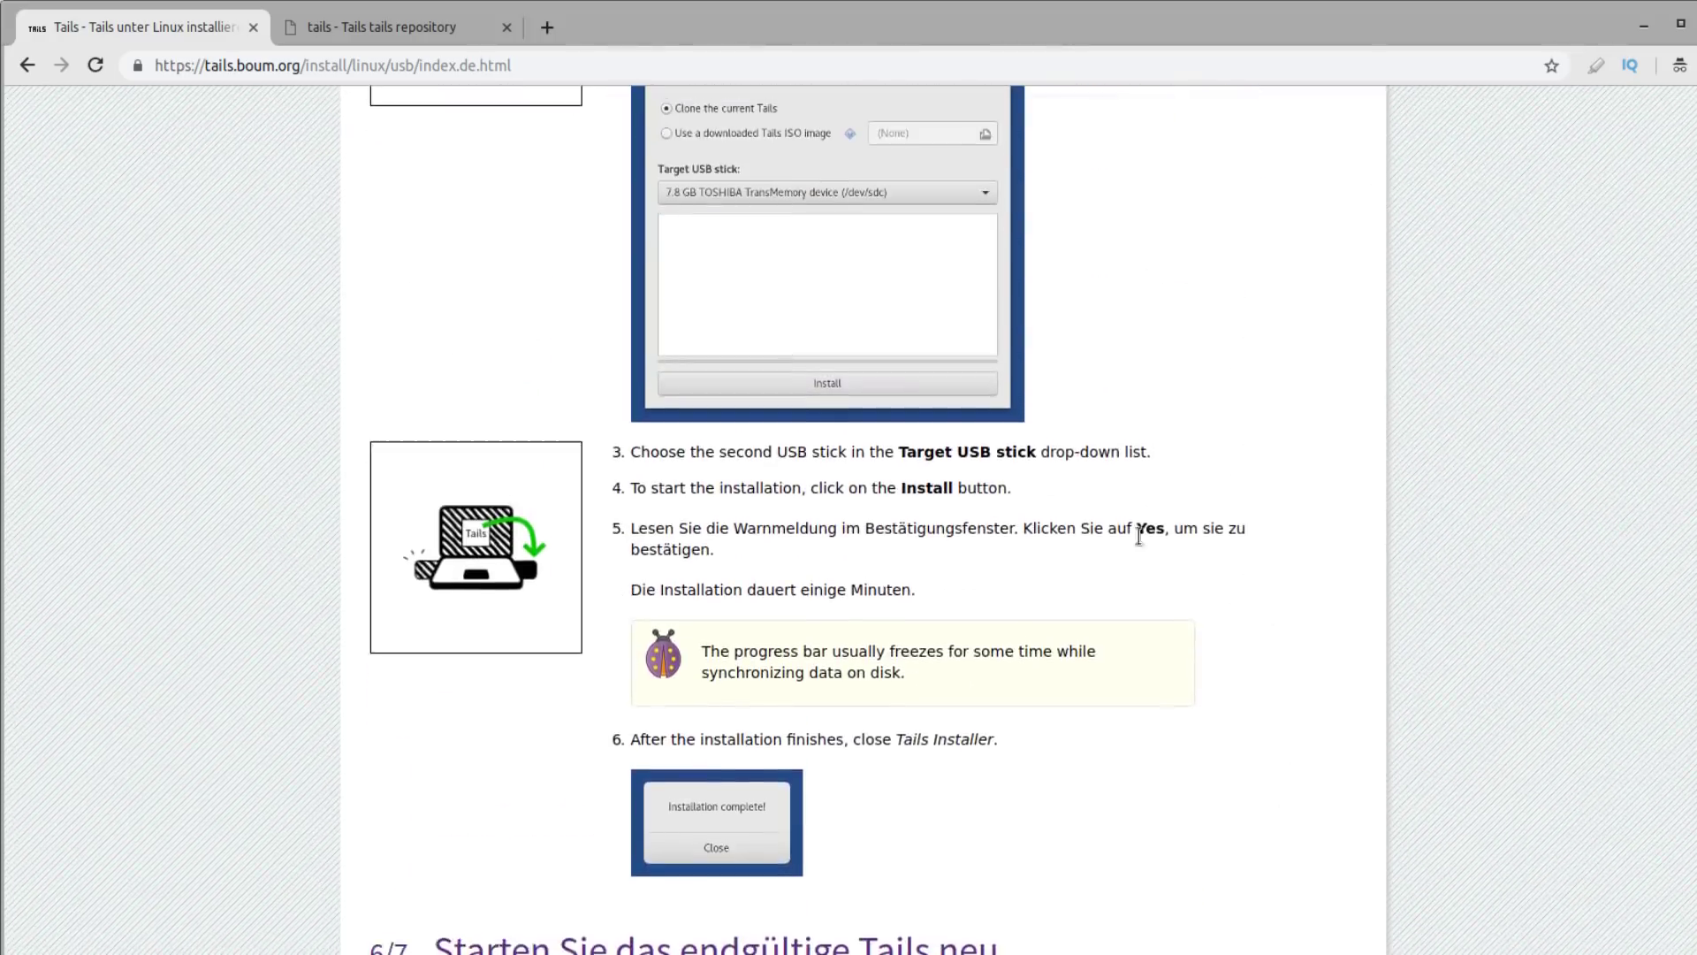
scroll(1388, 654, "up", 1)
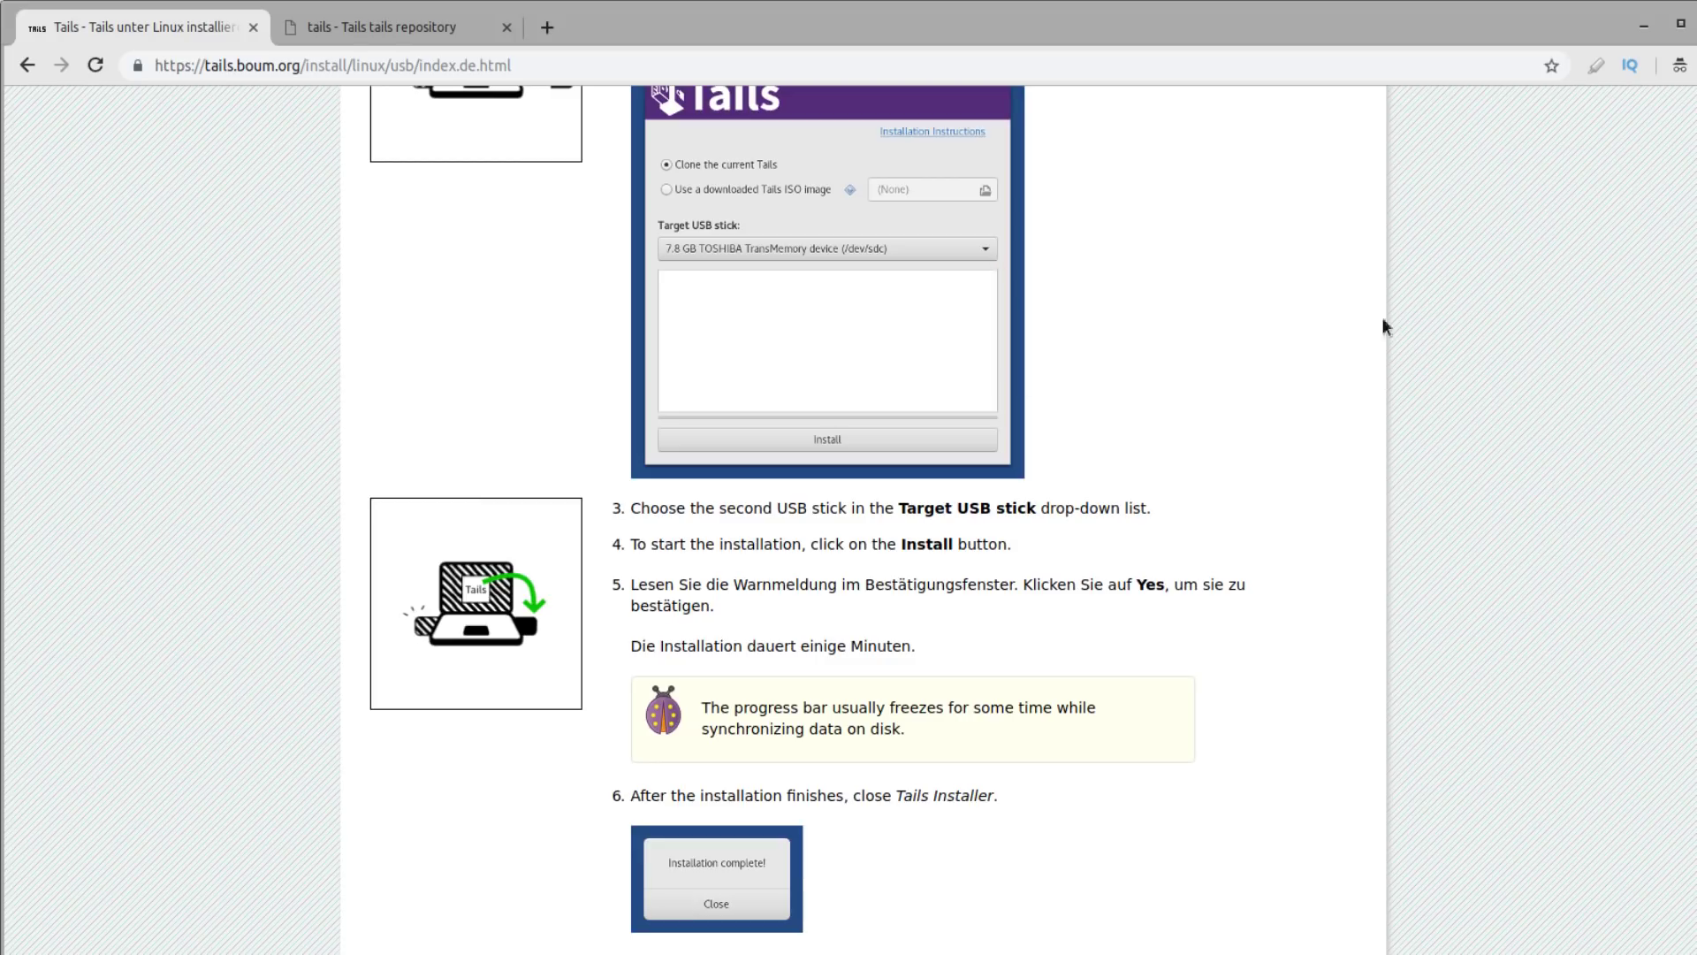
Scroll down past section 6/7 to the page end, then back up to installer steps 3–6
scroll(1182, 315, "up", 2)
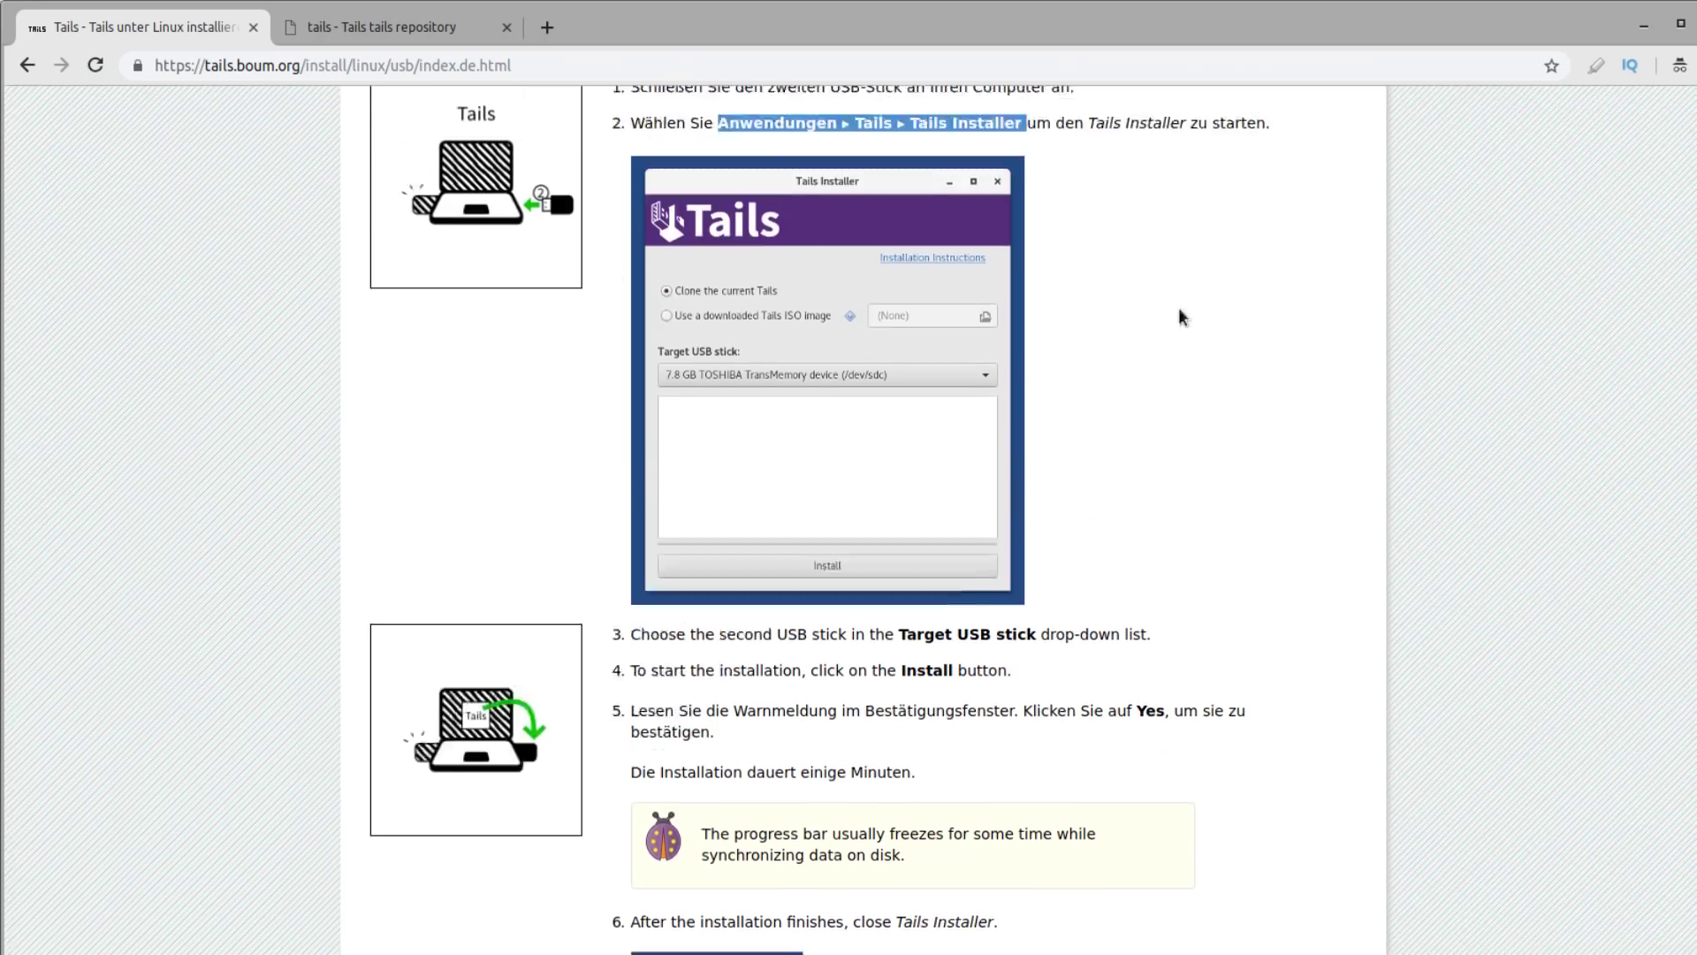
scroll(681, 373, "up", 2)
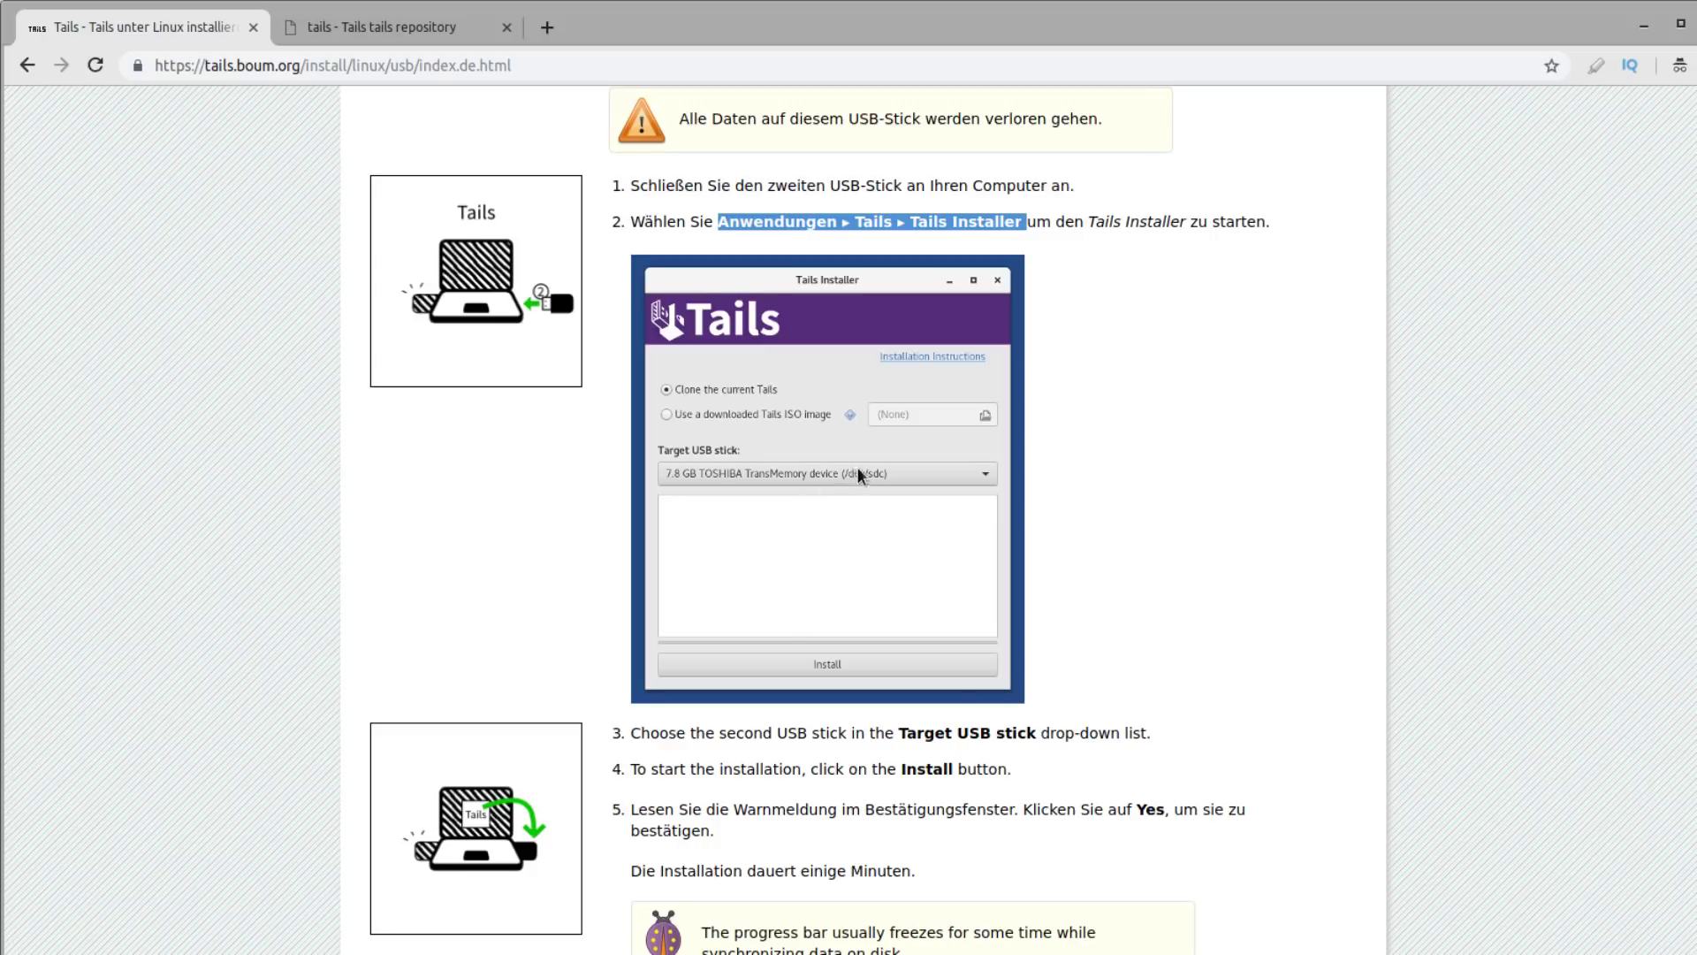
scroll(1095, 366, "down", 2)
scroll(1094, 367, "down", 5)
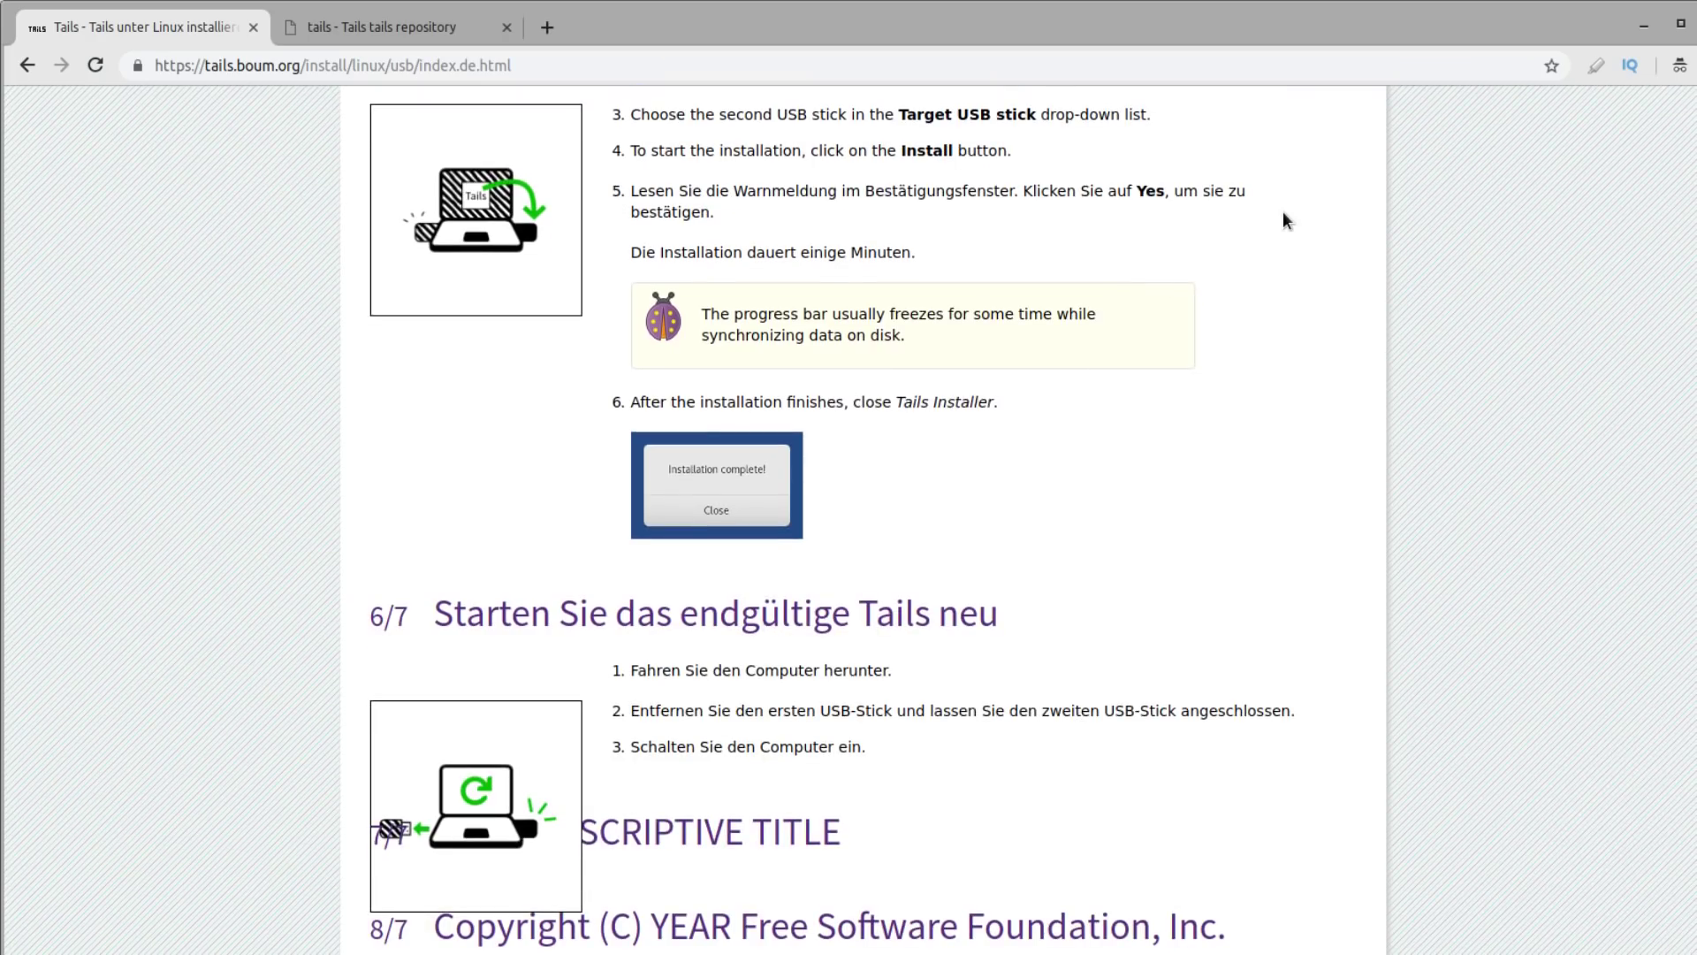
scroll(1284, 218, "down", 2)
scroll(1308, 214, "down", 2)
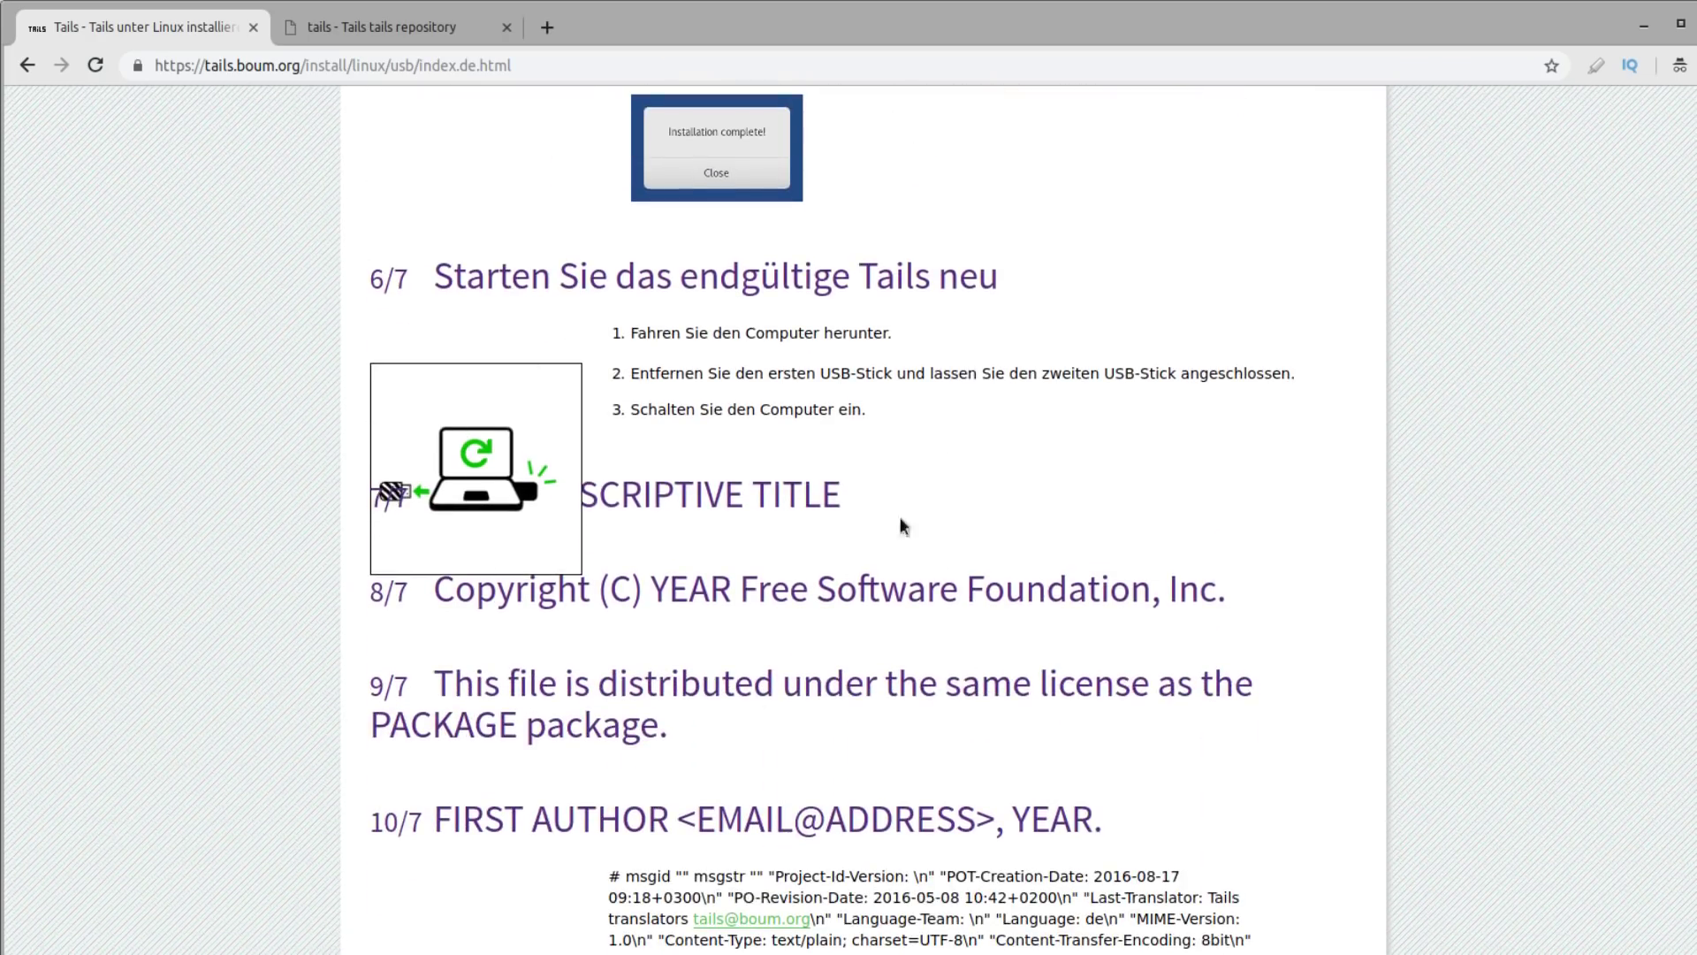
scroll(1264, 446, "up", 2)
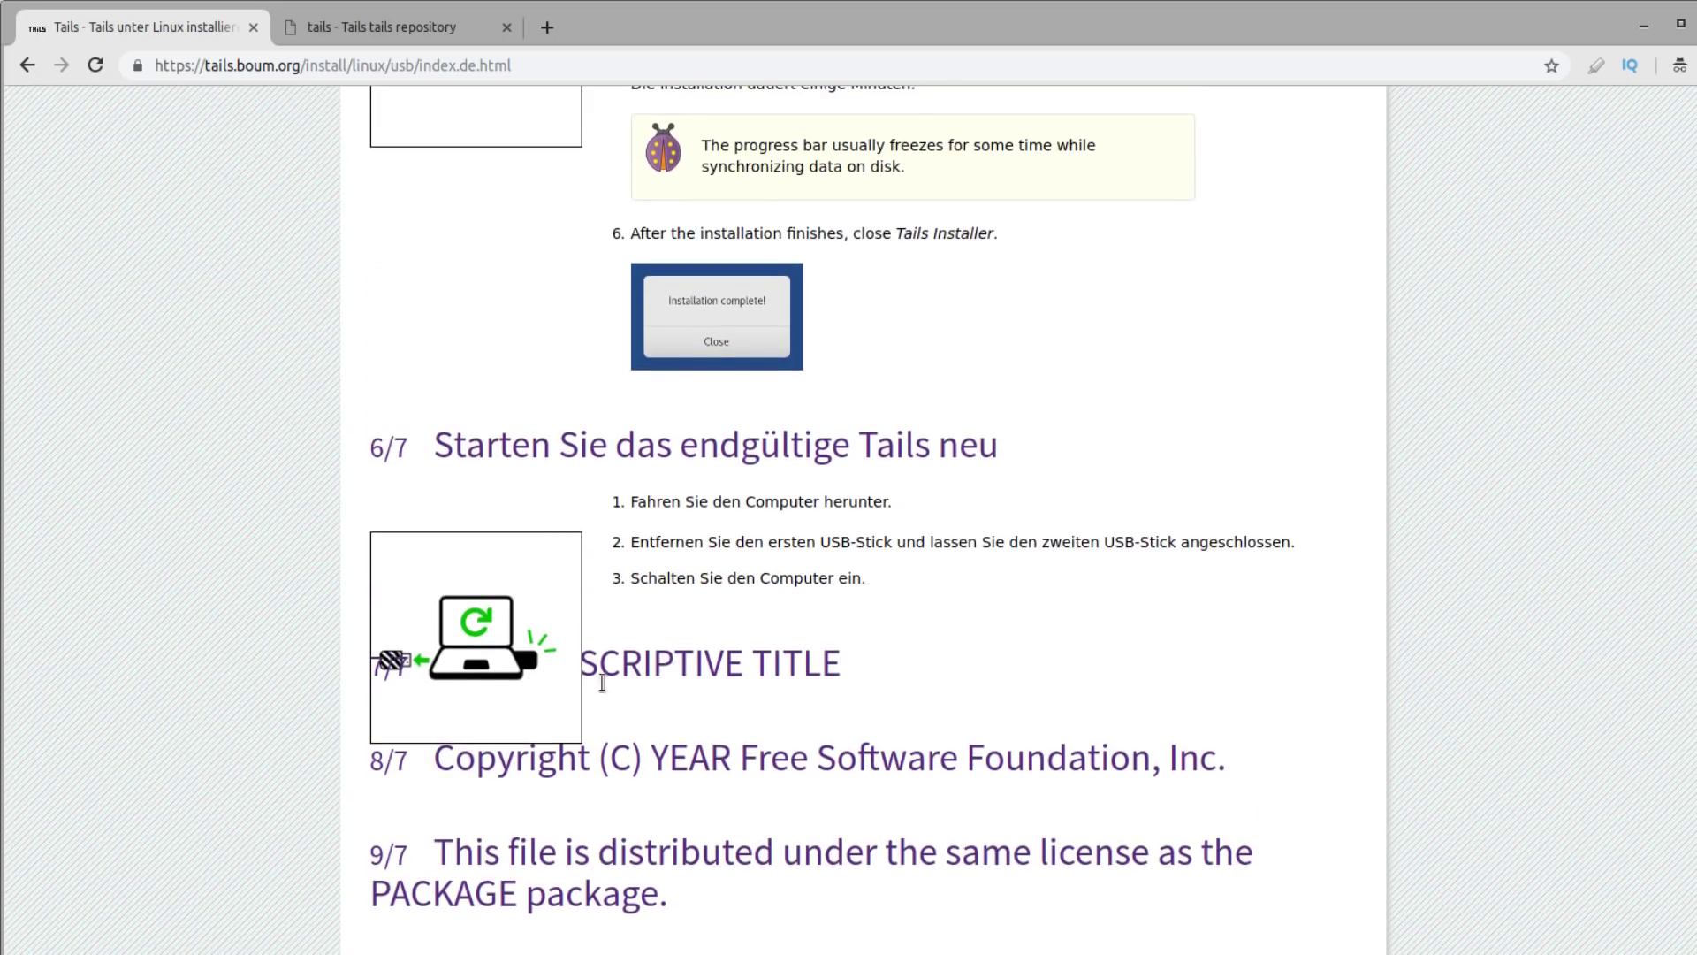
scroll(1259, 576, "up", 5)
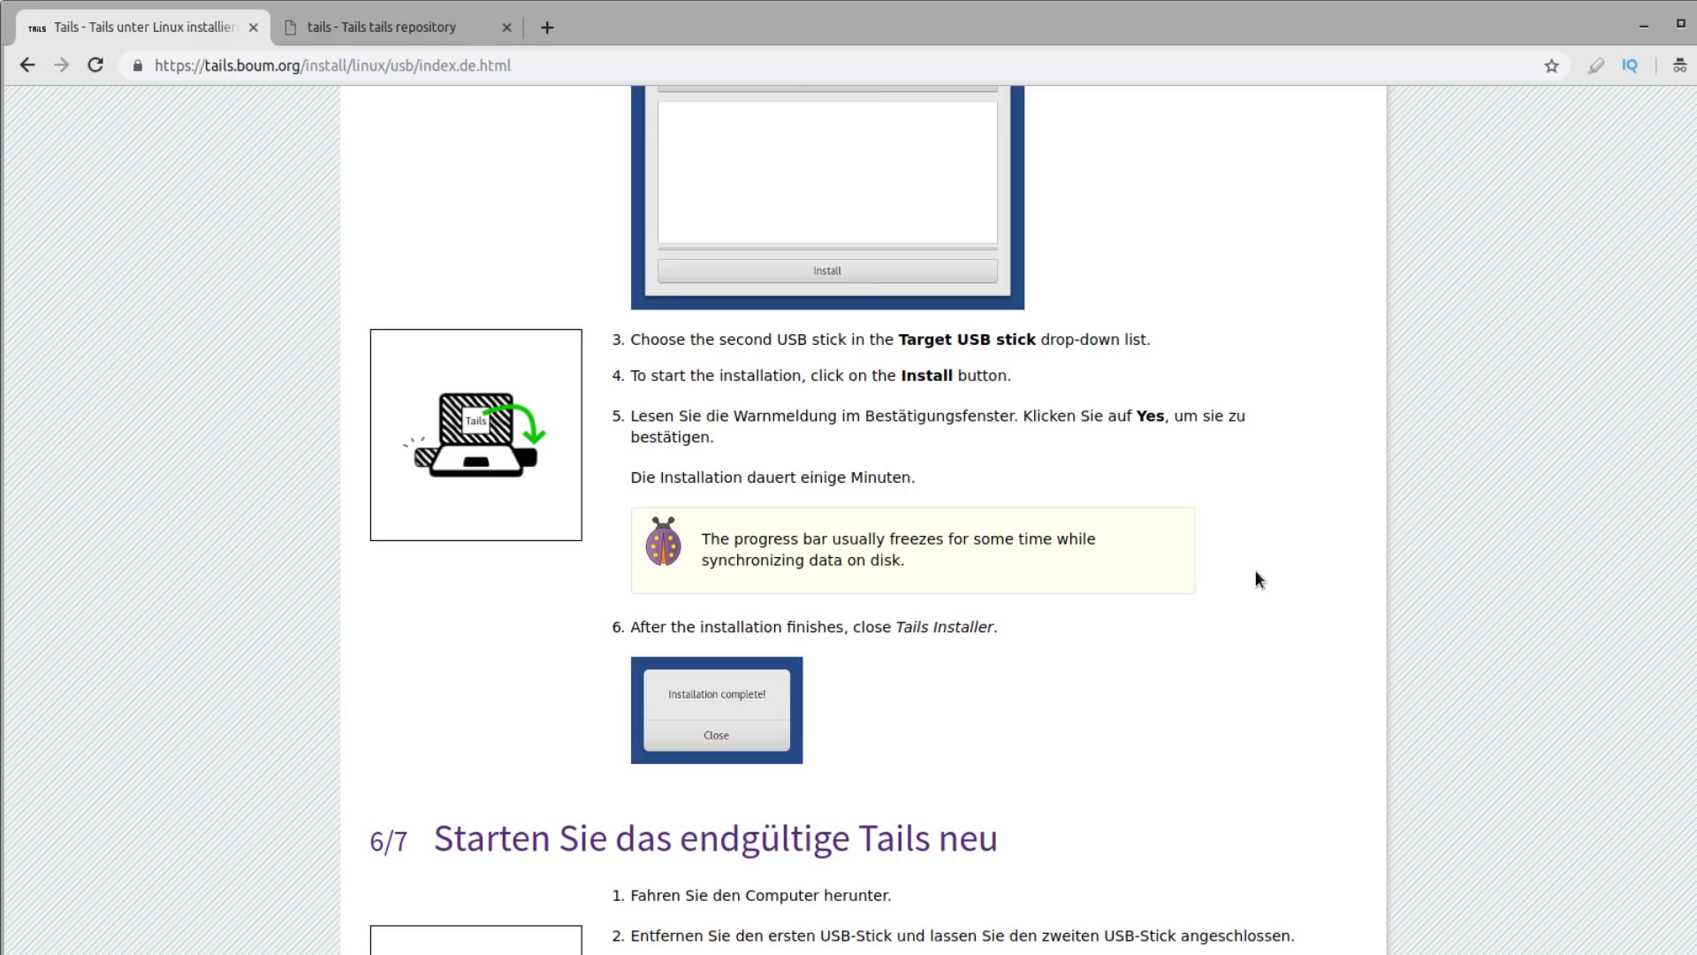